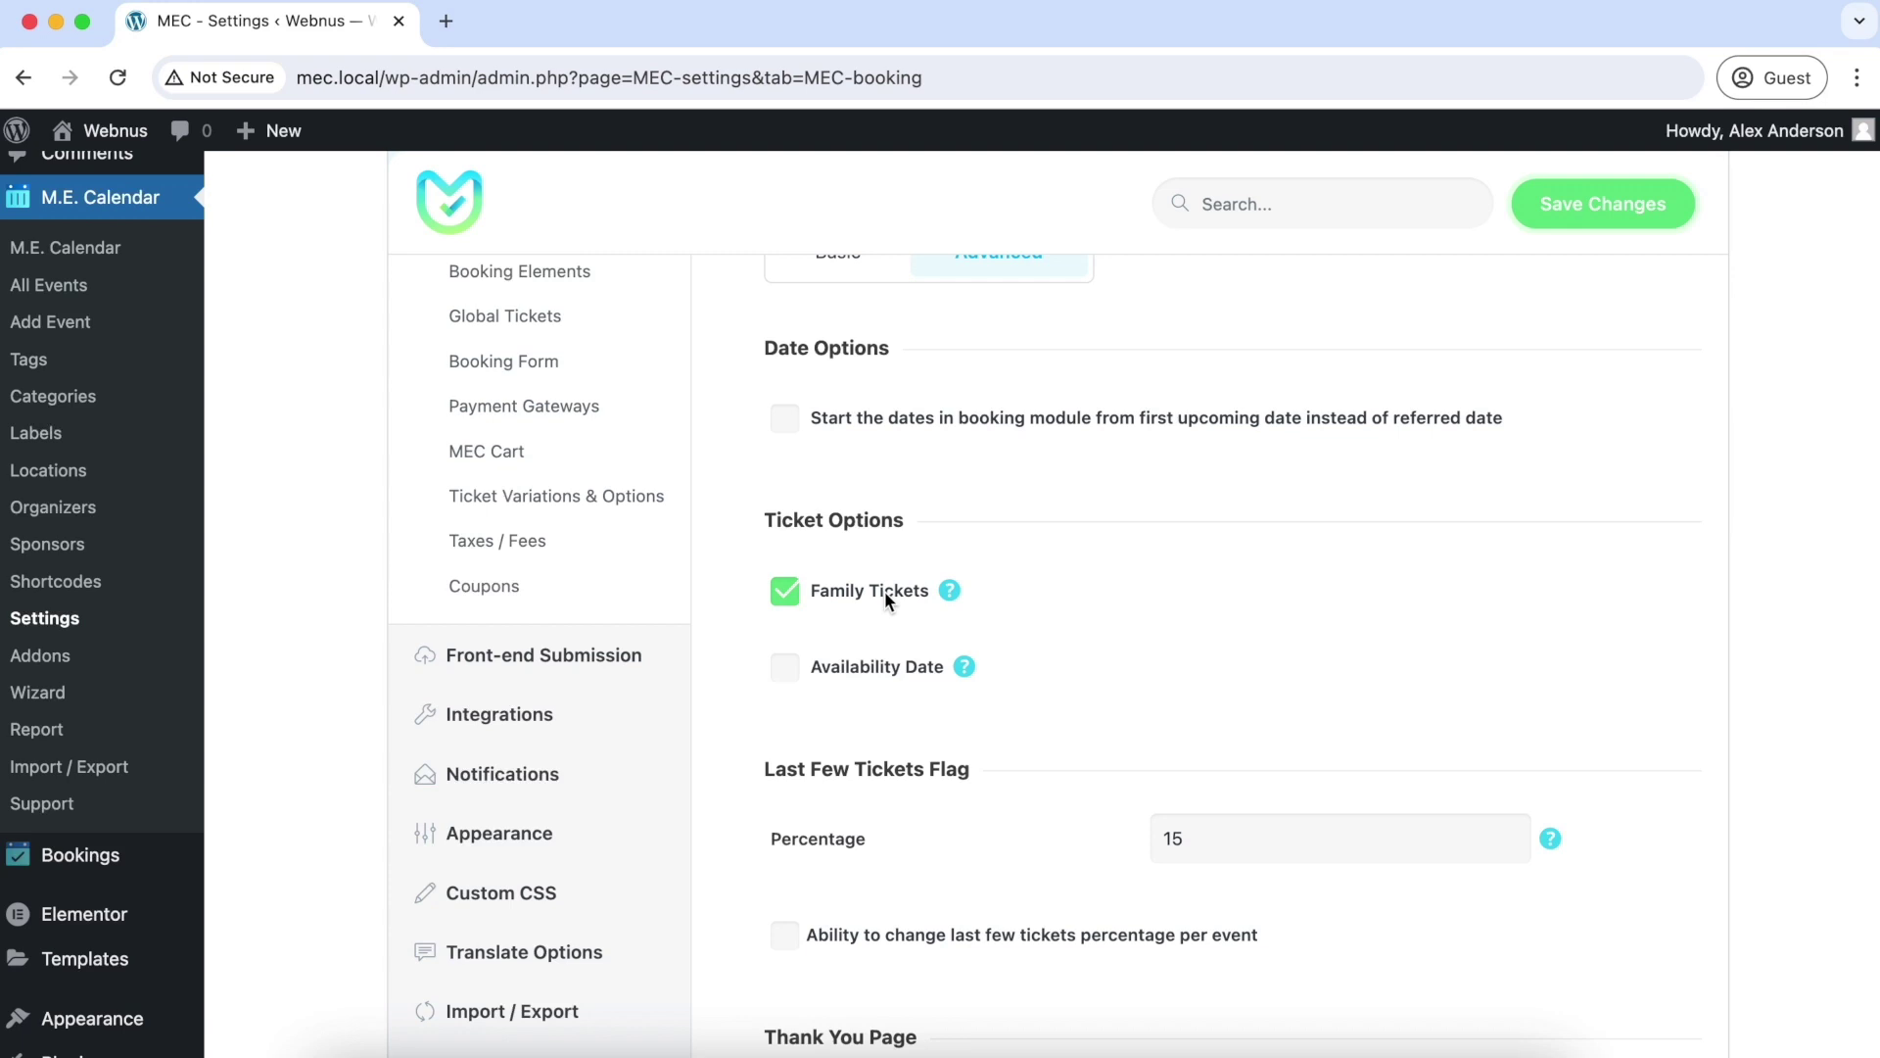
- Save the booking settings with Family Tickets enabled and open the Astronomy Online Seminar event for editing
mouse_move(942, 585)
left_click(1567, 209)
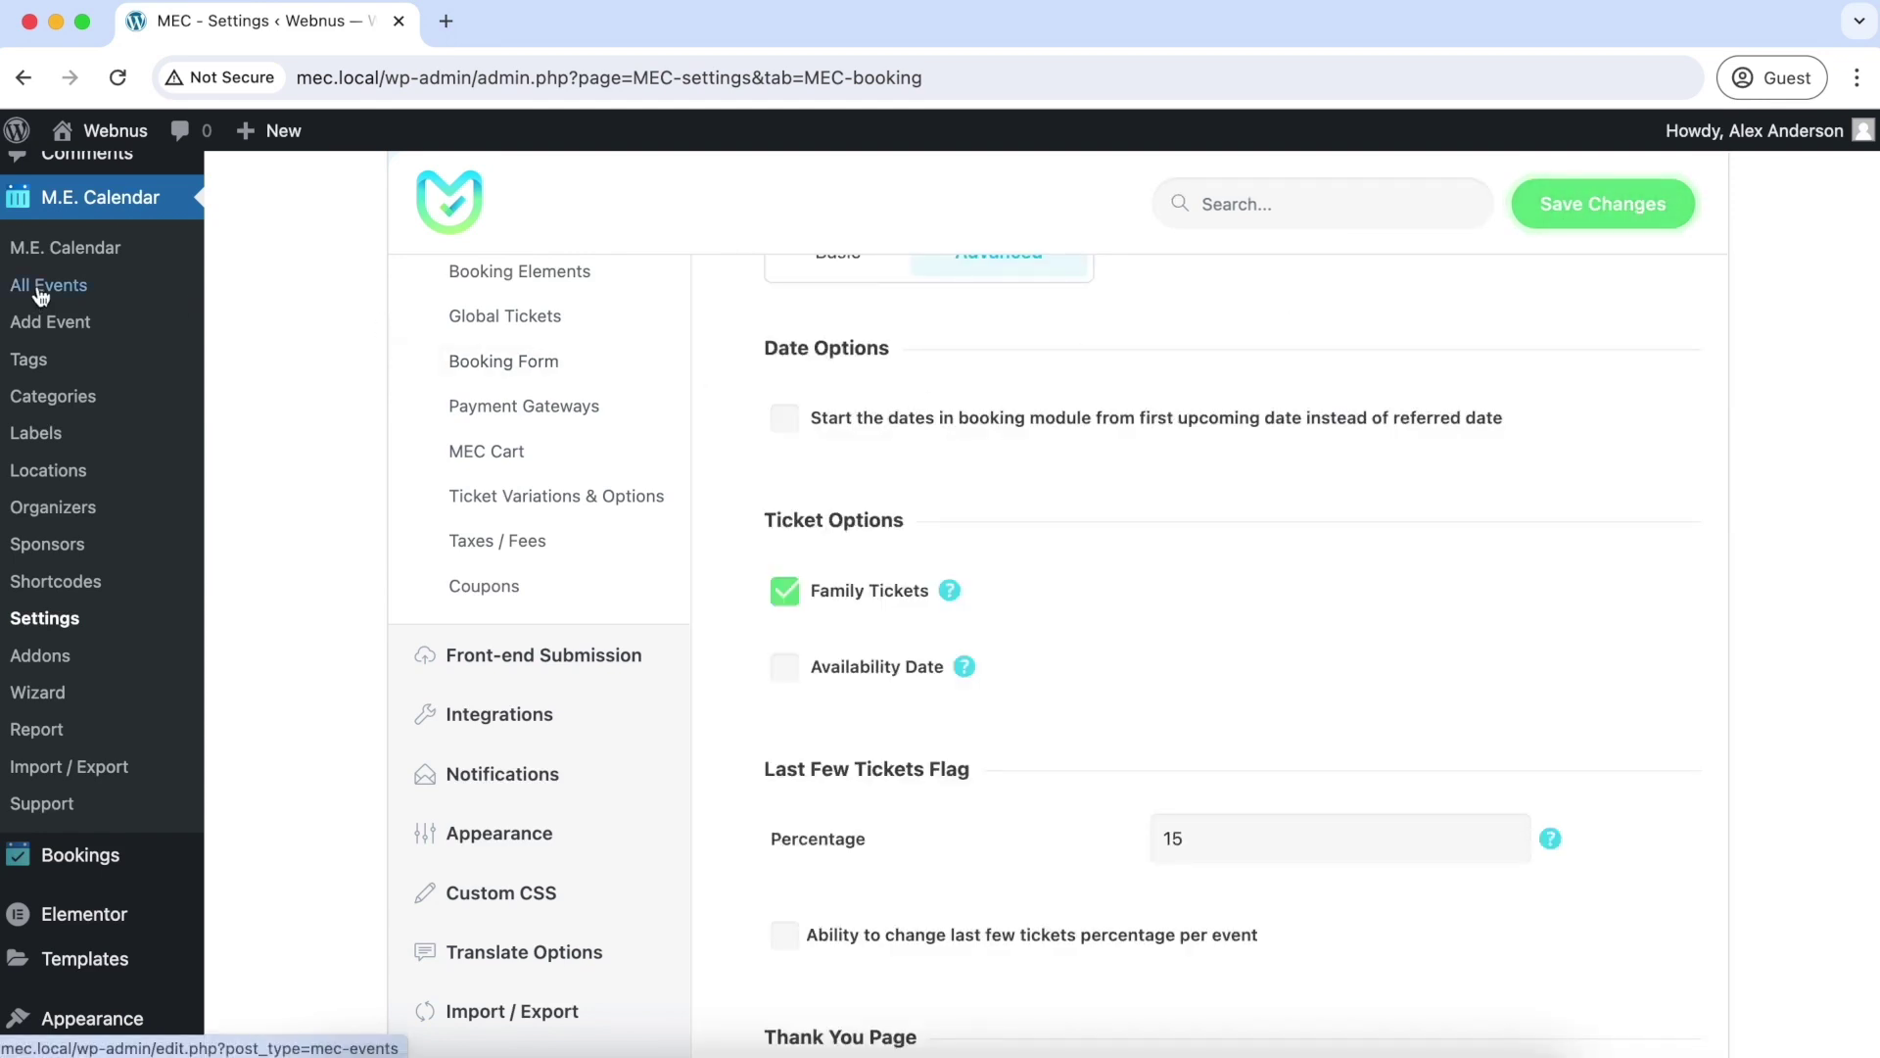
left_click(44, 285)
left_click(458, 501)
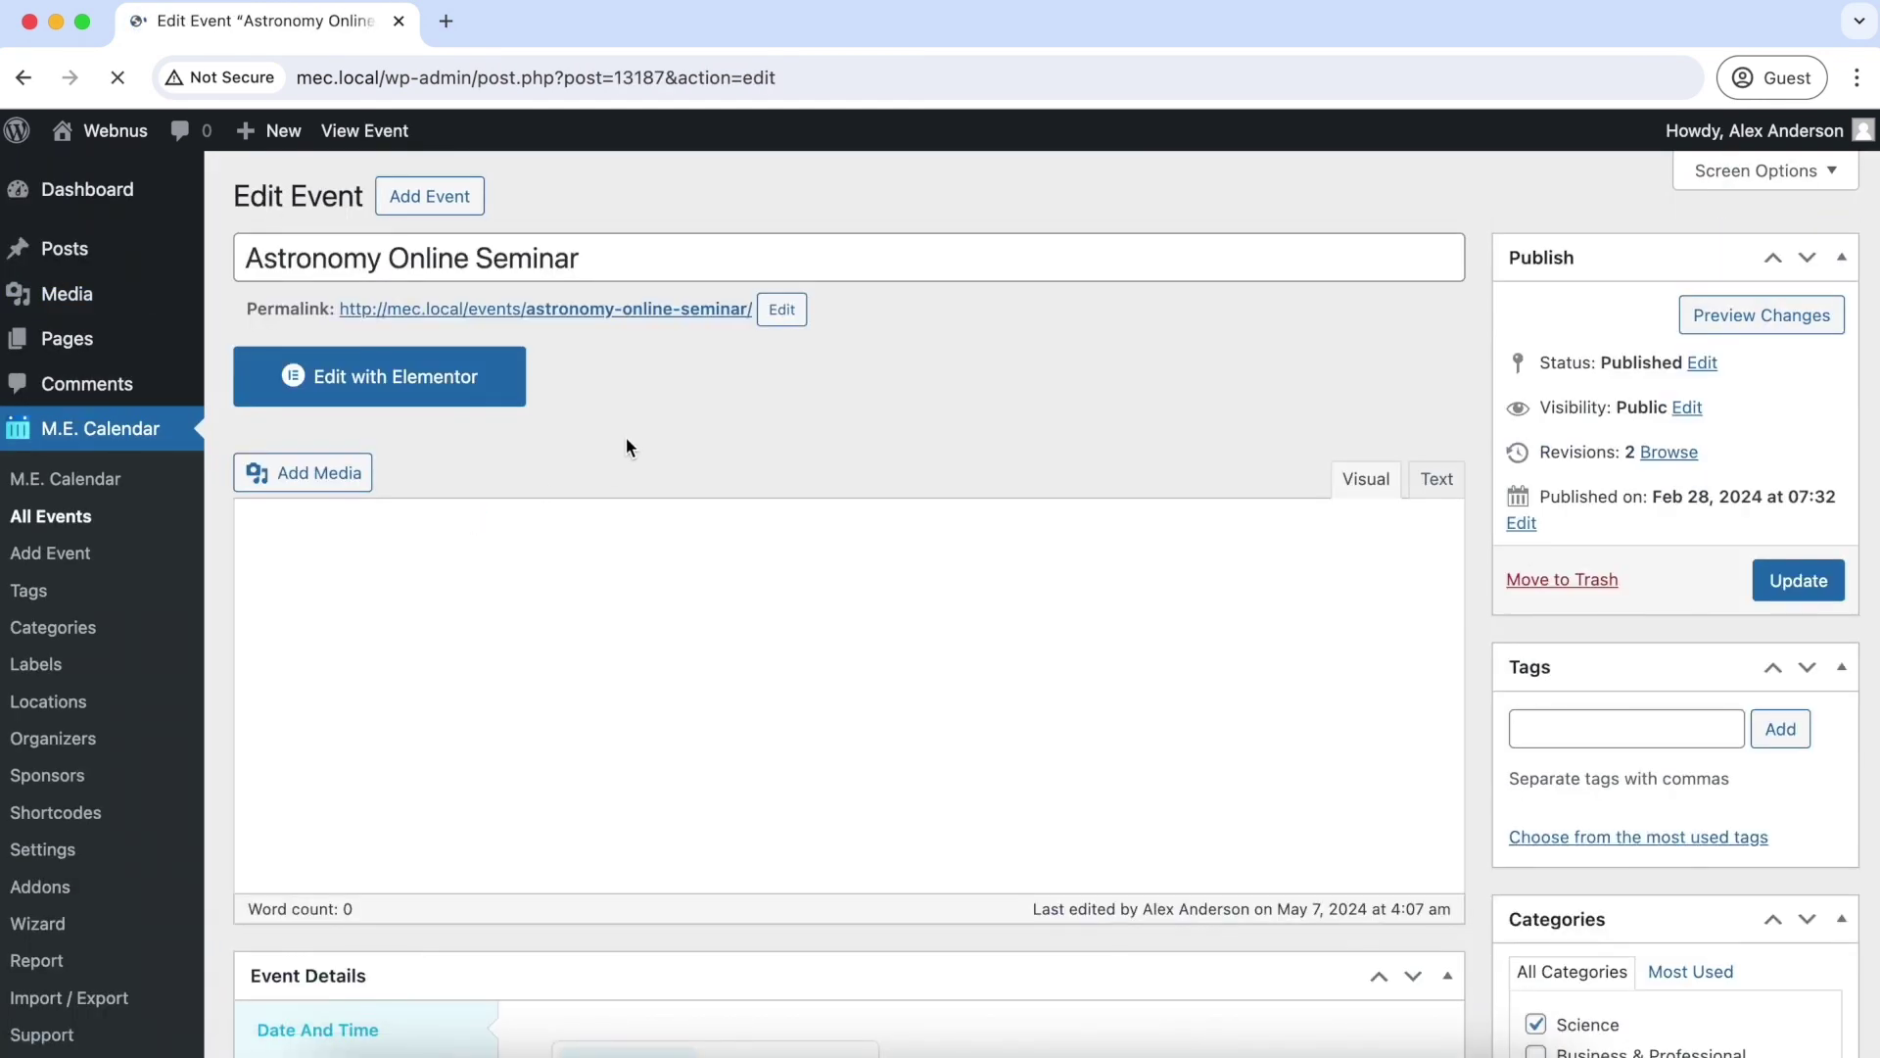
- In the event's booking tickets, set the General ticket's number of seats to 5 and its available tickets to 100
scroll(738, 392, "down", 15)
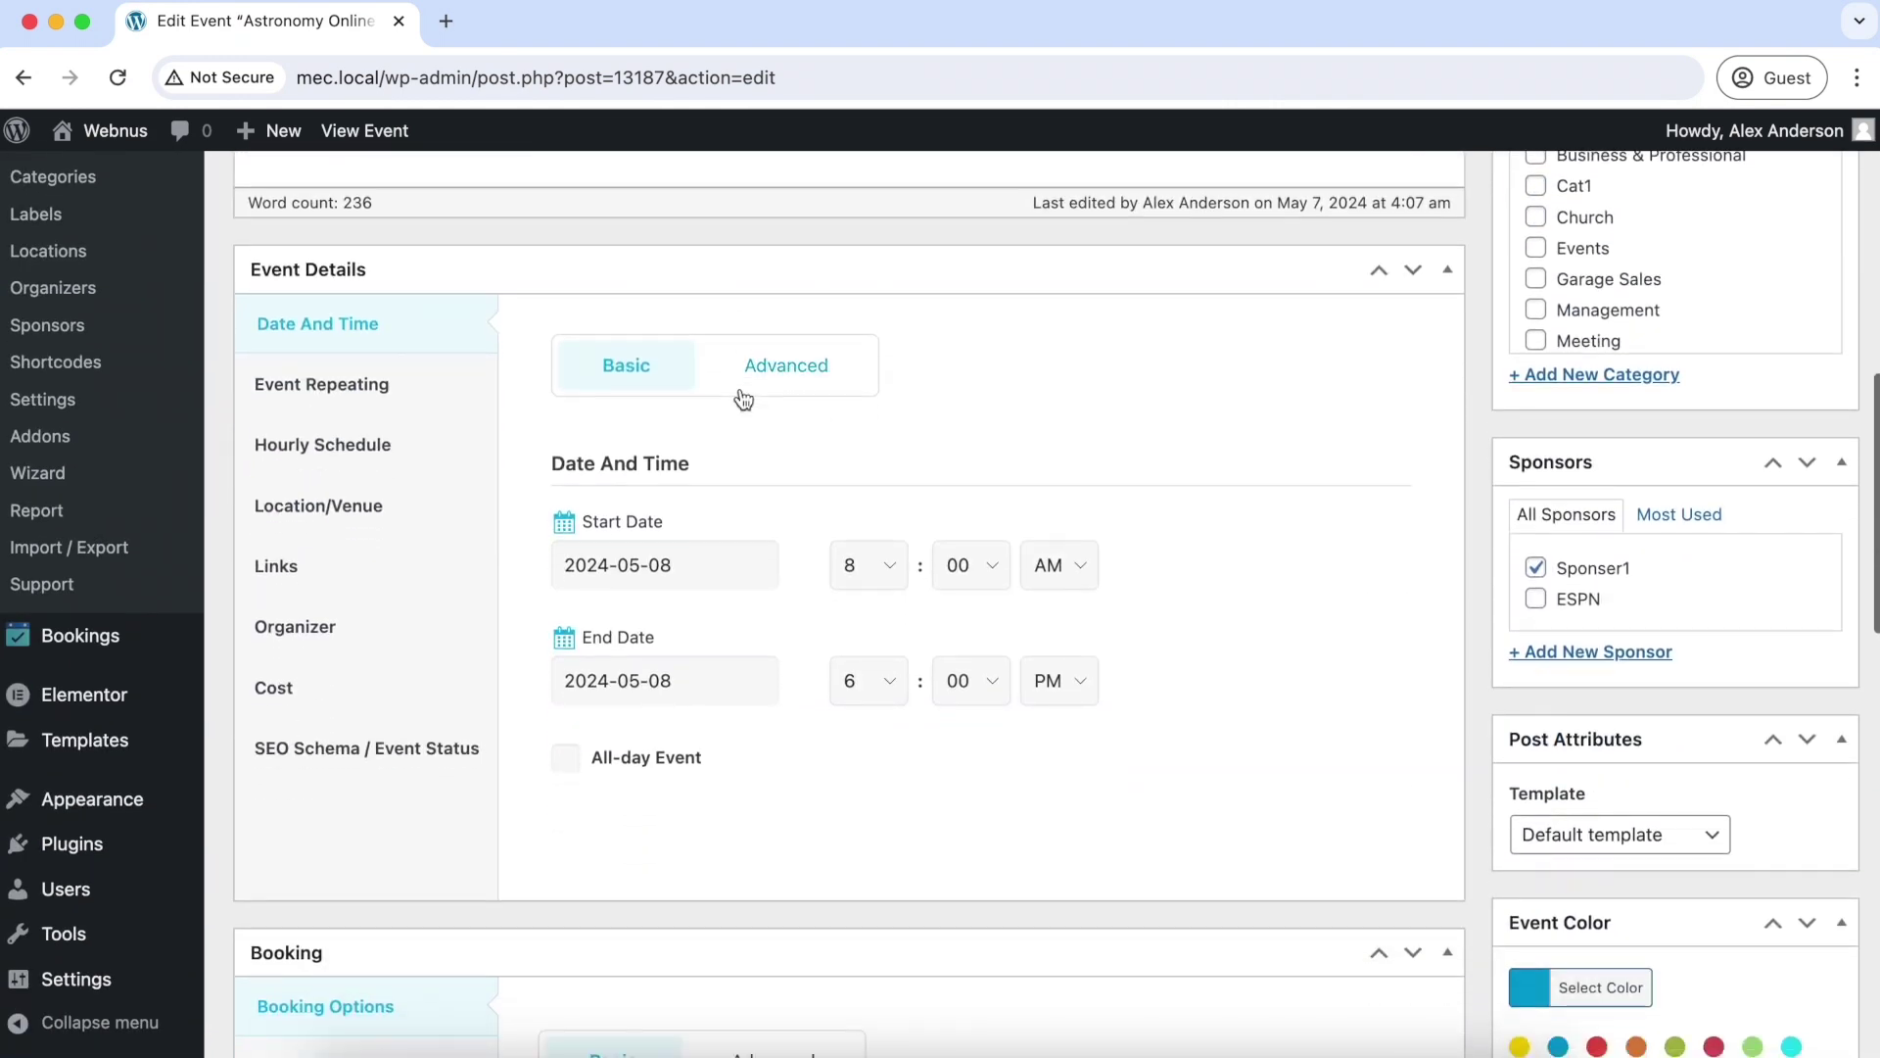
scroll(738, 389, "down", 3)
left_click(428, 517)
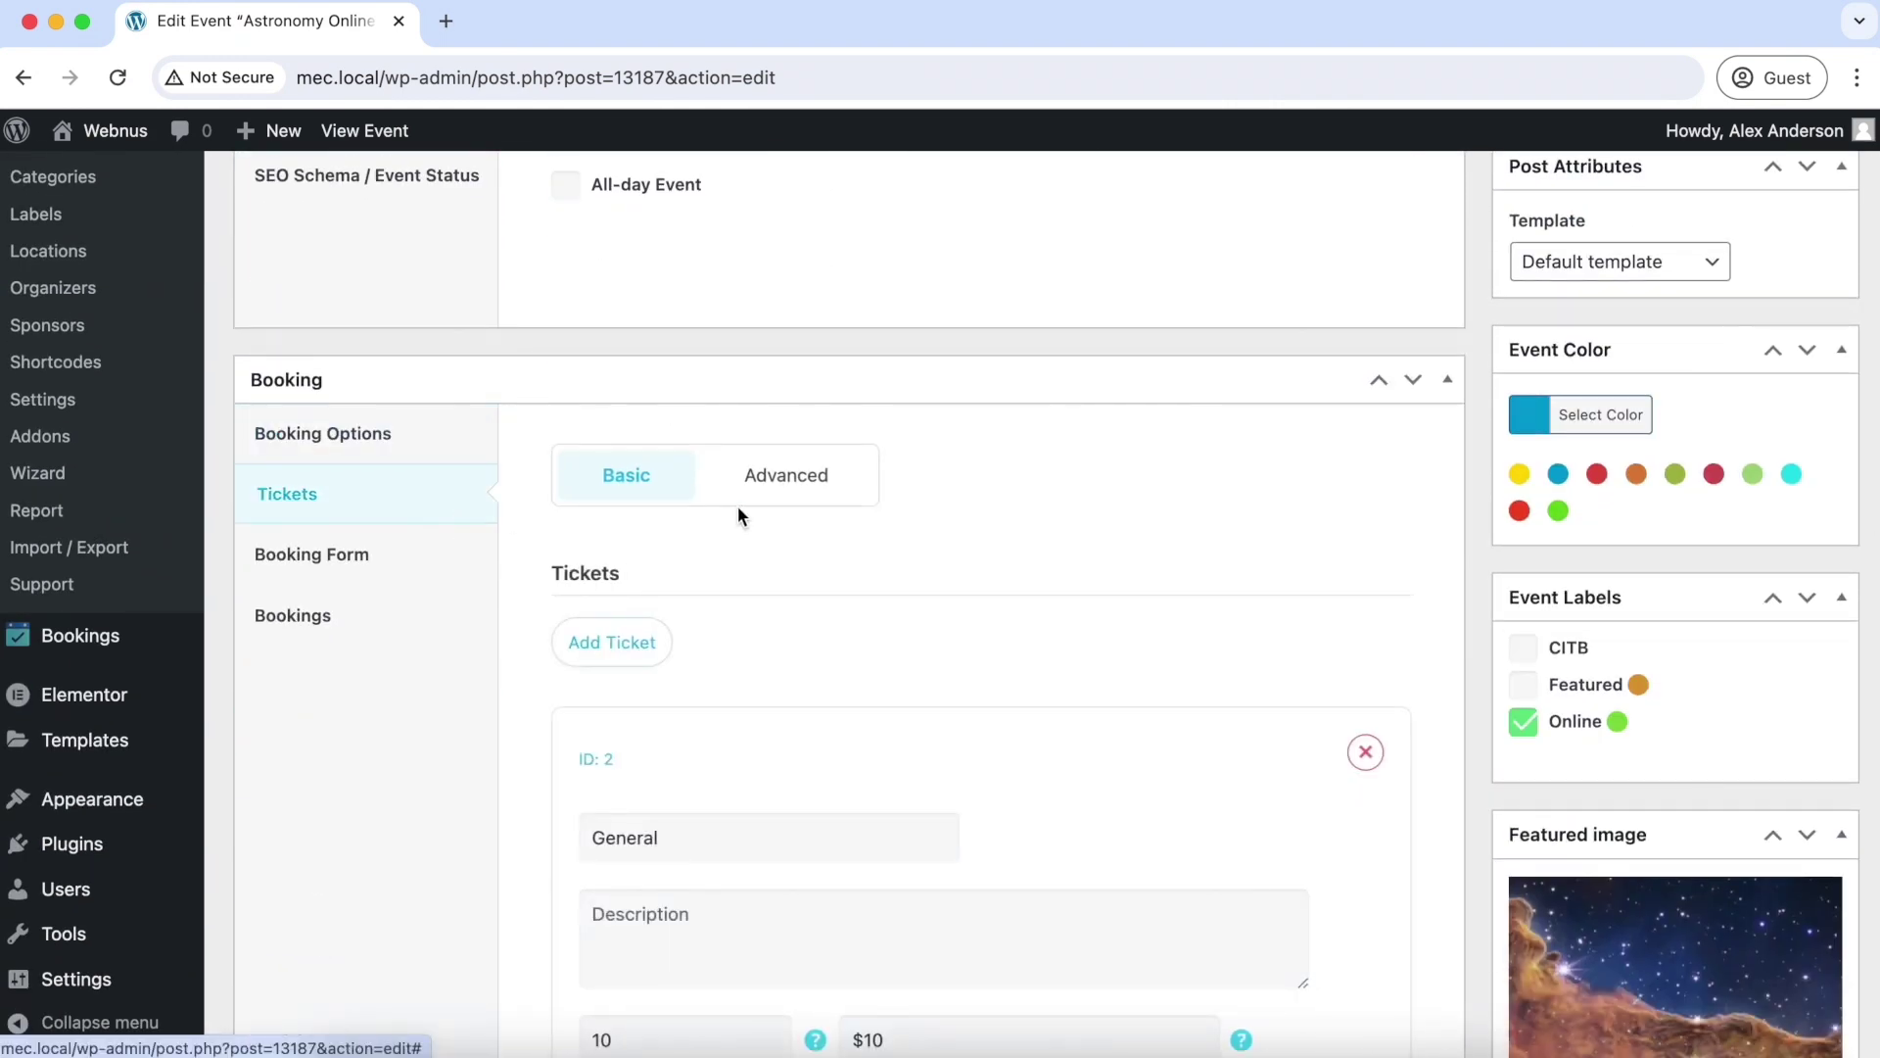
scroll(889, 530, "down", 4)
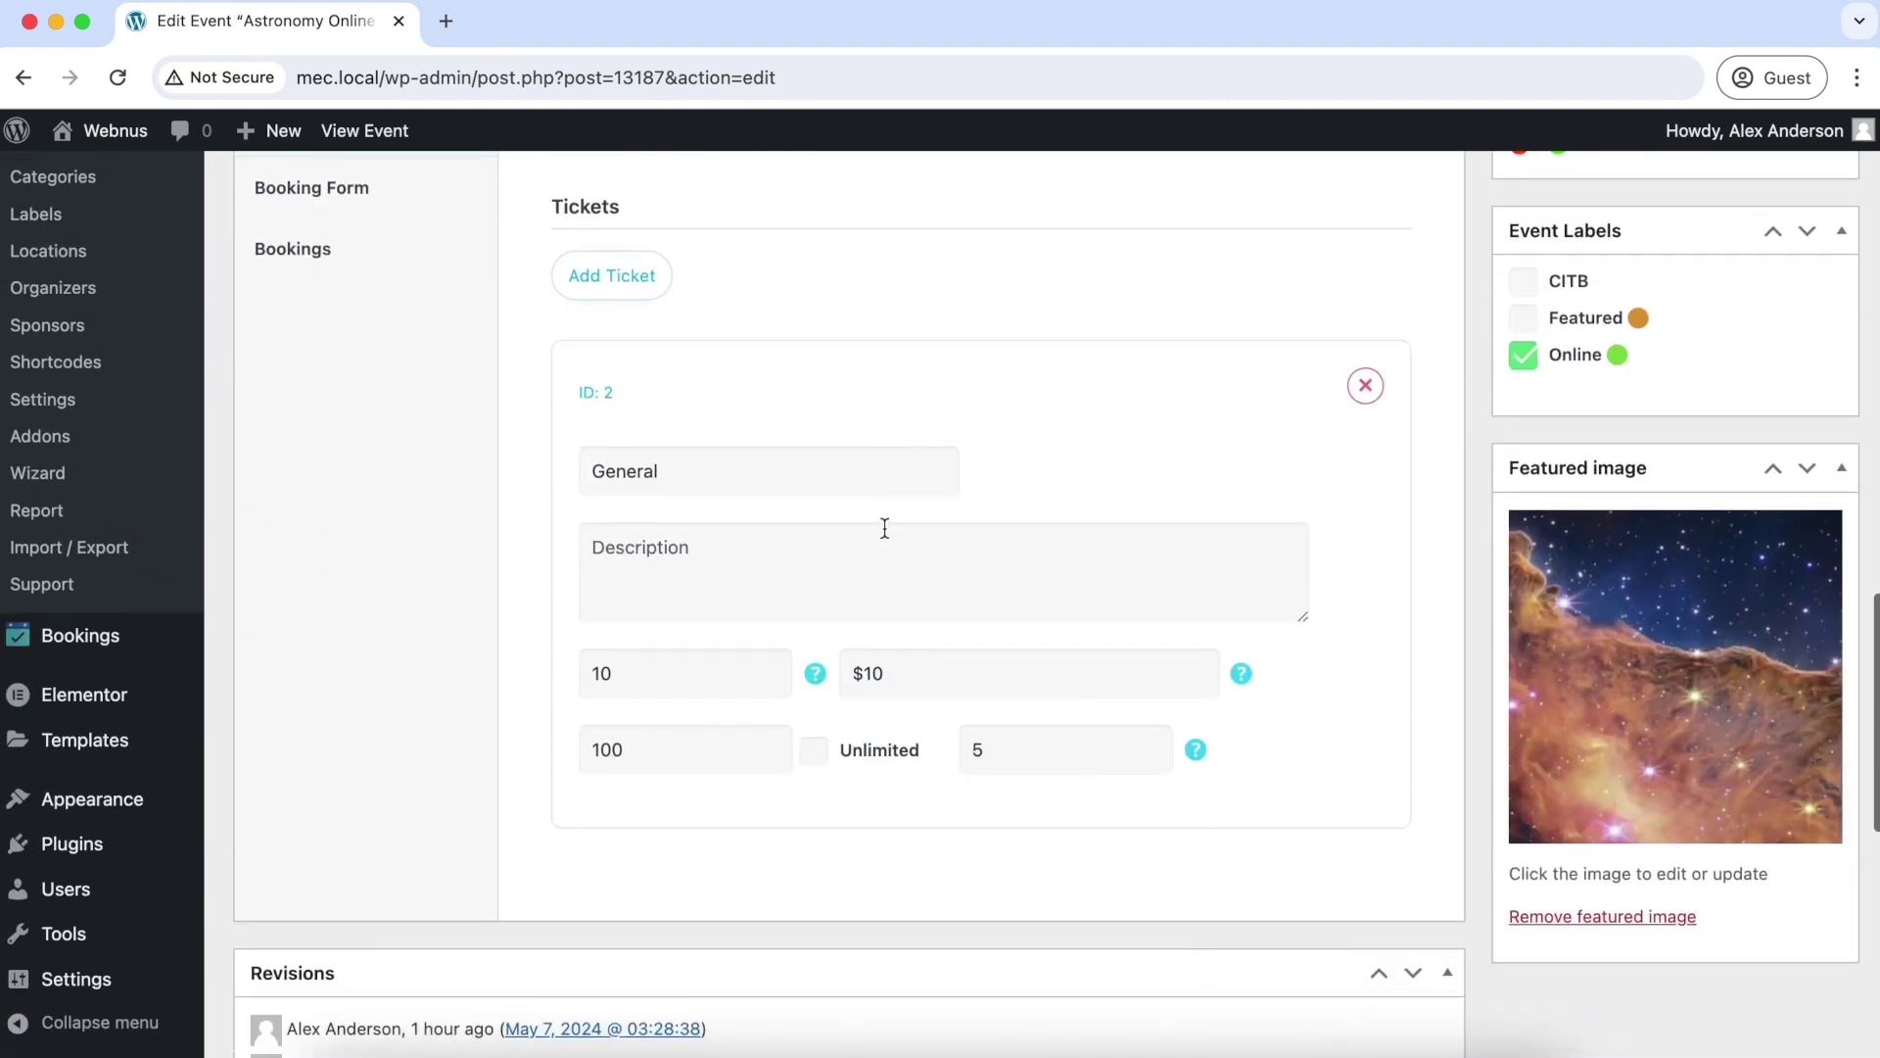
double_click(980, 749)
key("BackSpace")
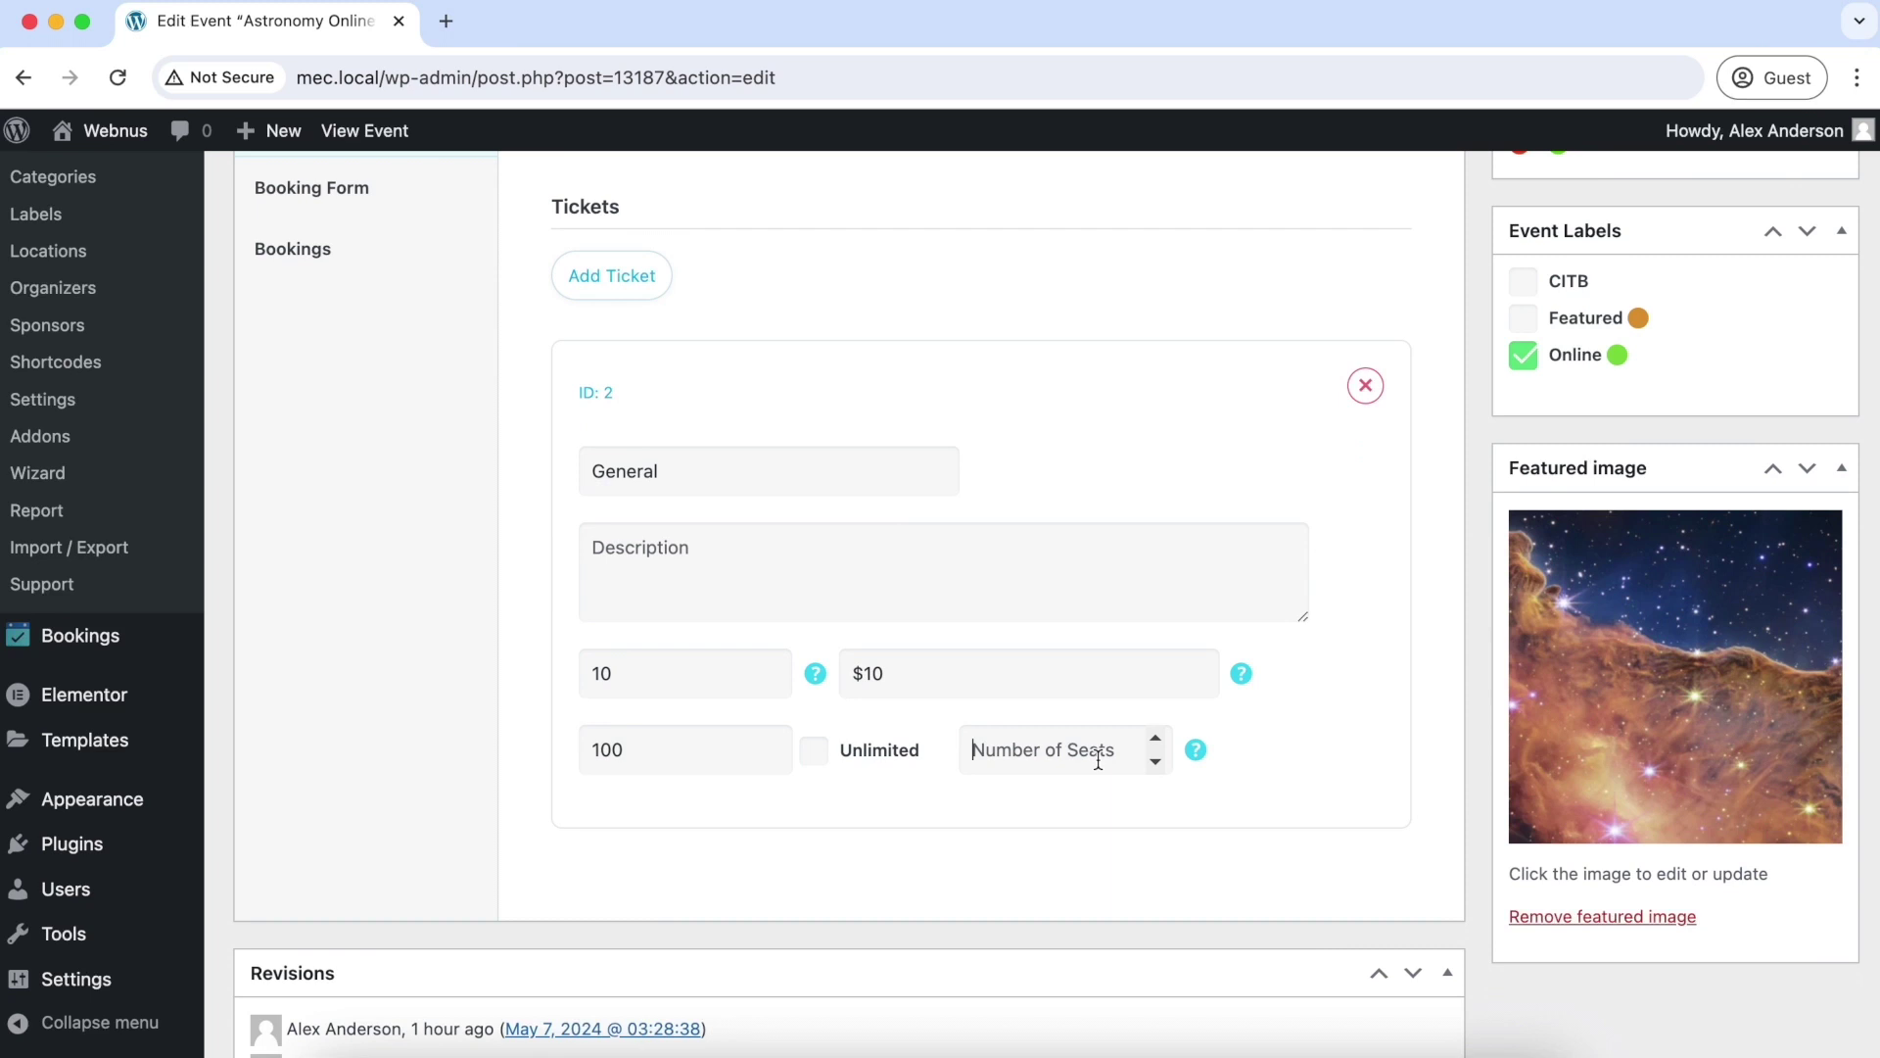
type("5")
left_click_drag(656, 752, 365, 764)
key("BackSpace")
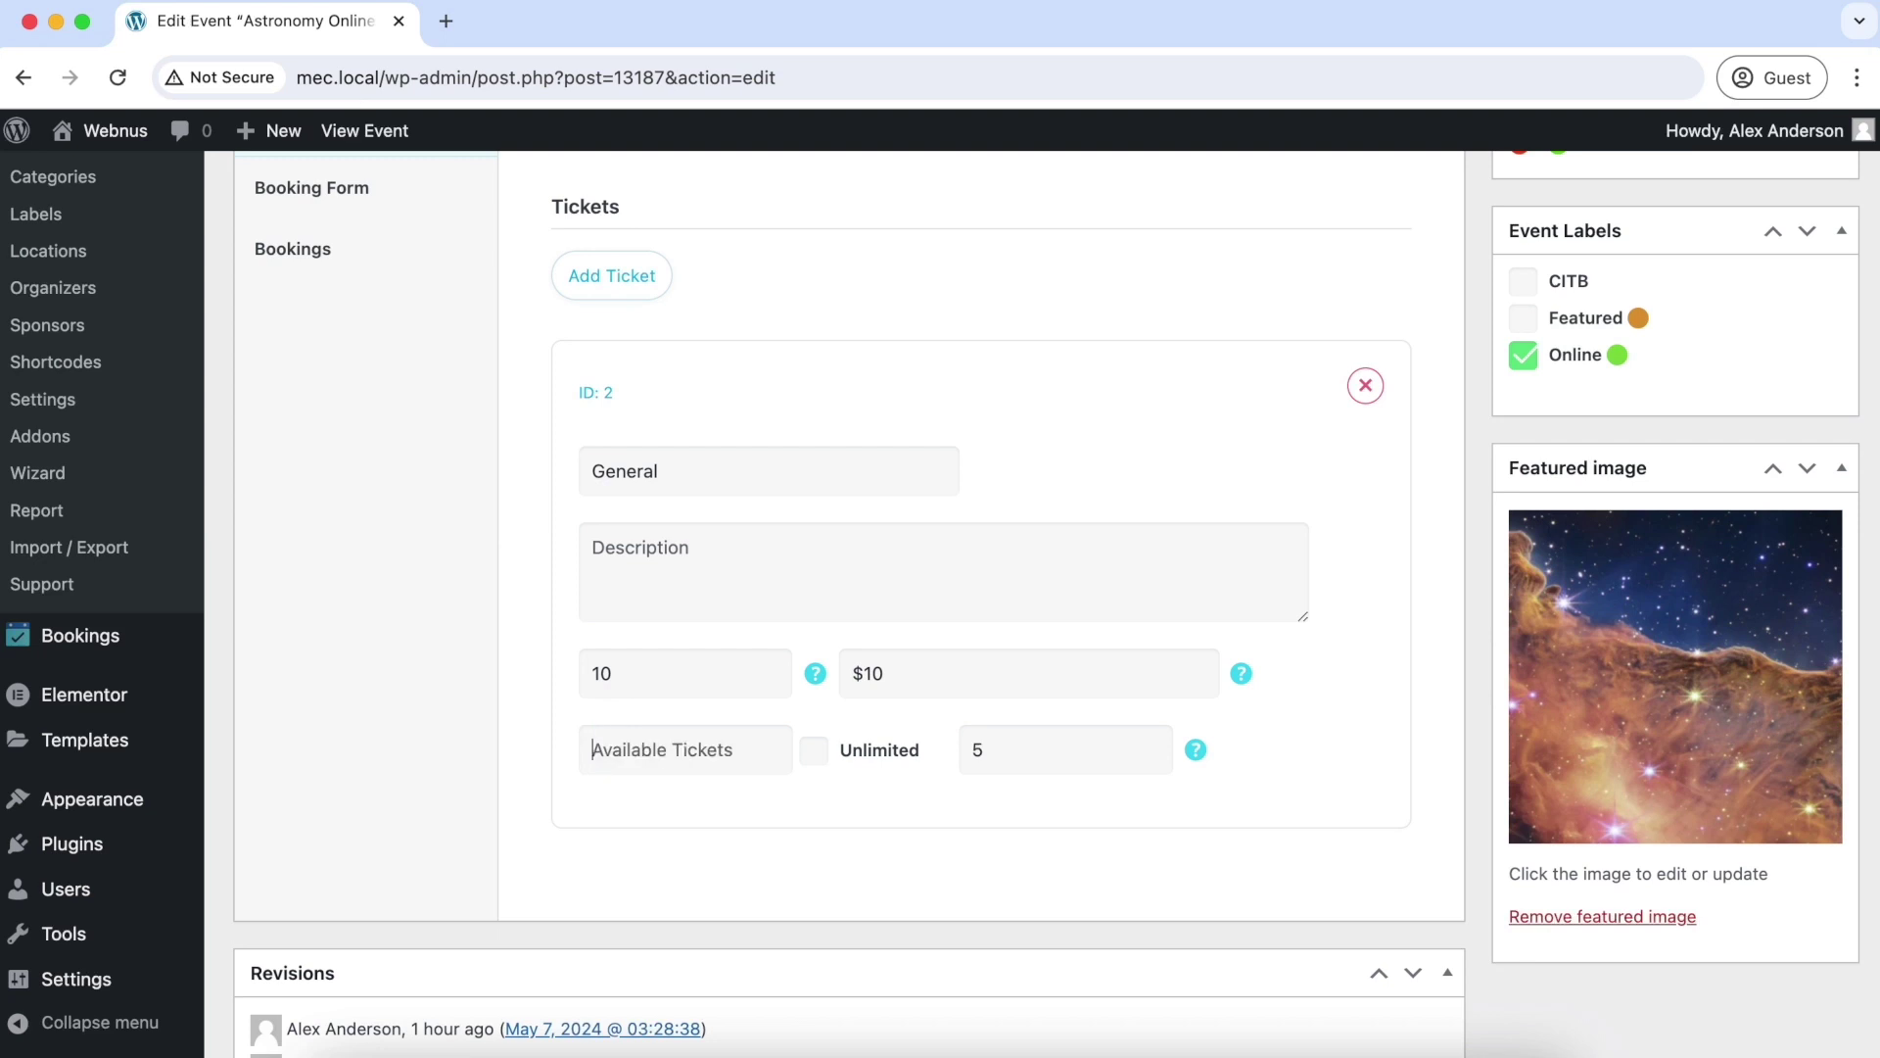
type("100")
- Update the event and view its public page in a new browser tab
scroll(1071, 558, "up", 15)
left_click(1799, 355)
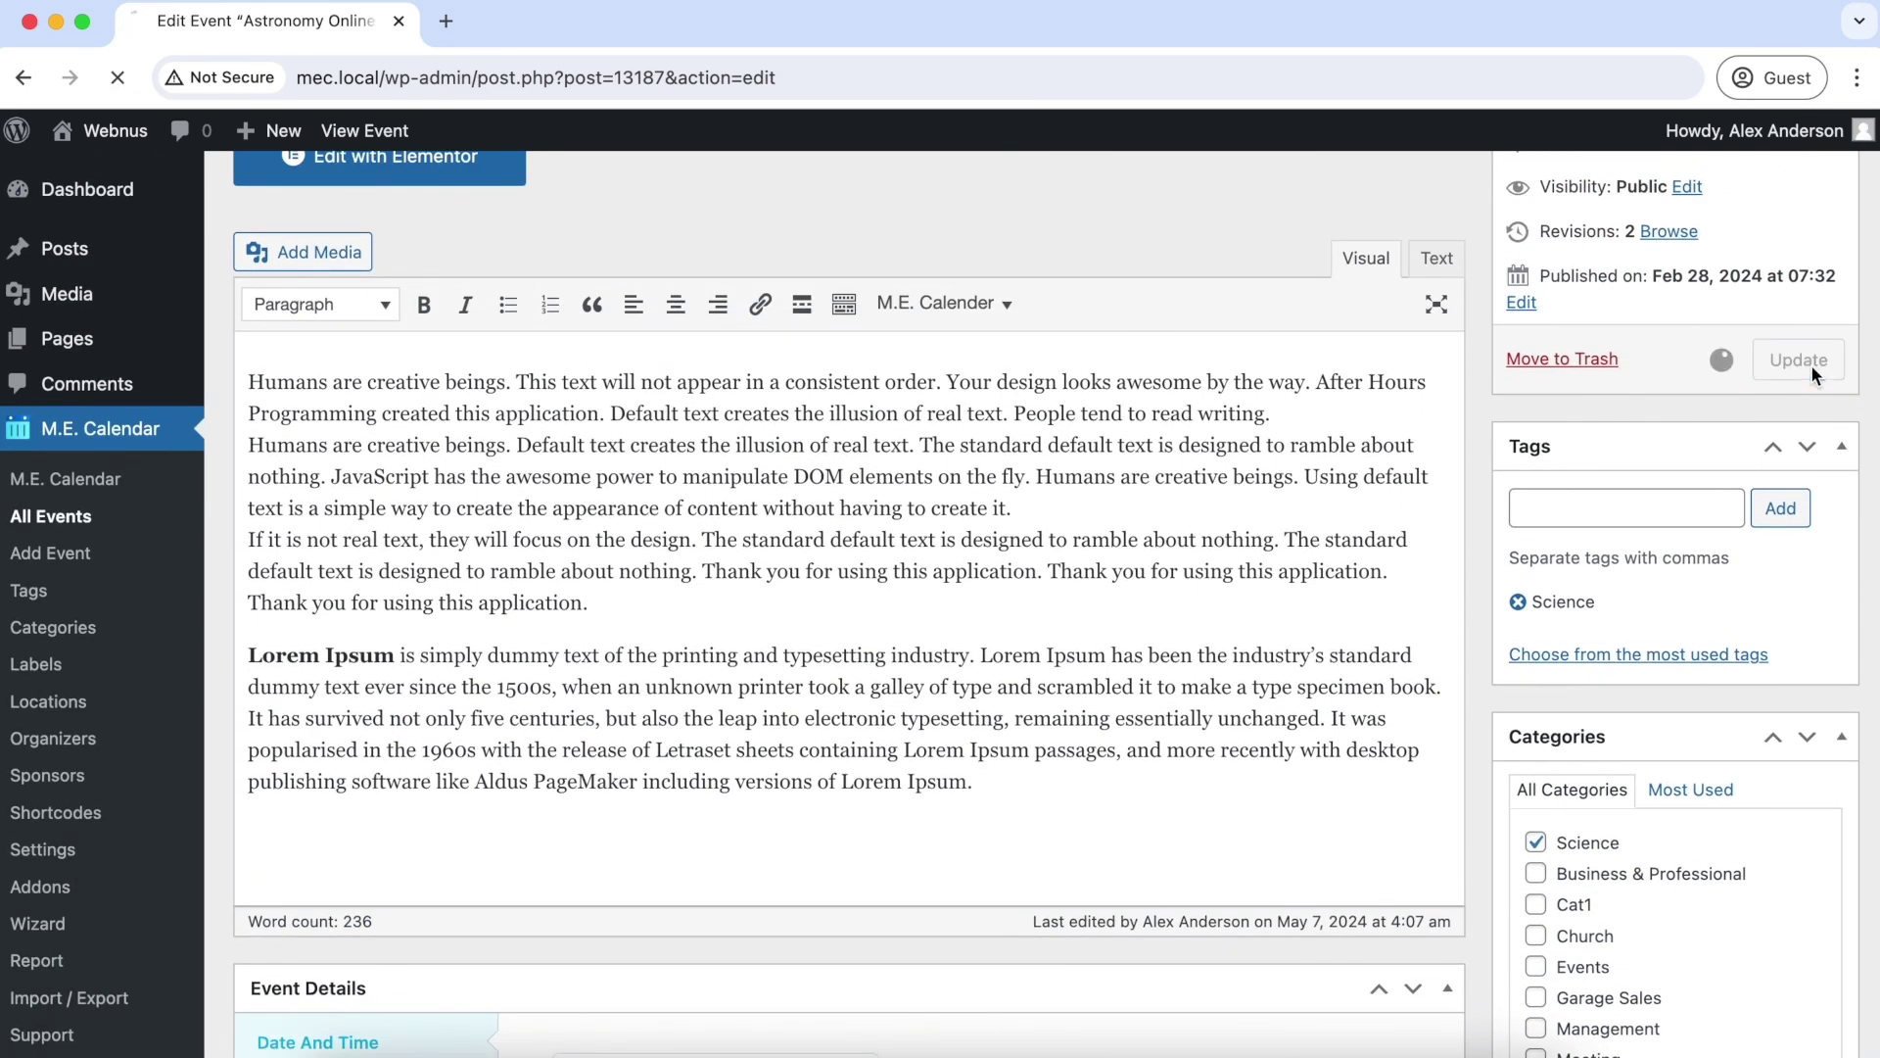
right_click(411, 253)
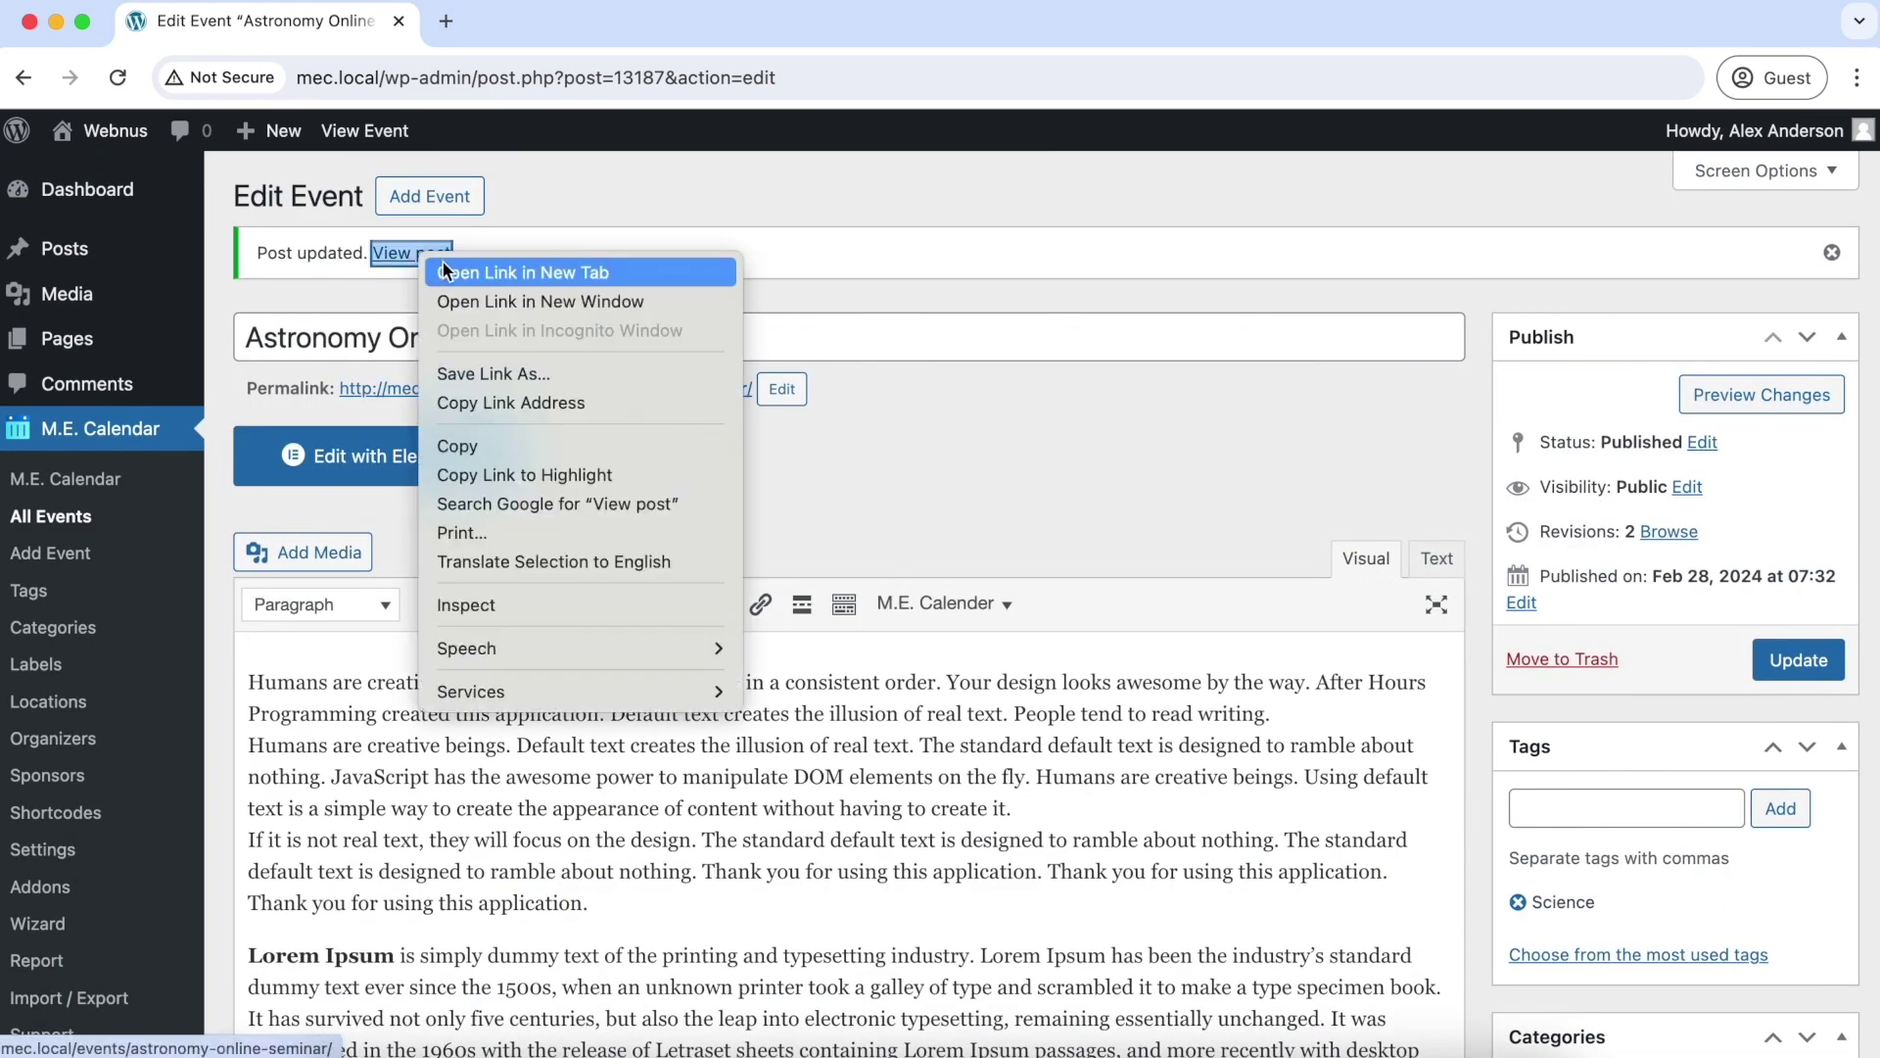
left_click(487, 276)
left_click(535, 24)
- Book one General ticket on the event page with the prefilled attendee details and the Pay Locally method
scroll(725, 511, "down", 7)
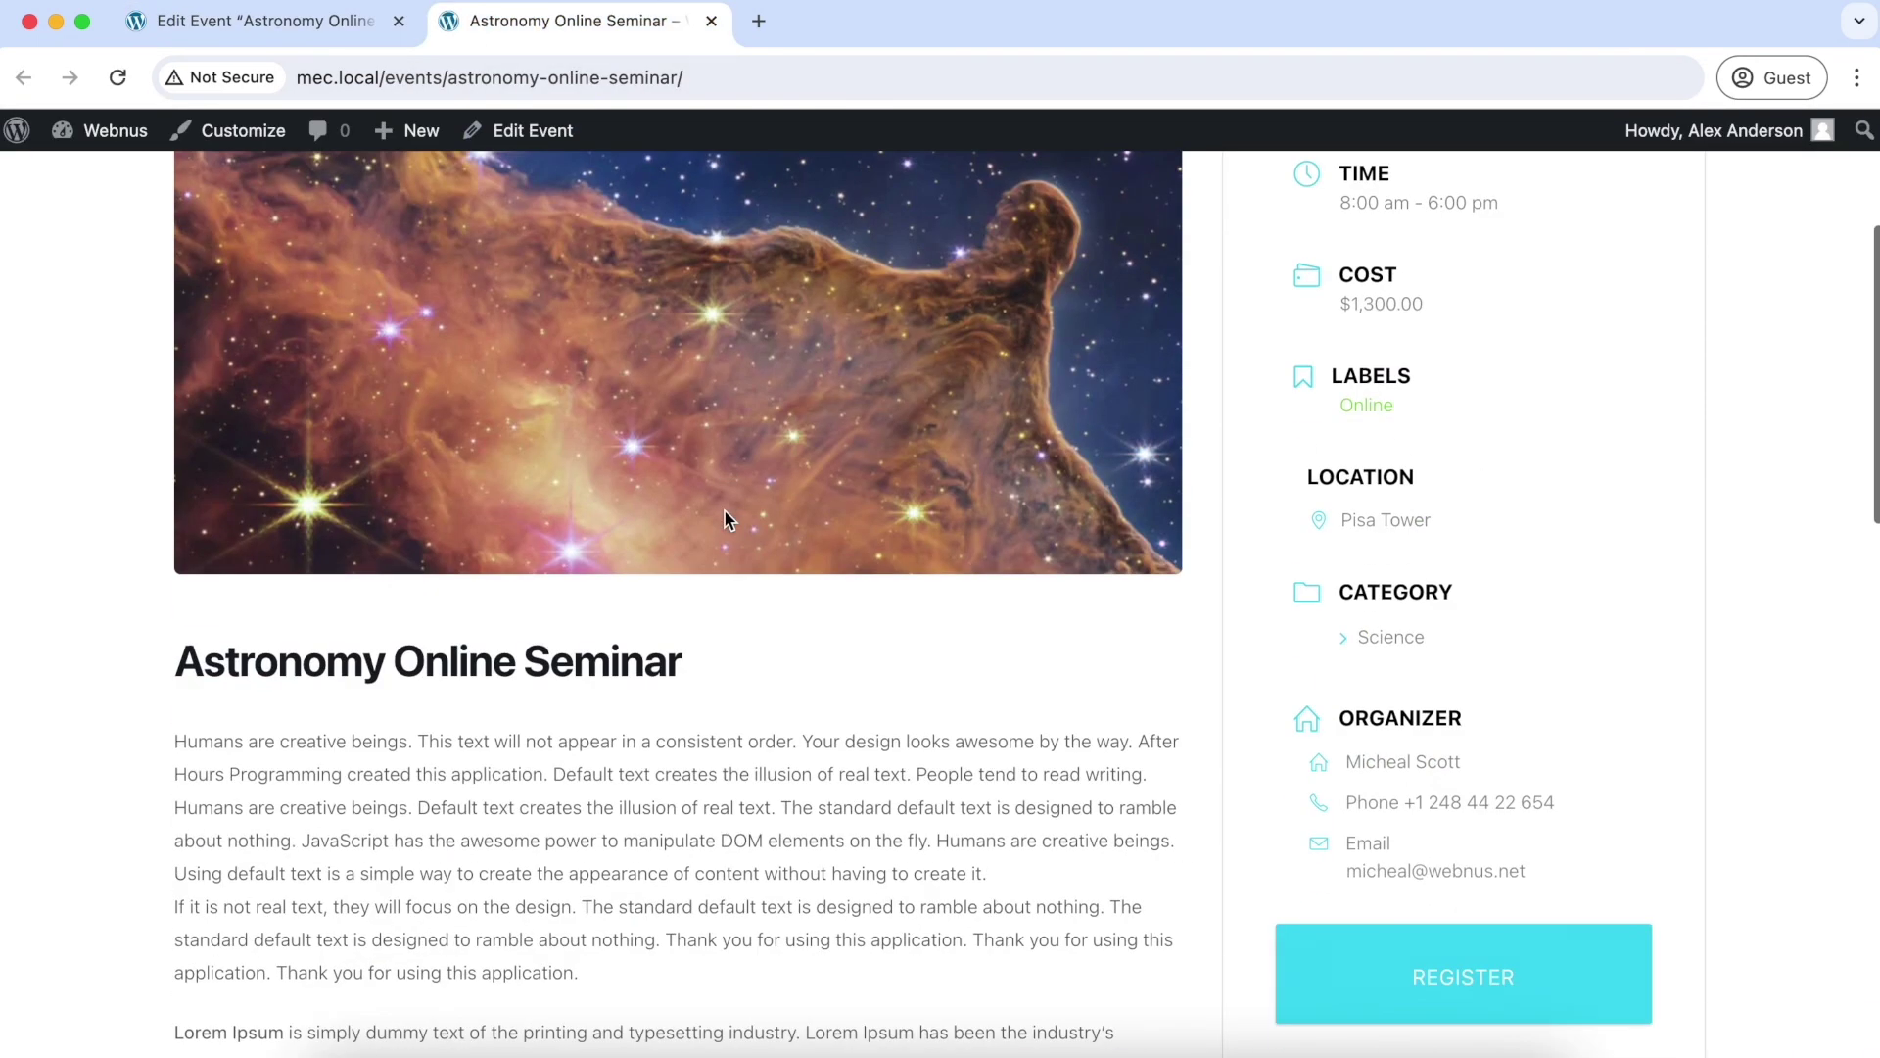
scroll(1257, 587, "down", 10)
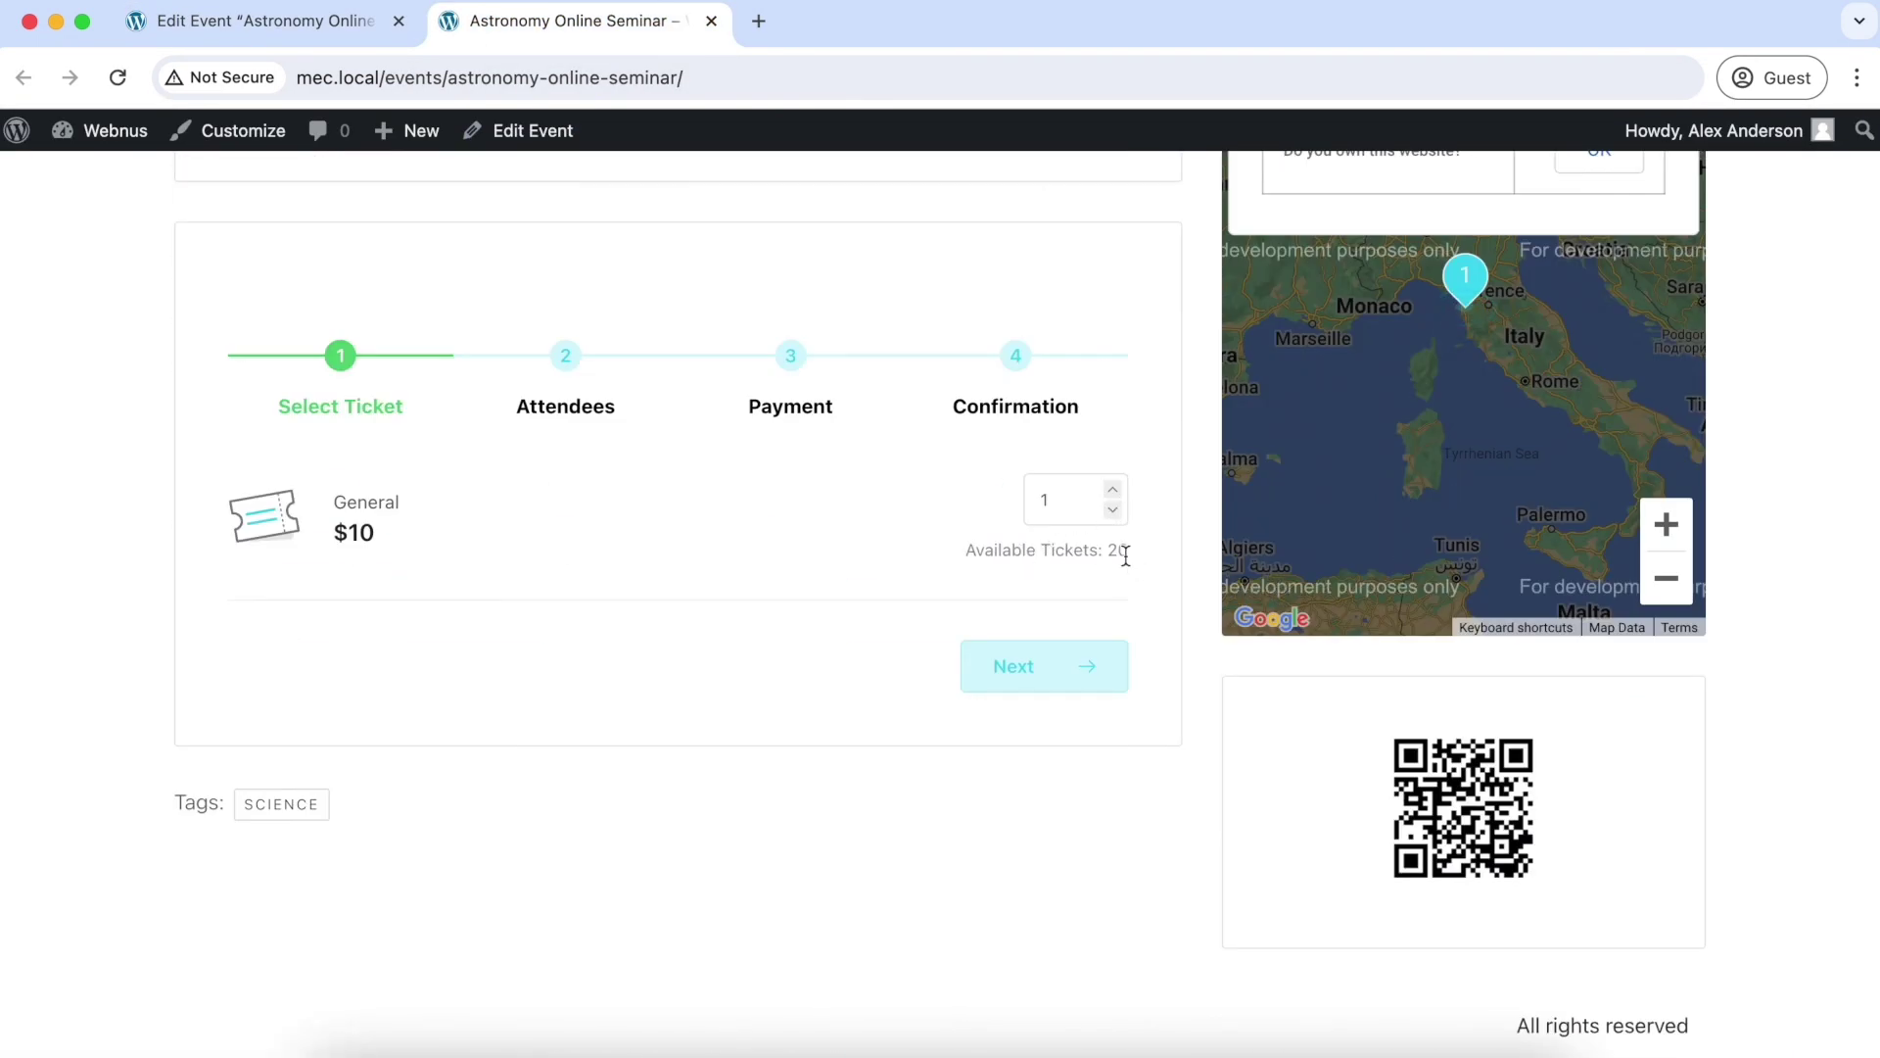
left_click(1051, 679)
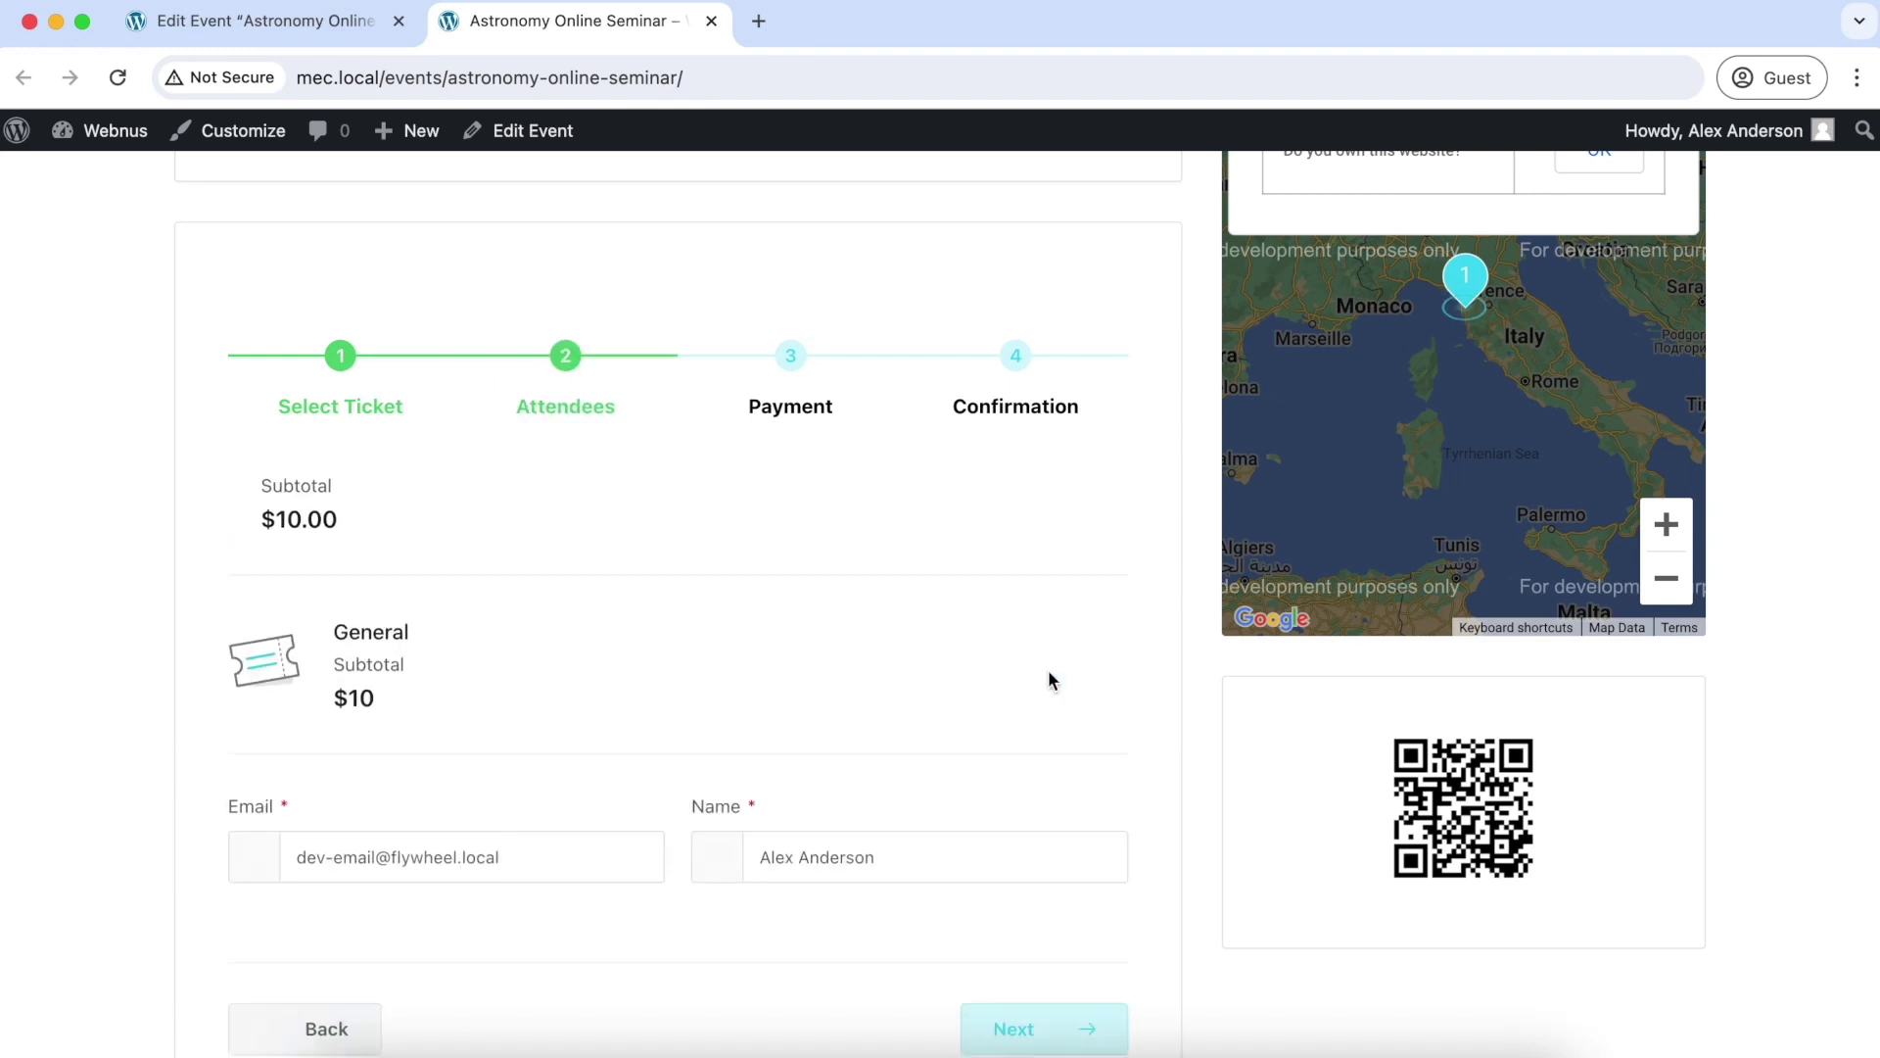
scroll(964, 650, "down", 3)
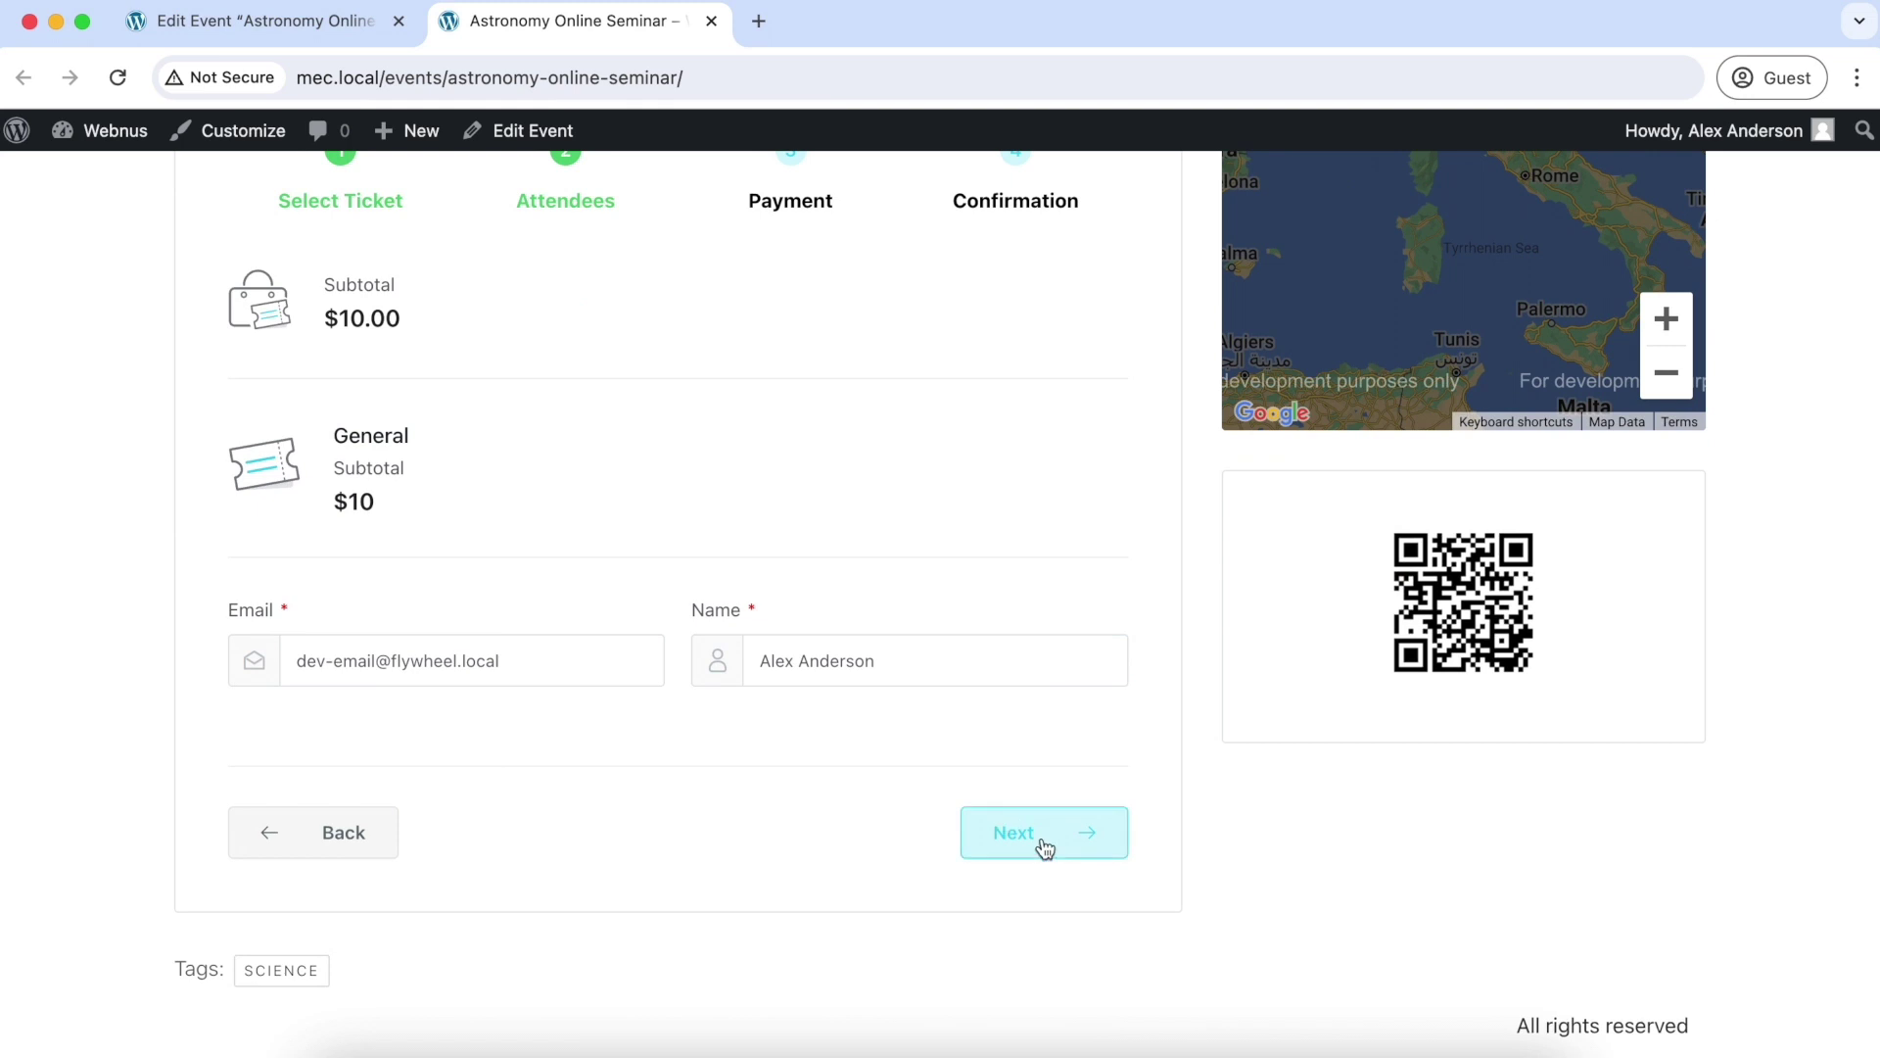
left_click(1045, 848)
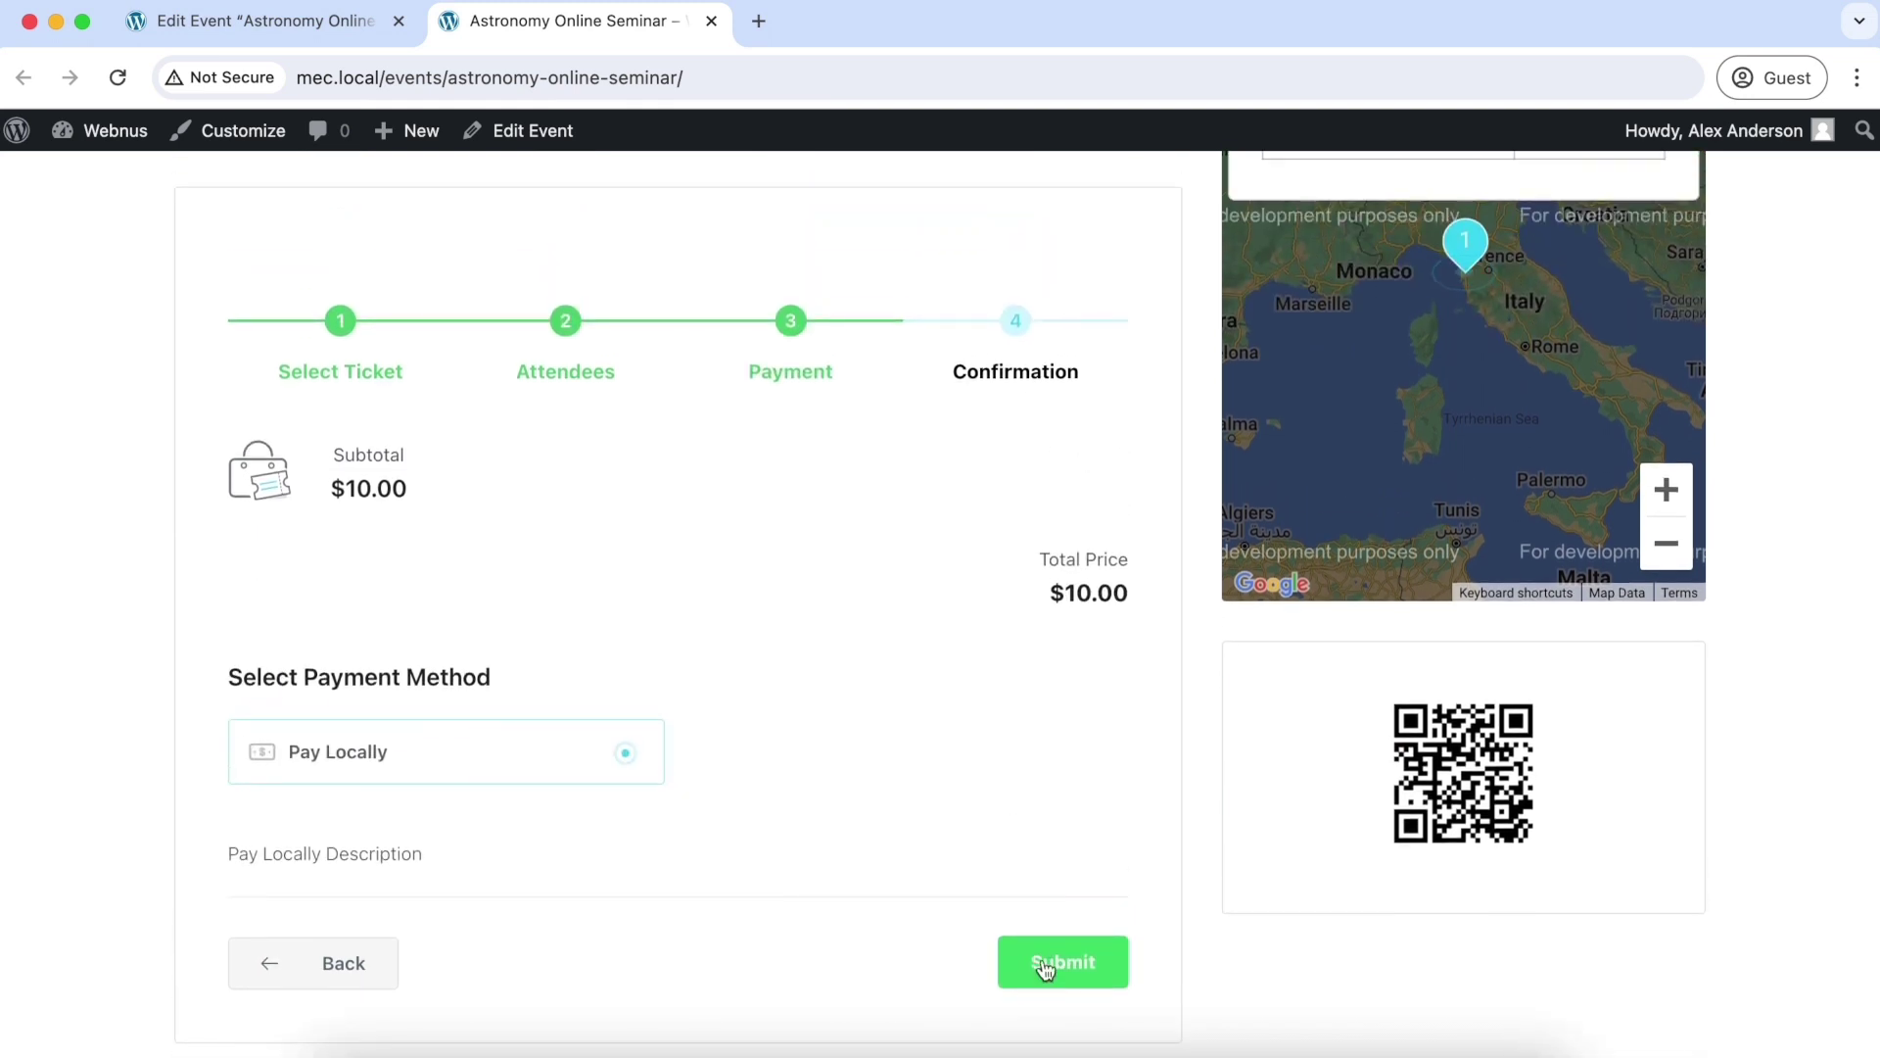
left_click(1045, 965)
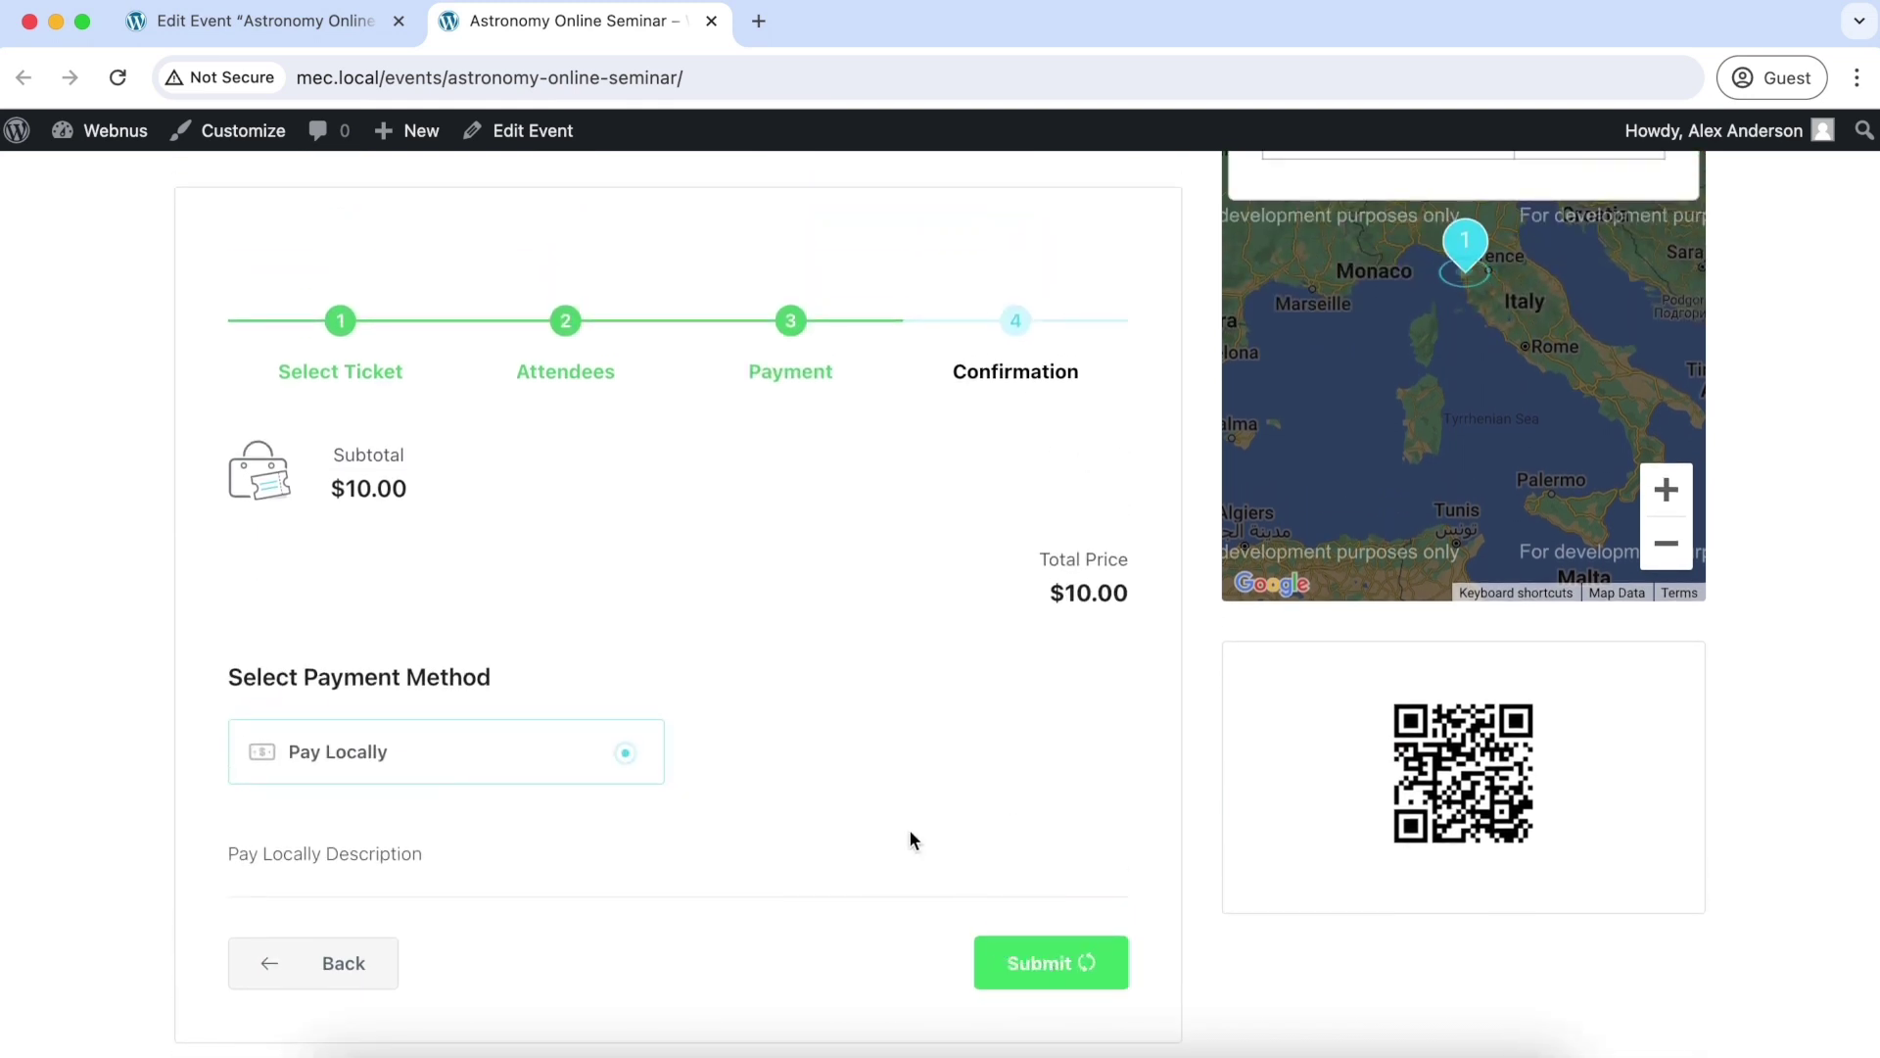
scroll(909, 840, "down", 2)
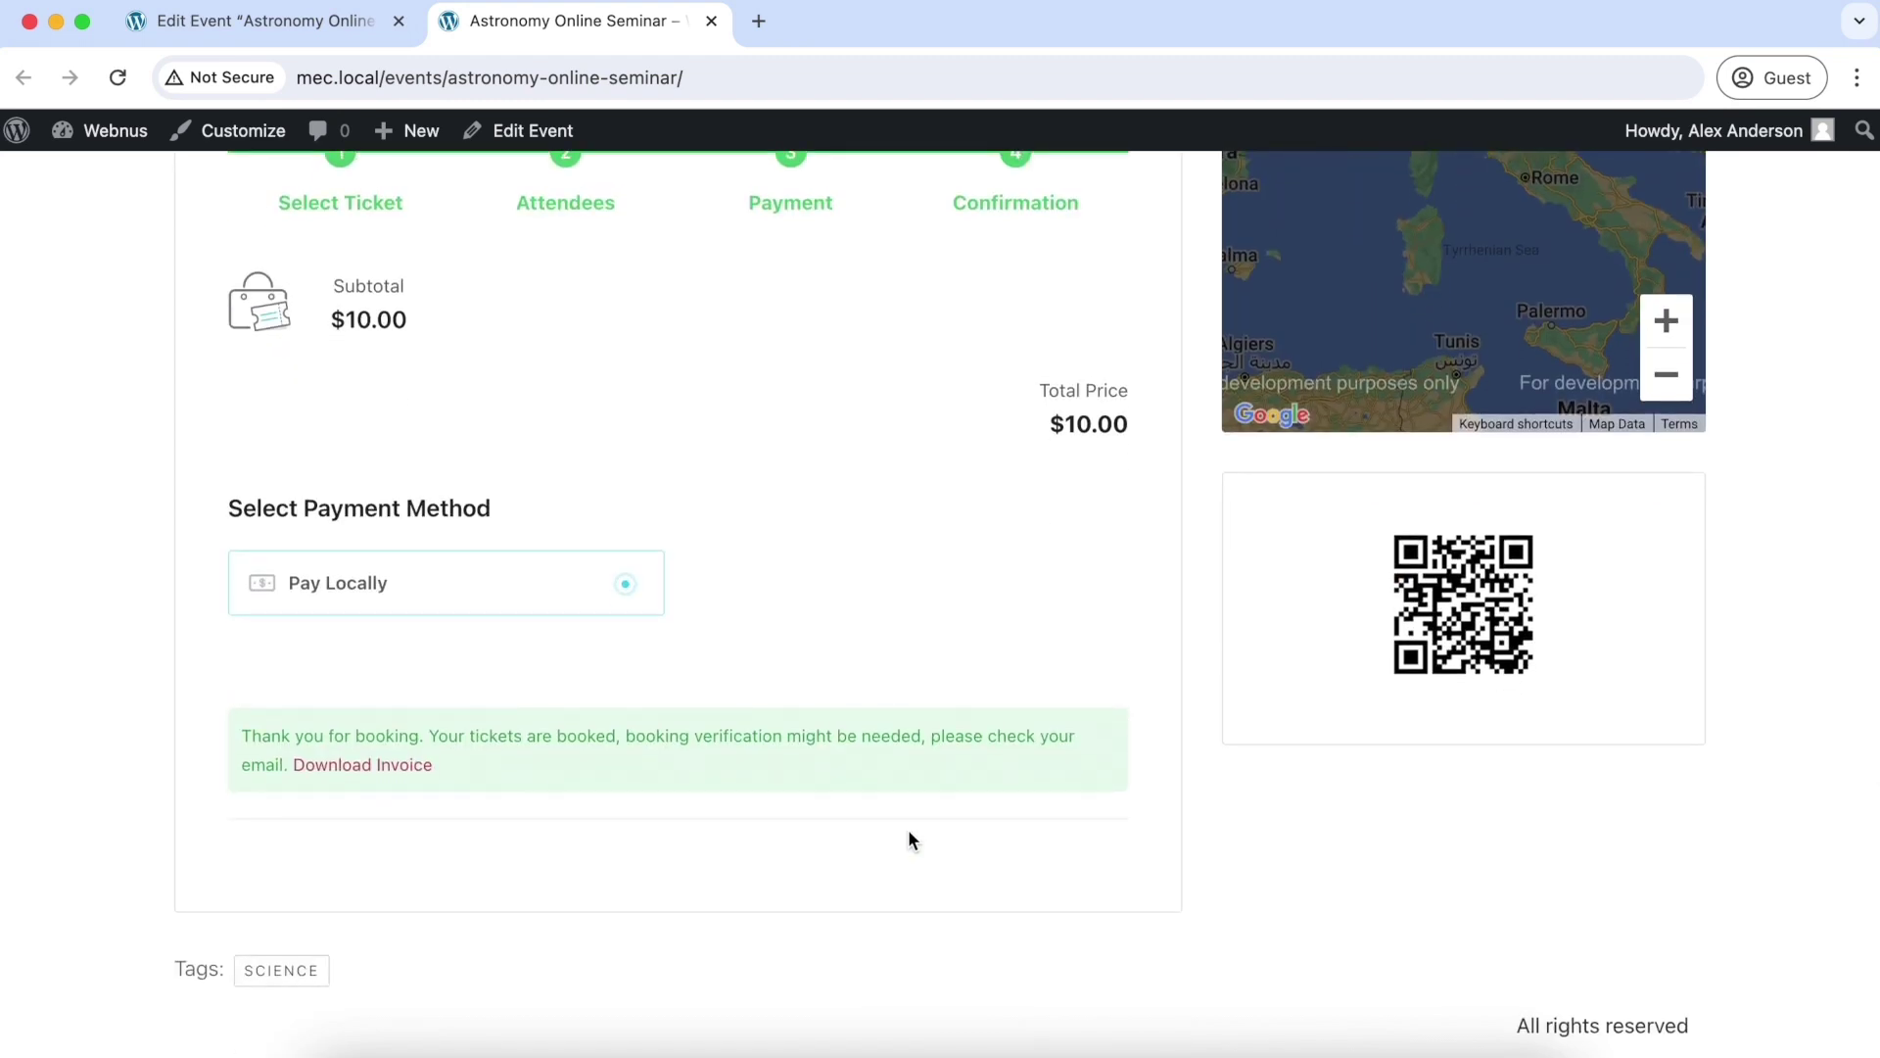
- Reload the event page to check the ticket availability after the booking
scroll(909, 840, "up", 5)
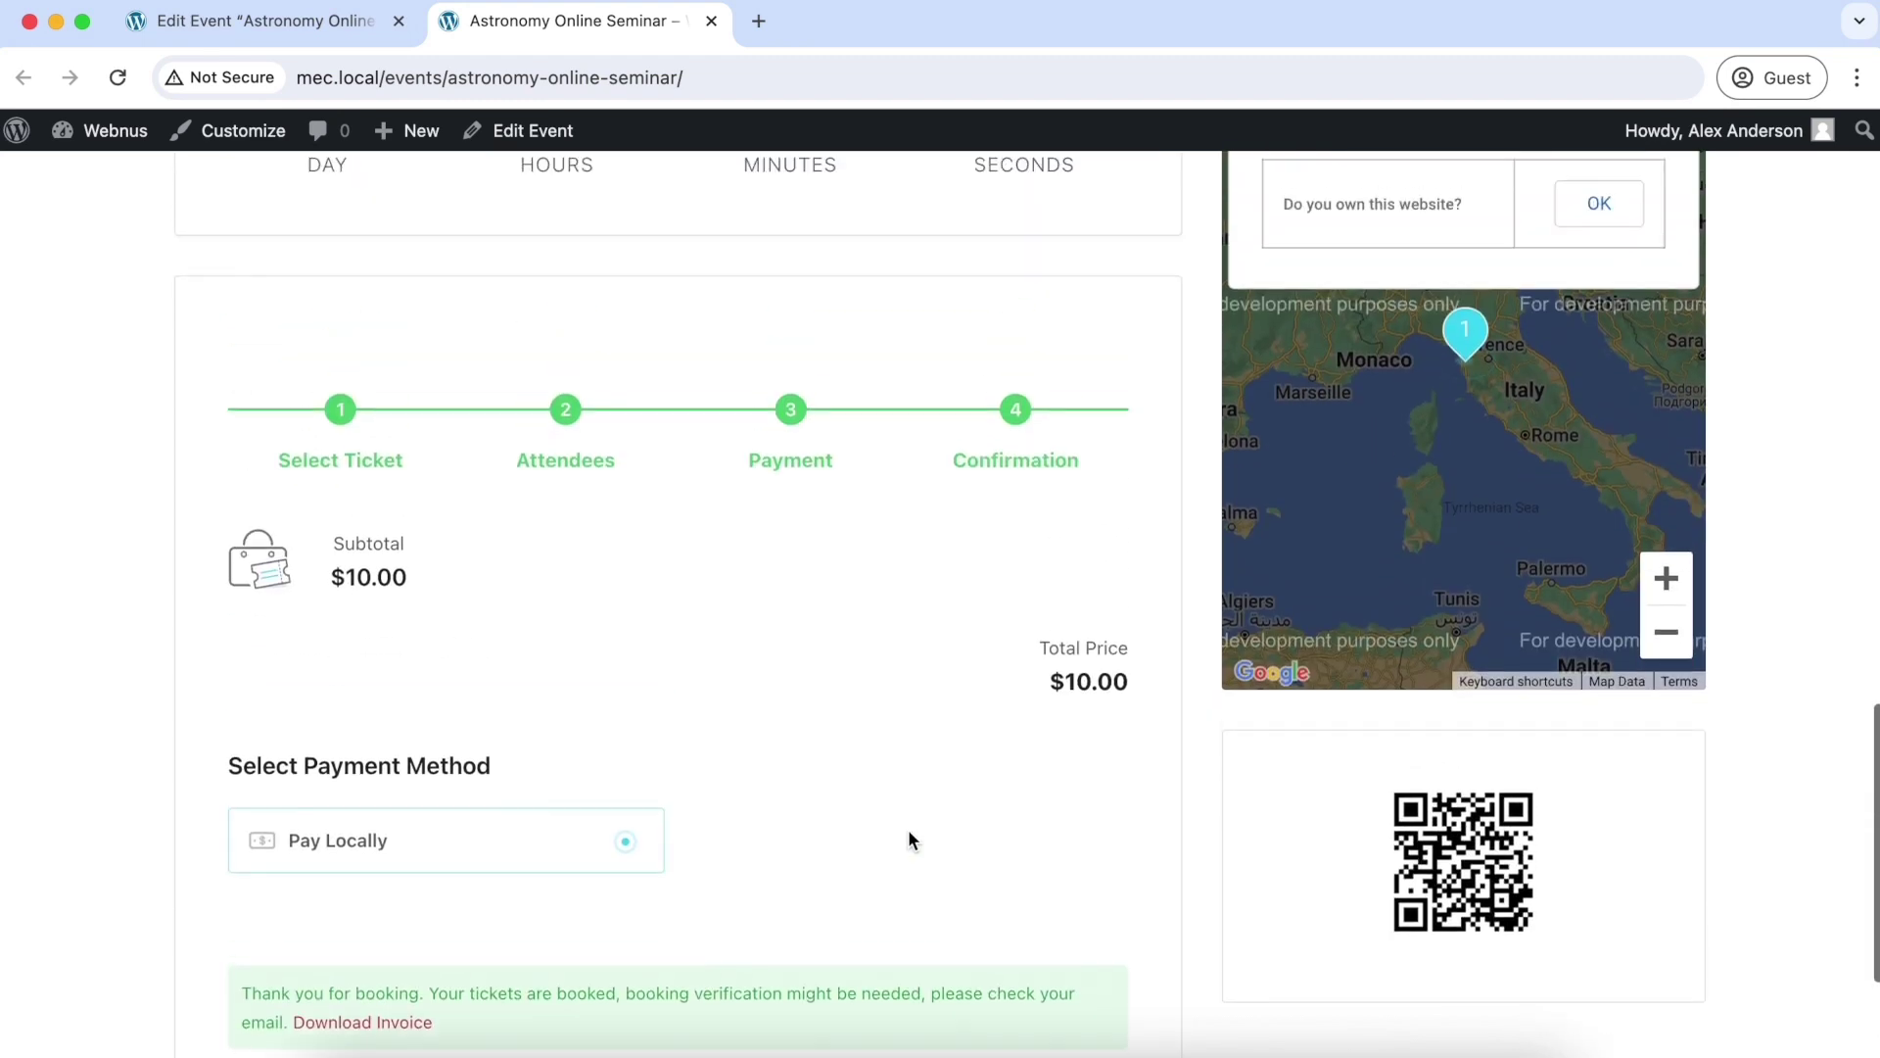
scroll(909, 841, "down", 1)
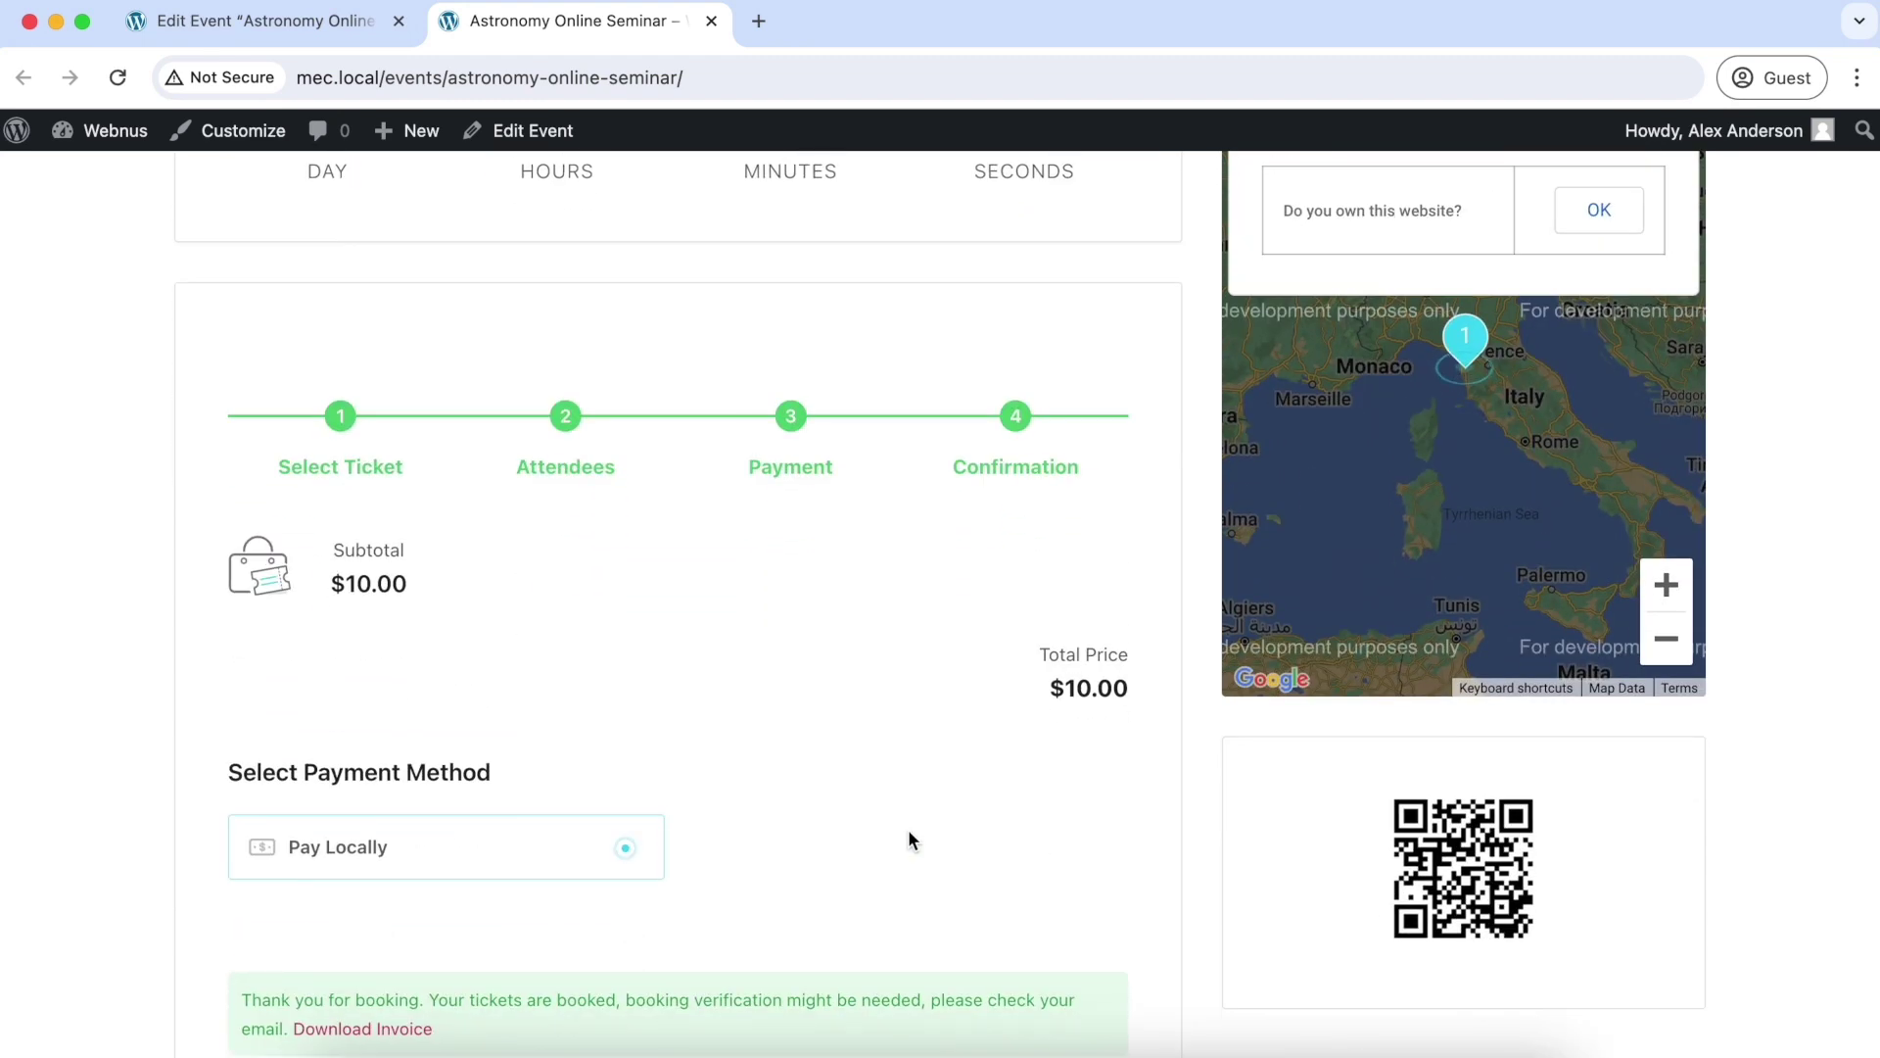
key("super+r")
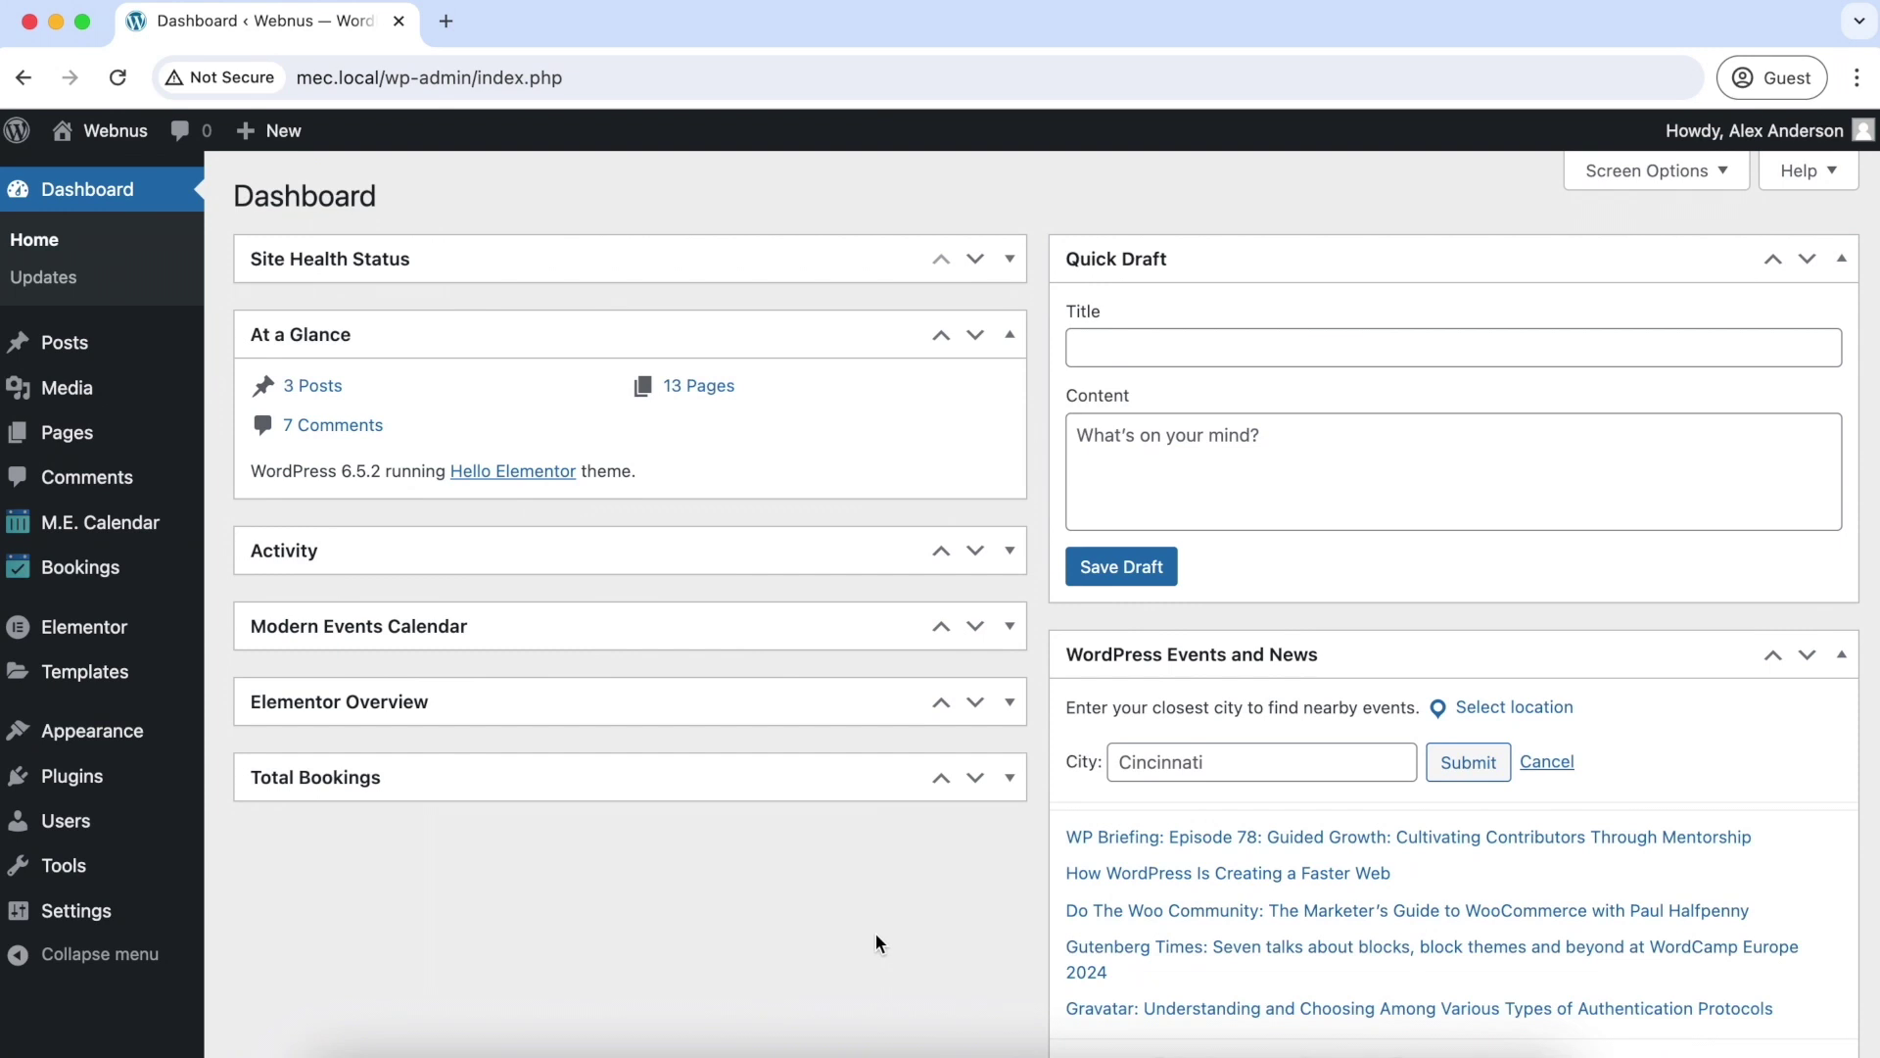
- Enable Global Tickets in the booking section of the M.E. Calendar settings
mouse_move(98, 522)
left_click(263, 800)
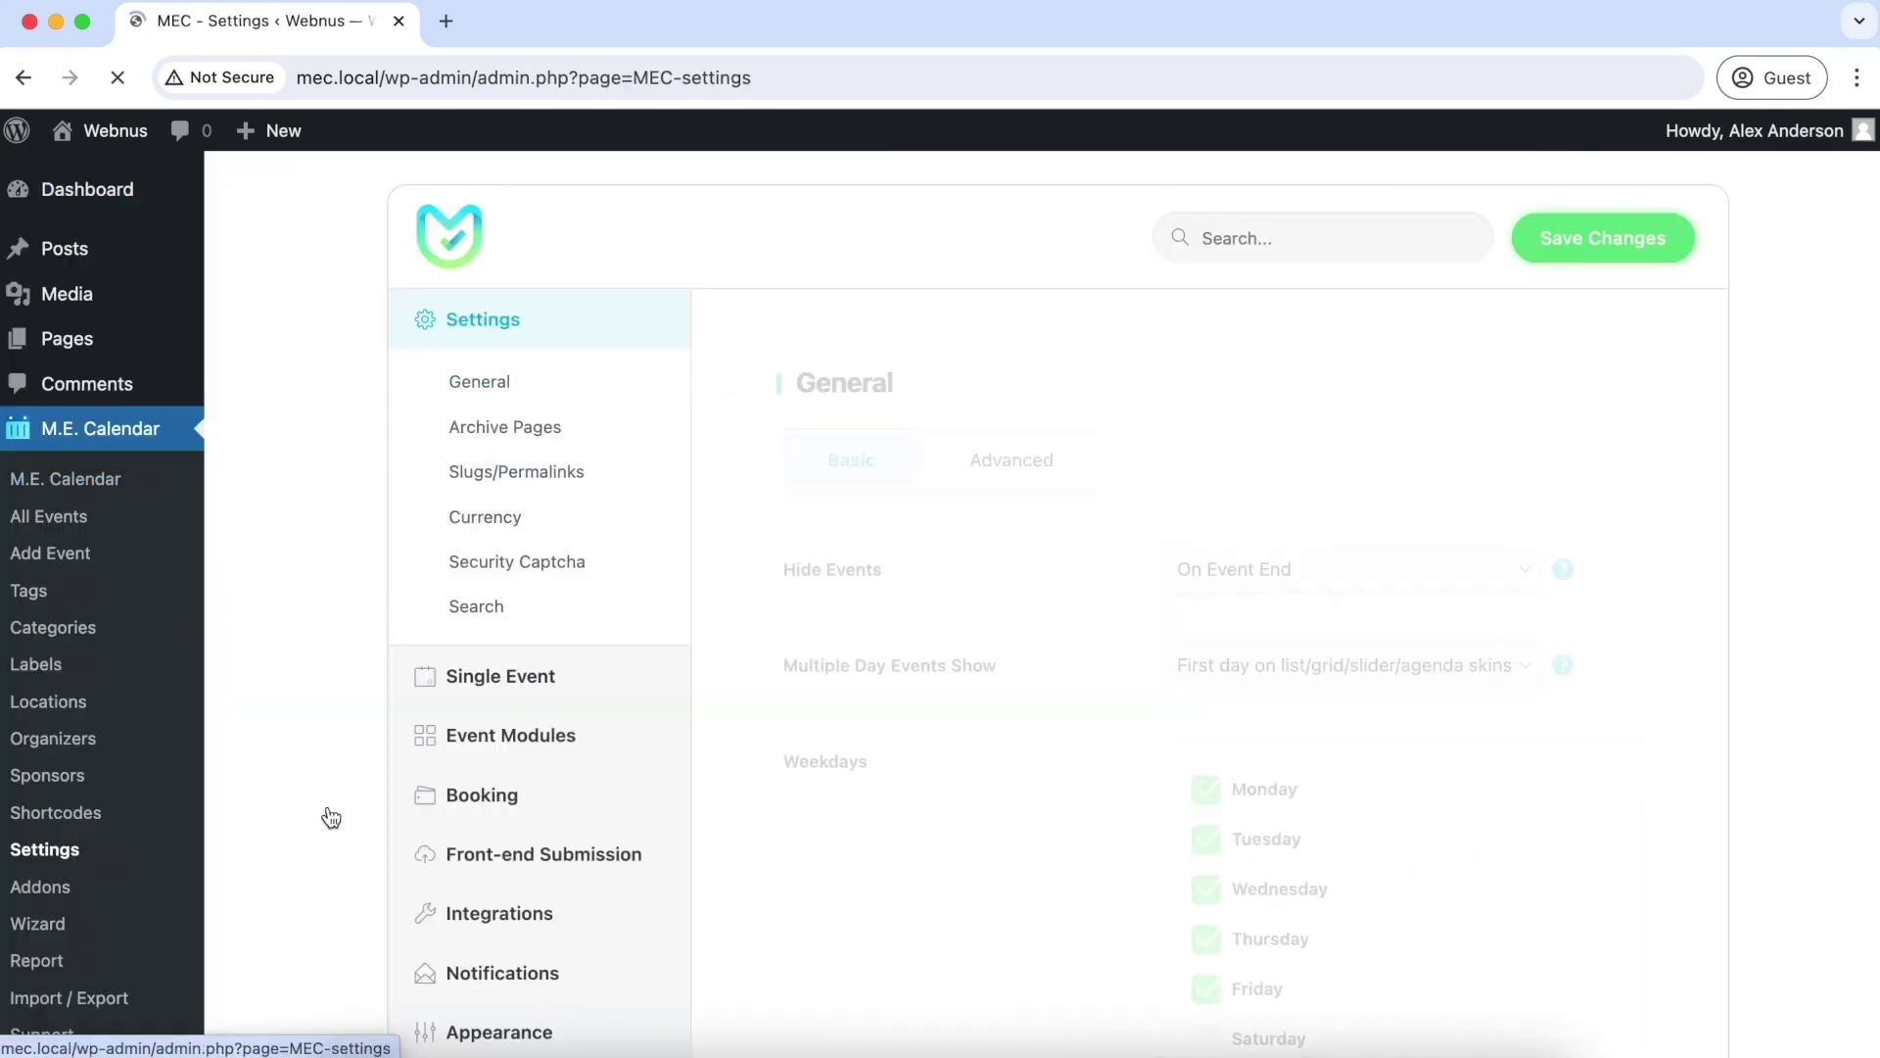
mouse_move(508, 804)
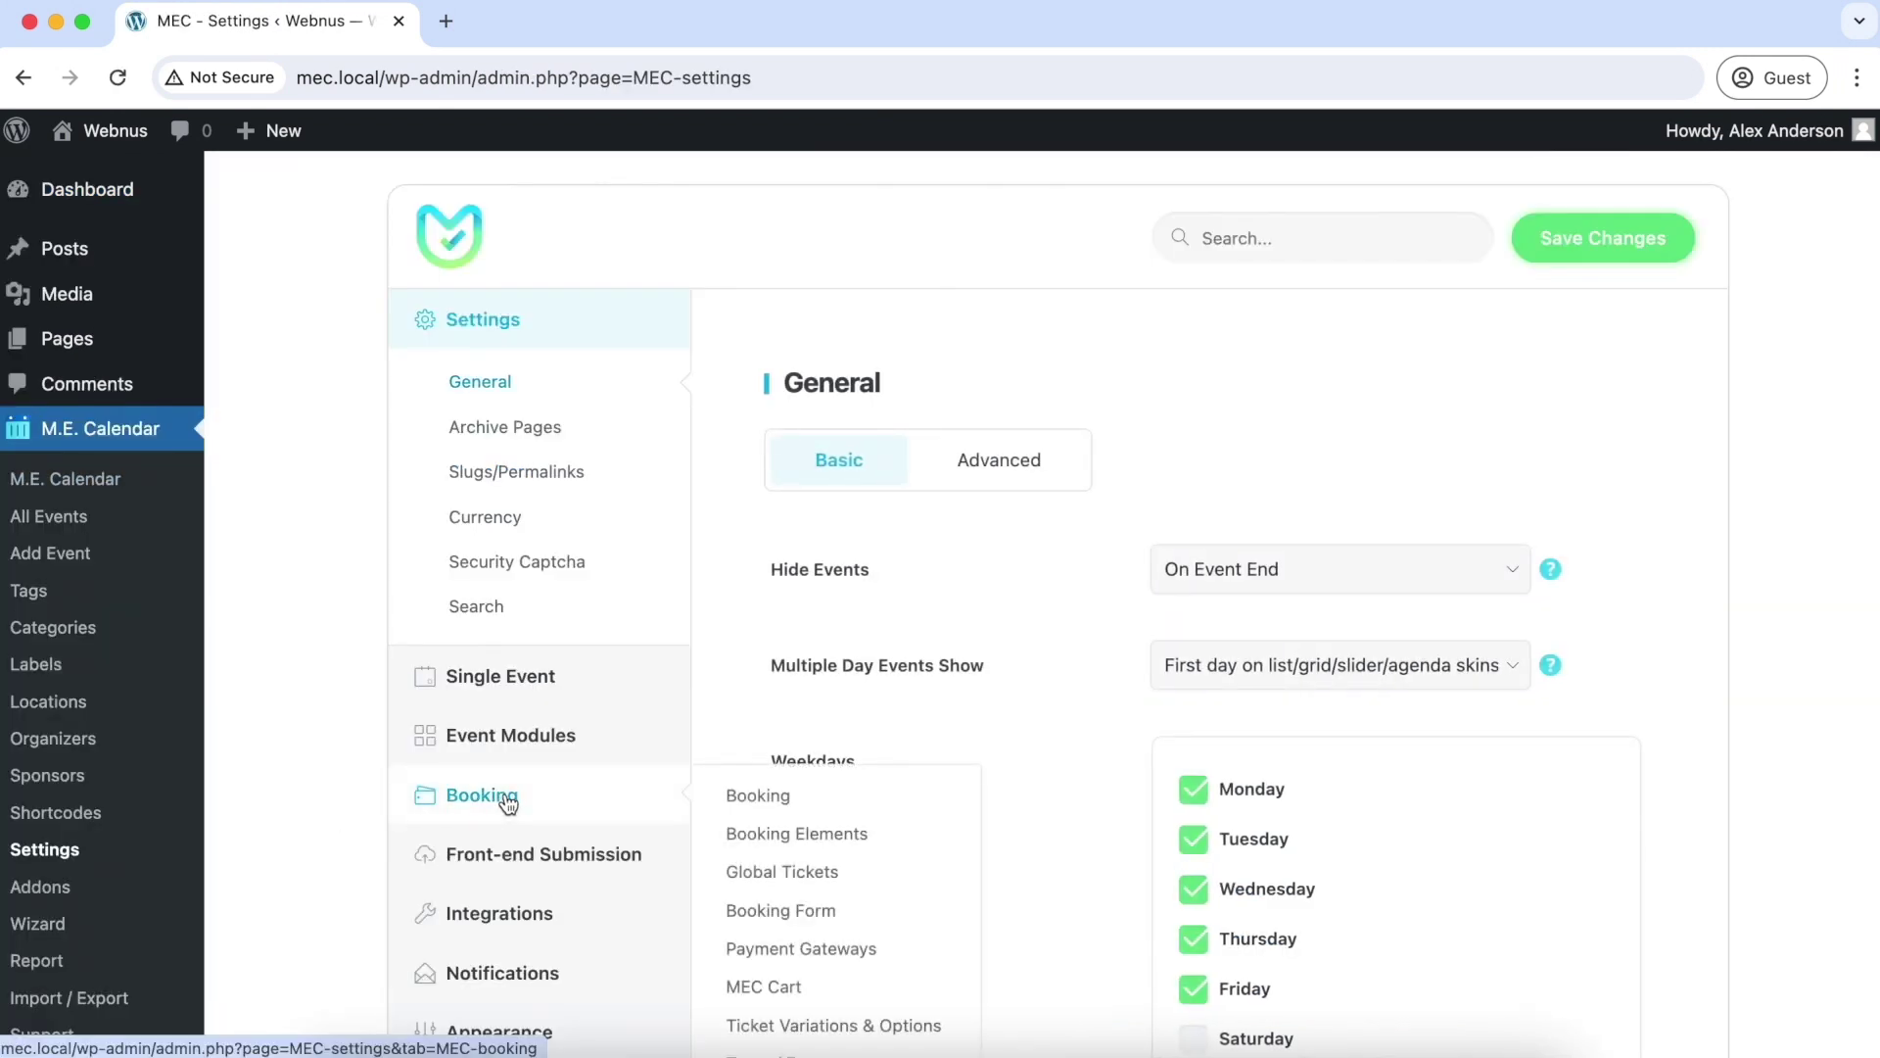
left_click(578, 819)
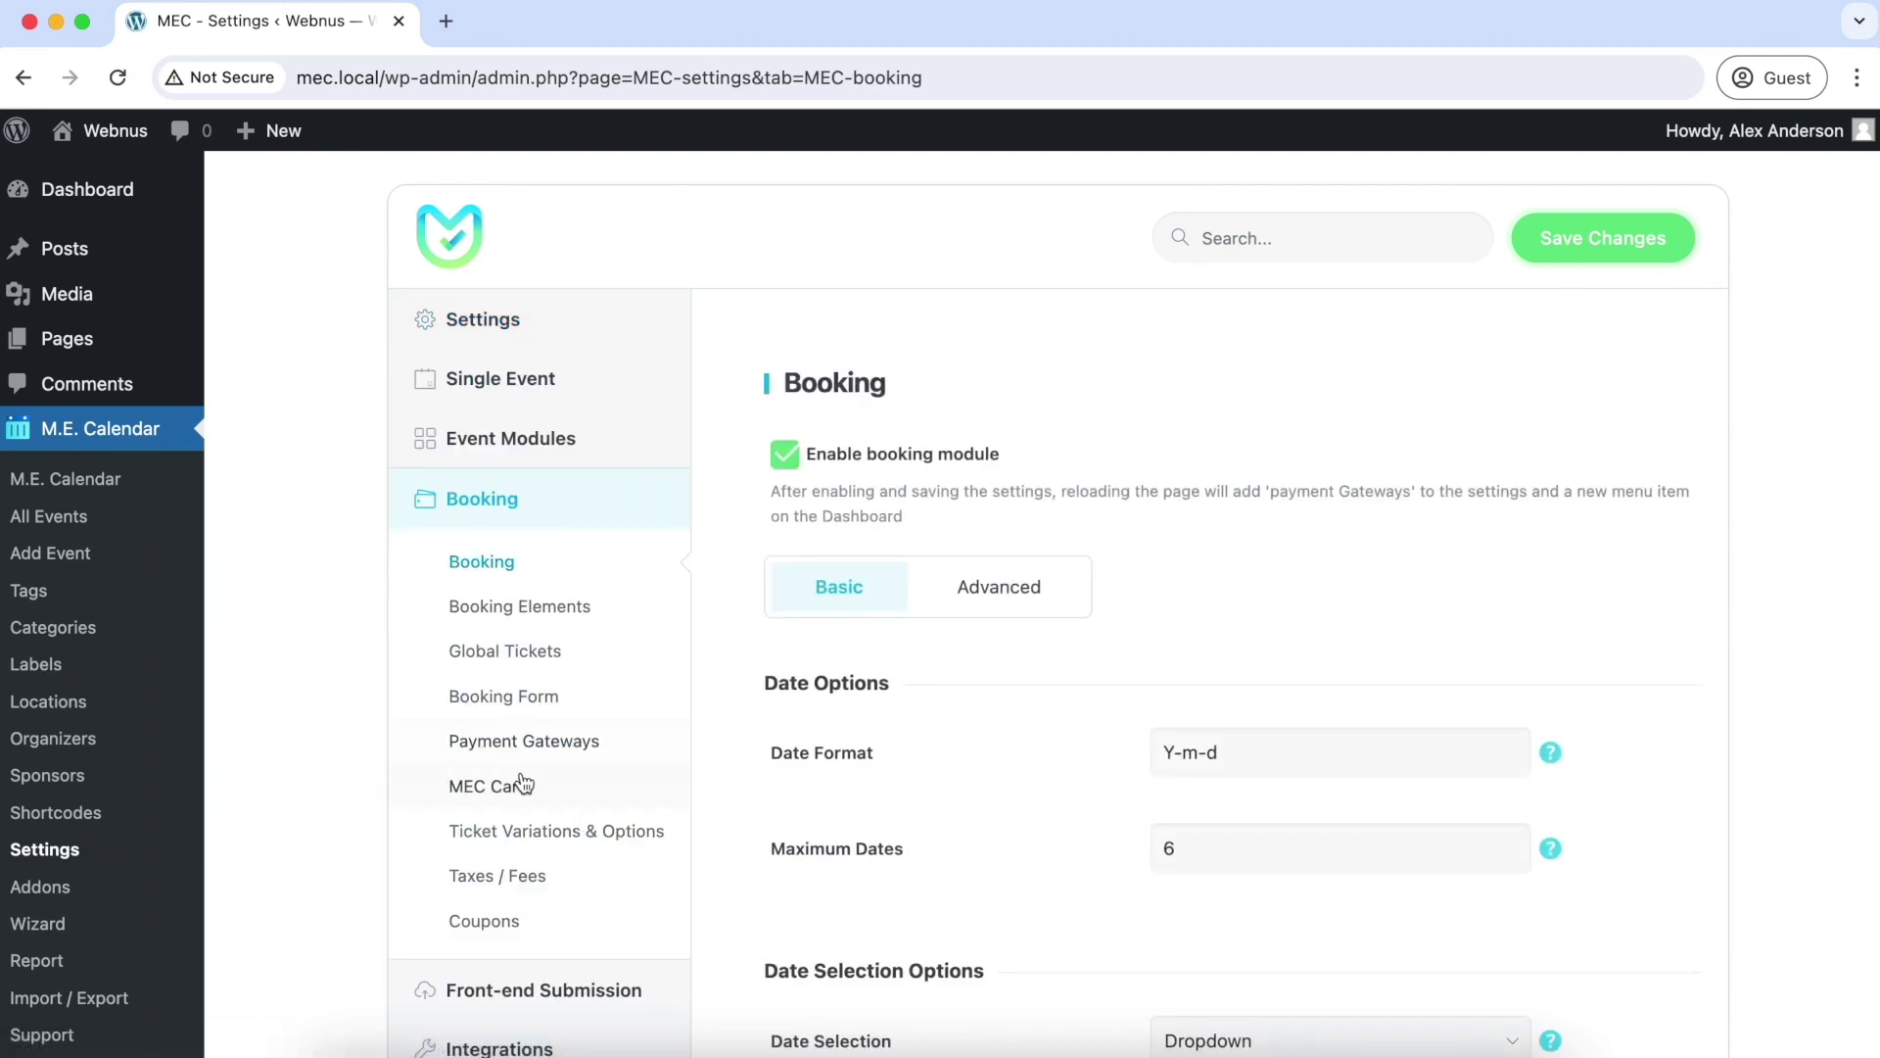
left_click(539, 654)
left_click(786, 454)
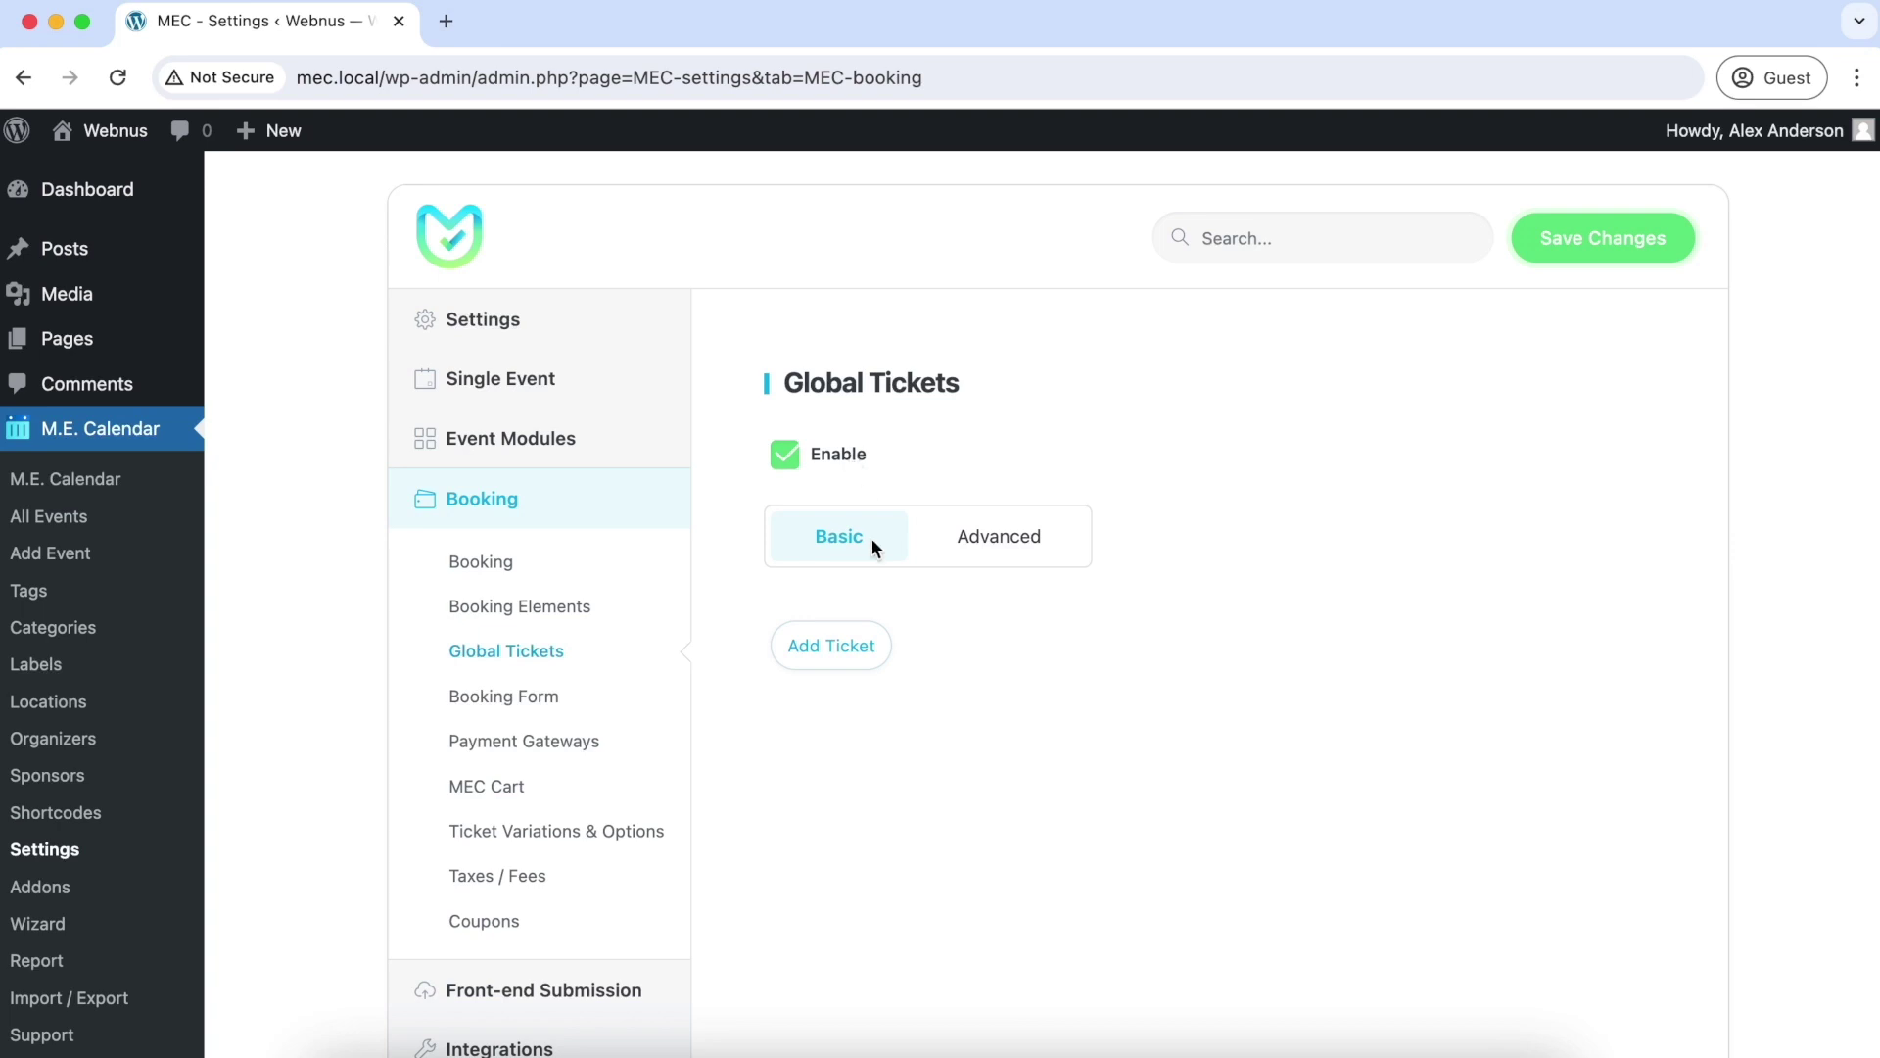
- Add a global ticket named Global with price 5 and price label $5
scroll(882, 657, "down", 2)
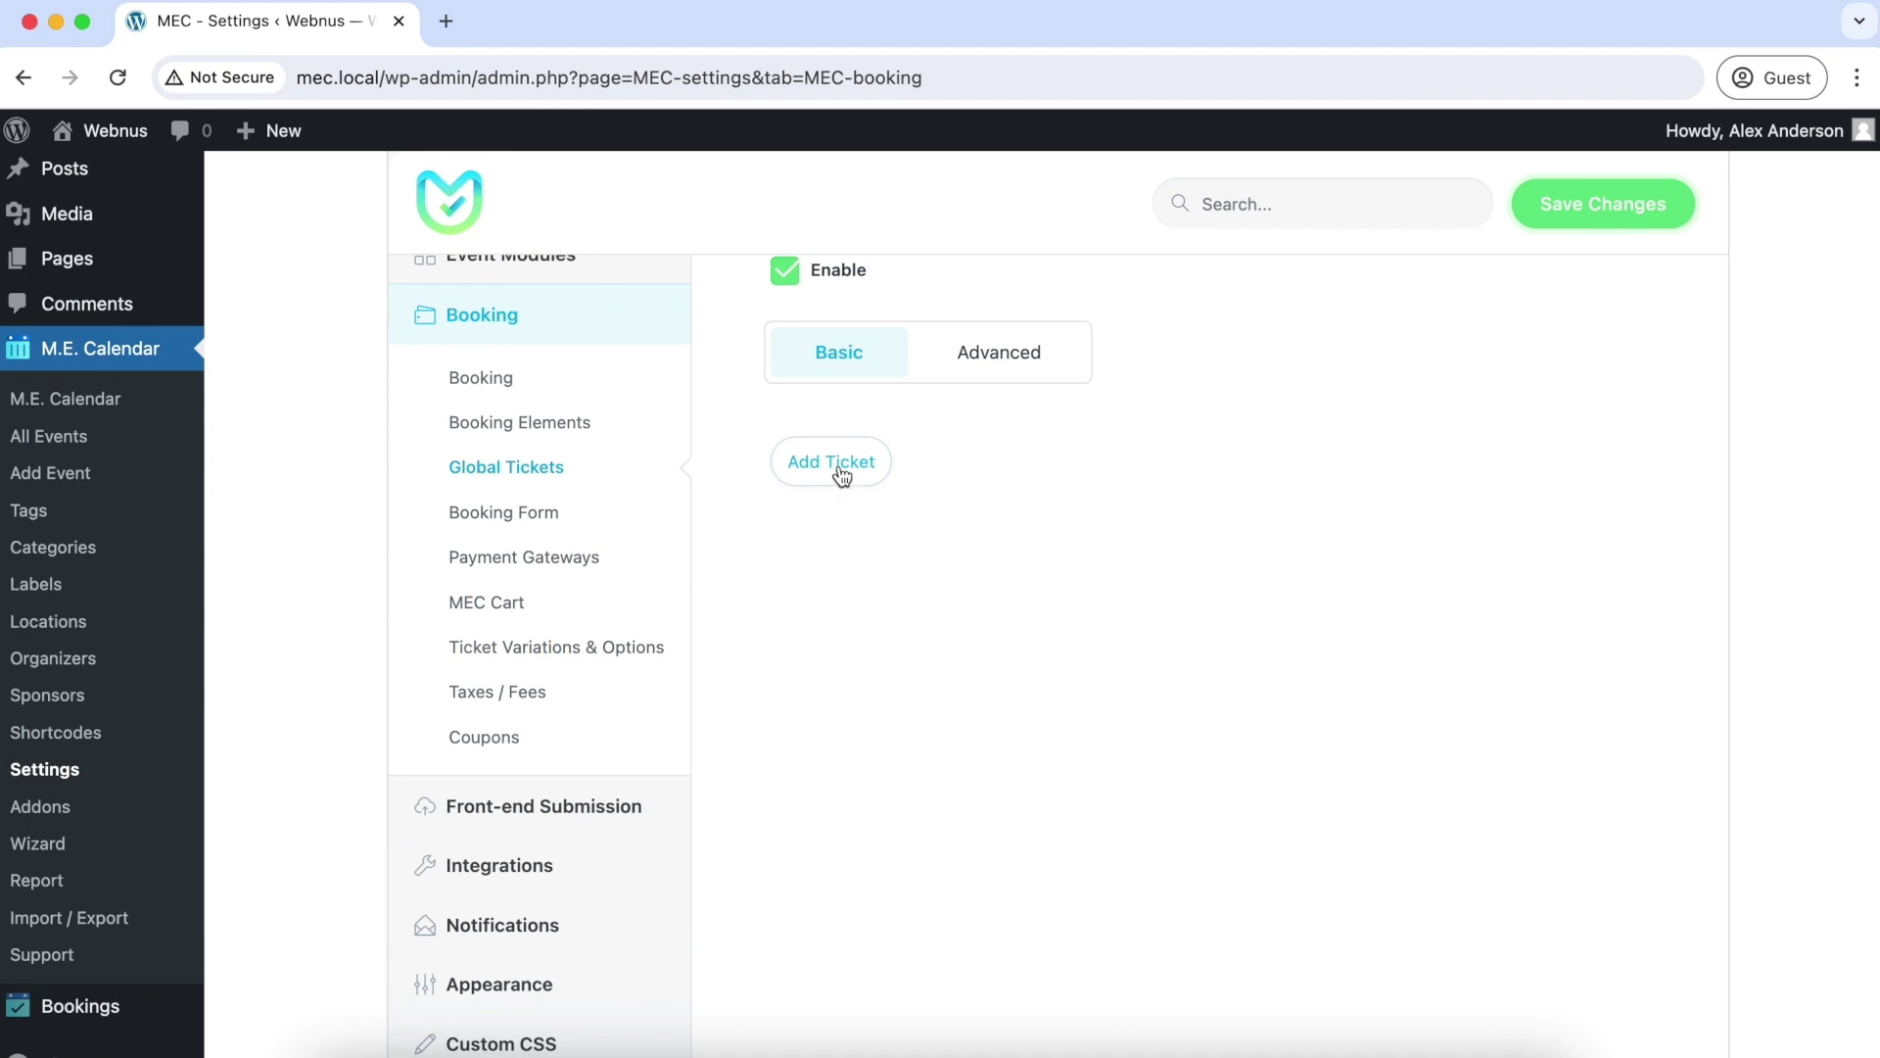
left_click(842, 476)
scroll(951, 513, "down", 2)
left_click(969, 420)
type("G")
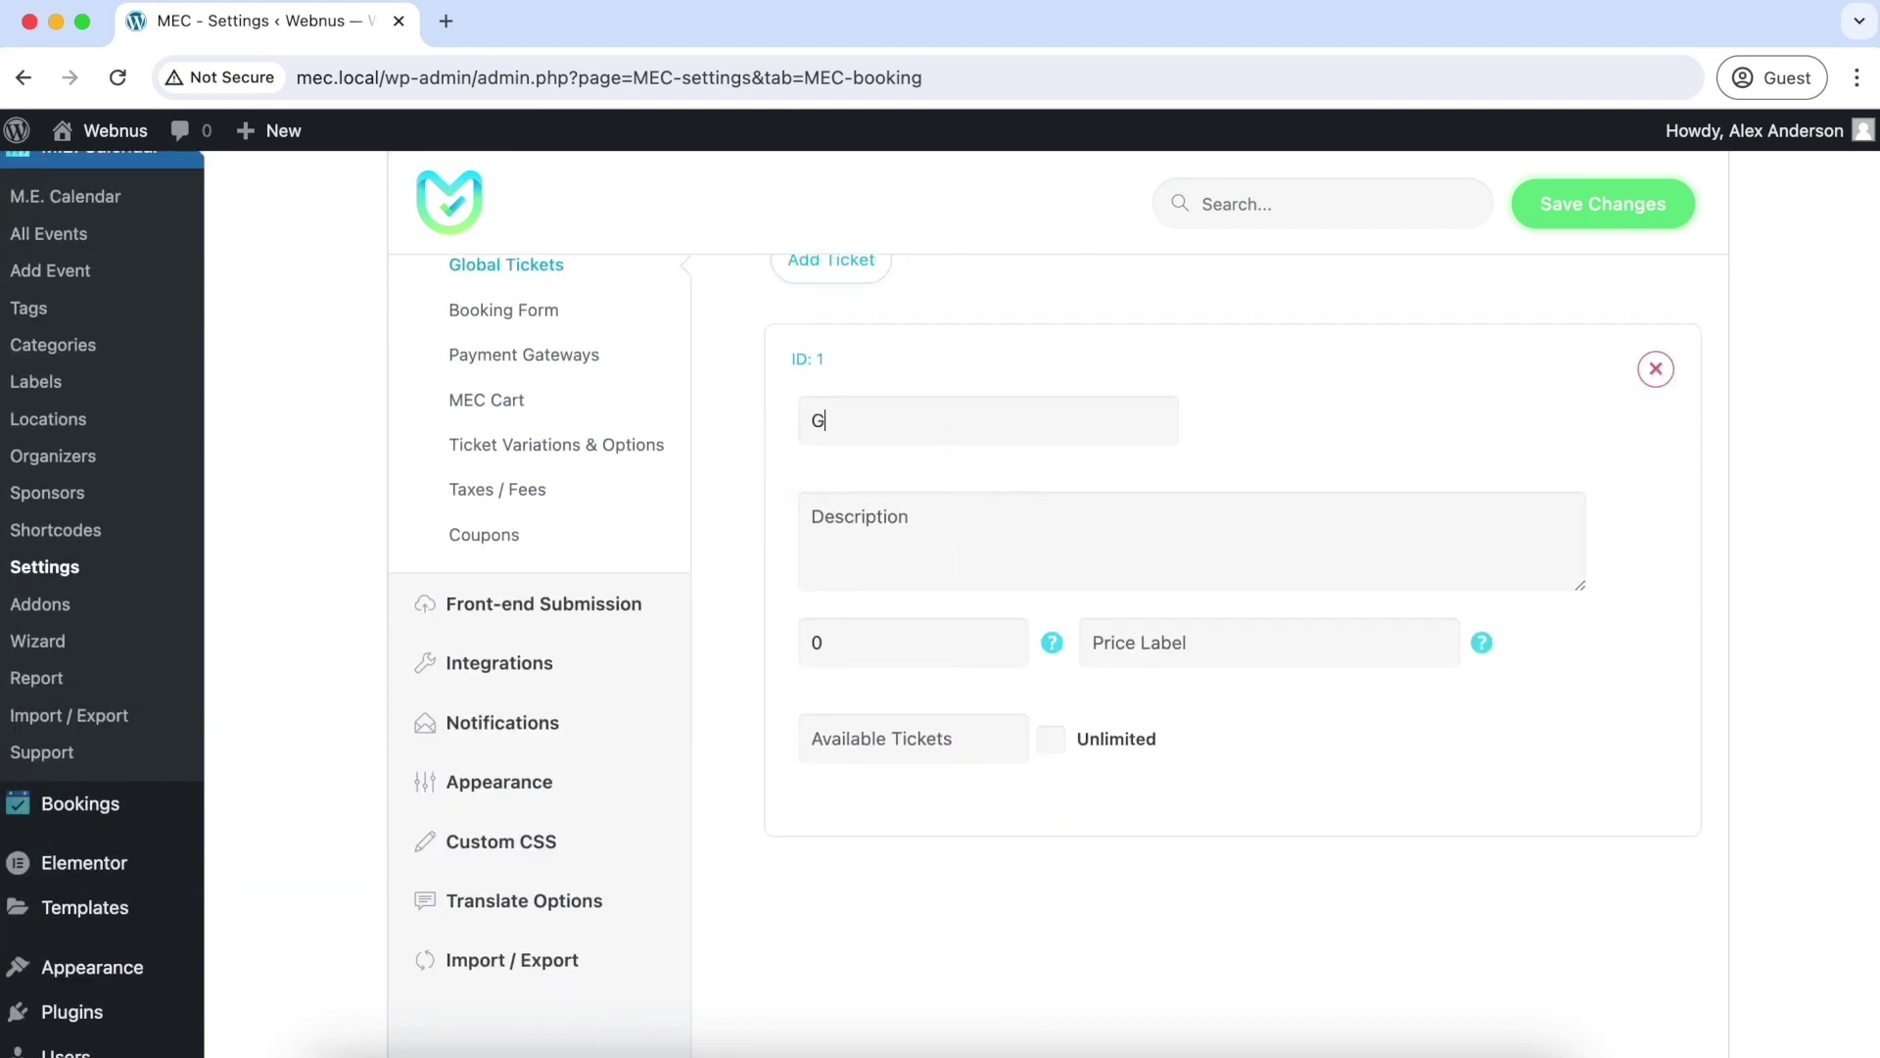
type("lobal")
left_click(915, 658)
double_click(915, 658)
type("5")
key("Tab")
type("$5")
- Examine the advanced options of the Global ticket and return to its basic options
scroll(1087, 479, "up", 2)
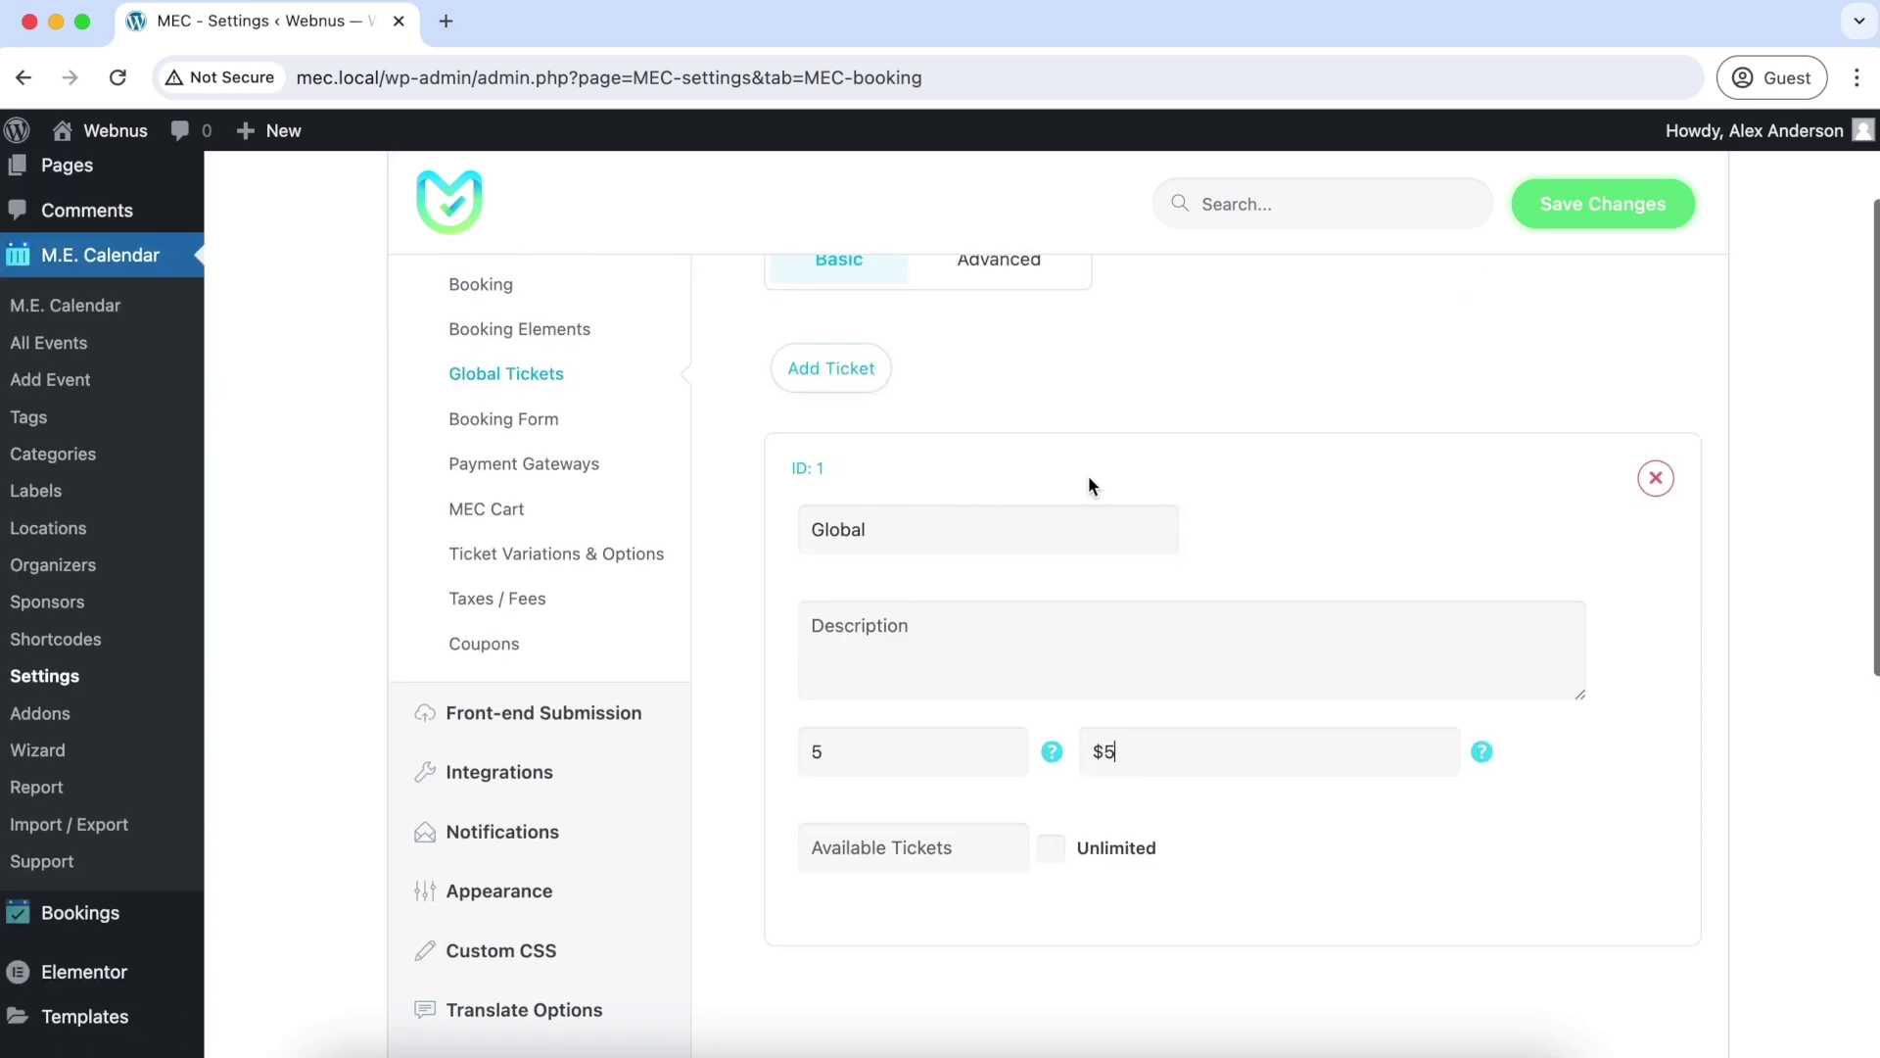
left_click(1004, 286)
scroll(1024, 499, "down", 7)
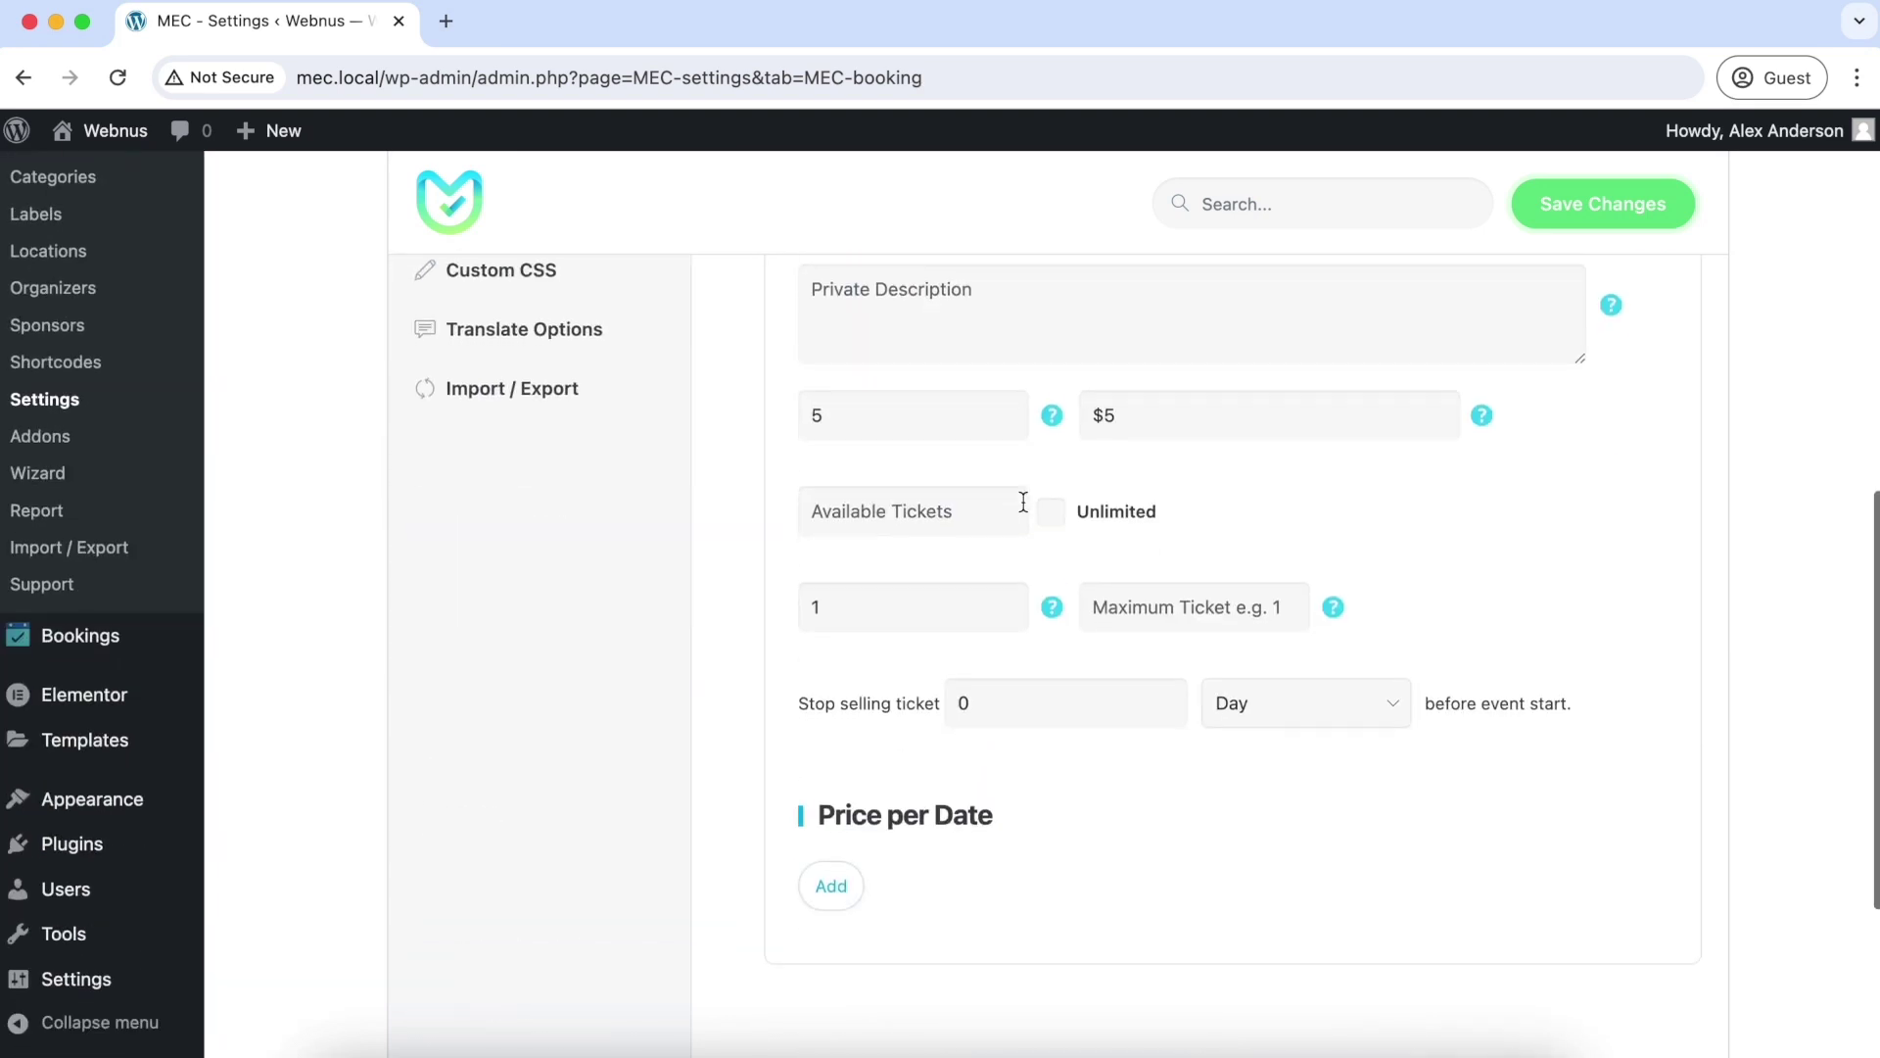
scroll(1023, 501, "up", 4)
scroll(1019, 495, "up", 3)
left_click(872, 328)
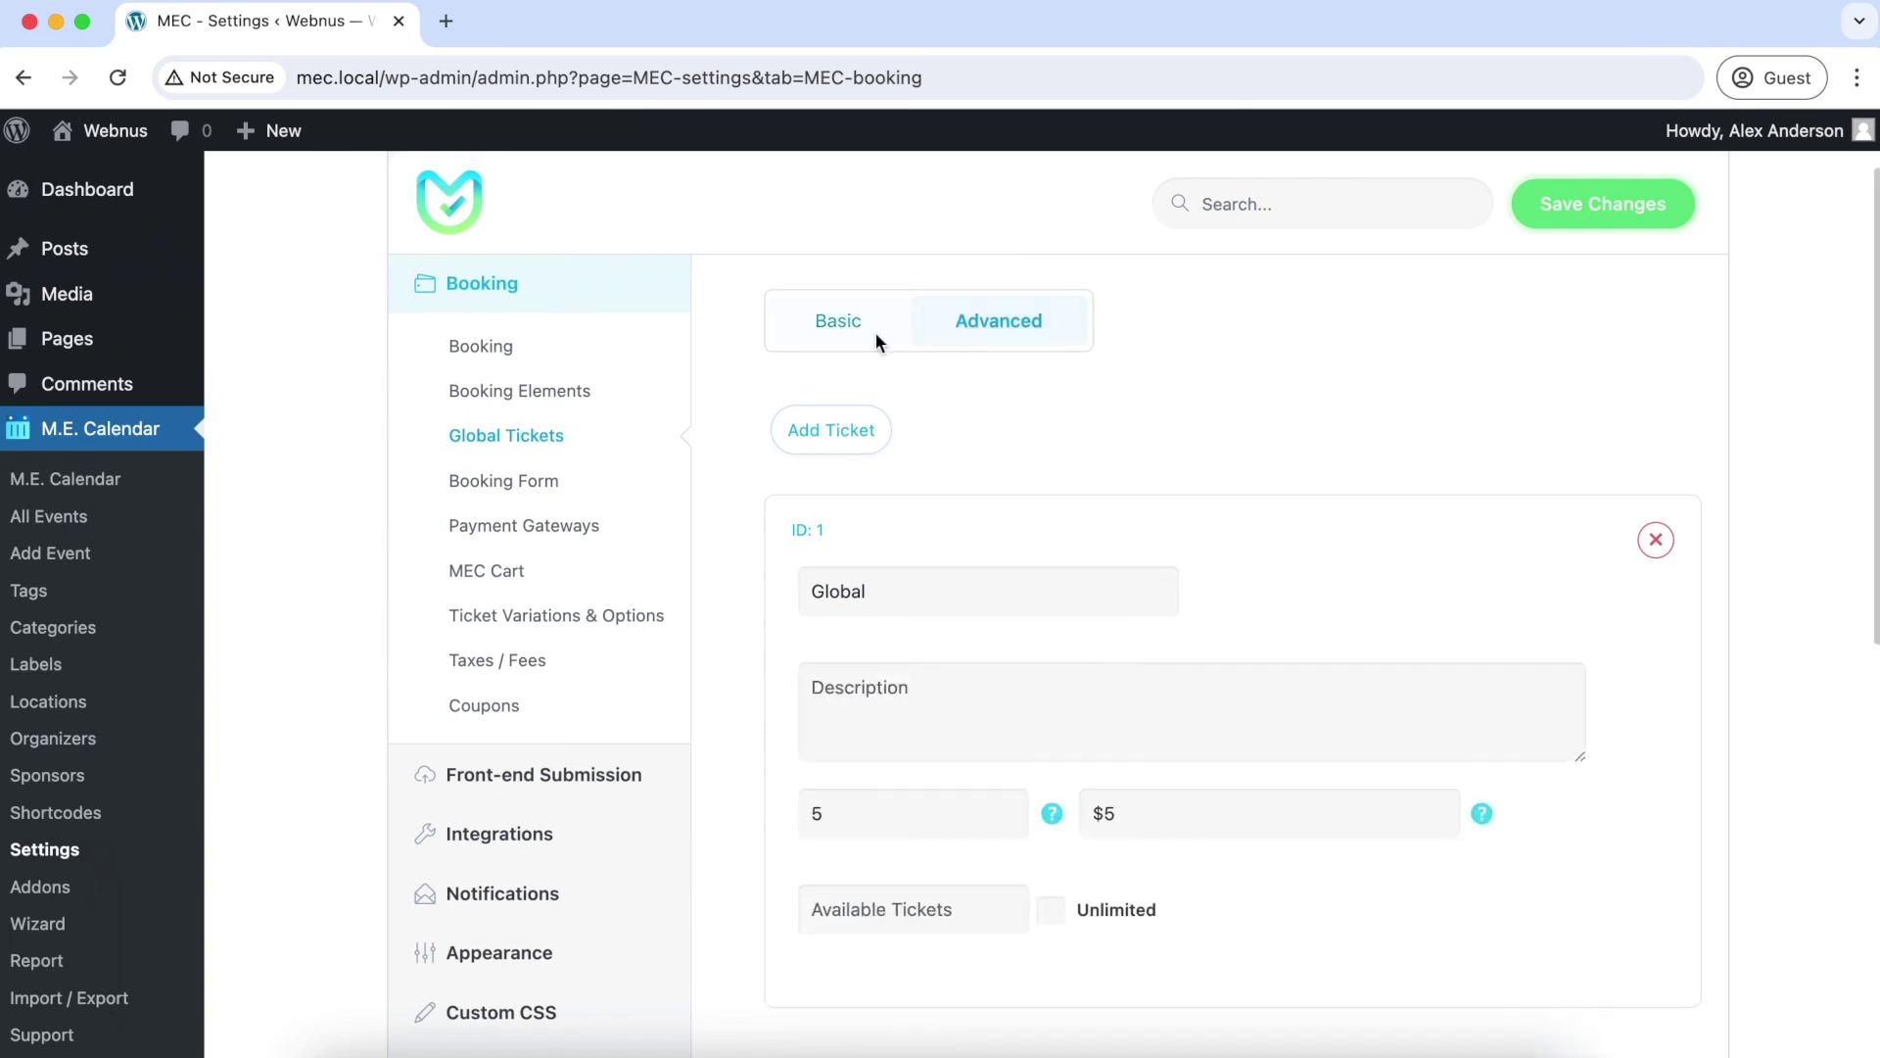
- Save the global ticket settings and open the Astronomy Online Seminar event for editing
left_click(1540, 222)
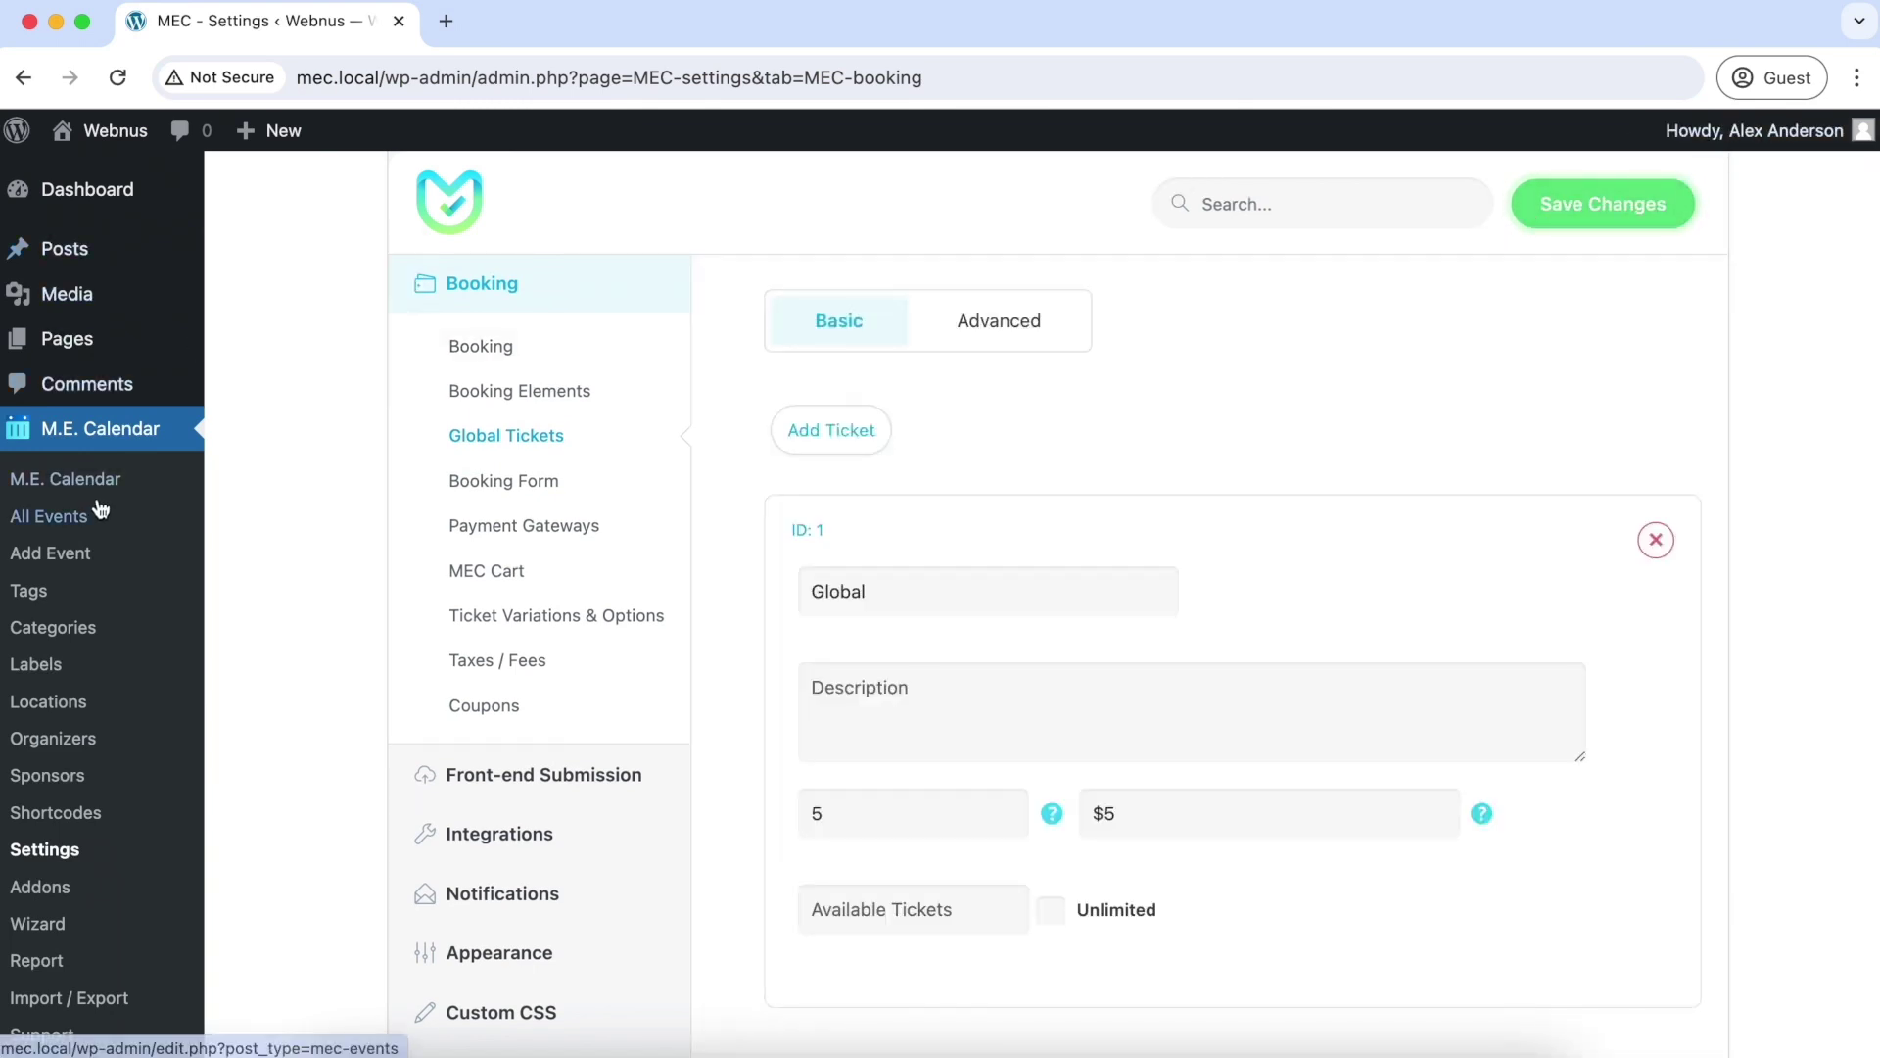
left_click(67, 479)
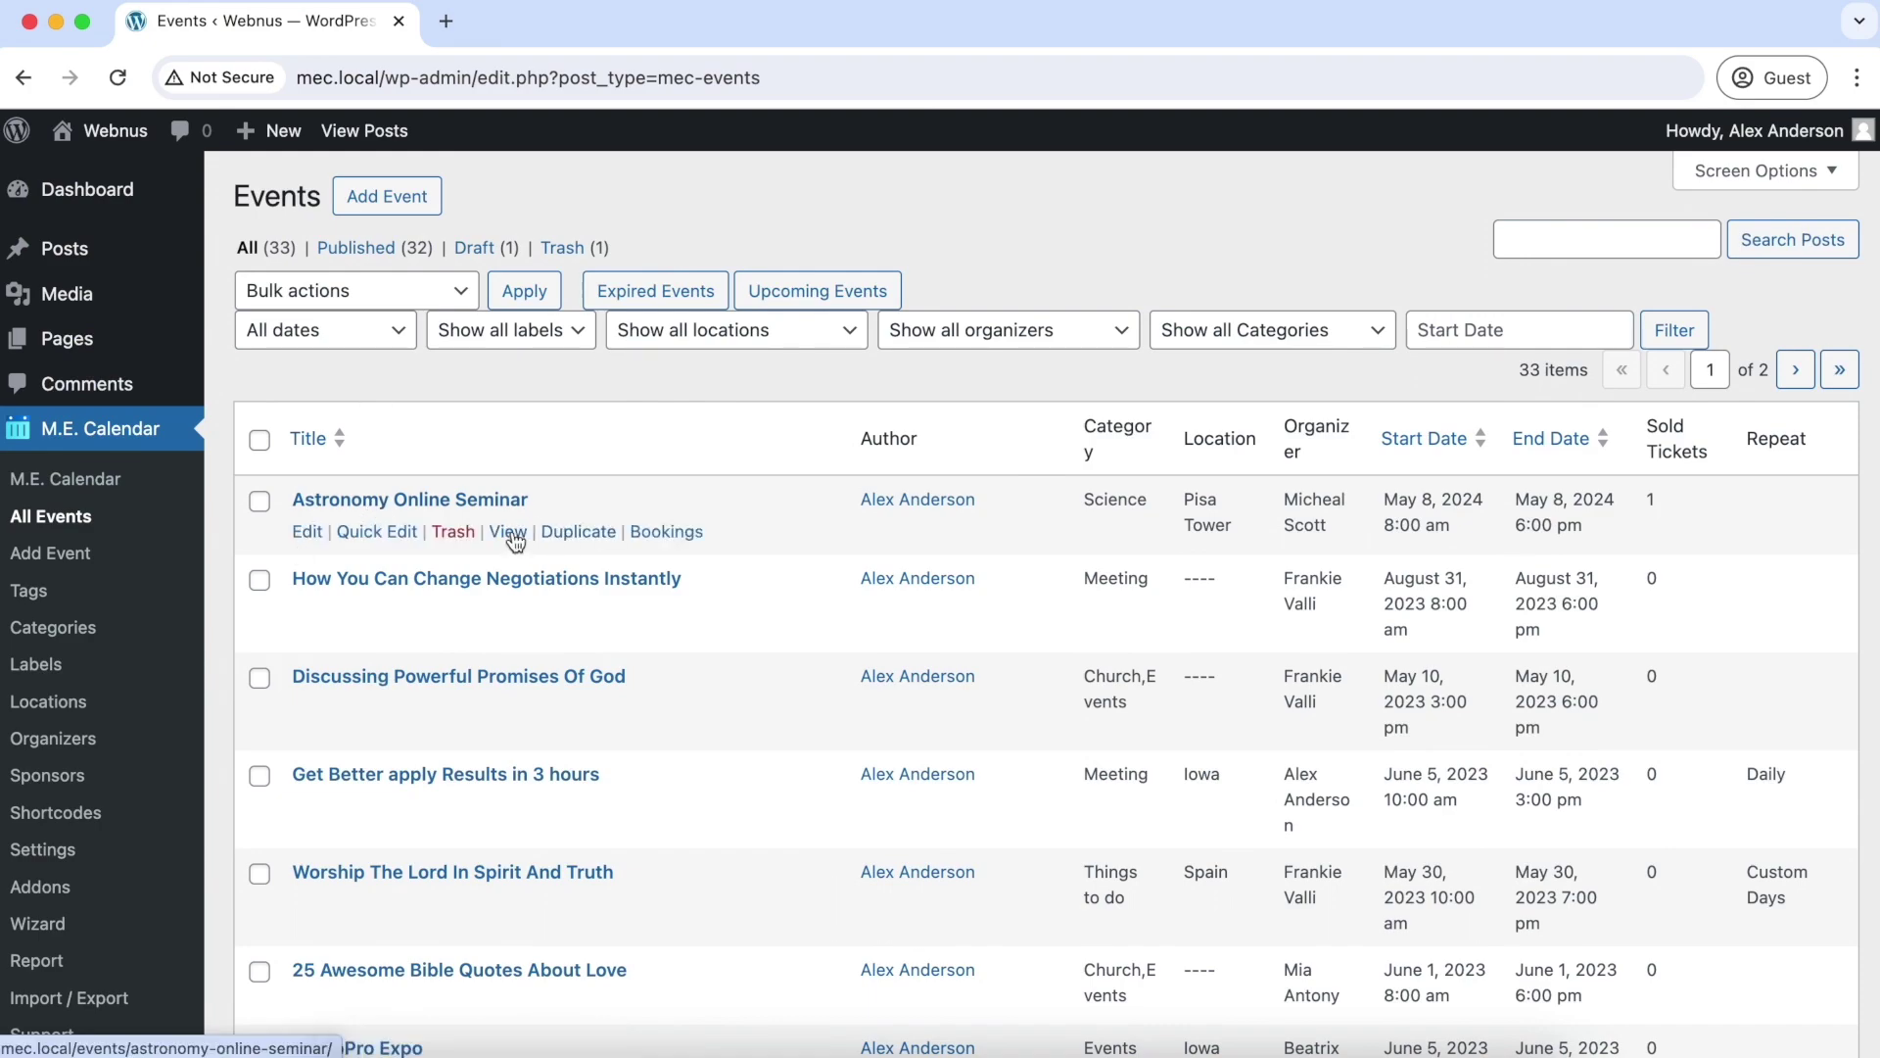
left_click(499, 507)
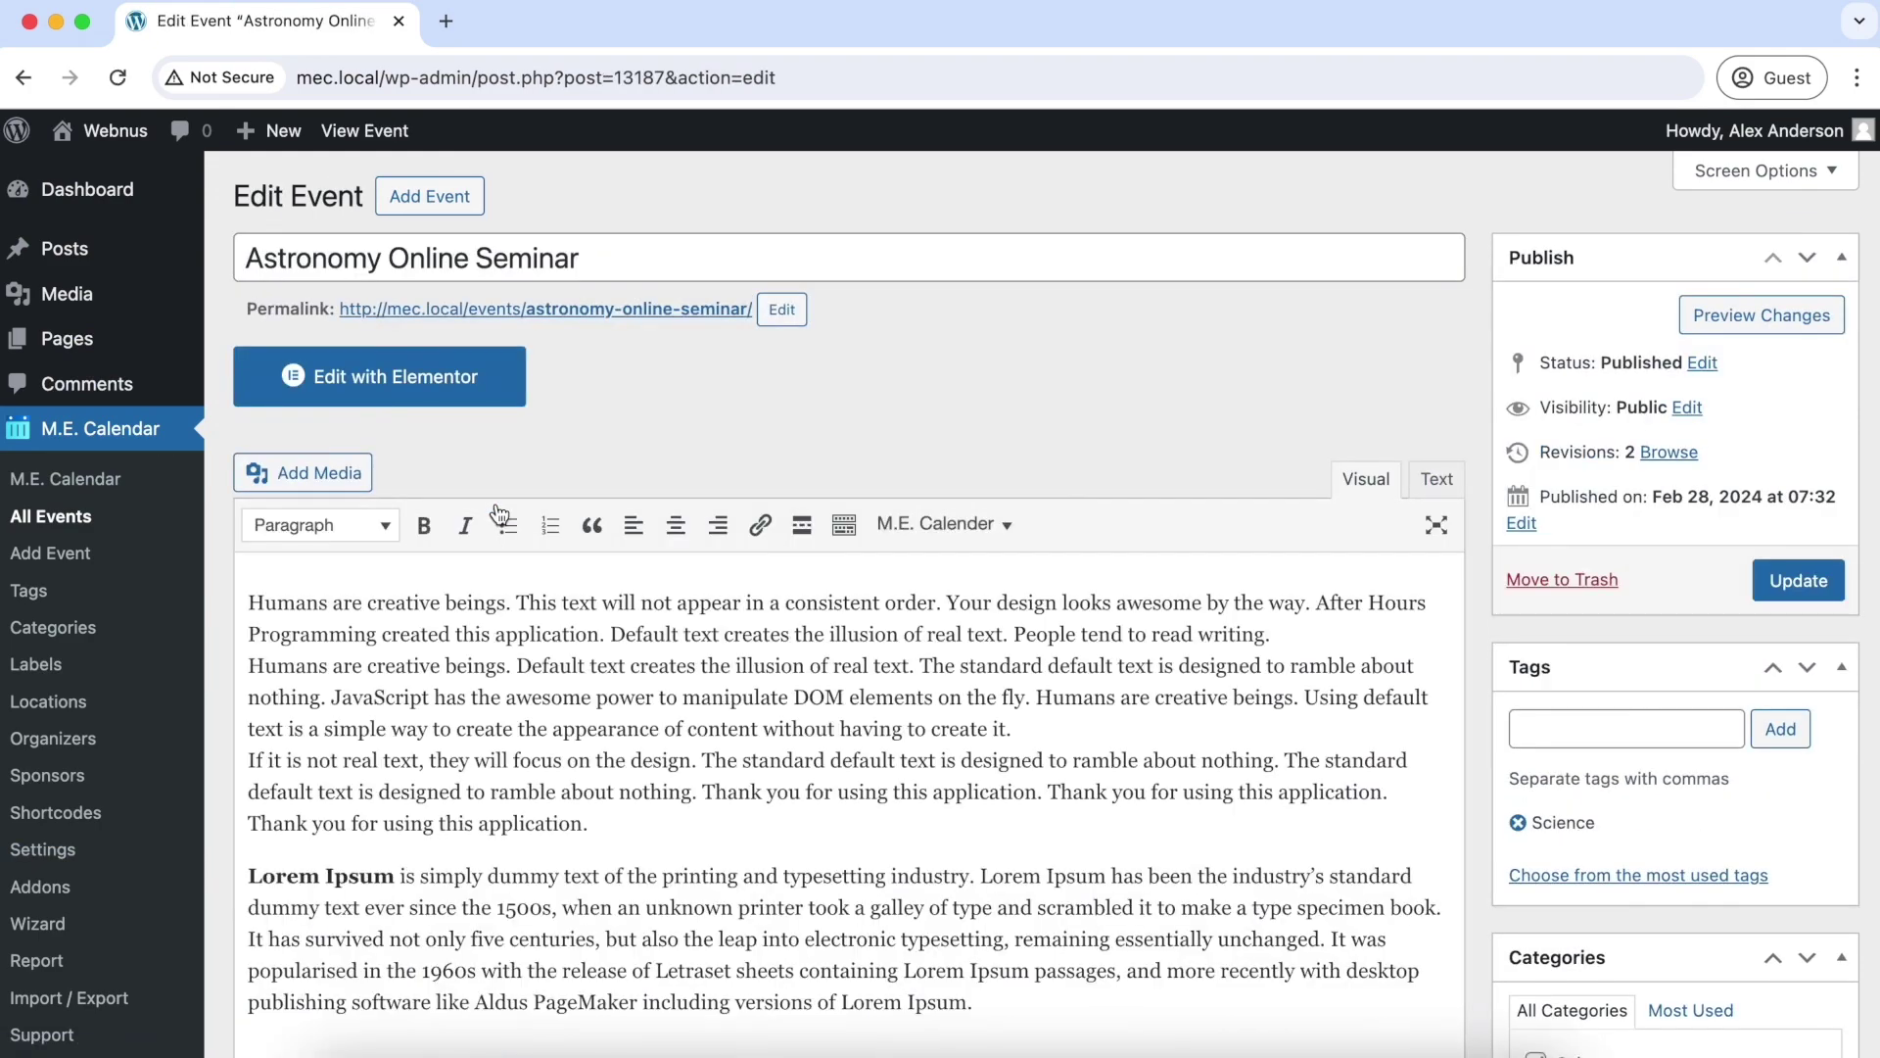
- Review the tickets listed in the Booking section of the Astronomy Online Seminar event
scroll(679, 453, "down", 20)
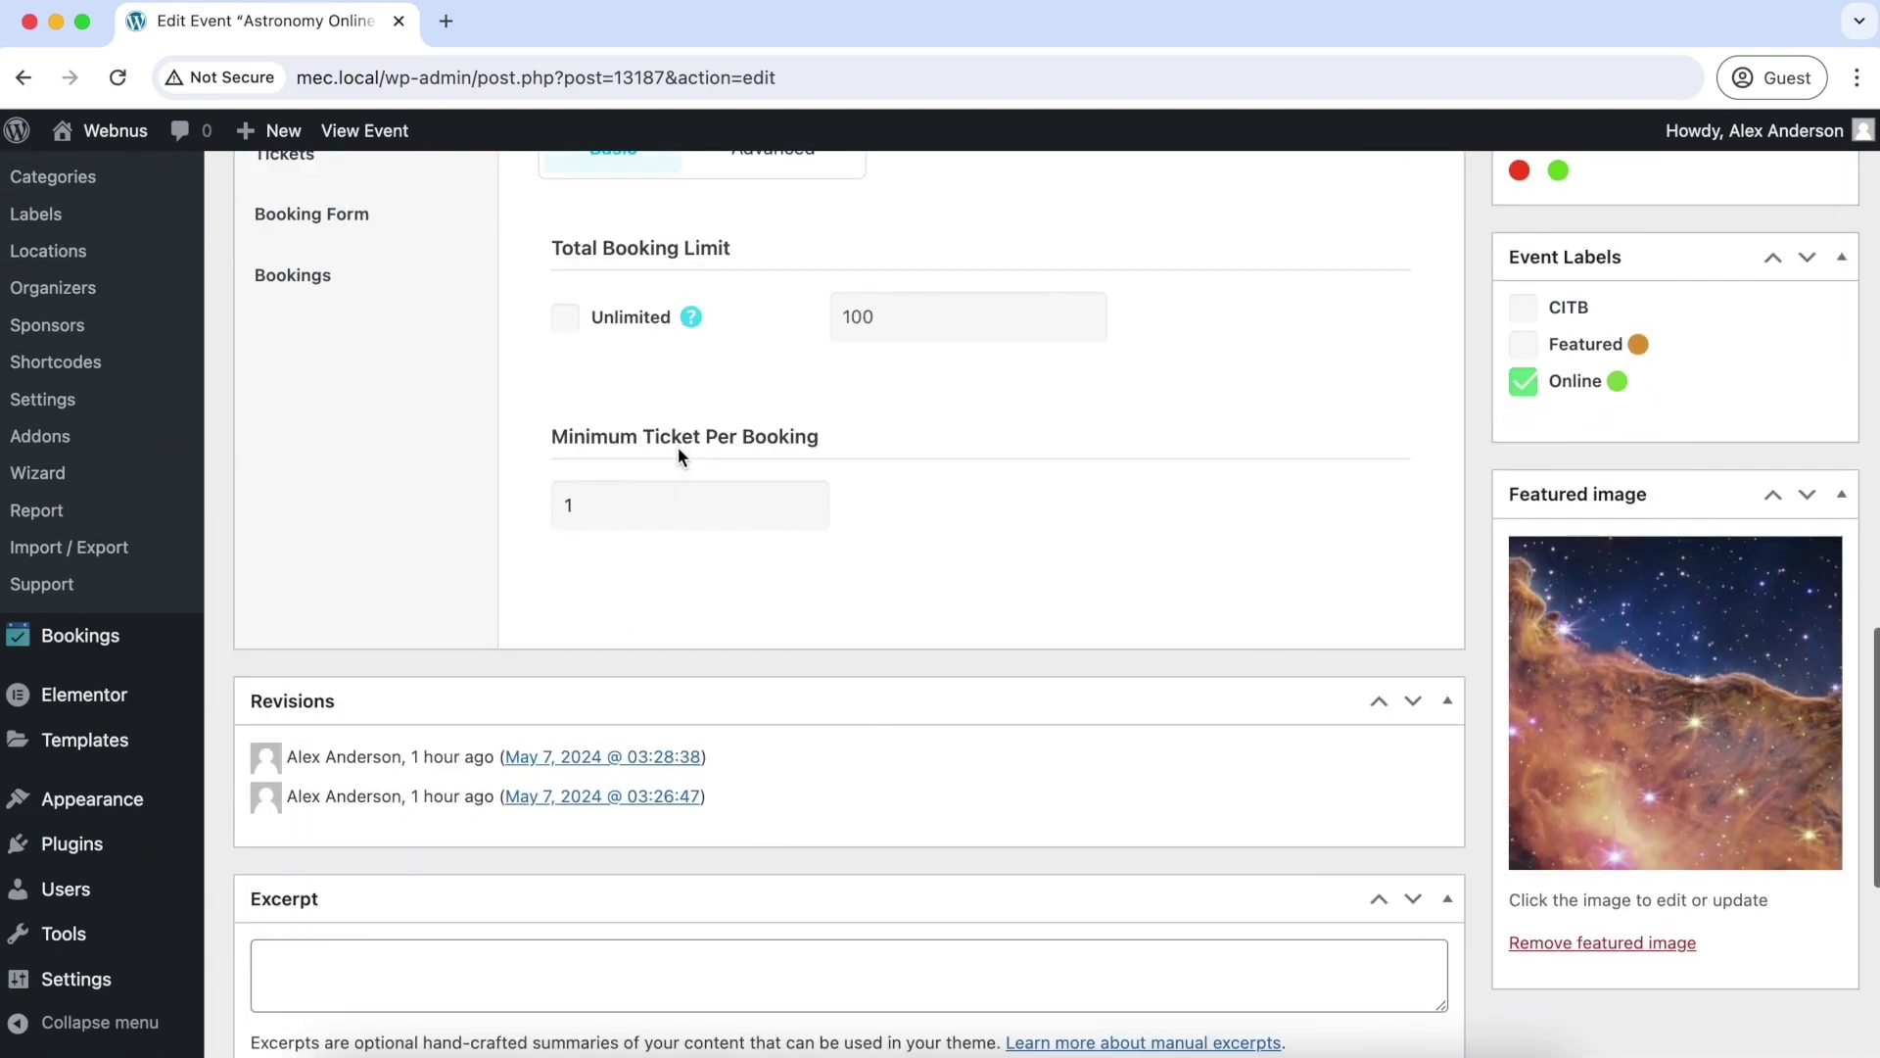
scroll(300, 436, "up", 2)
left_click(297, 429)
scroll(844, 490, "down", 5)
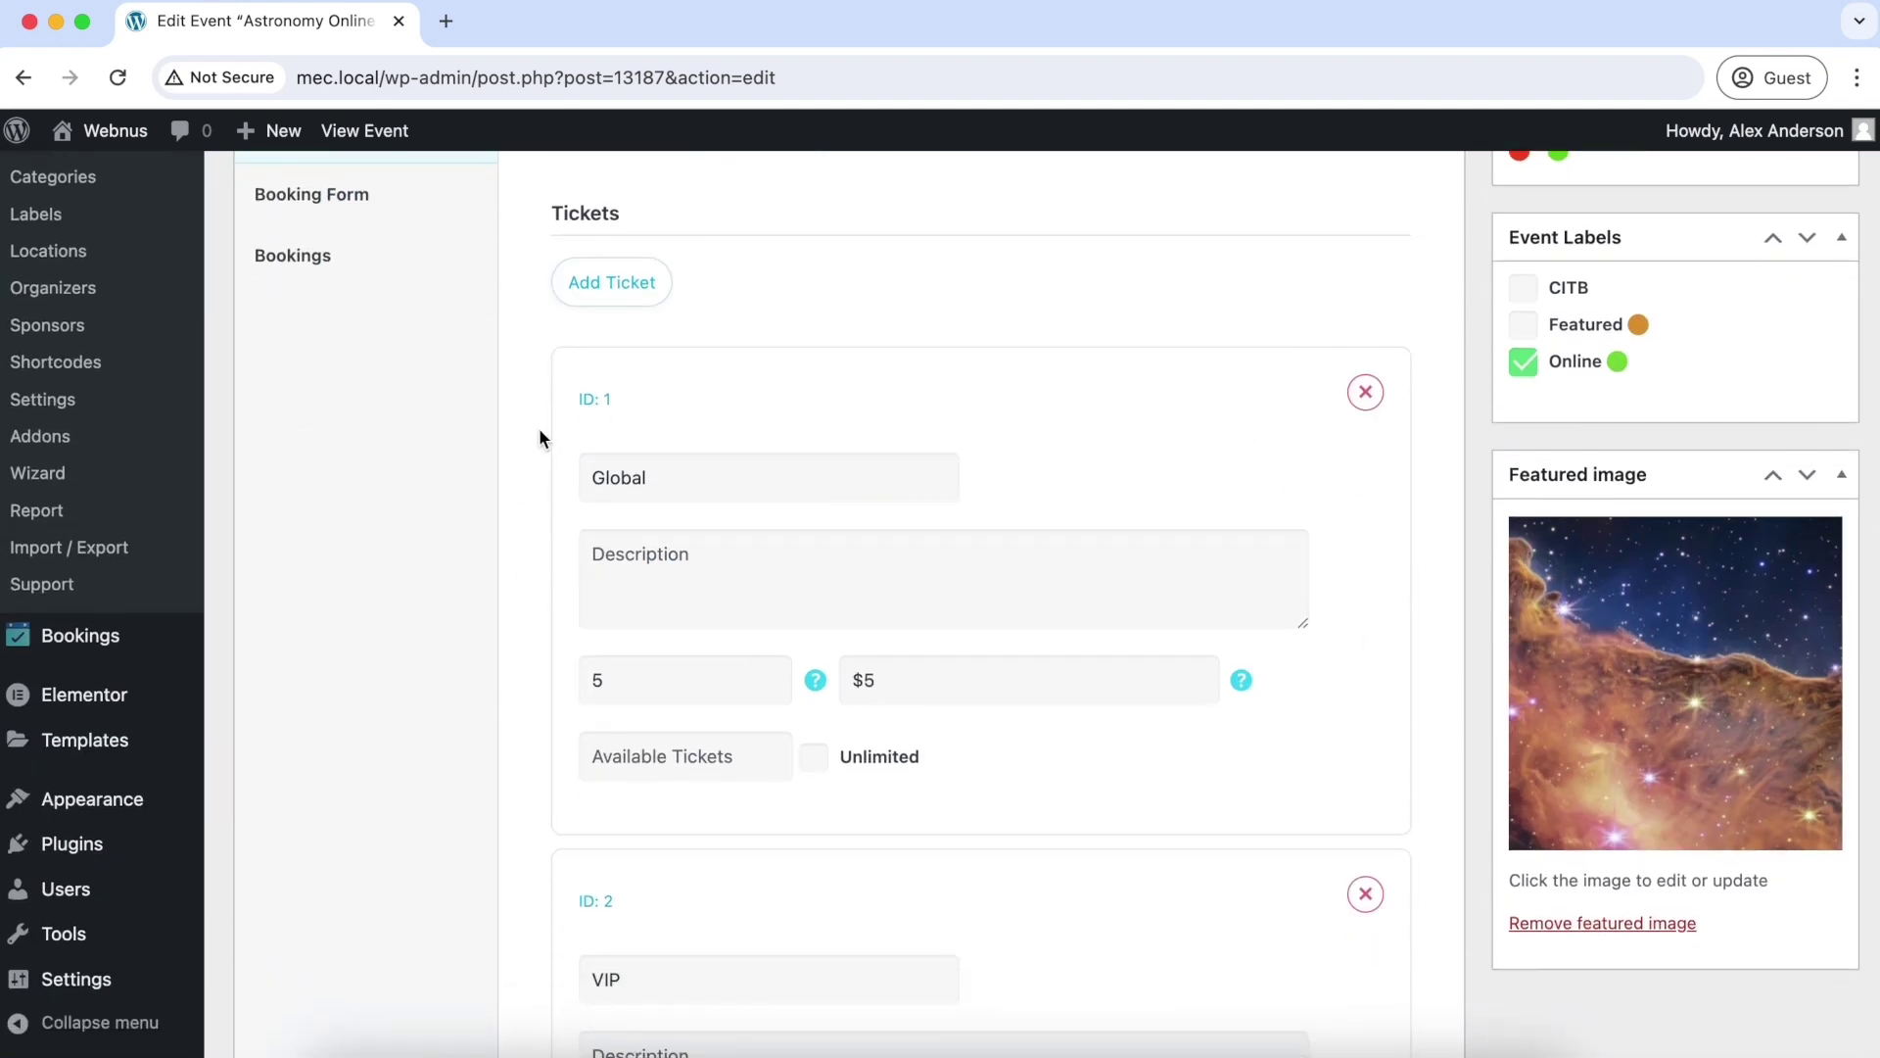
scroll(539, 427, "down", 3)
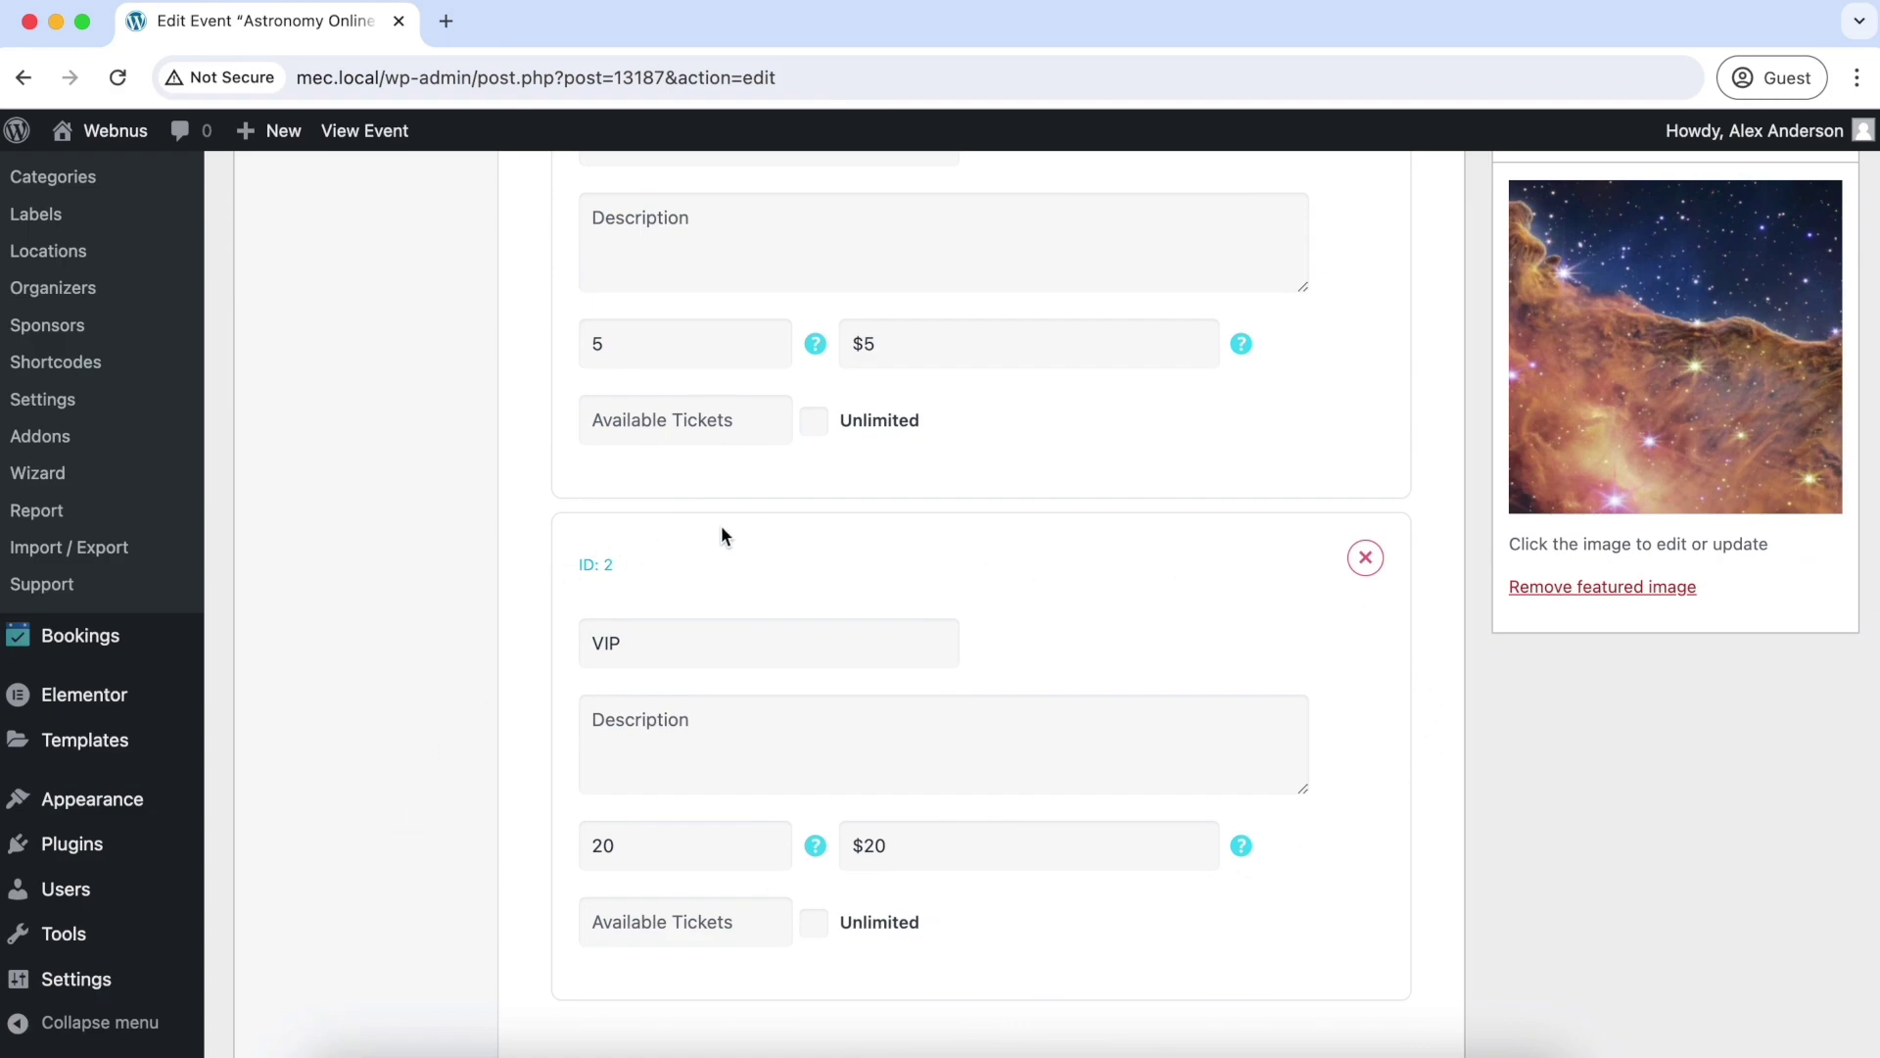
scroll(885, 390, "up", 15)
scroll(1811, 558, "down", 9)
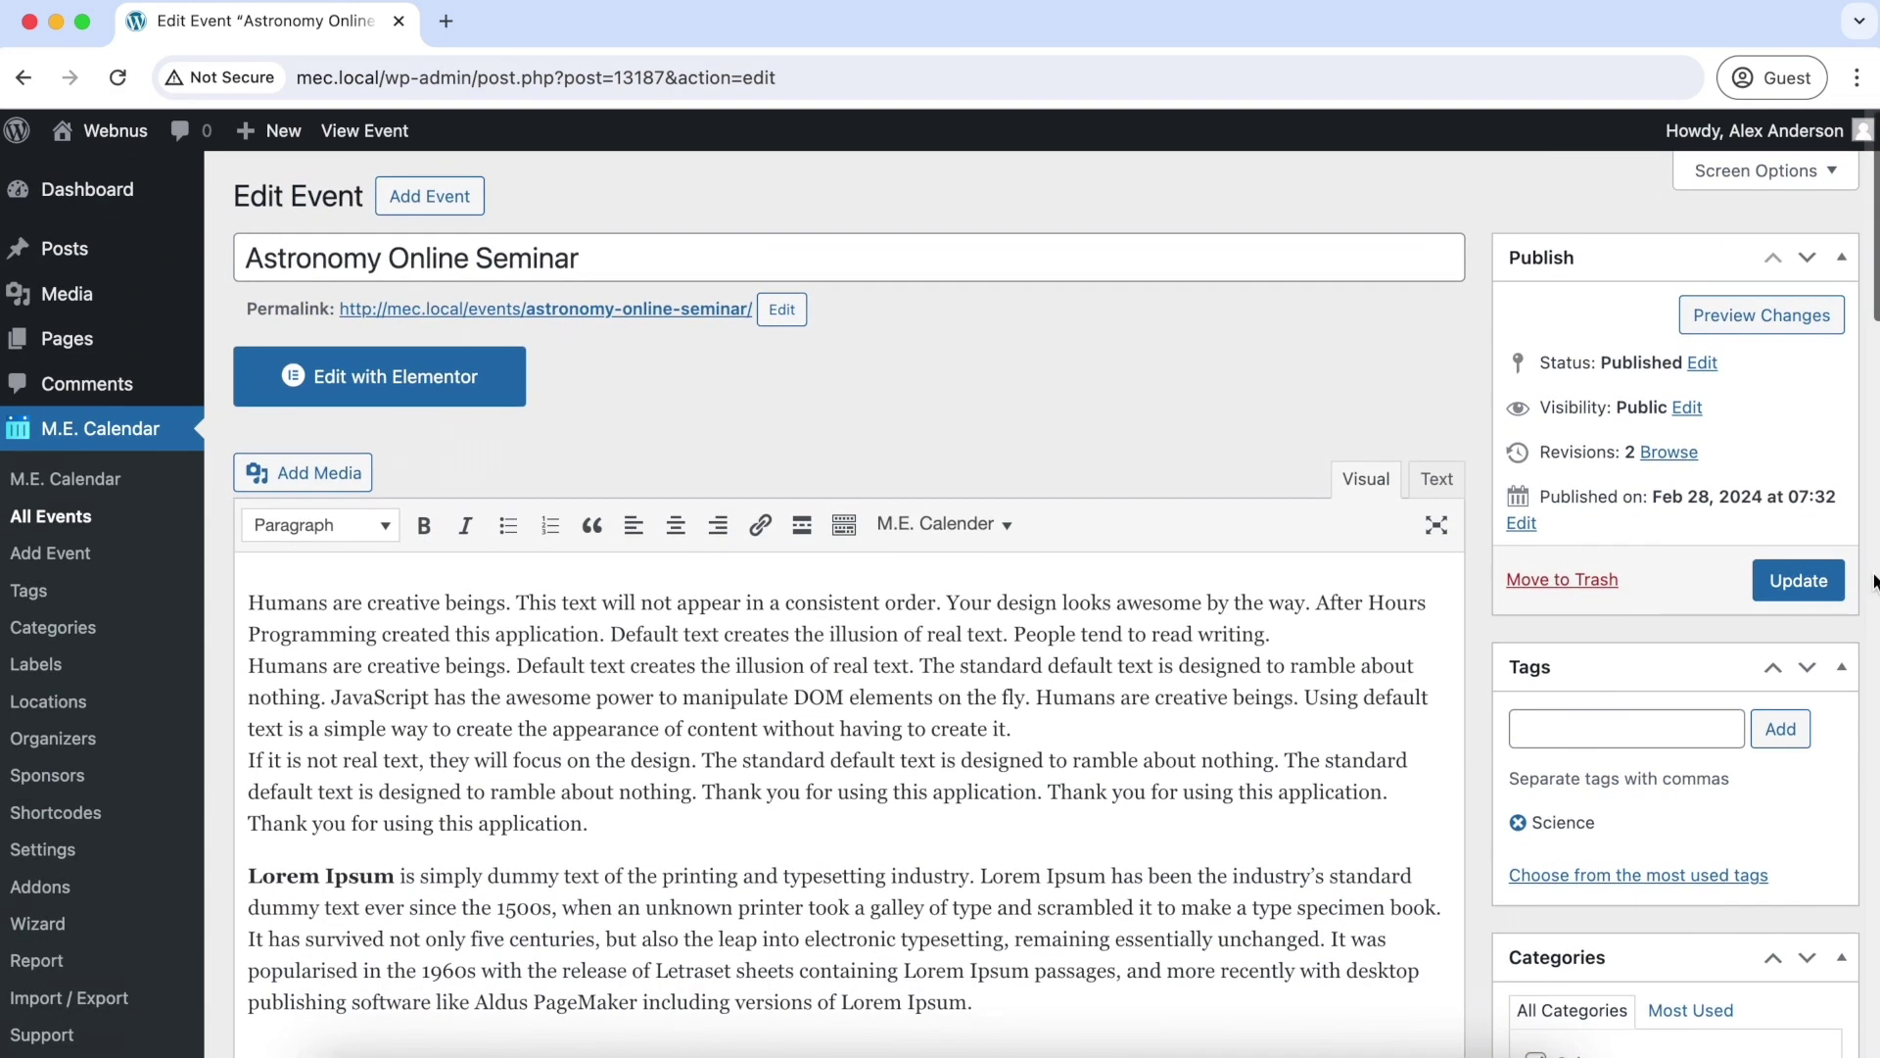
- Update the Astronomy Online Seminar event and open its public page at the ticket booking form
scroll(1810, 558, "up", 10)
left_click(1798, 576)
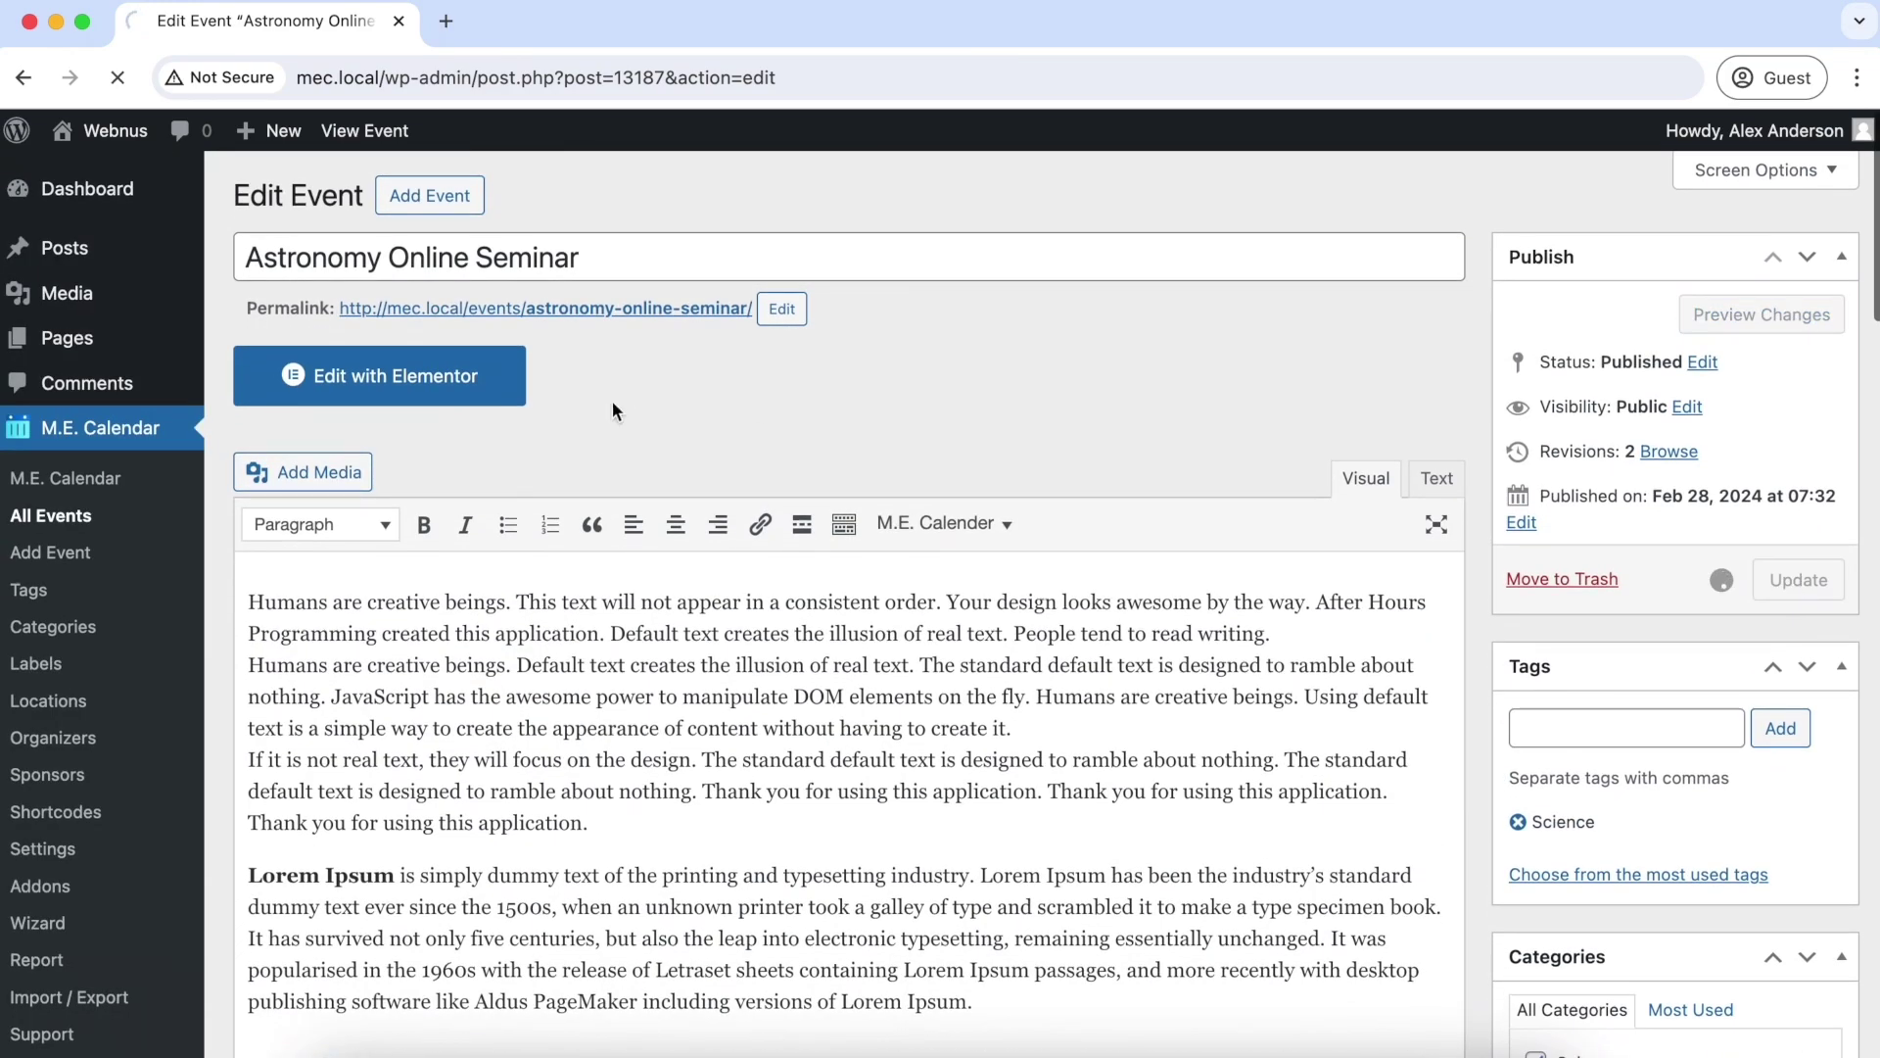
left_click(435, 254)
scroll(1142, 420, "down", 8)
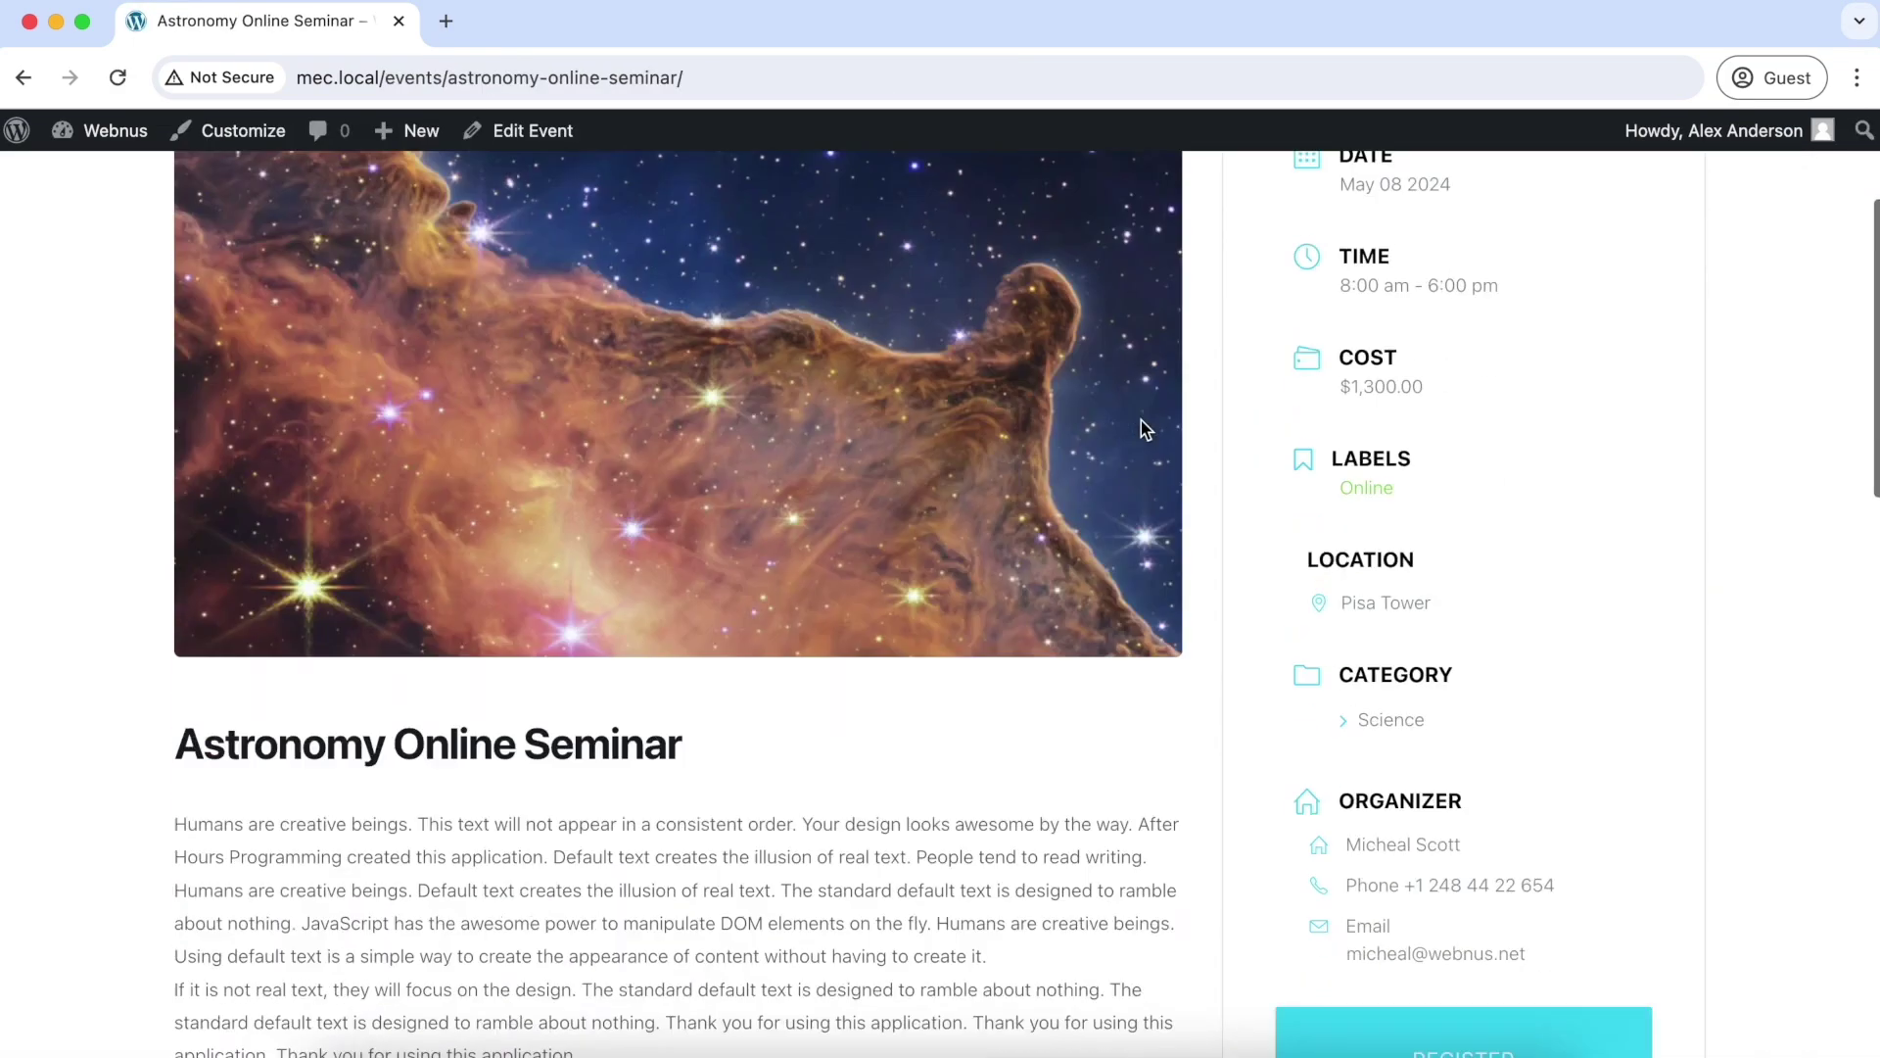
left_click(1289, 529)
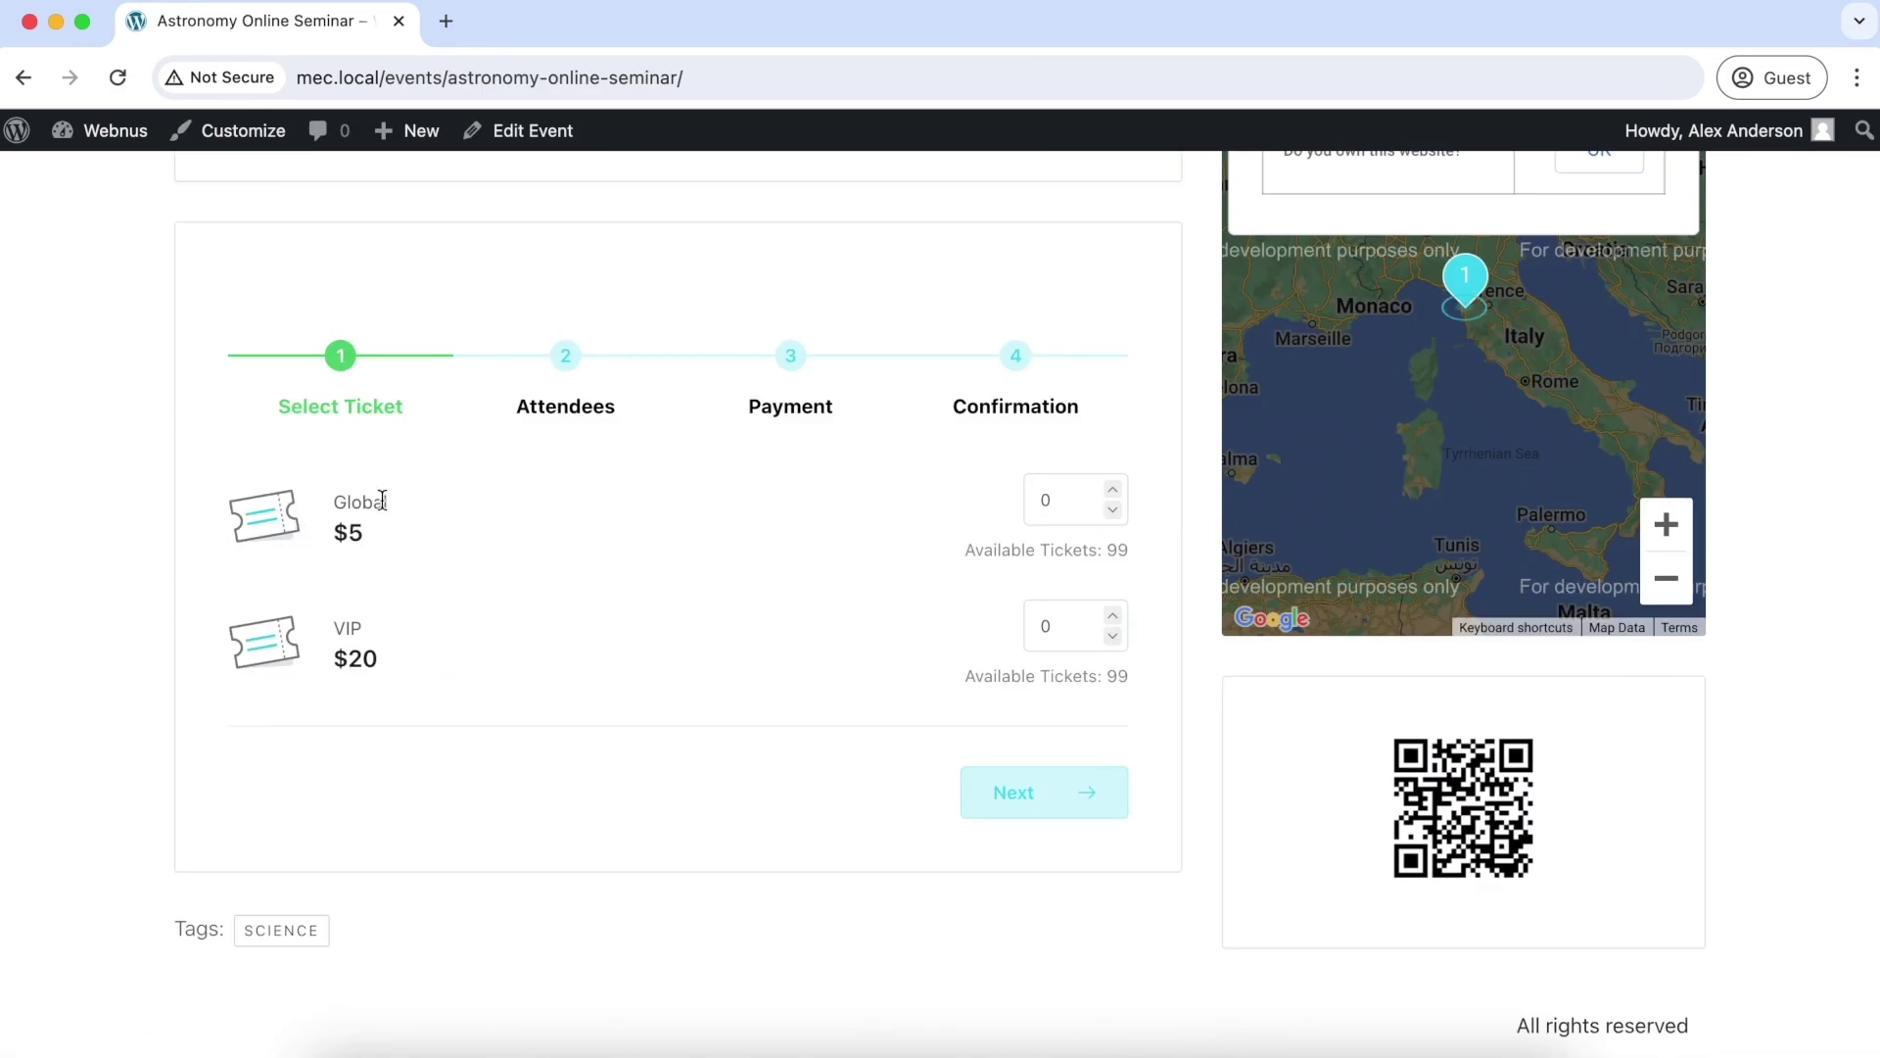
- Book one Global and one VIP ticket with the prefilled attendee details, and submit with Pay Locally
left_click(1112, 489)
left_click(1112, 615)
left_click(1036, 791)
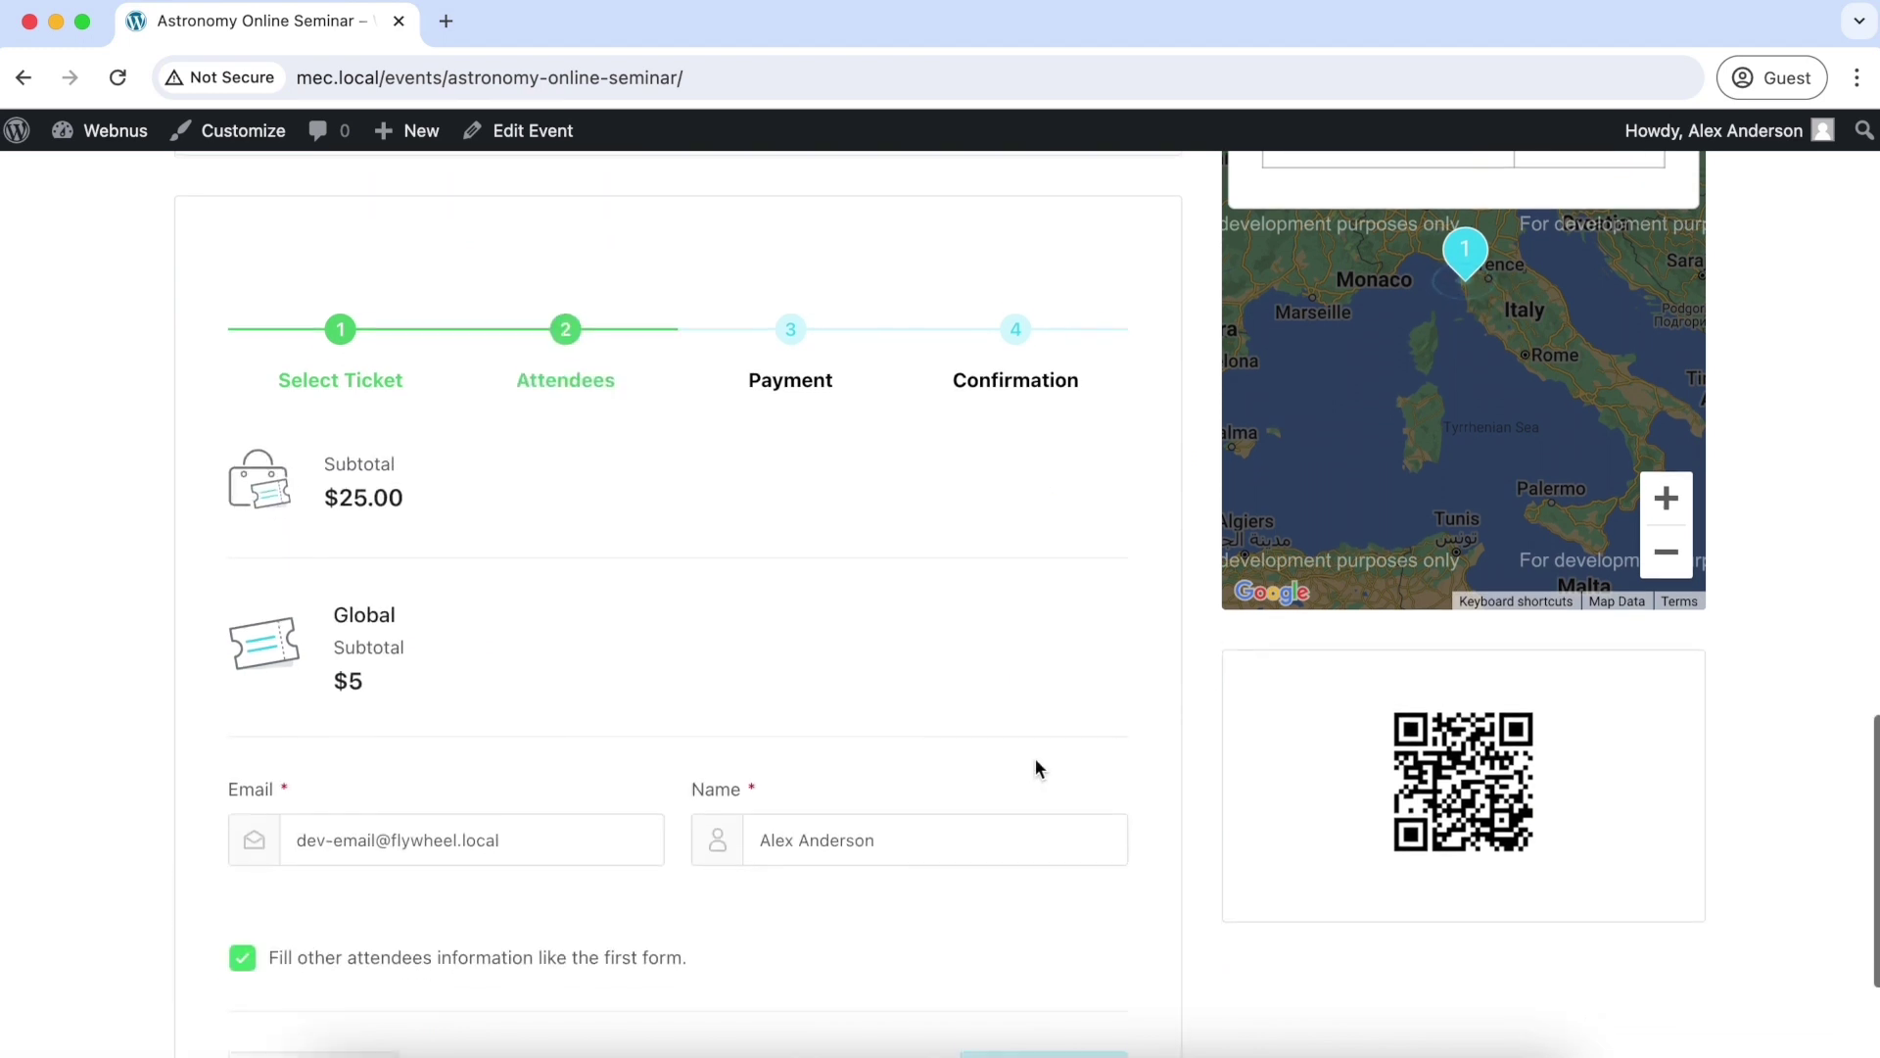
scroll(581, 677, "down", 3)
left_click(1040, 862)
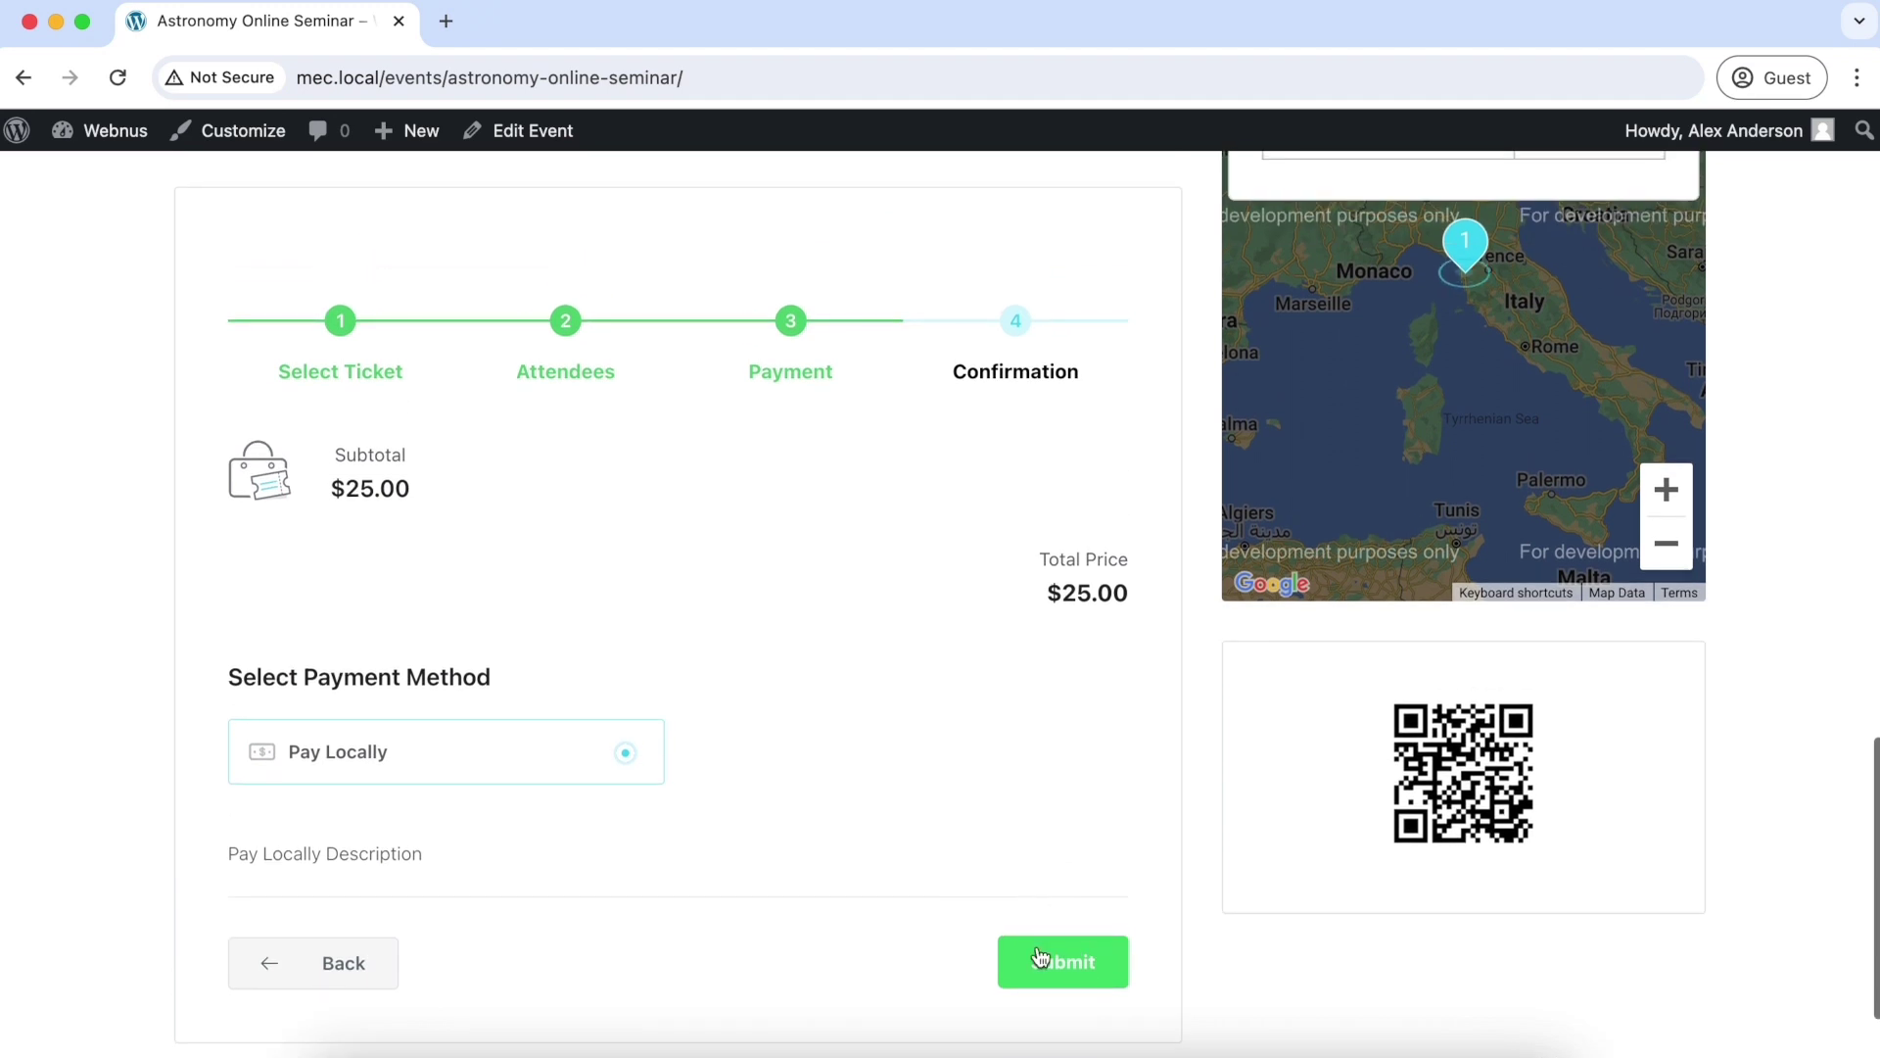
left_click(1043, 958)
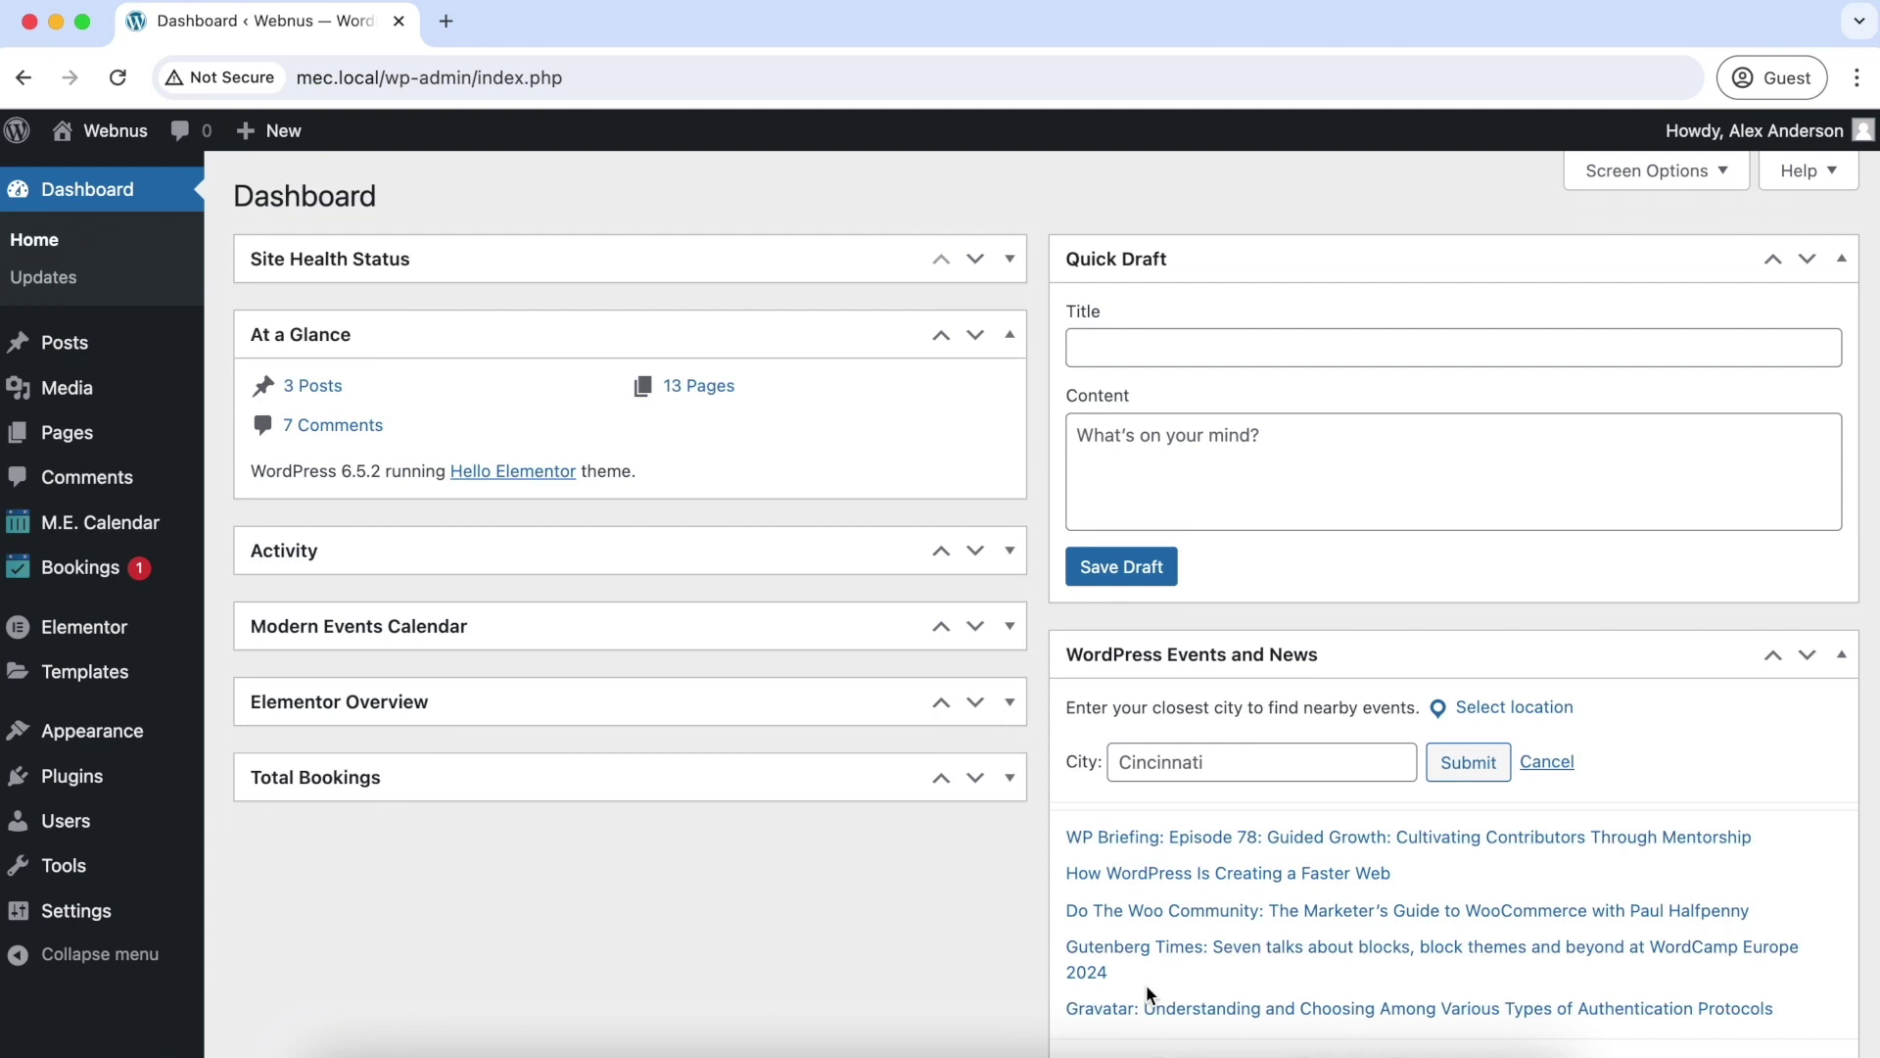
- Enable Availability Date in the advanced ticket options of the M.E. Calendar booking settings and save the changes
mouse_move(174, 533)
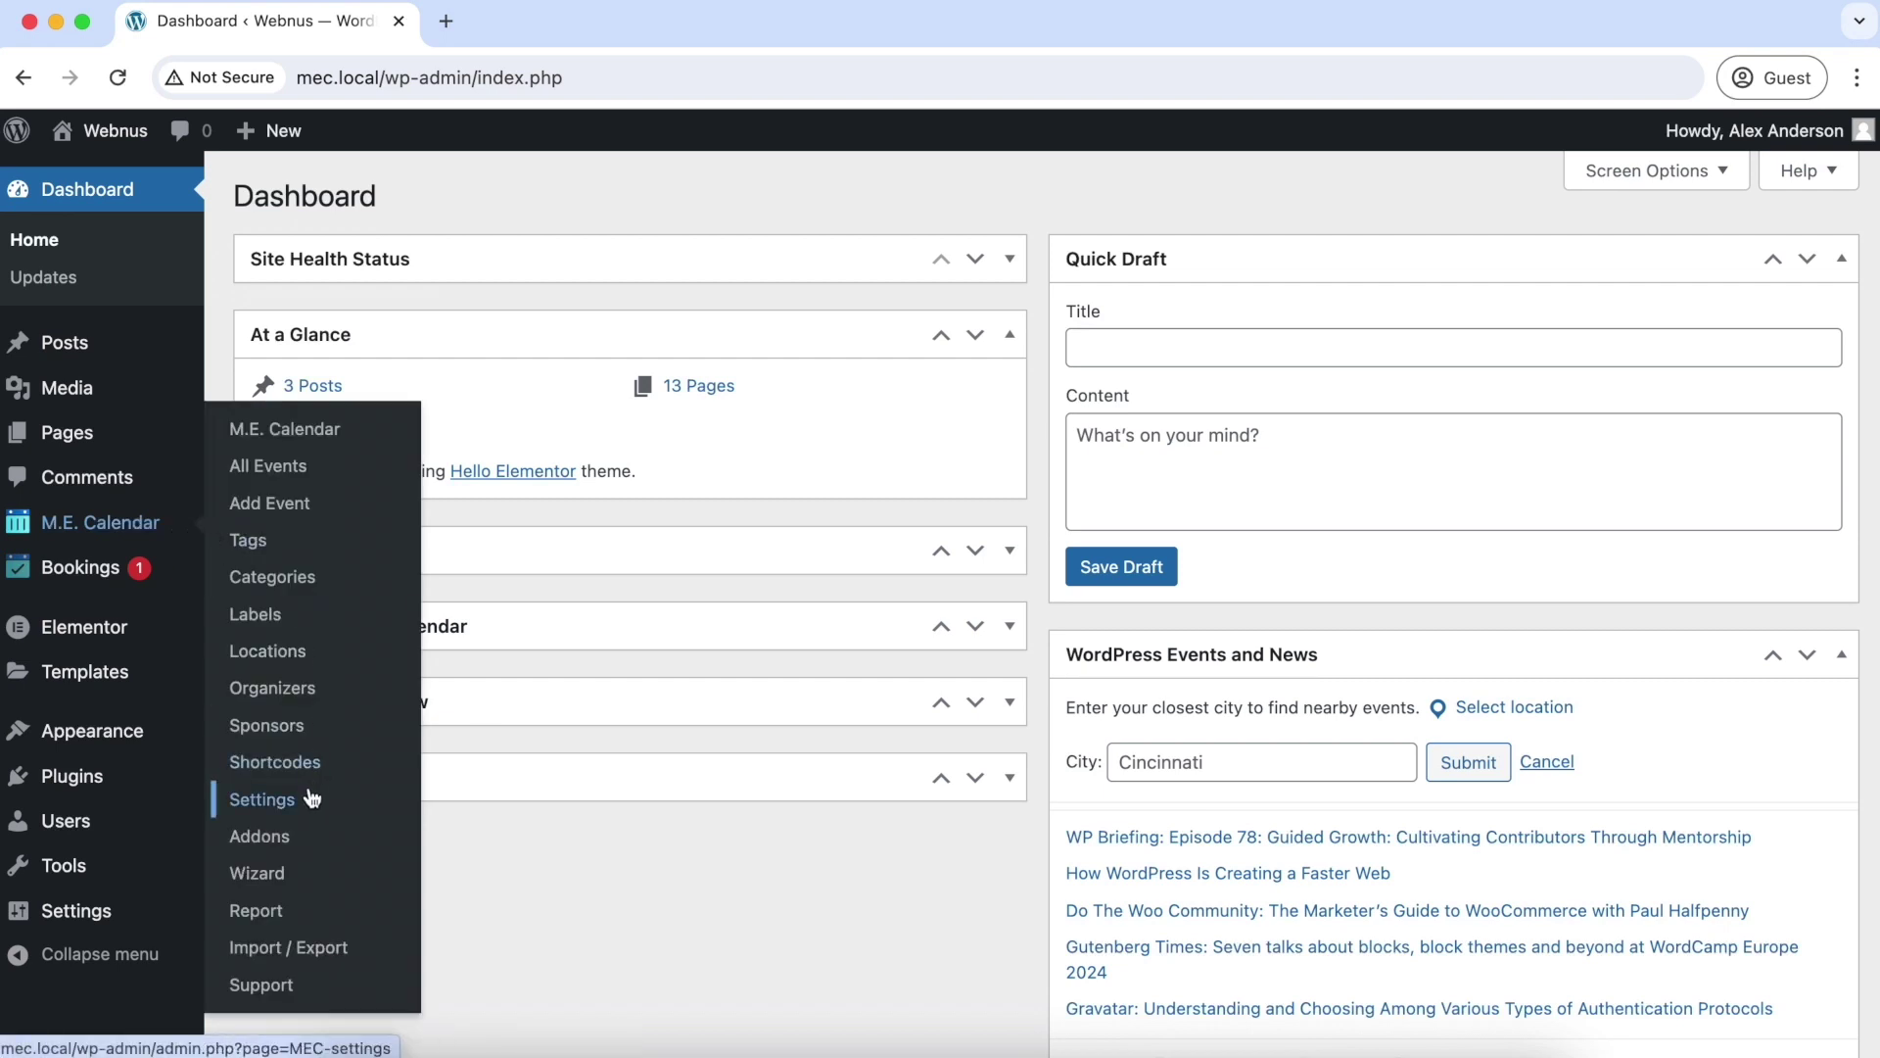
left_click(311, 798)
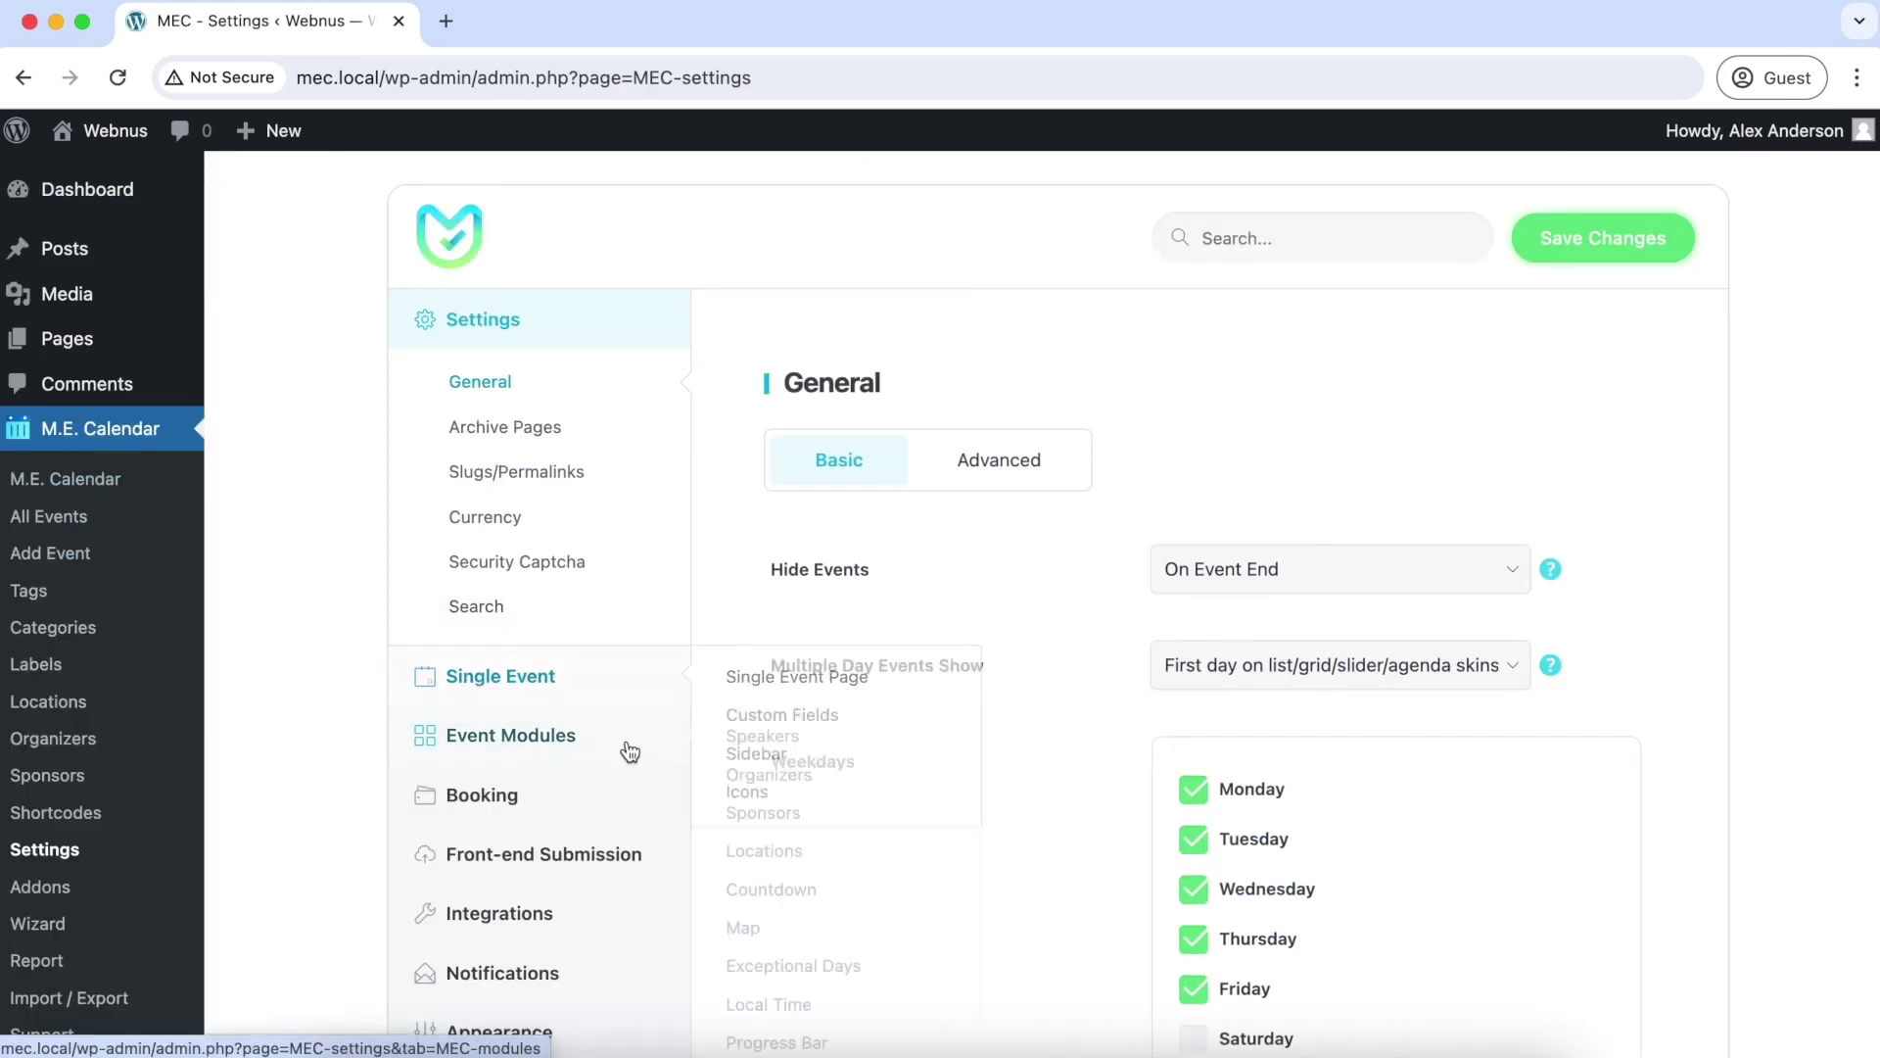
left_click(627, 804)
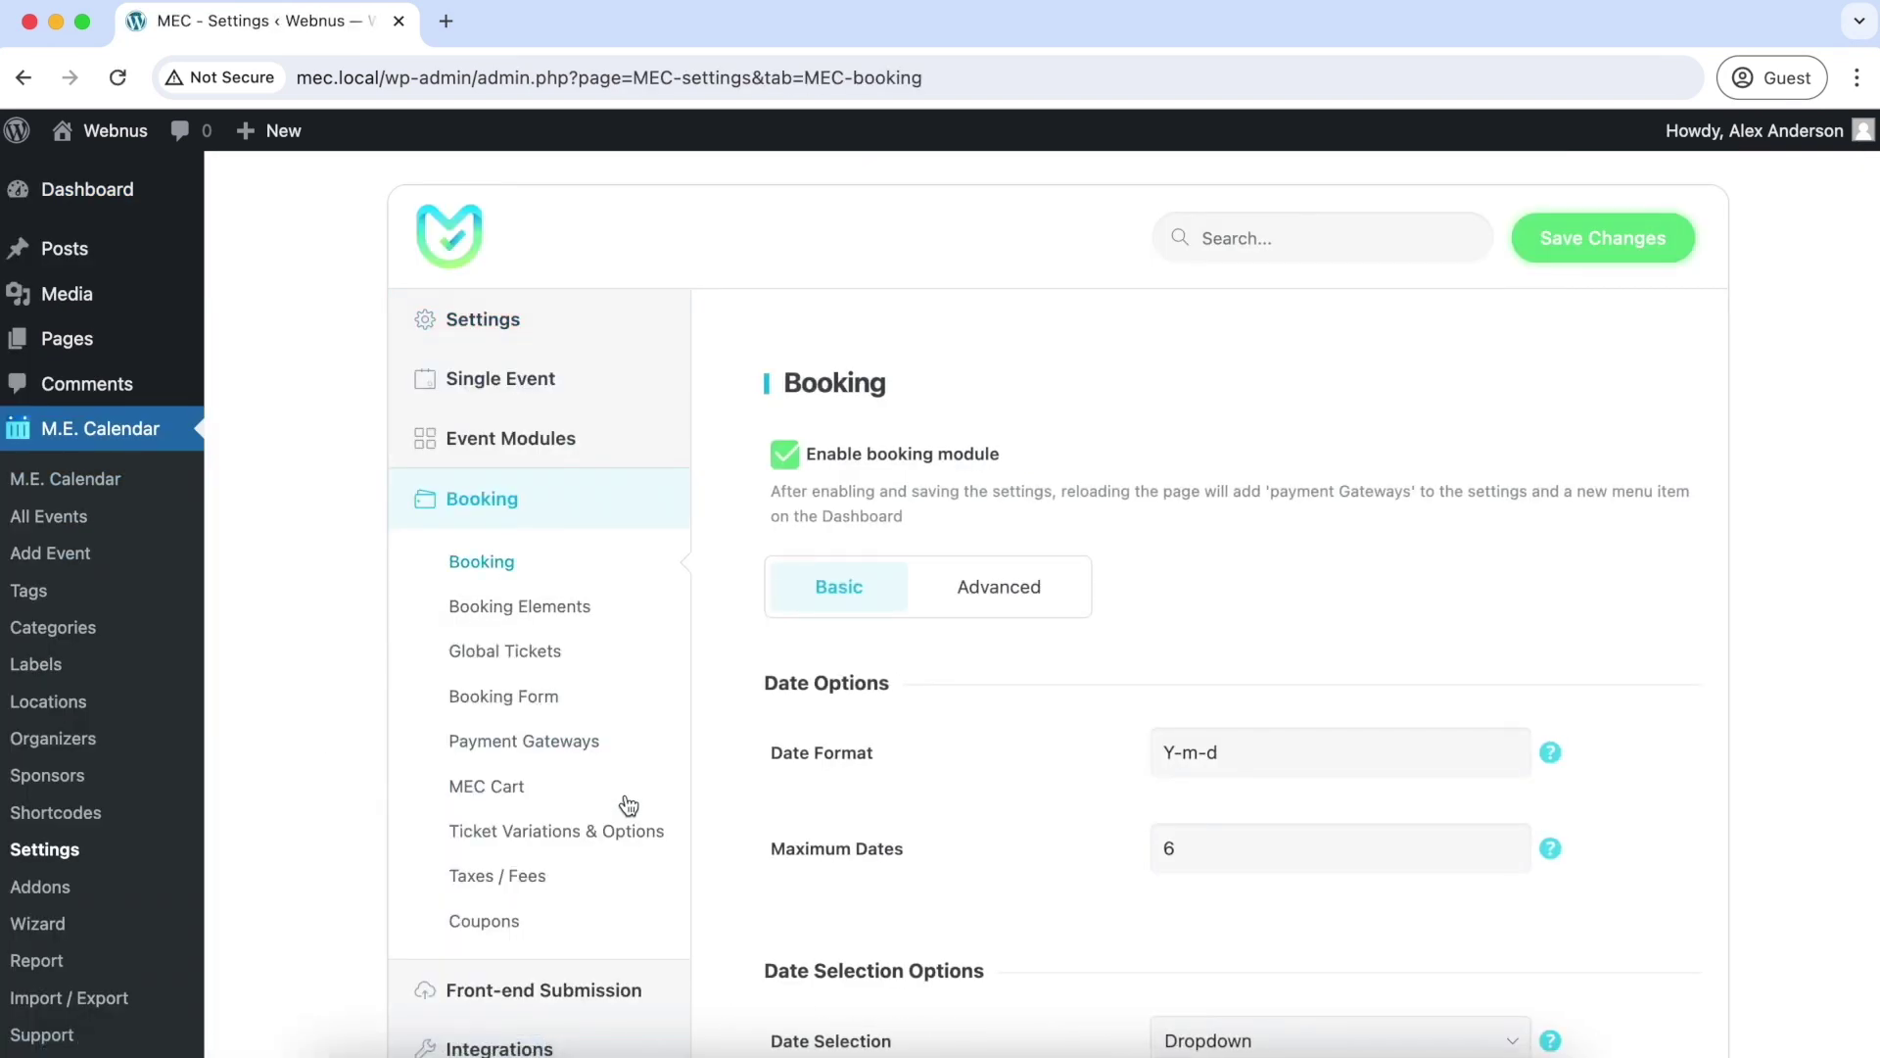
scroll(955, 694, "down", 5)
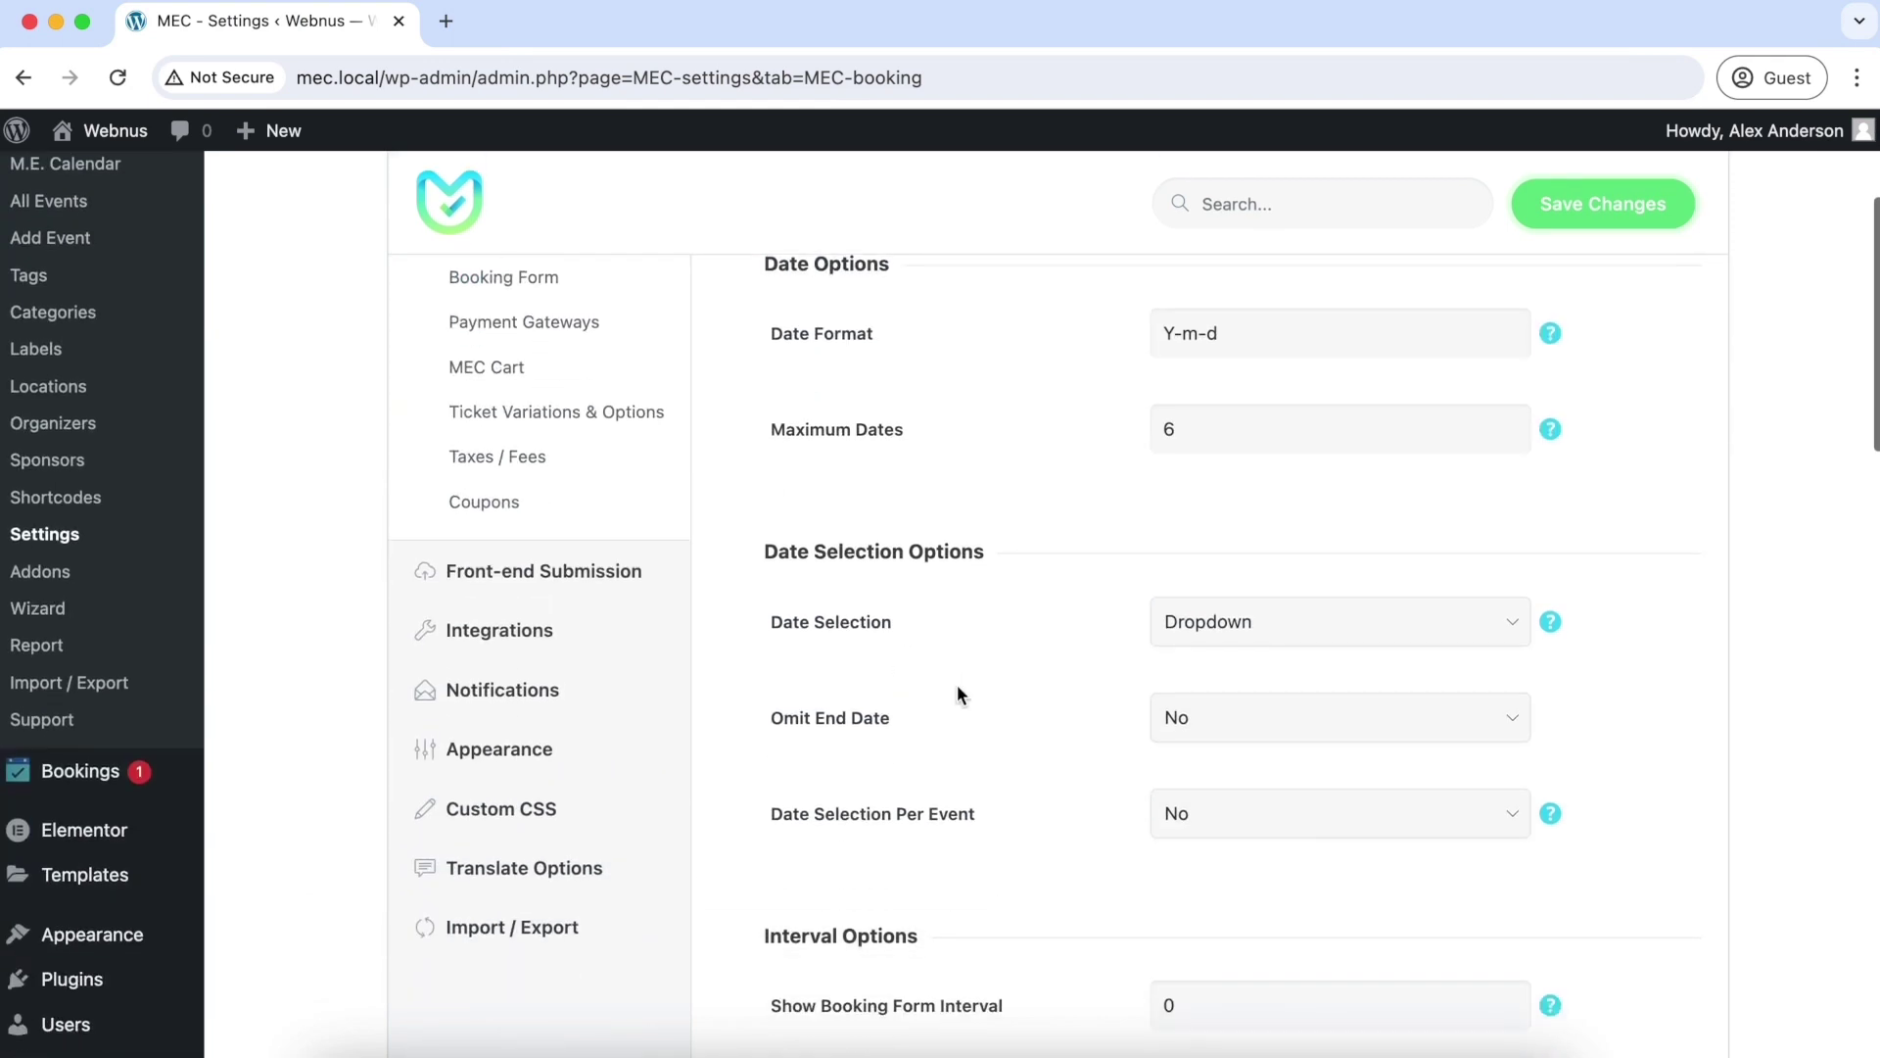
scroll(956, 683, "up", 3)
left_click(1066, 364)
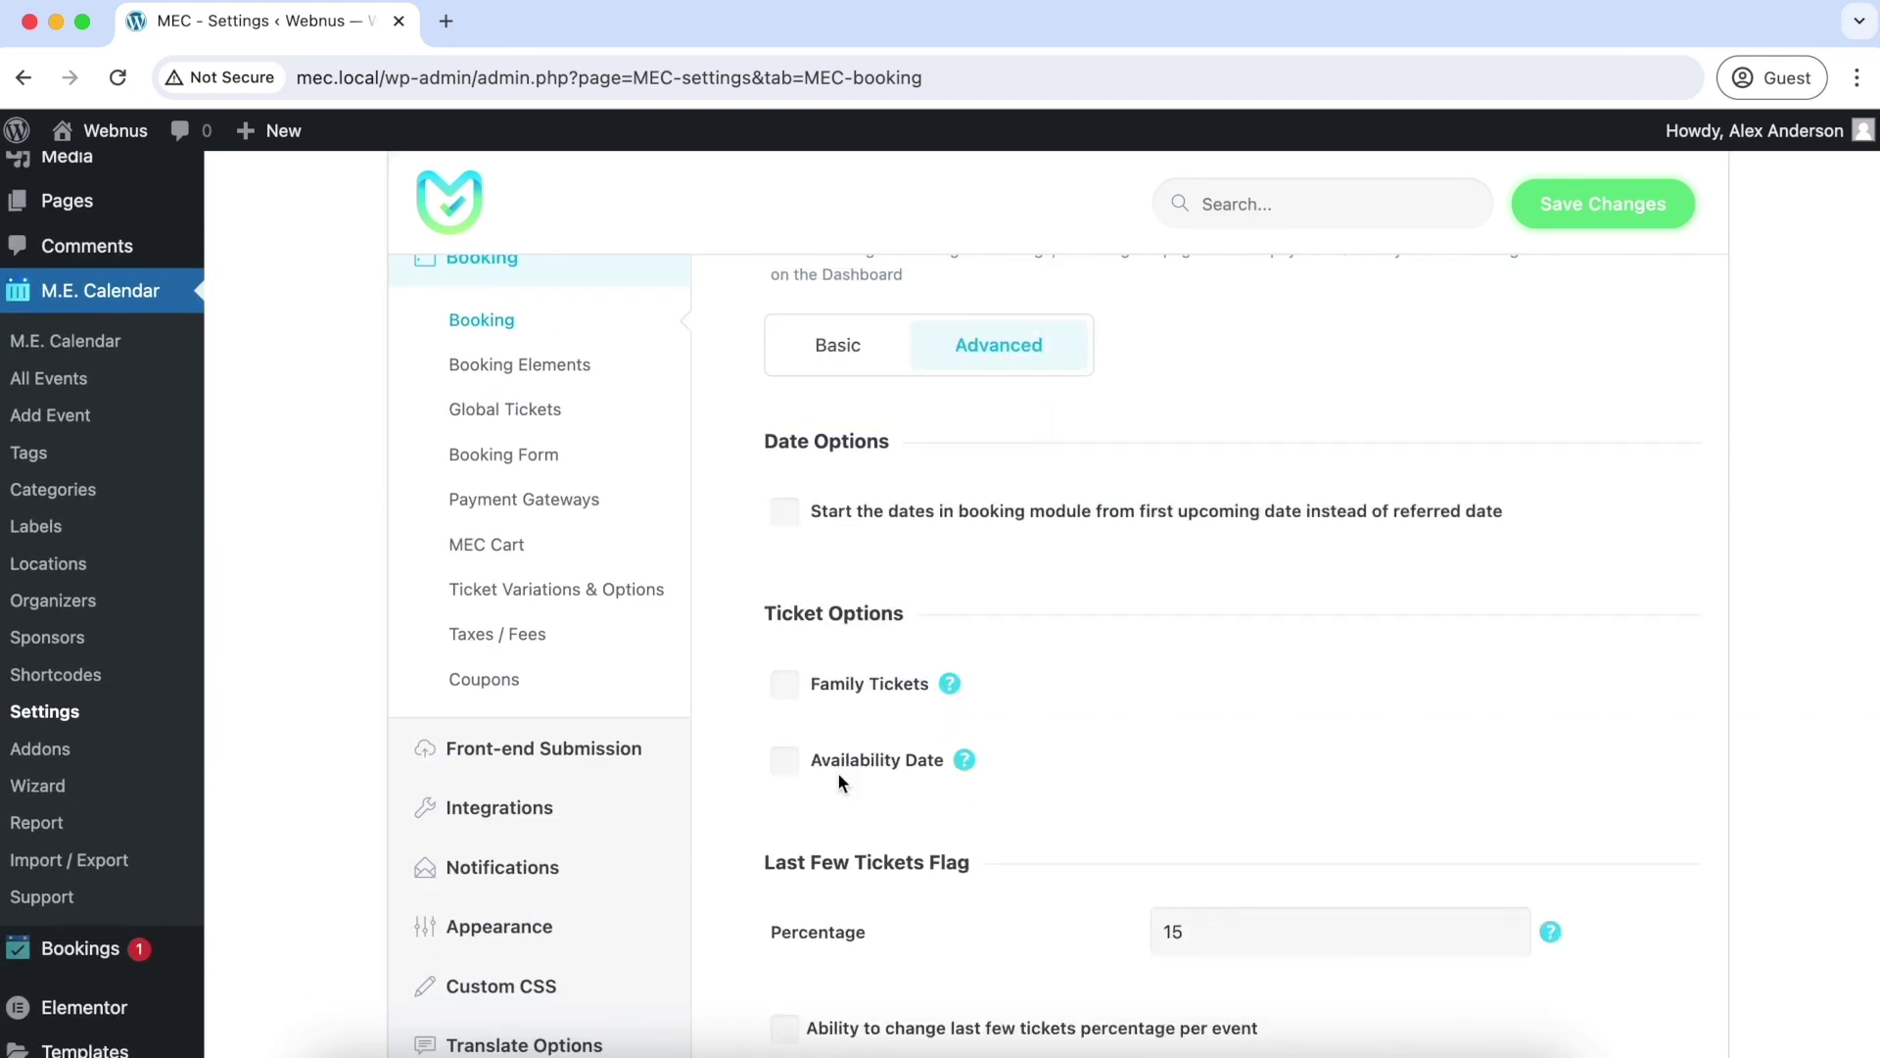
left_click(814, 760)
mouse_move(967, 760)
left_click(1559, 213)
- Open the Astronomy Online Seminar event for editing and display the tickets in its Booking section
left_click(58, 380)
left_click(490, 502)
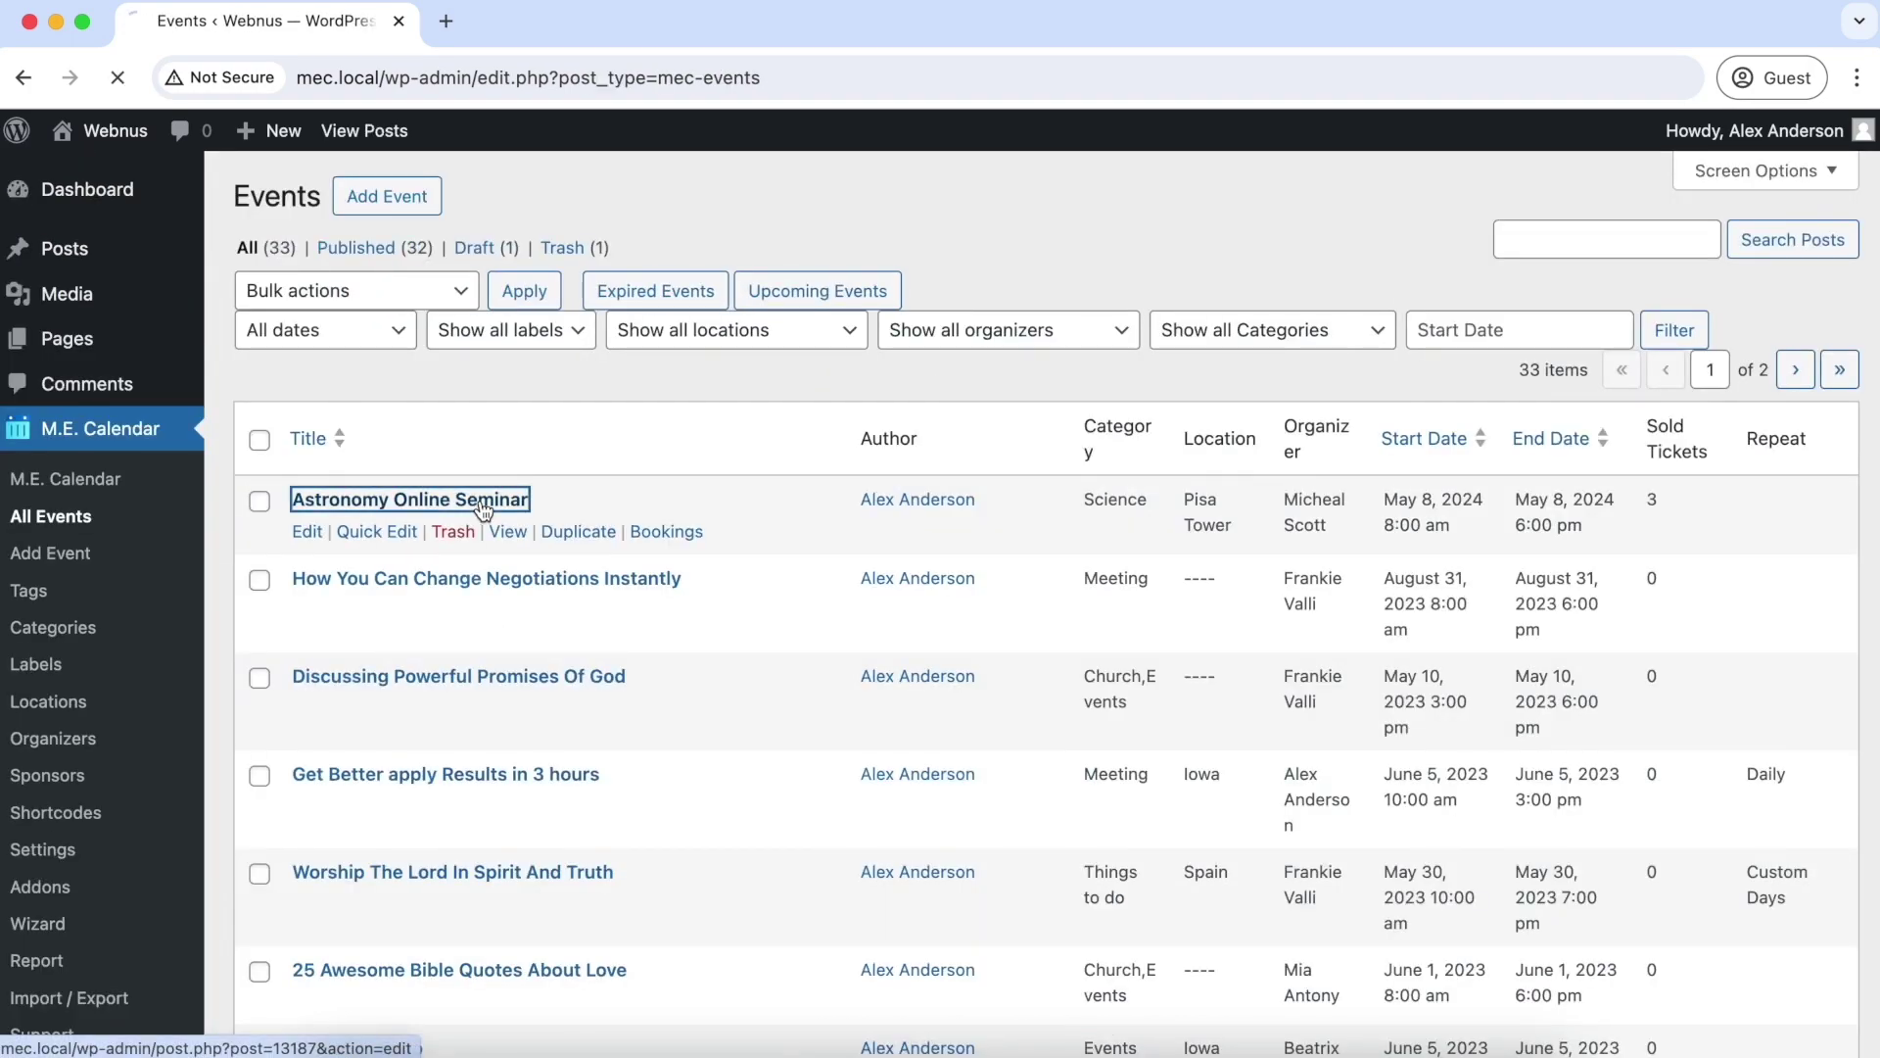
scroll(666, 470, "down", 12)
scroll(587, 470, "down", 3)
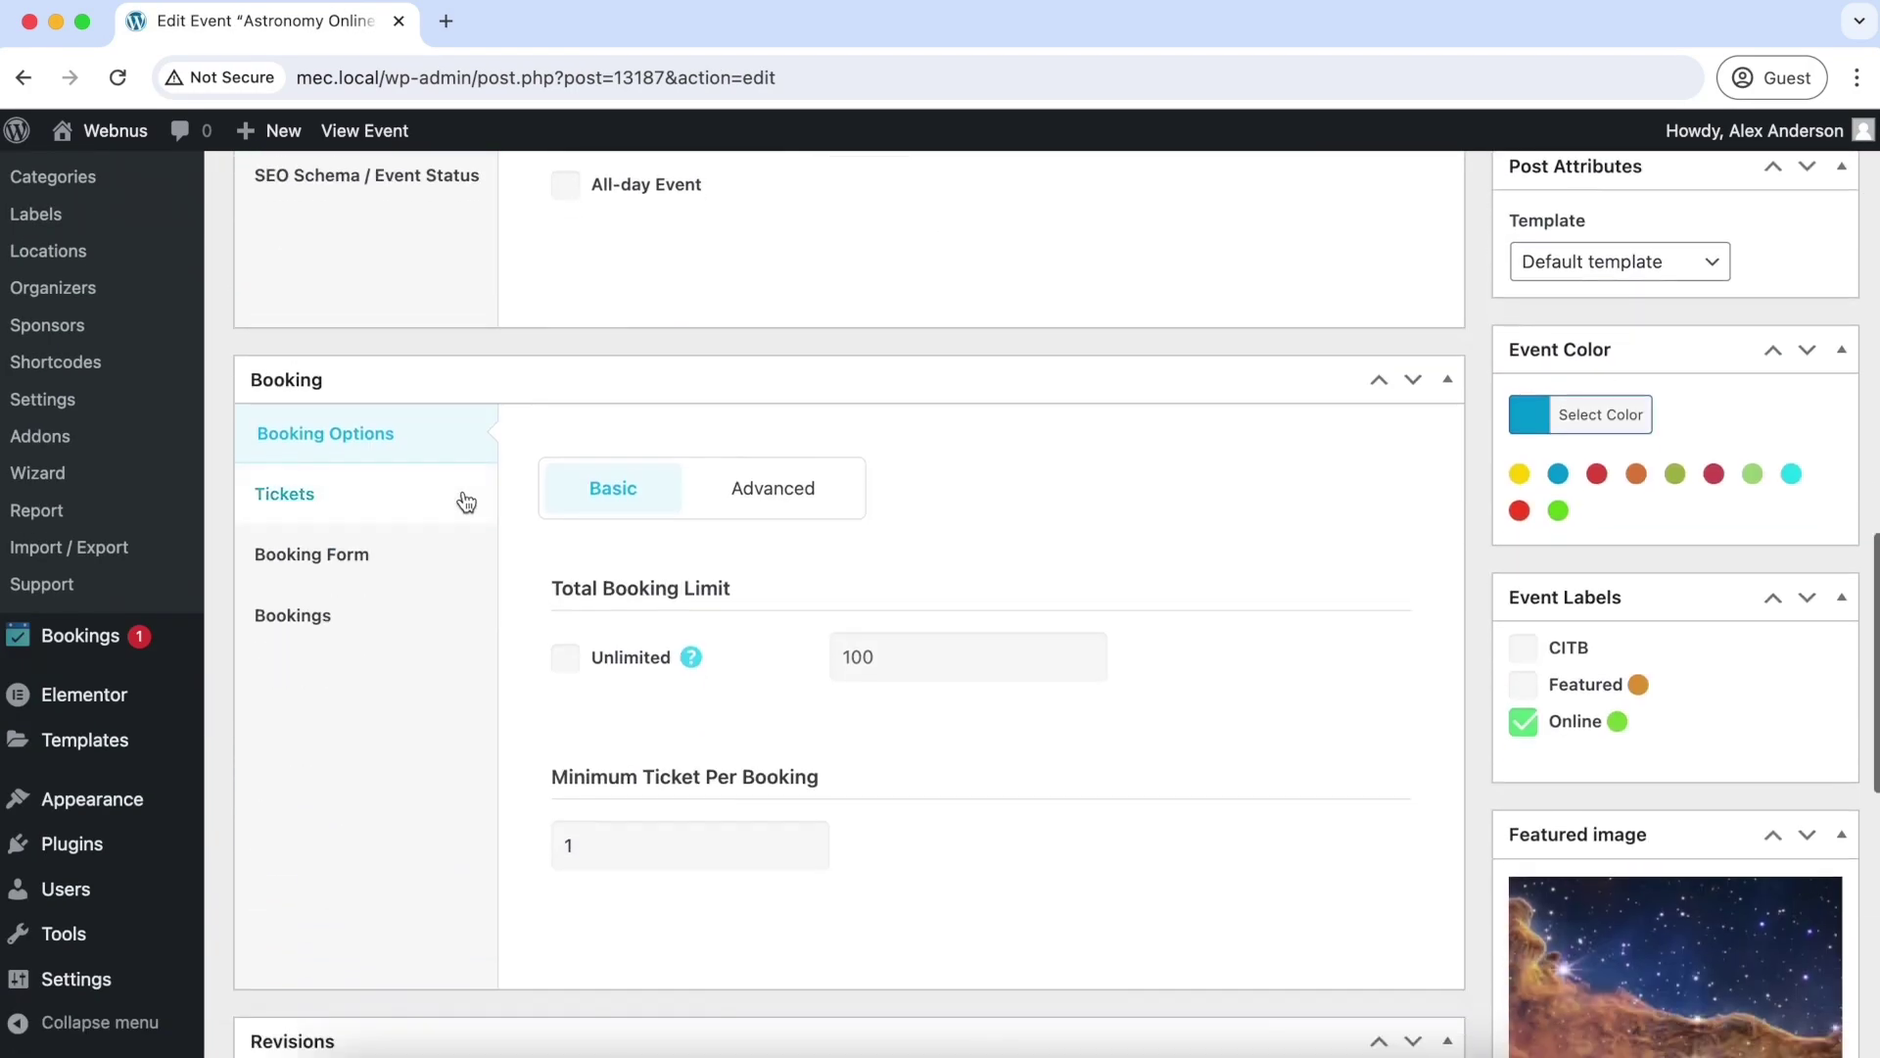
left_click(461, 496)
scroll(831, 587, "down", 6)
scroll(833, 588, "up", 2)
scroll(784, 490, "up", 2)
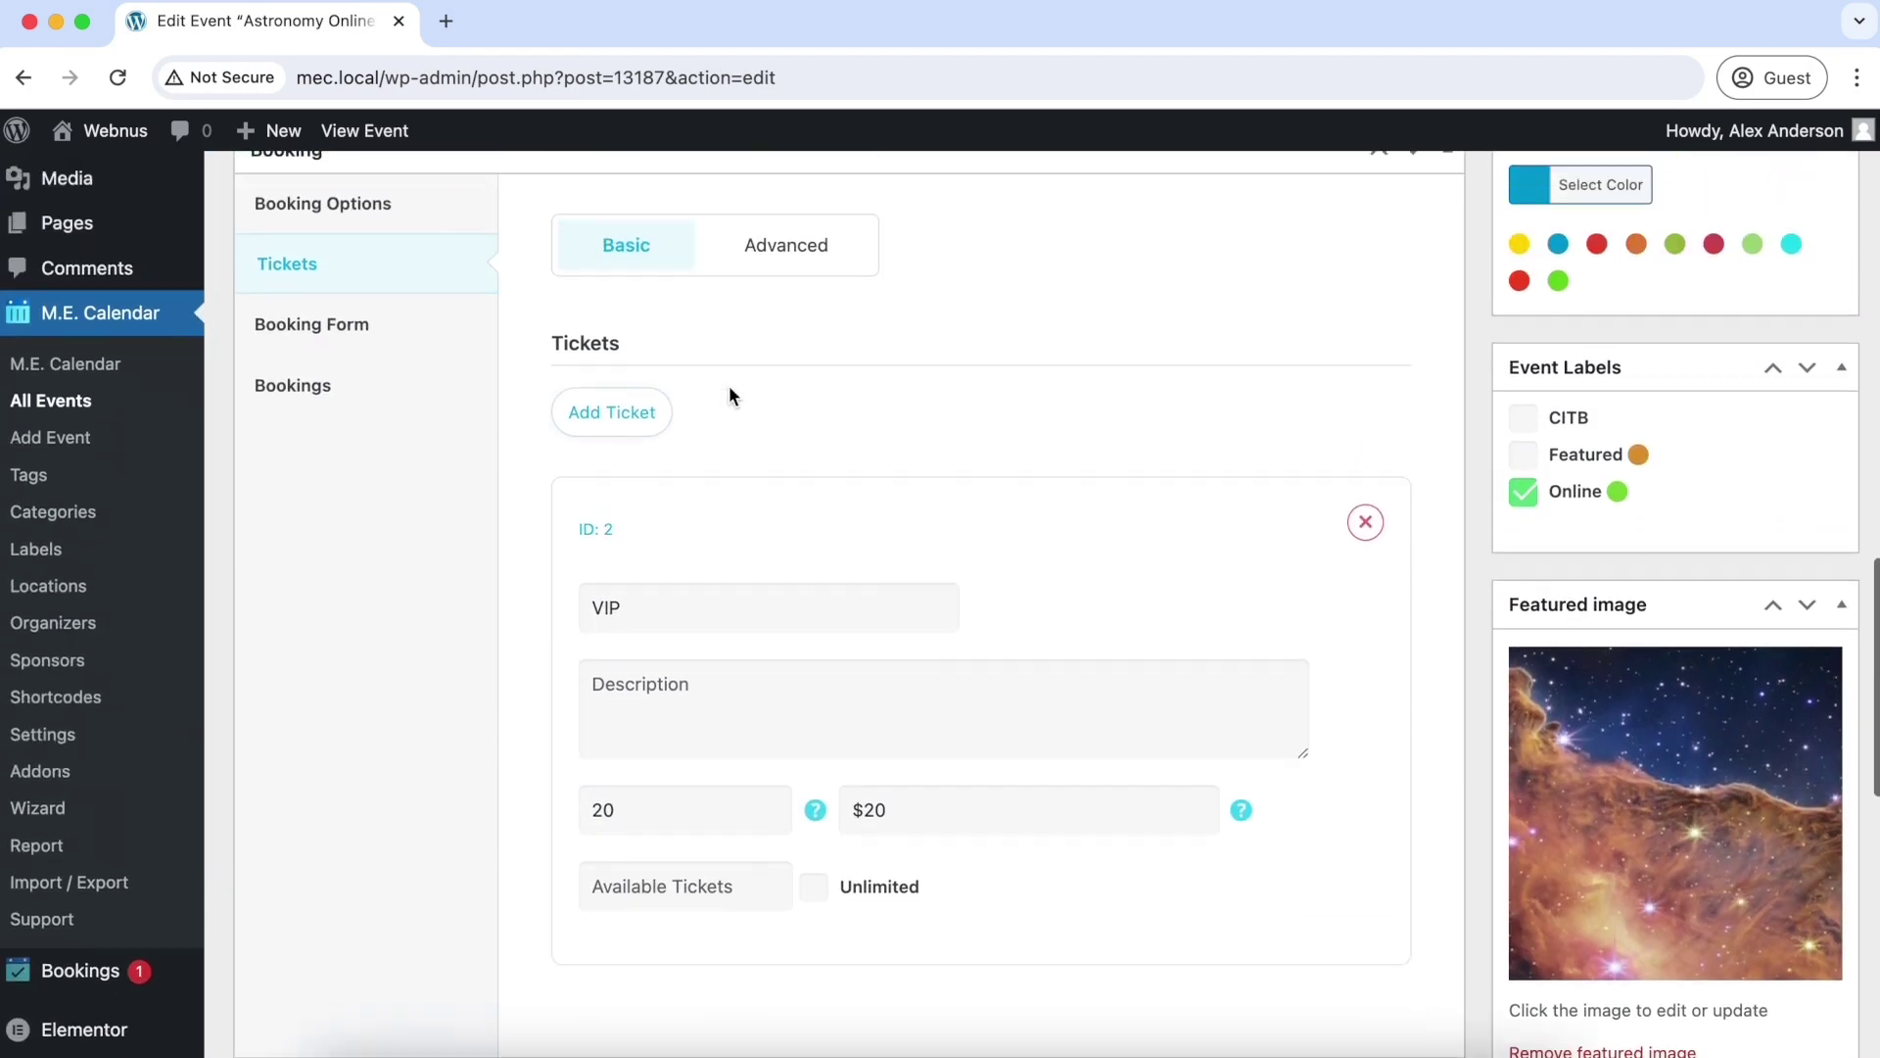
- Show the VIP ticket's advanced options and examine the Availability Date fields and the start date calendar
left_click(776, 274)
scroll(777, 490, "down", 7)
mouse_move(813, 594)
scroll(811, 597, "down", 5)
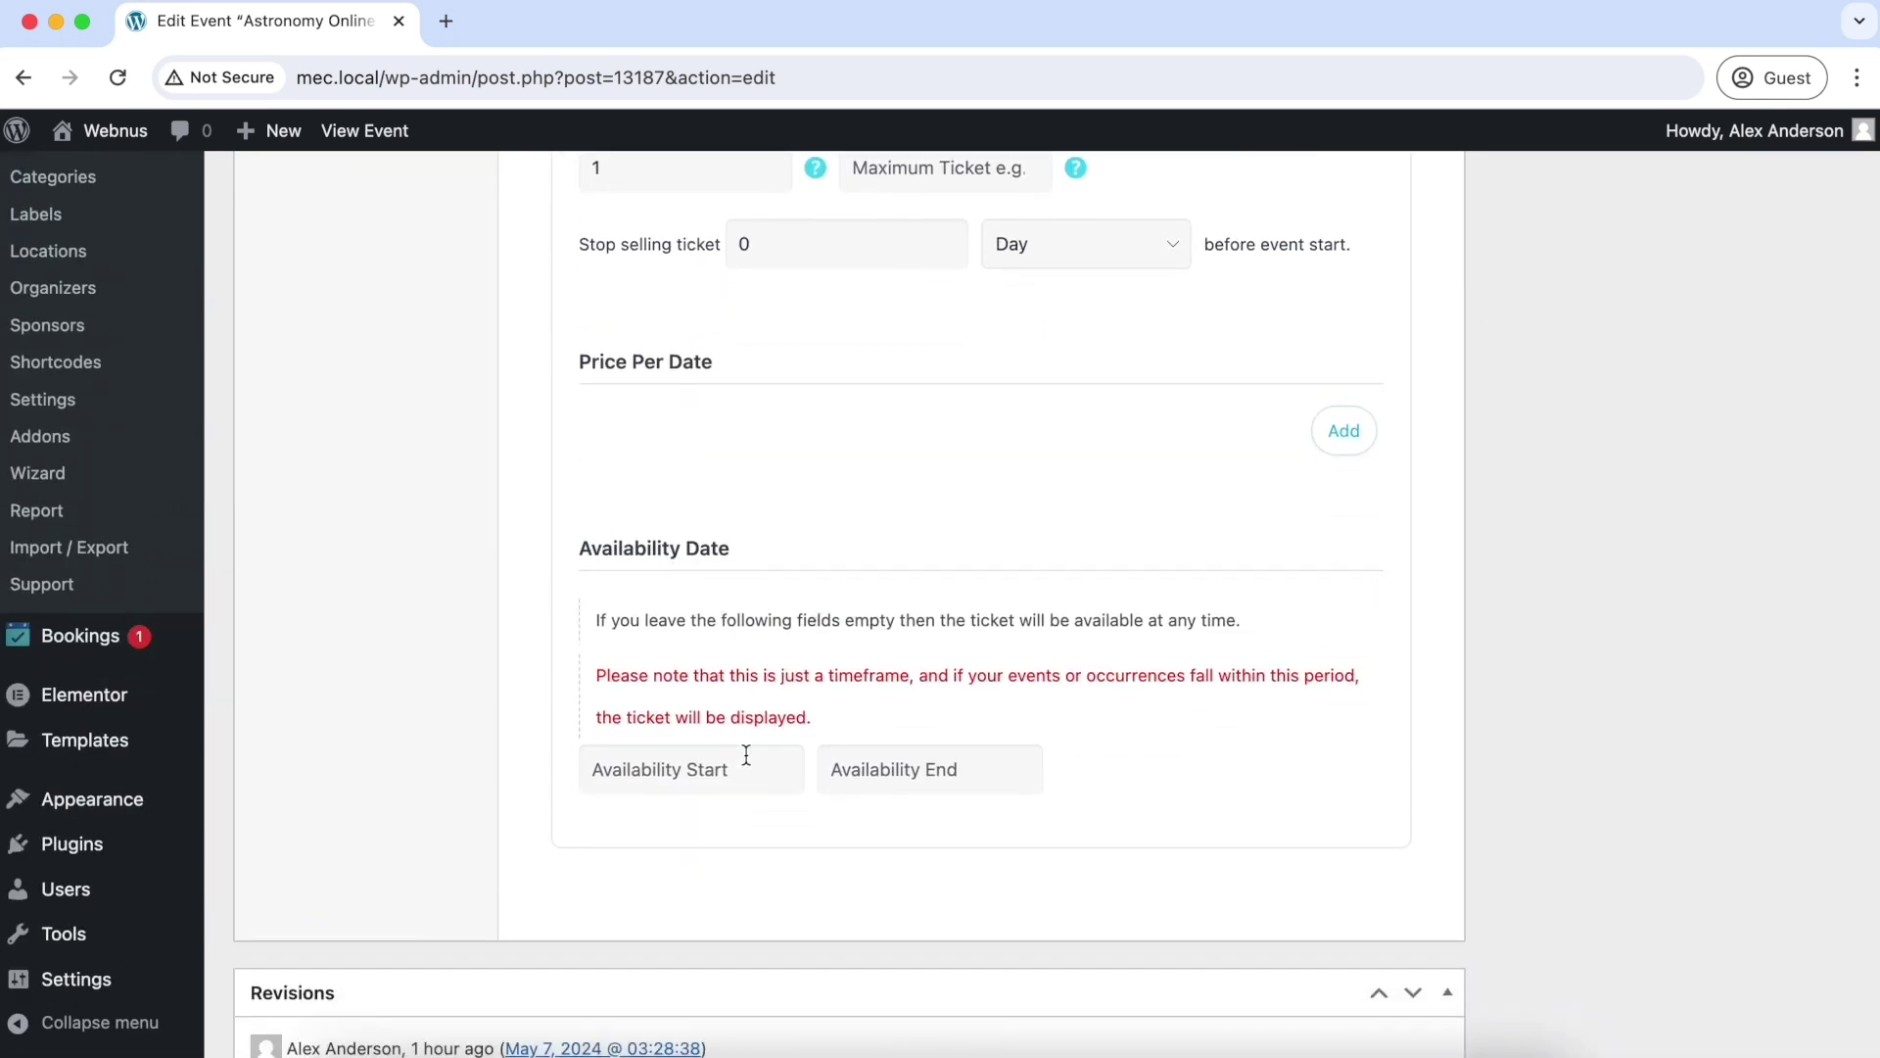
left_click(727, 771)
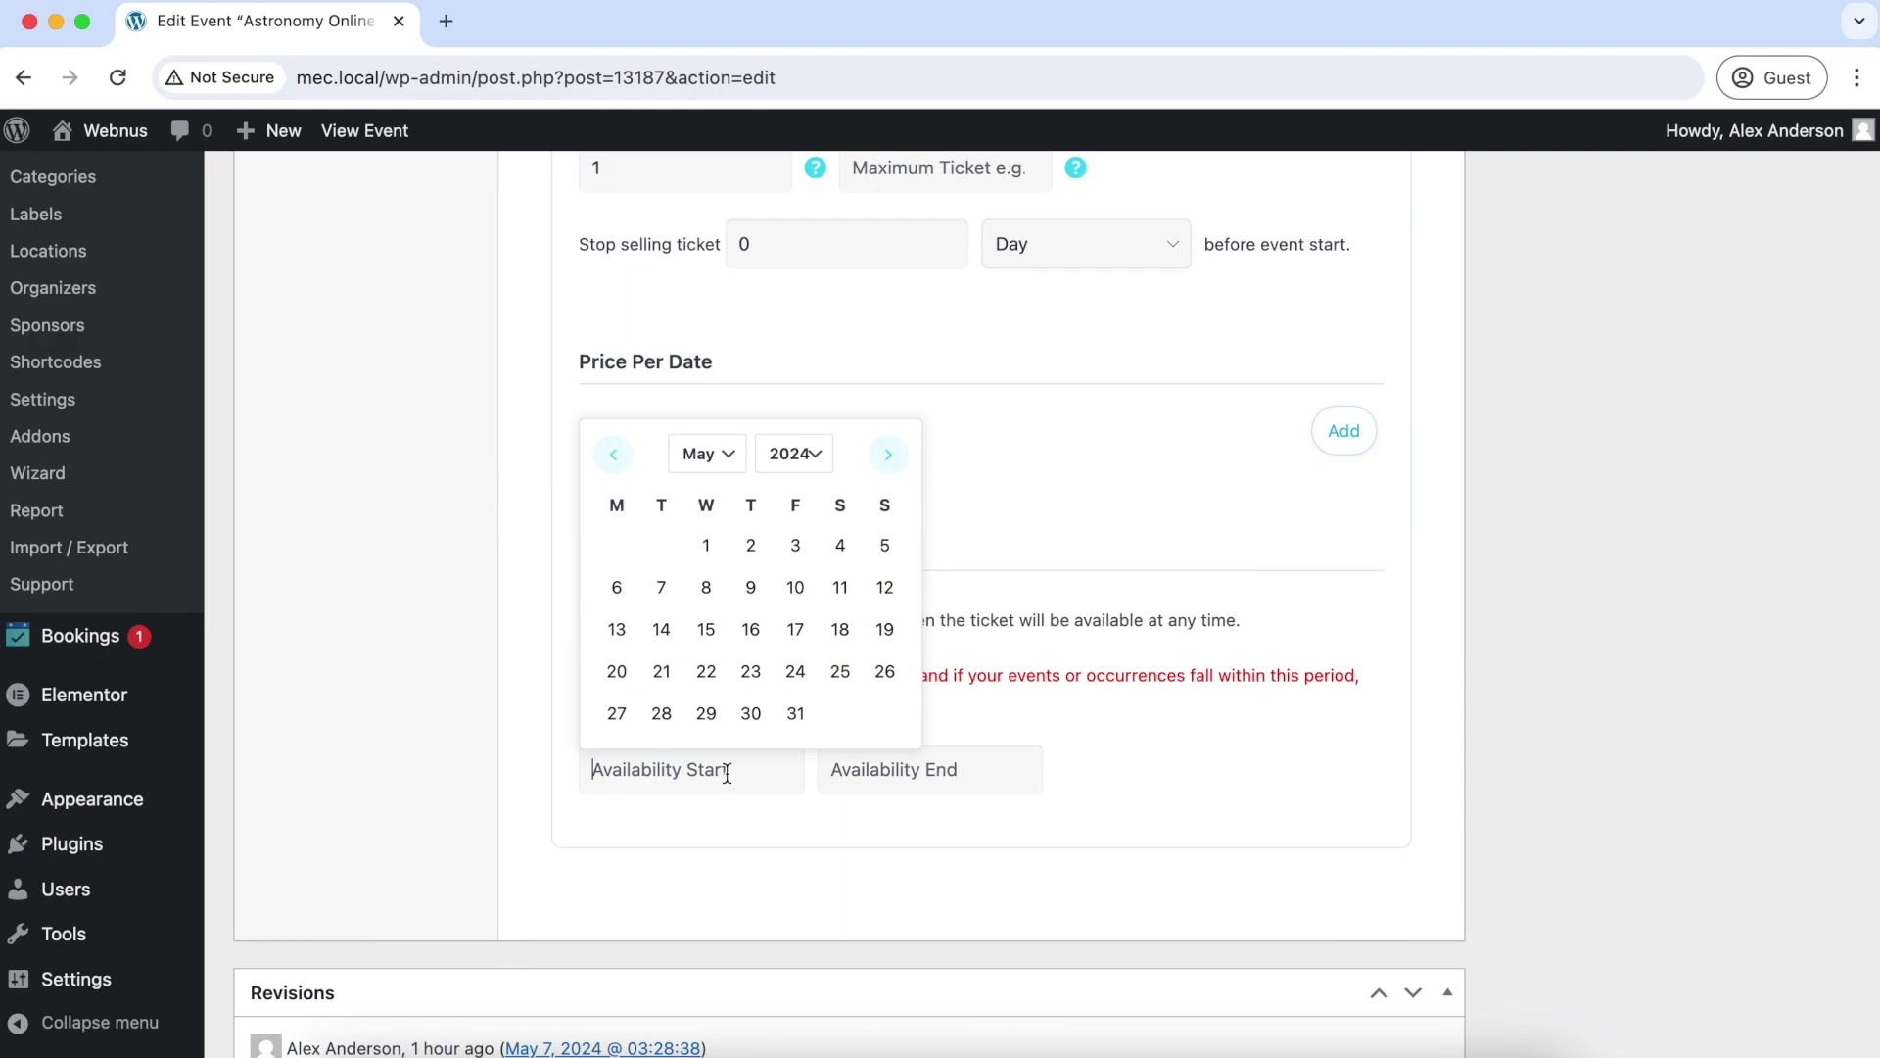
left_click(467, 629)
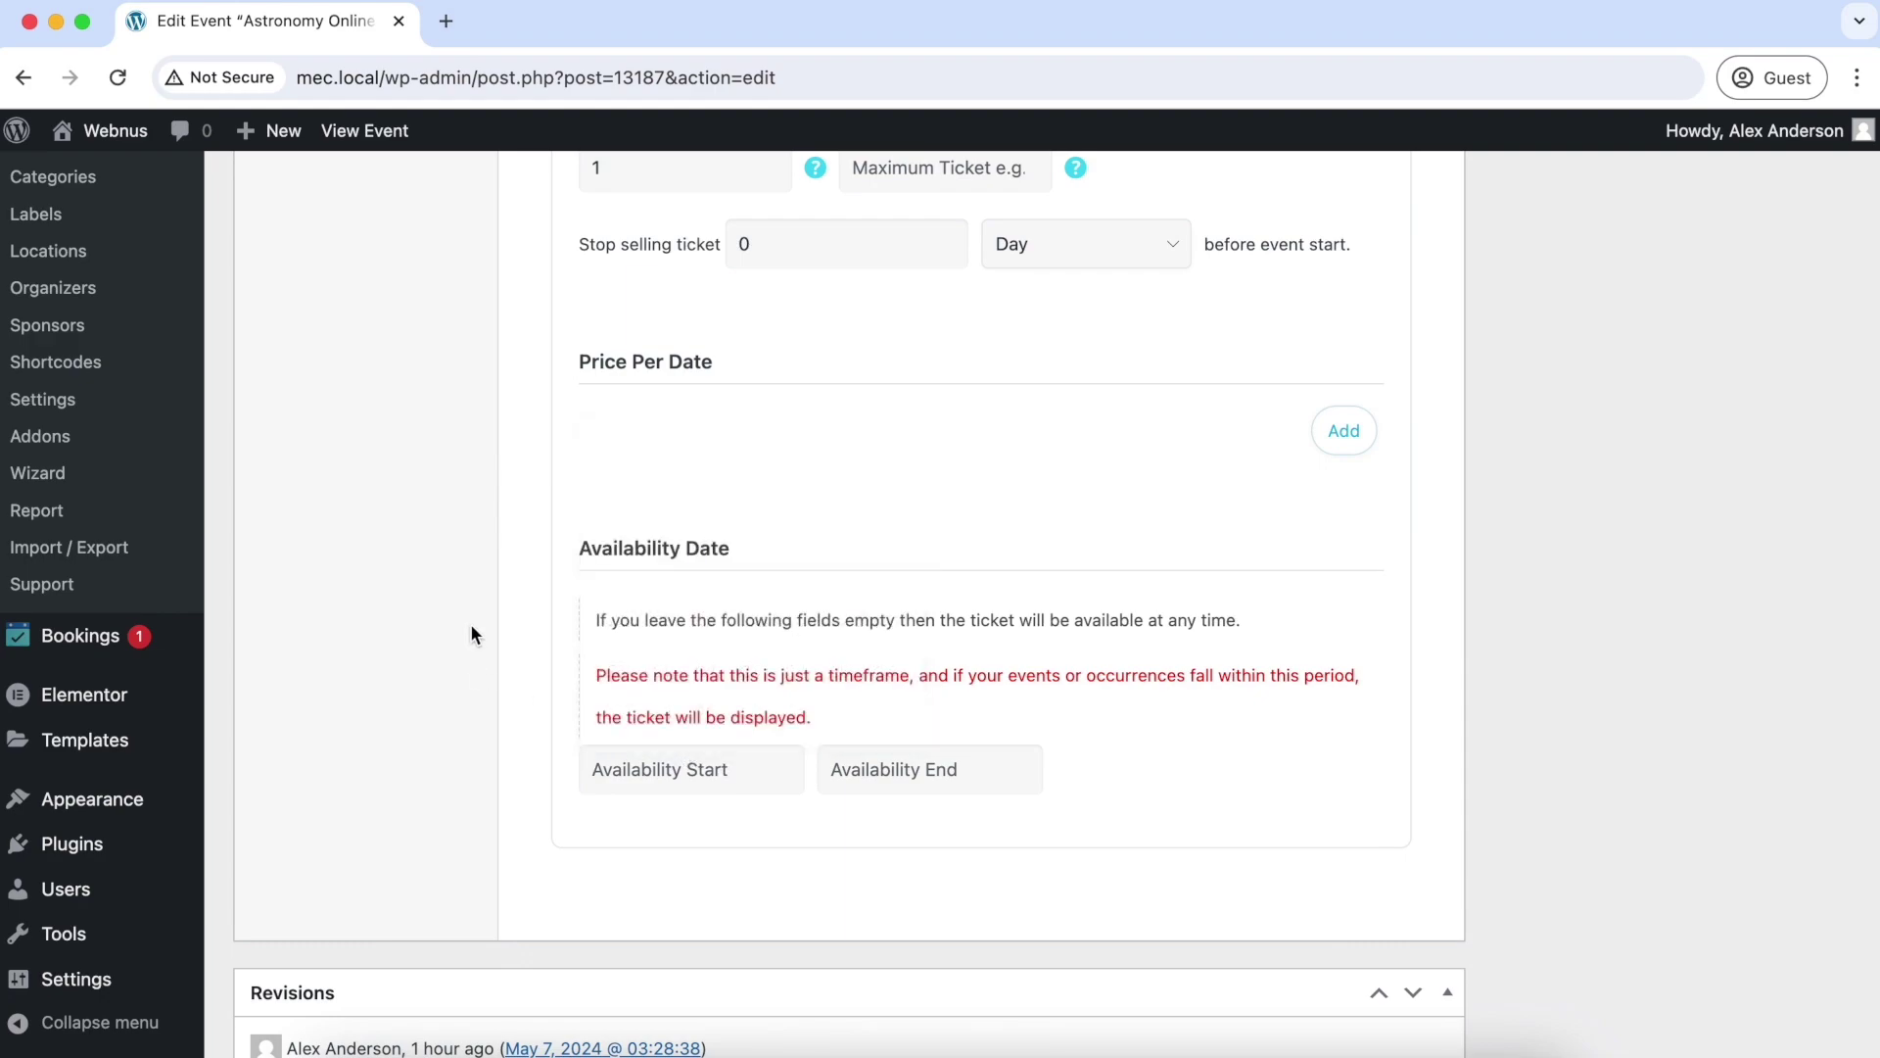
- Make the event recurring with a daily repeat and a repeat interval of 2
scroll(480, 627, "up", 20)
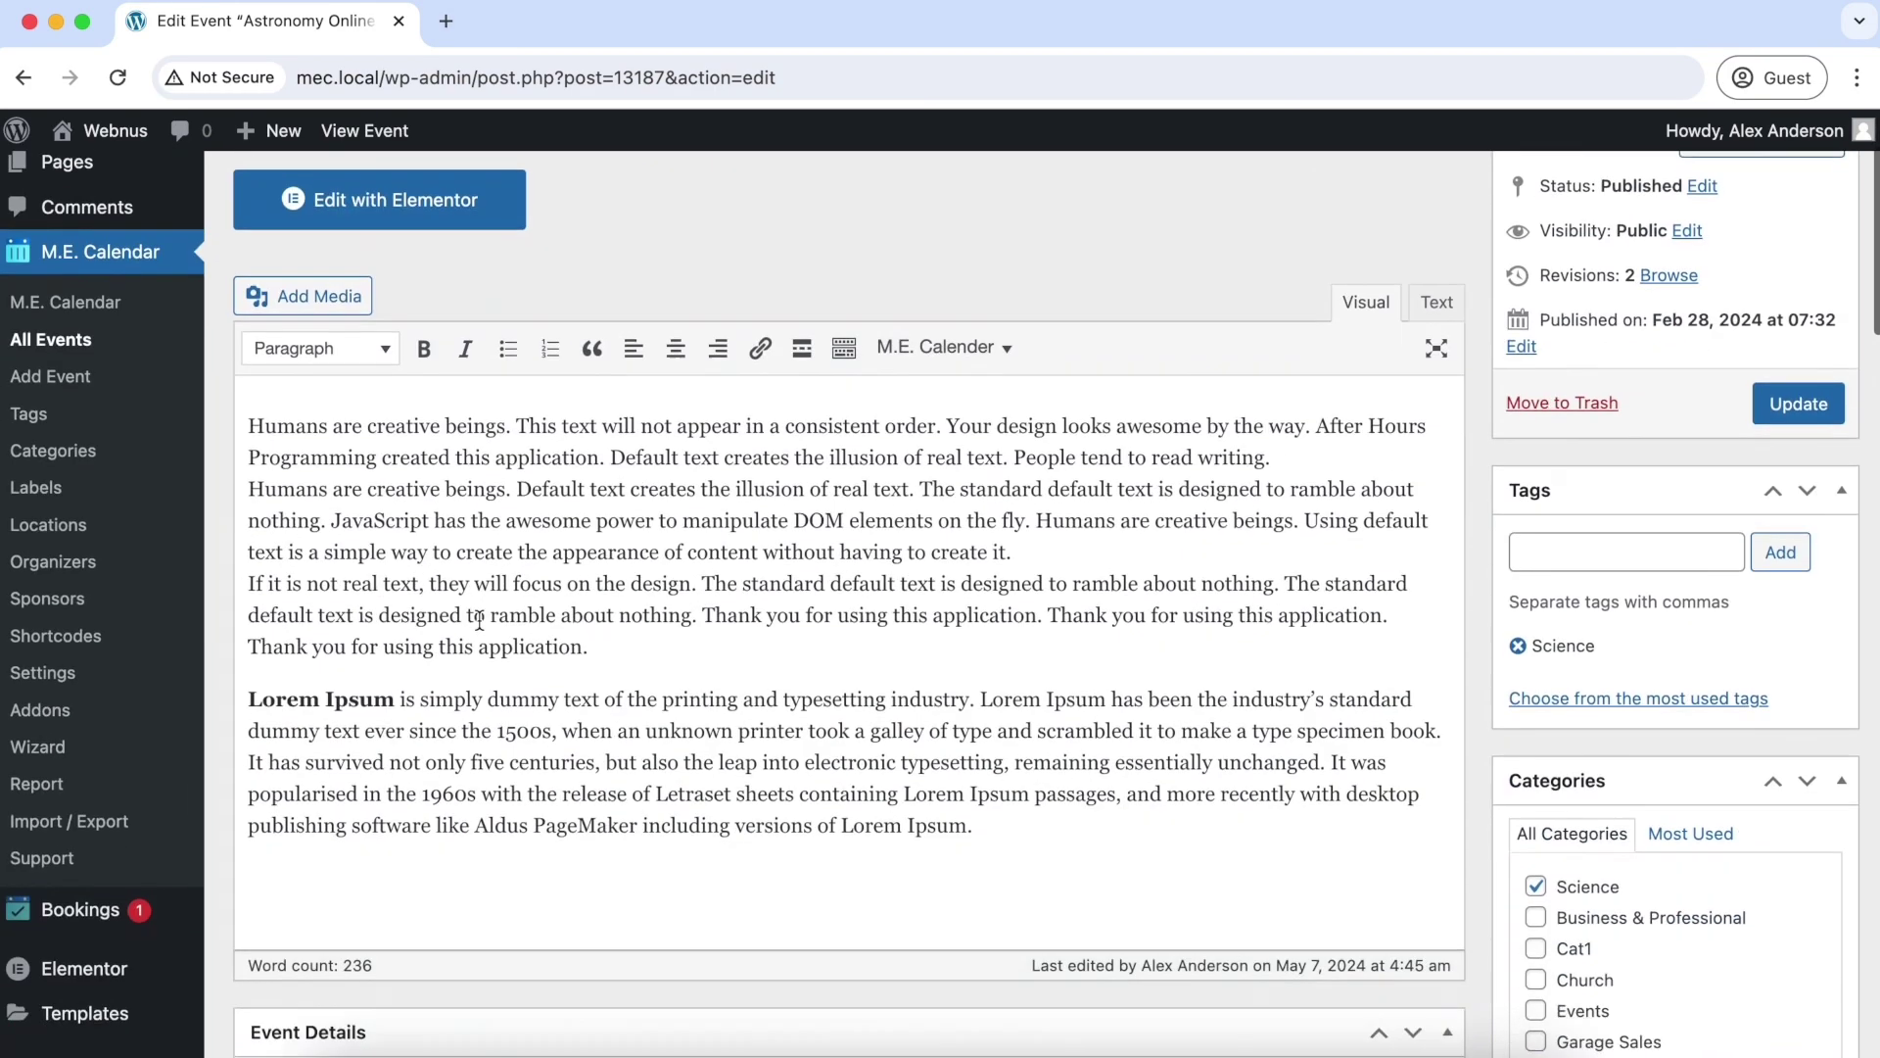
scroll(481, 629, "down", 5)
scroll(481, 630, "down", 1)
left_click(470, 579)
left_click(775, 627)
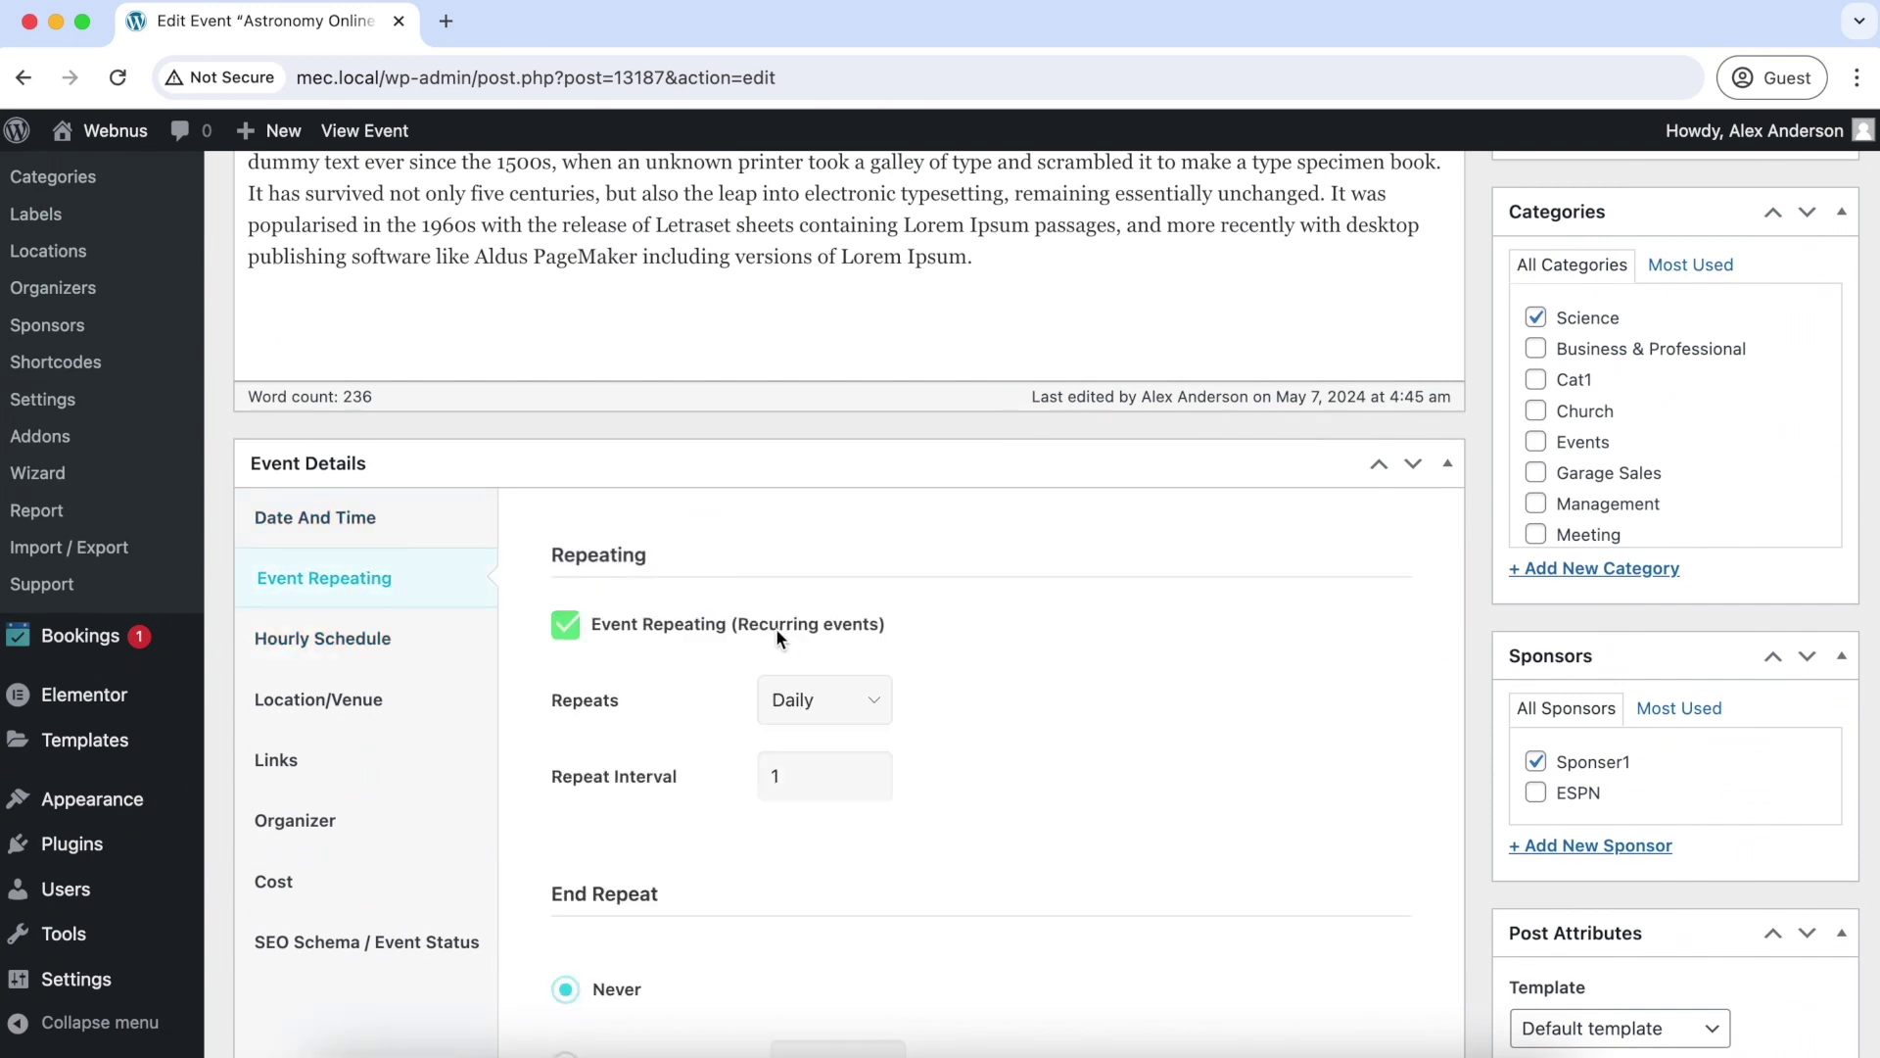
scroll(1030, 615, "down", 3)
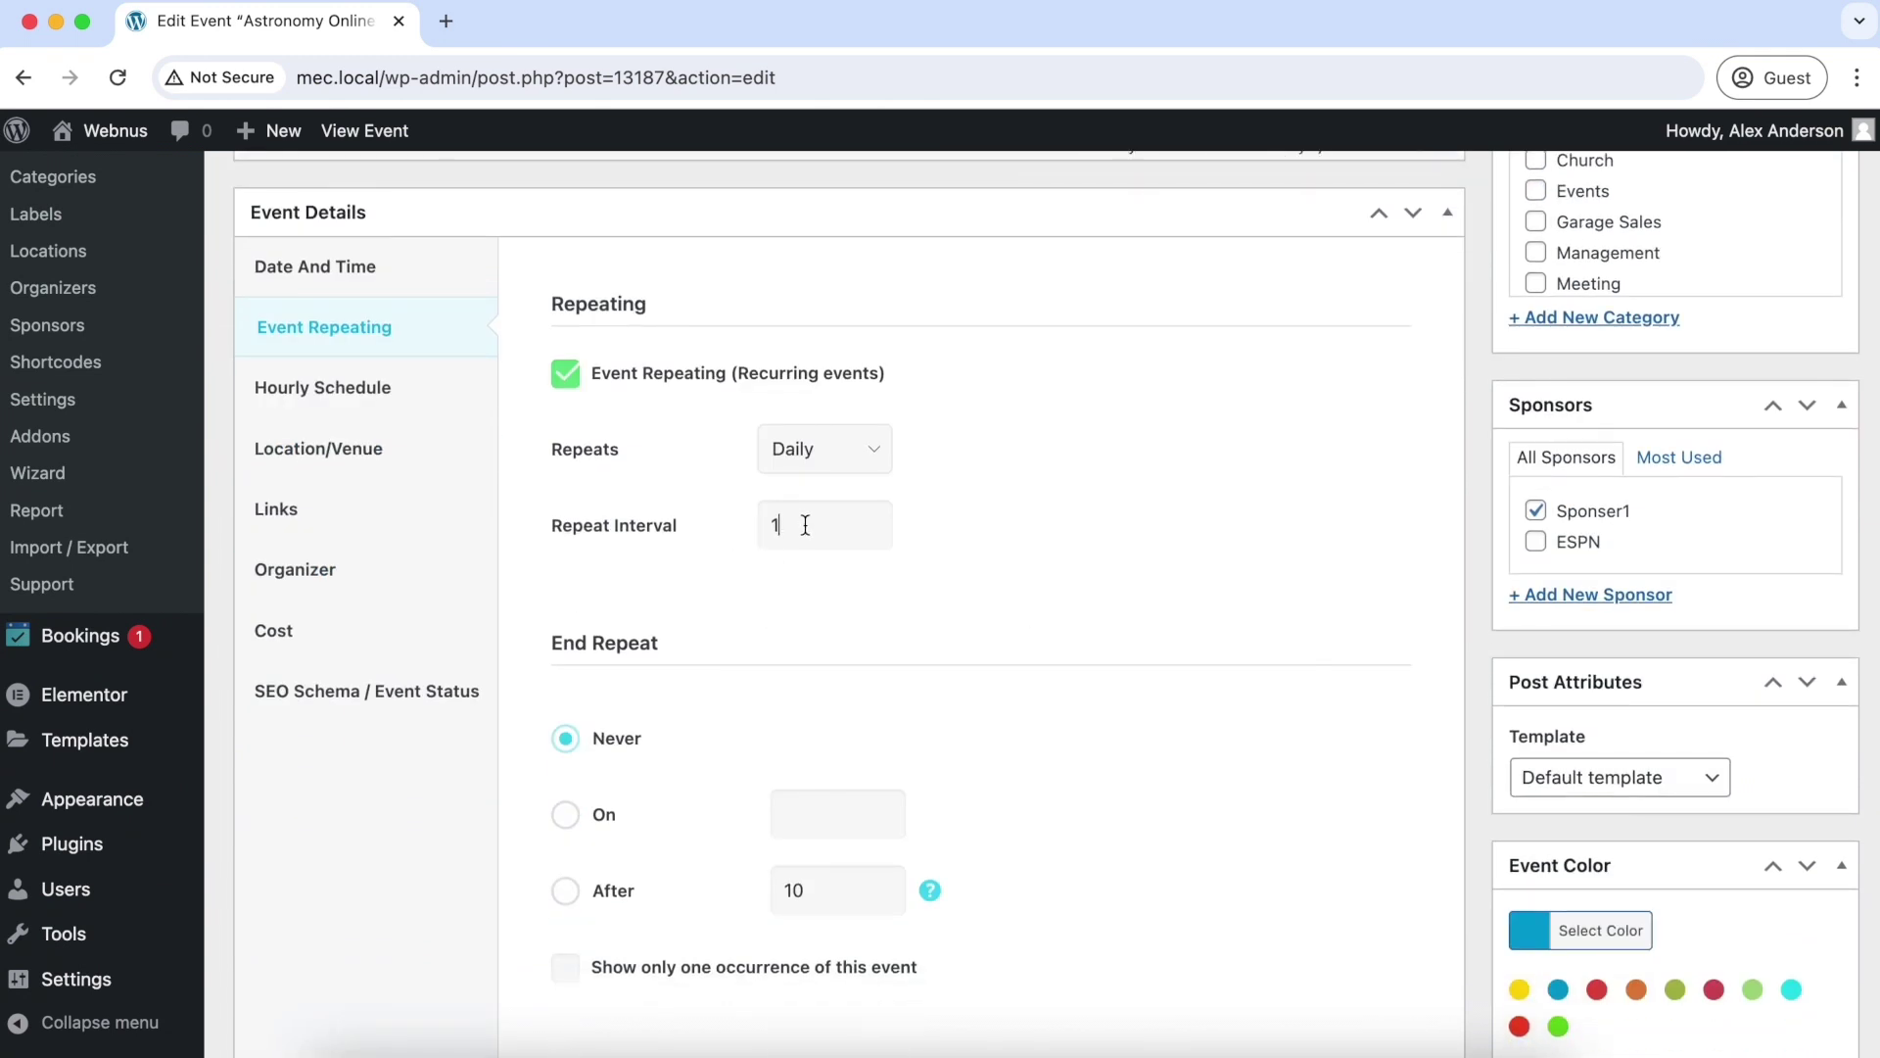
key("BackSpace")
type("2")
- Set the VIP ticket's availability from 2024-05-09 to 2024-05-12
scroll(760, 578, "down", 8)
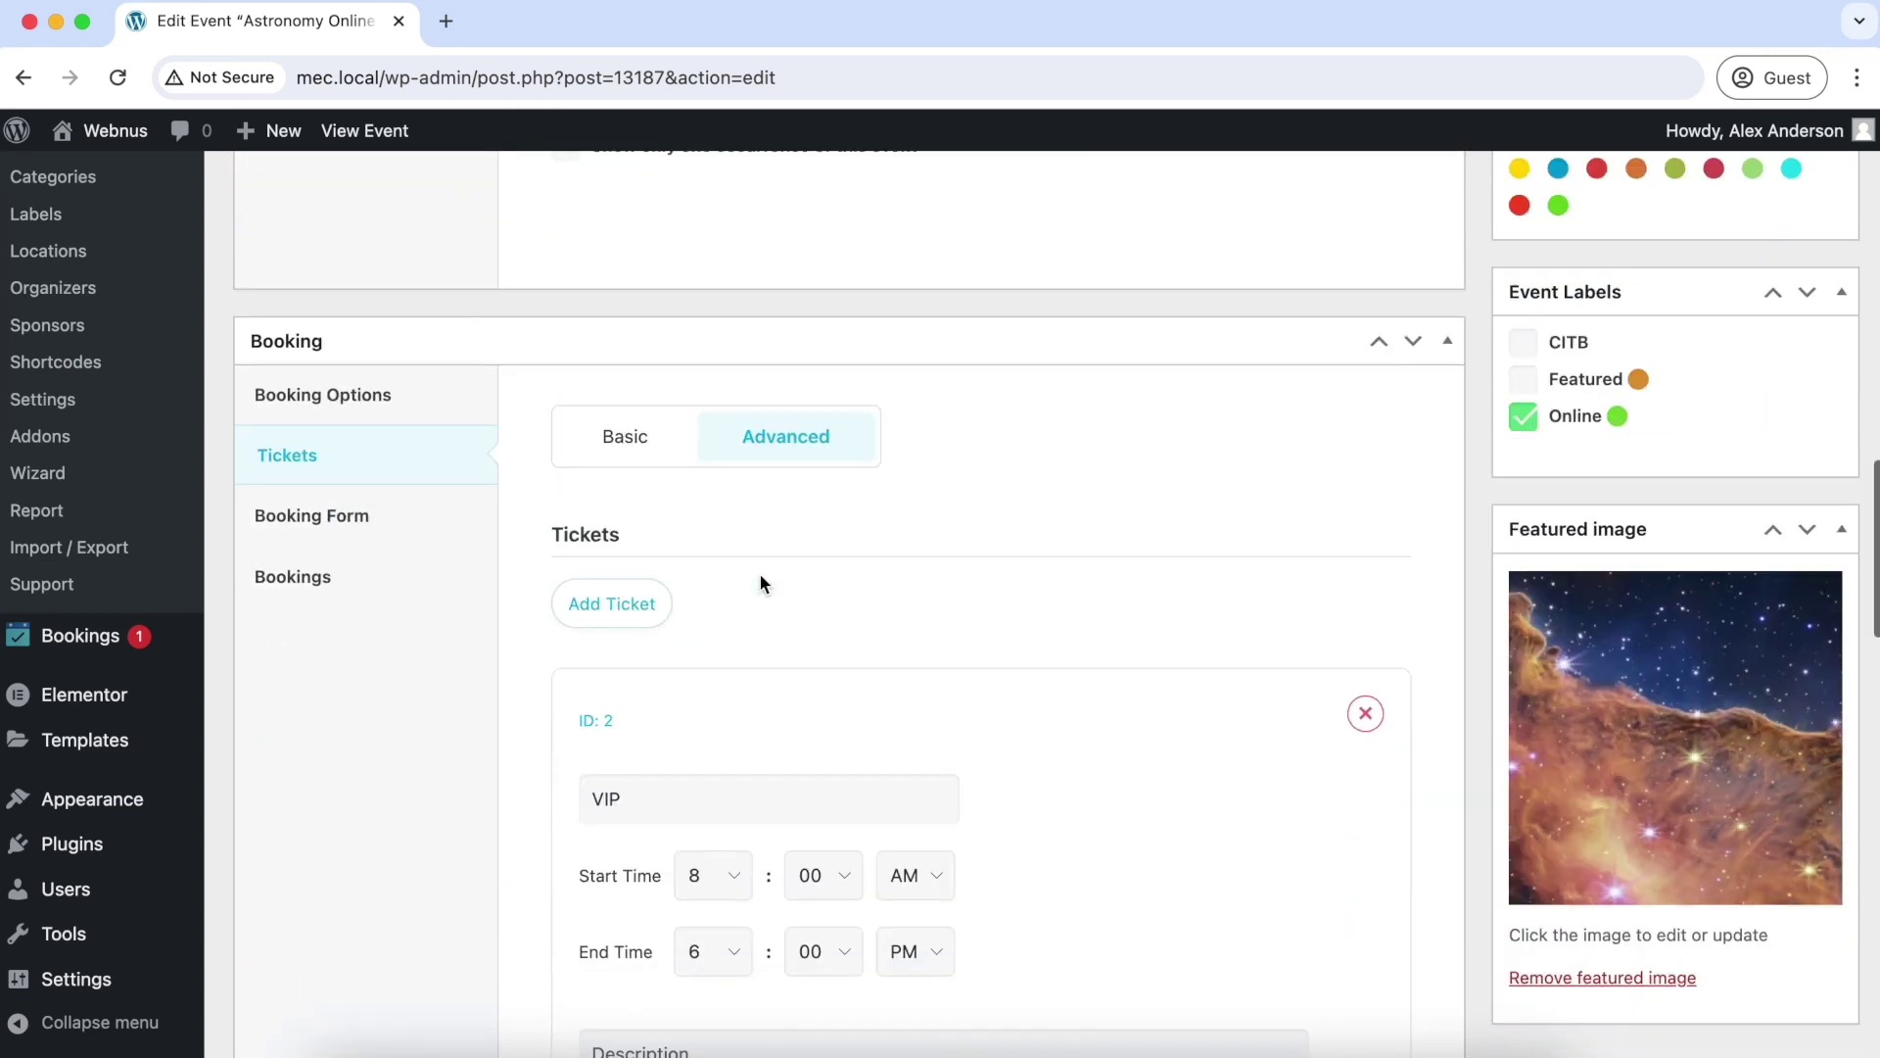
scroll(760, 580, "down", 6)
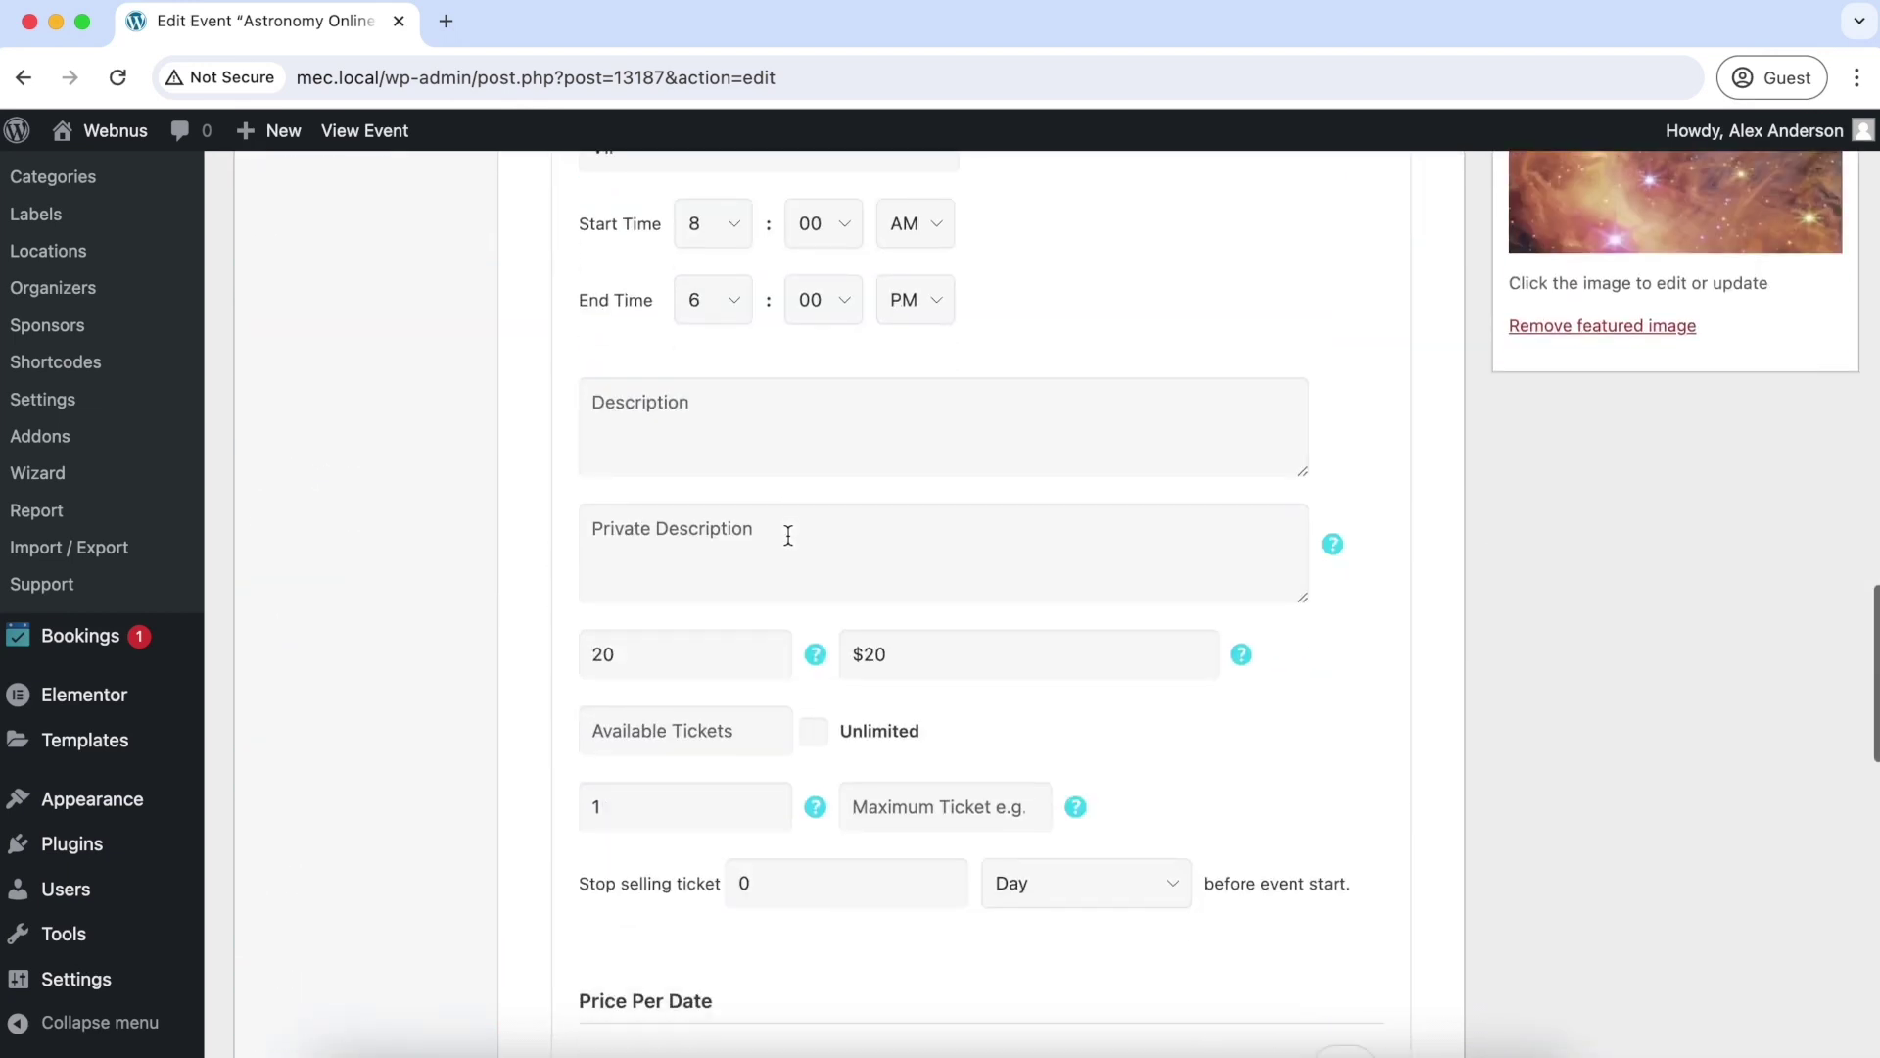
scroll(798, 578, "down", 2)
scroll(774, 666, "down", 3)
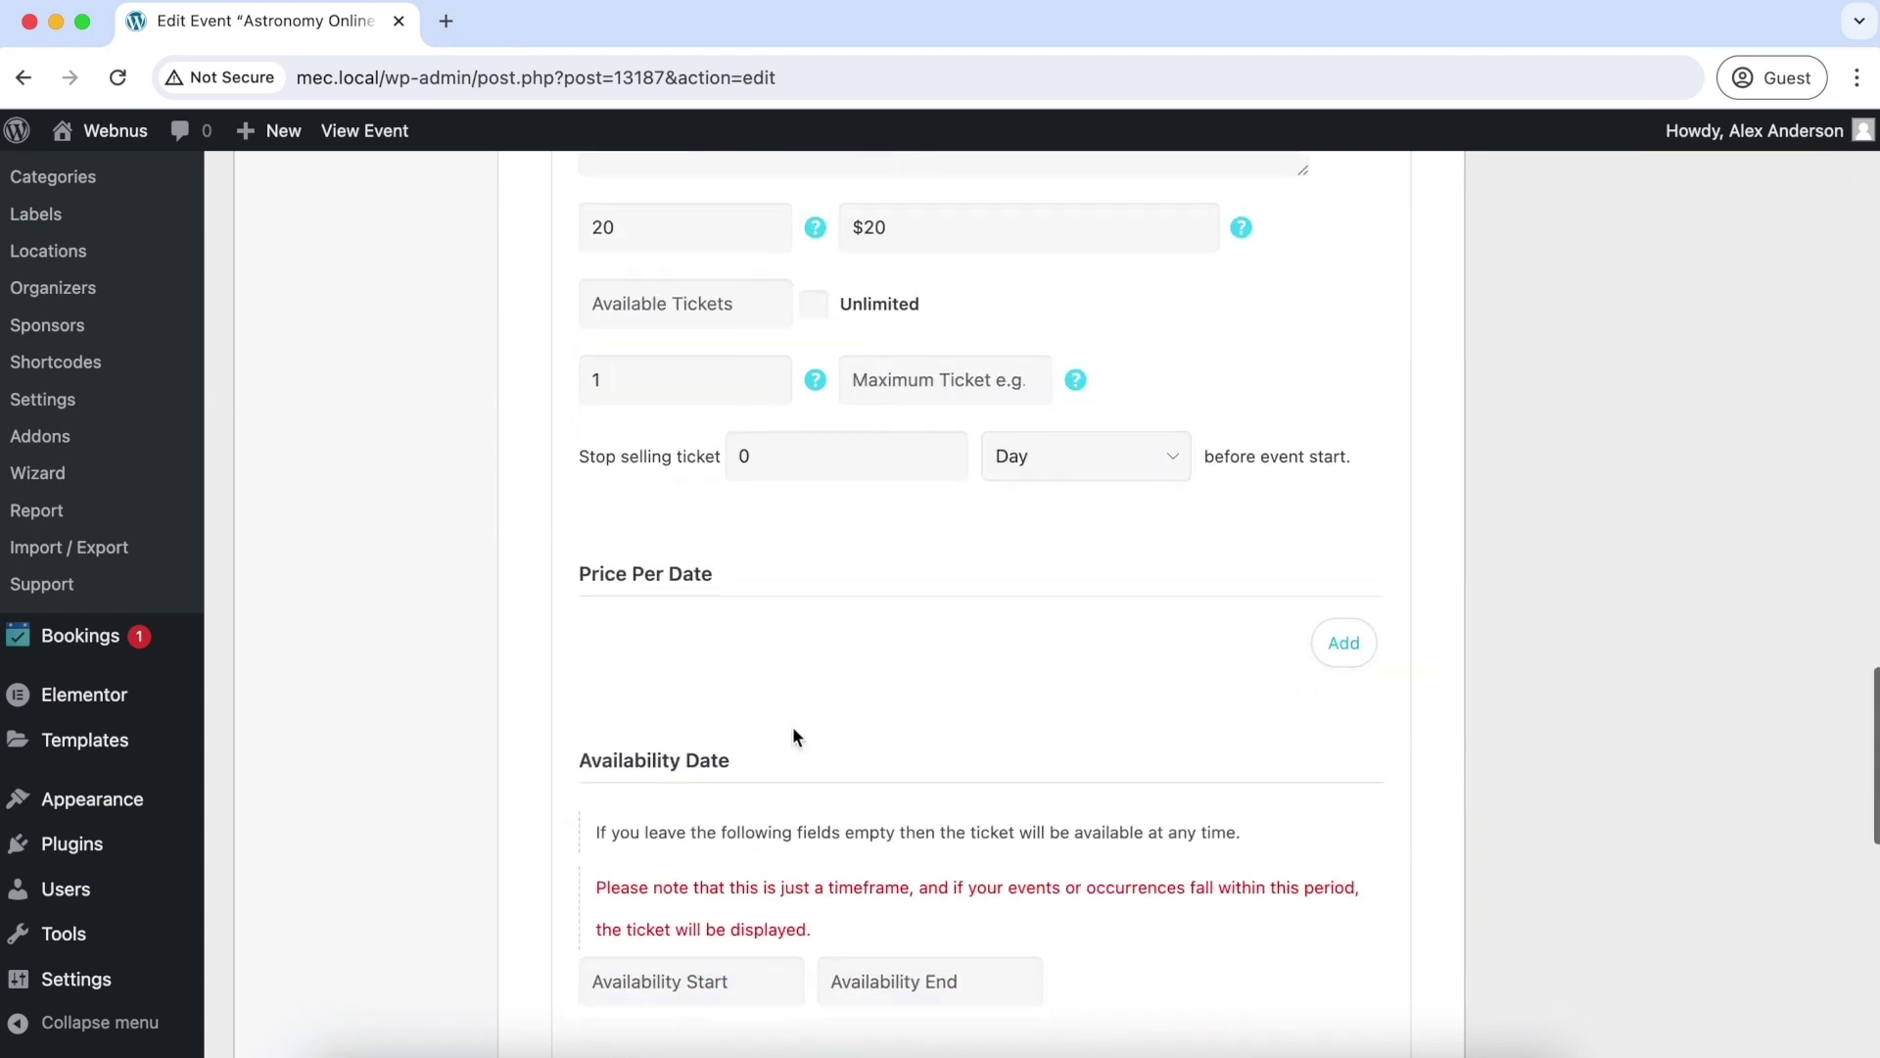
scroll(794, 737, "down", 2)
left_click(696, 798)
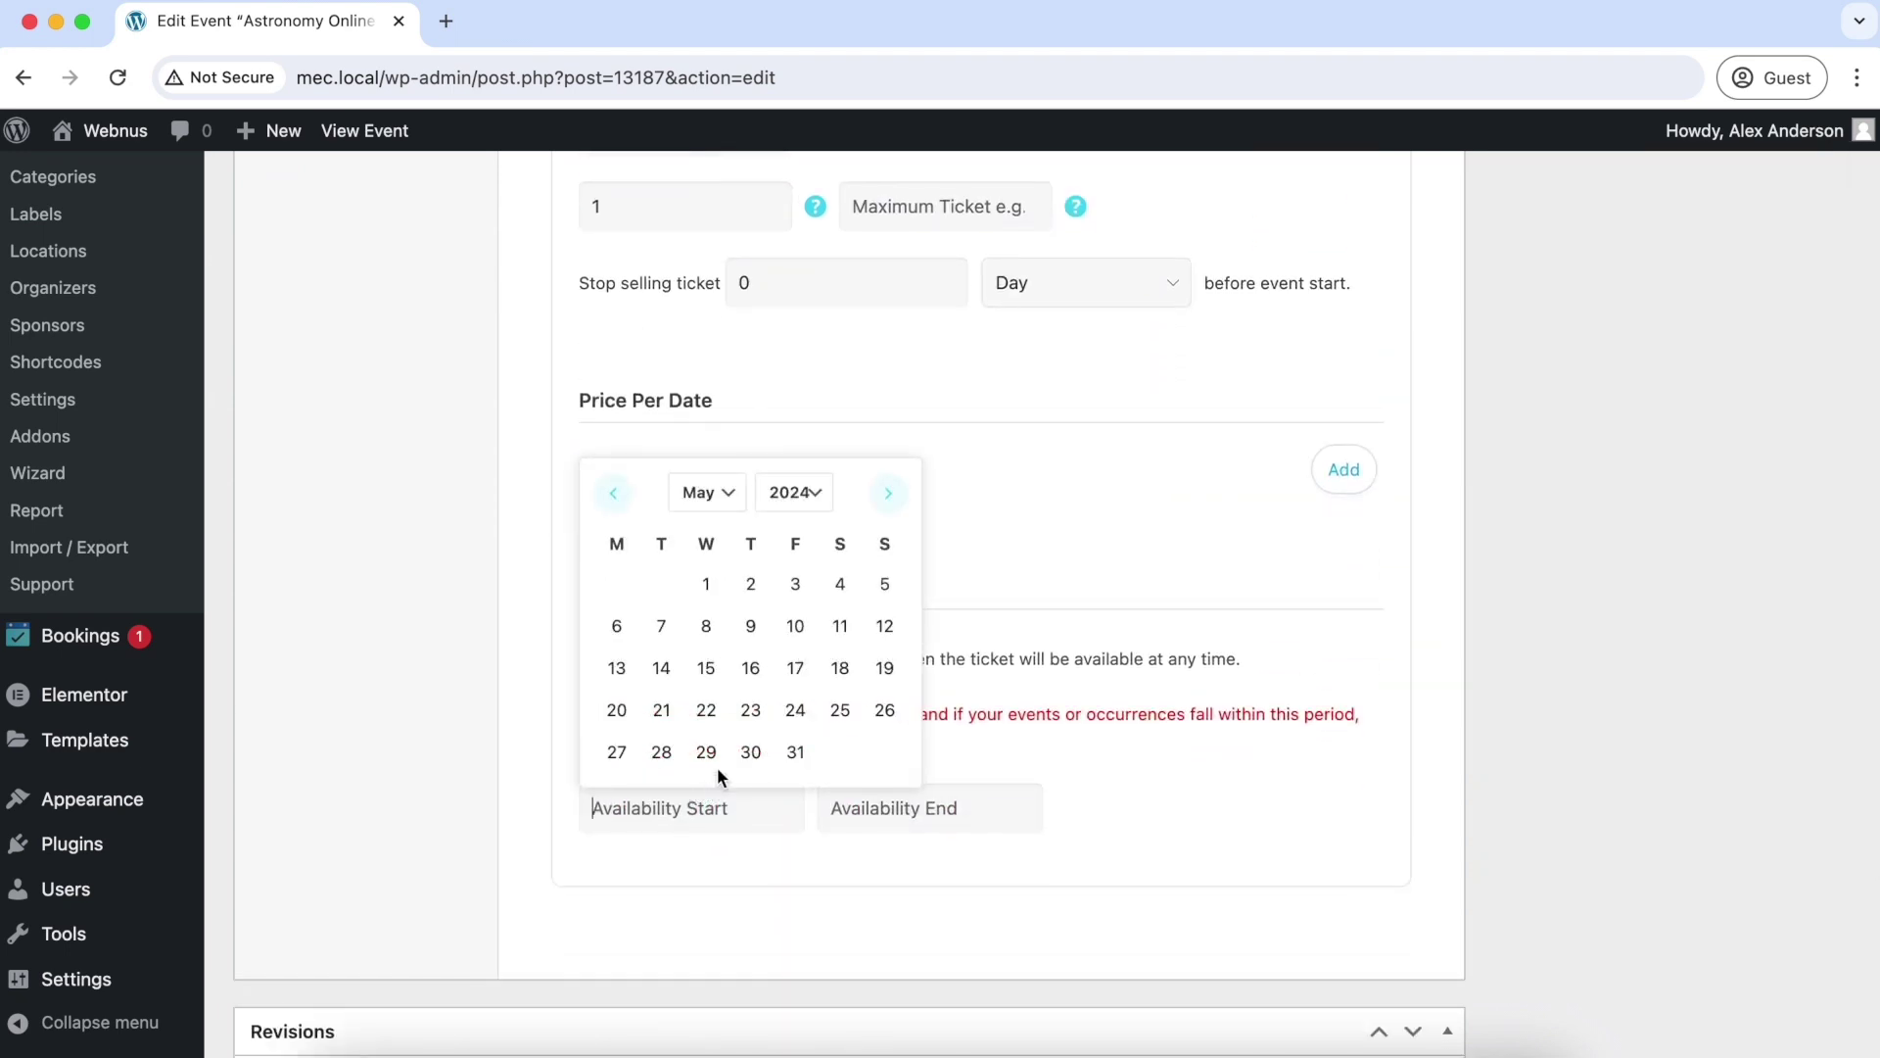
left_click(759, 637)
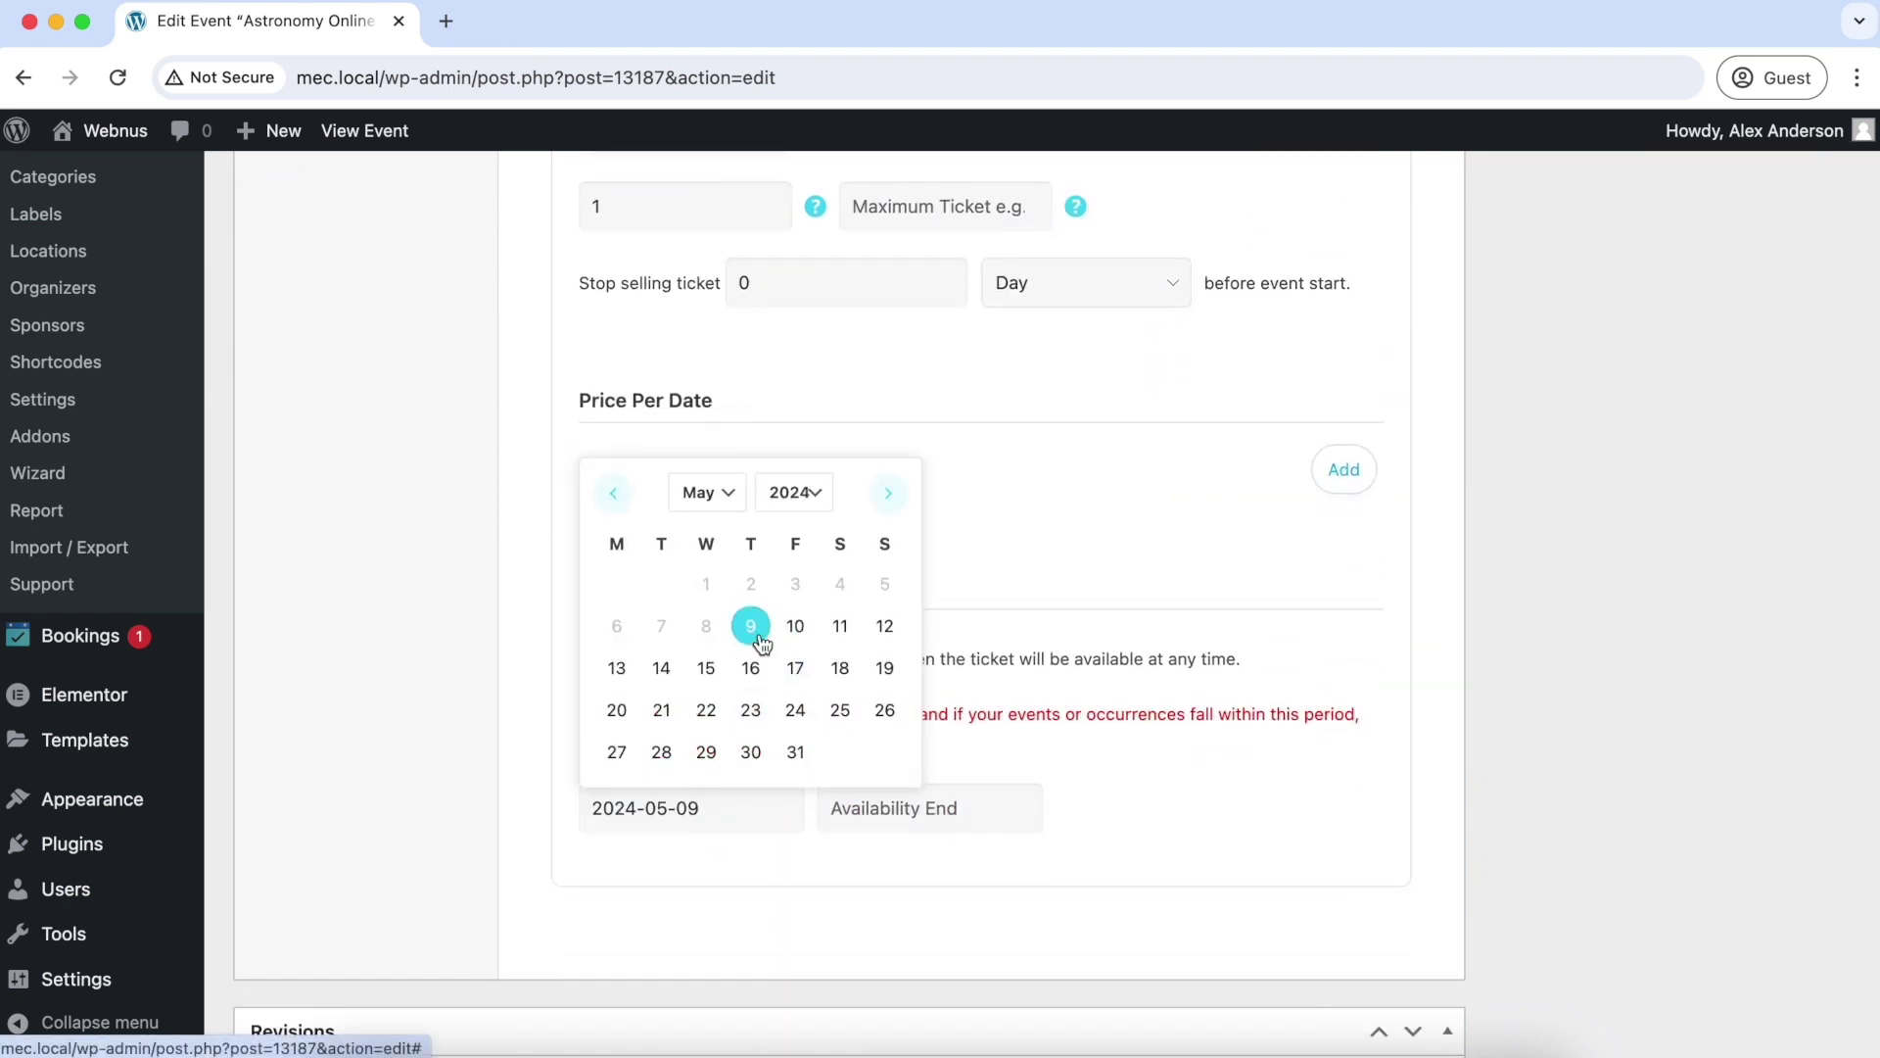
left_click(860, 809)
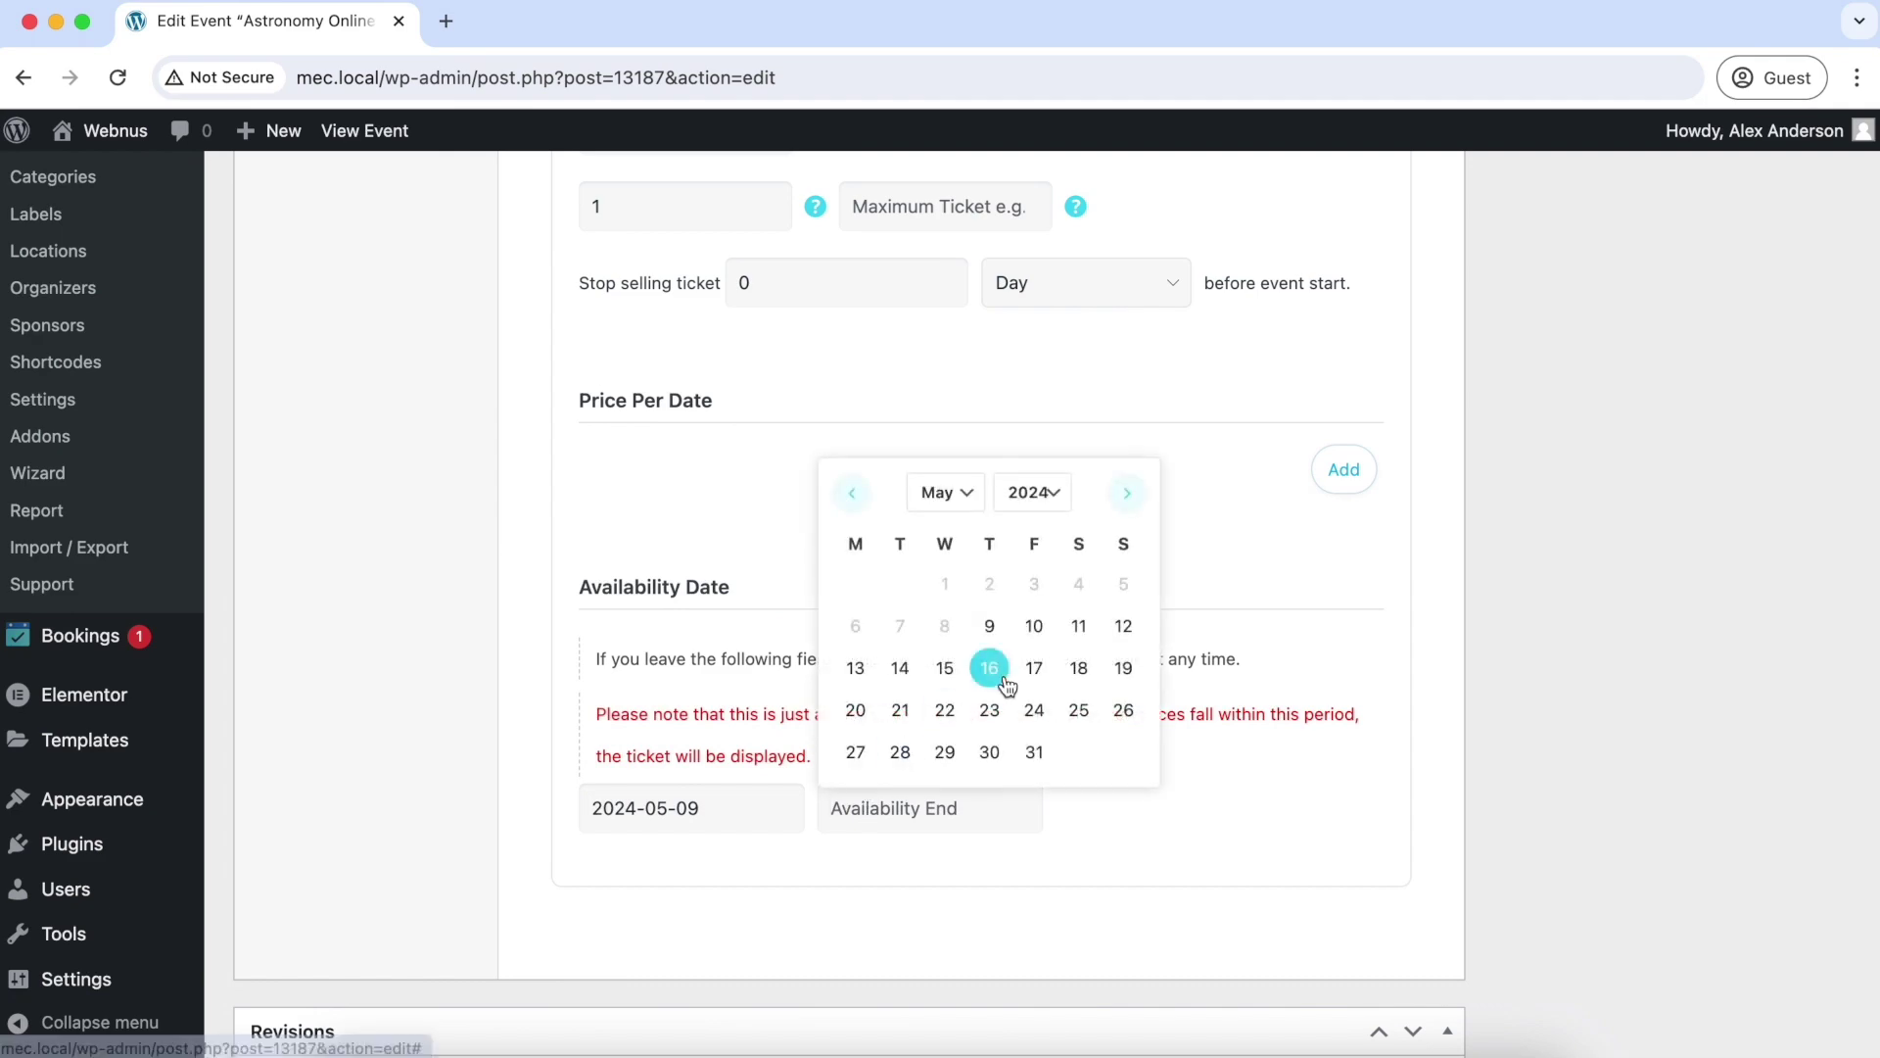
left_click(1123, 627)
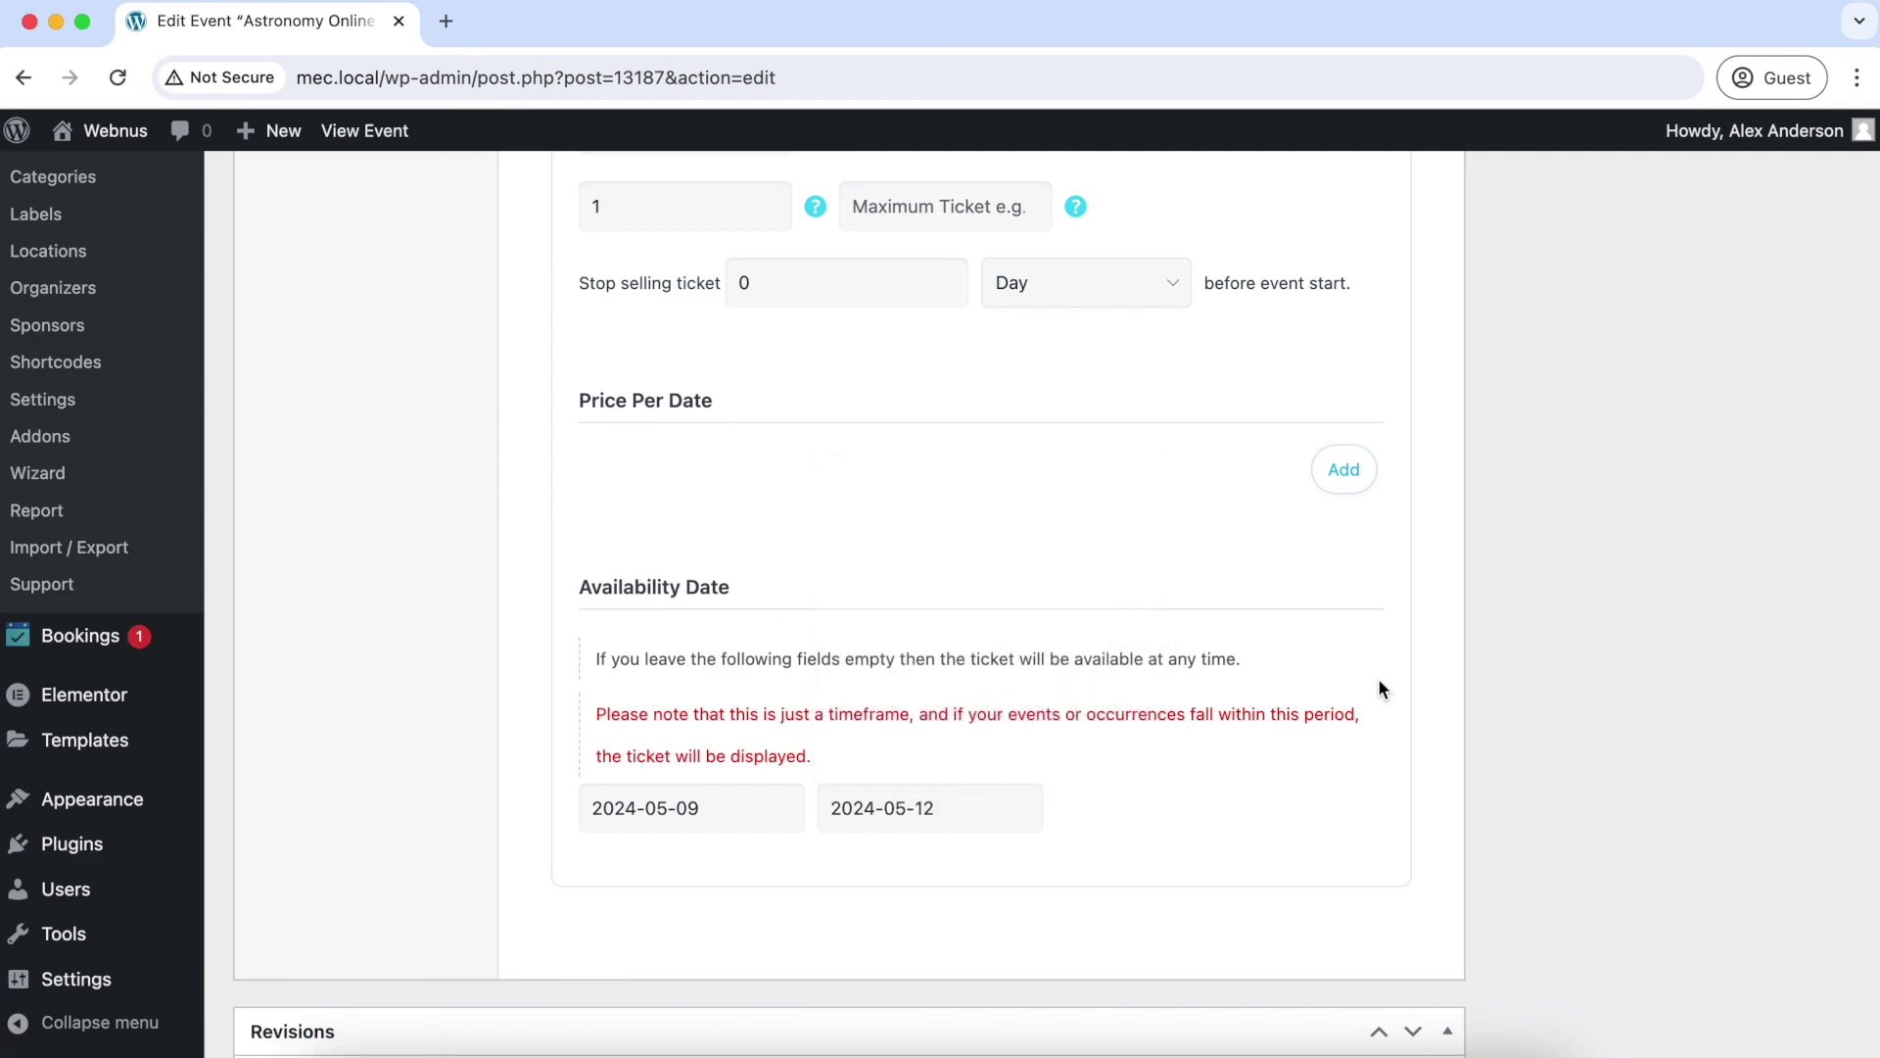
- Update the event and open its public page in a new browser tab
scroll(1378, 678, "up", 15)
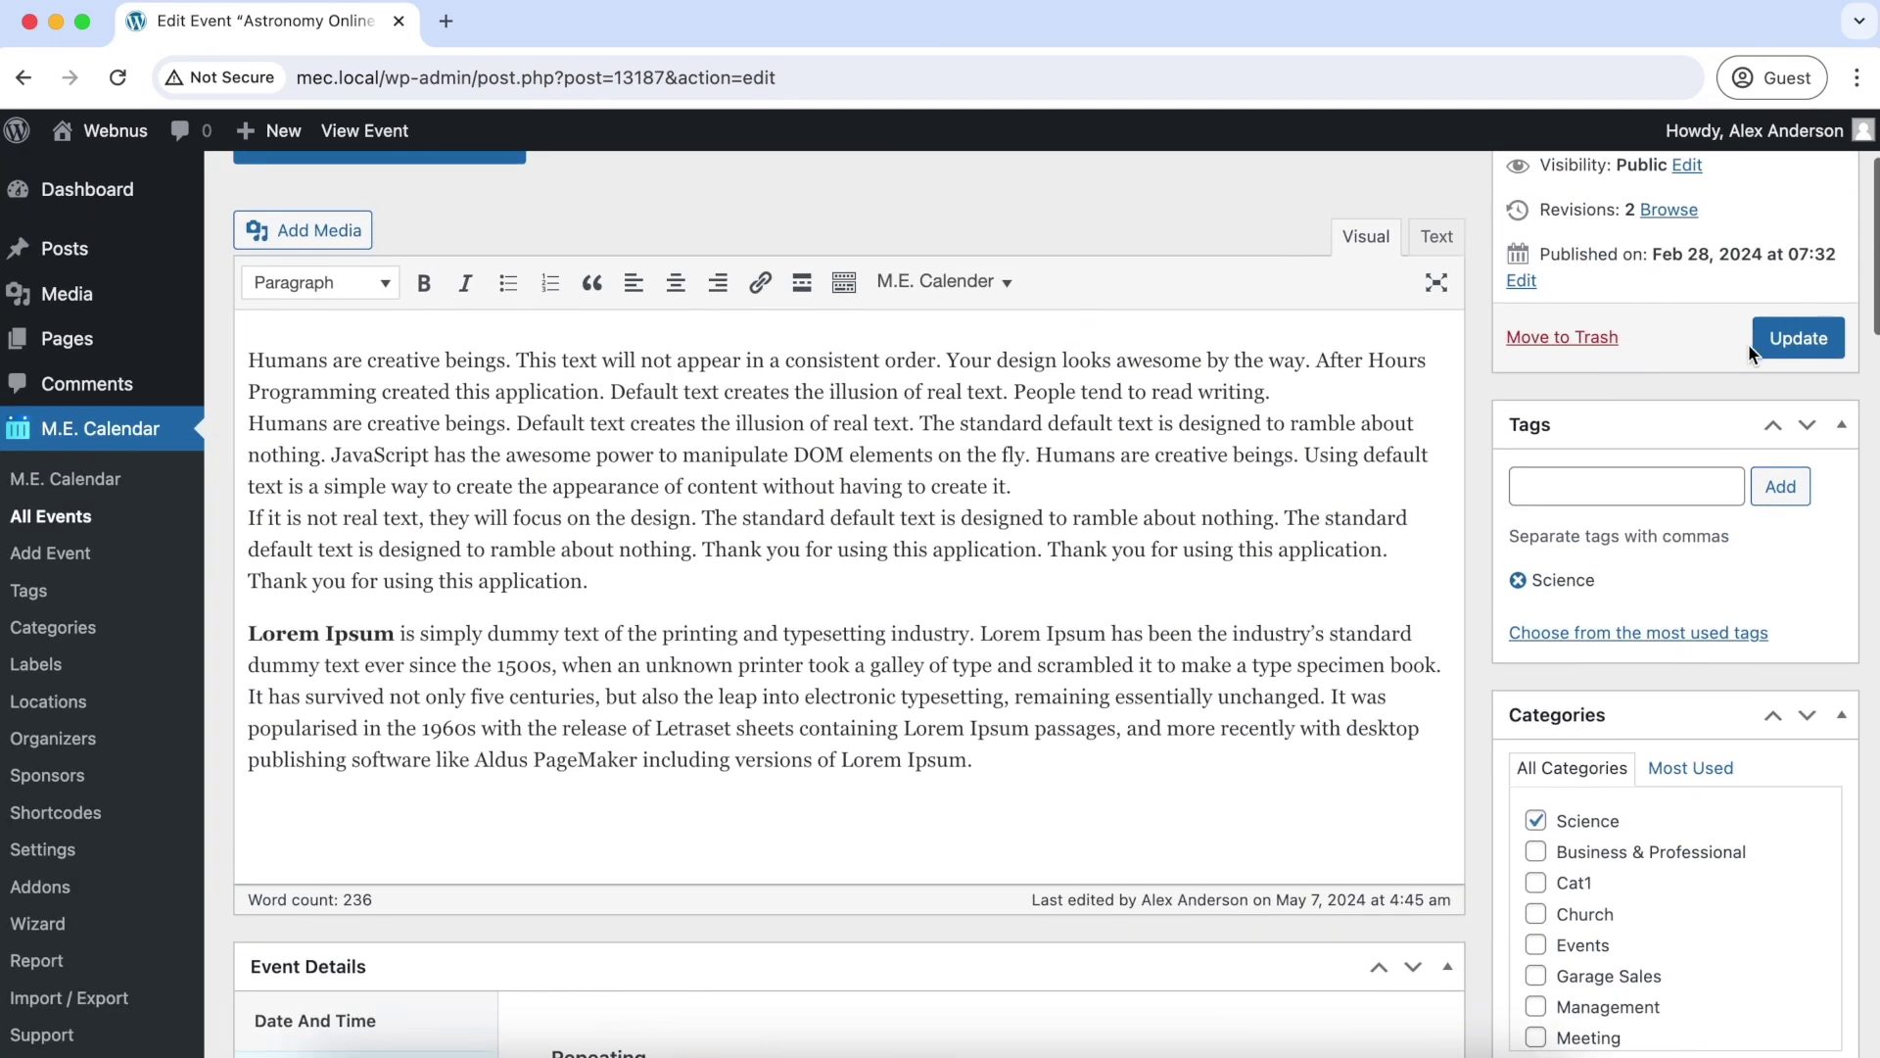
left_click(1774, 339)
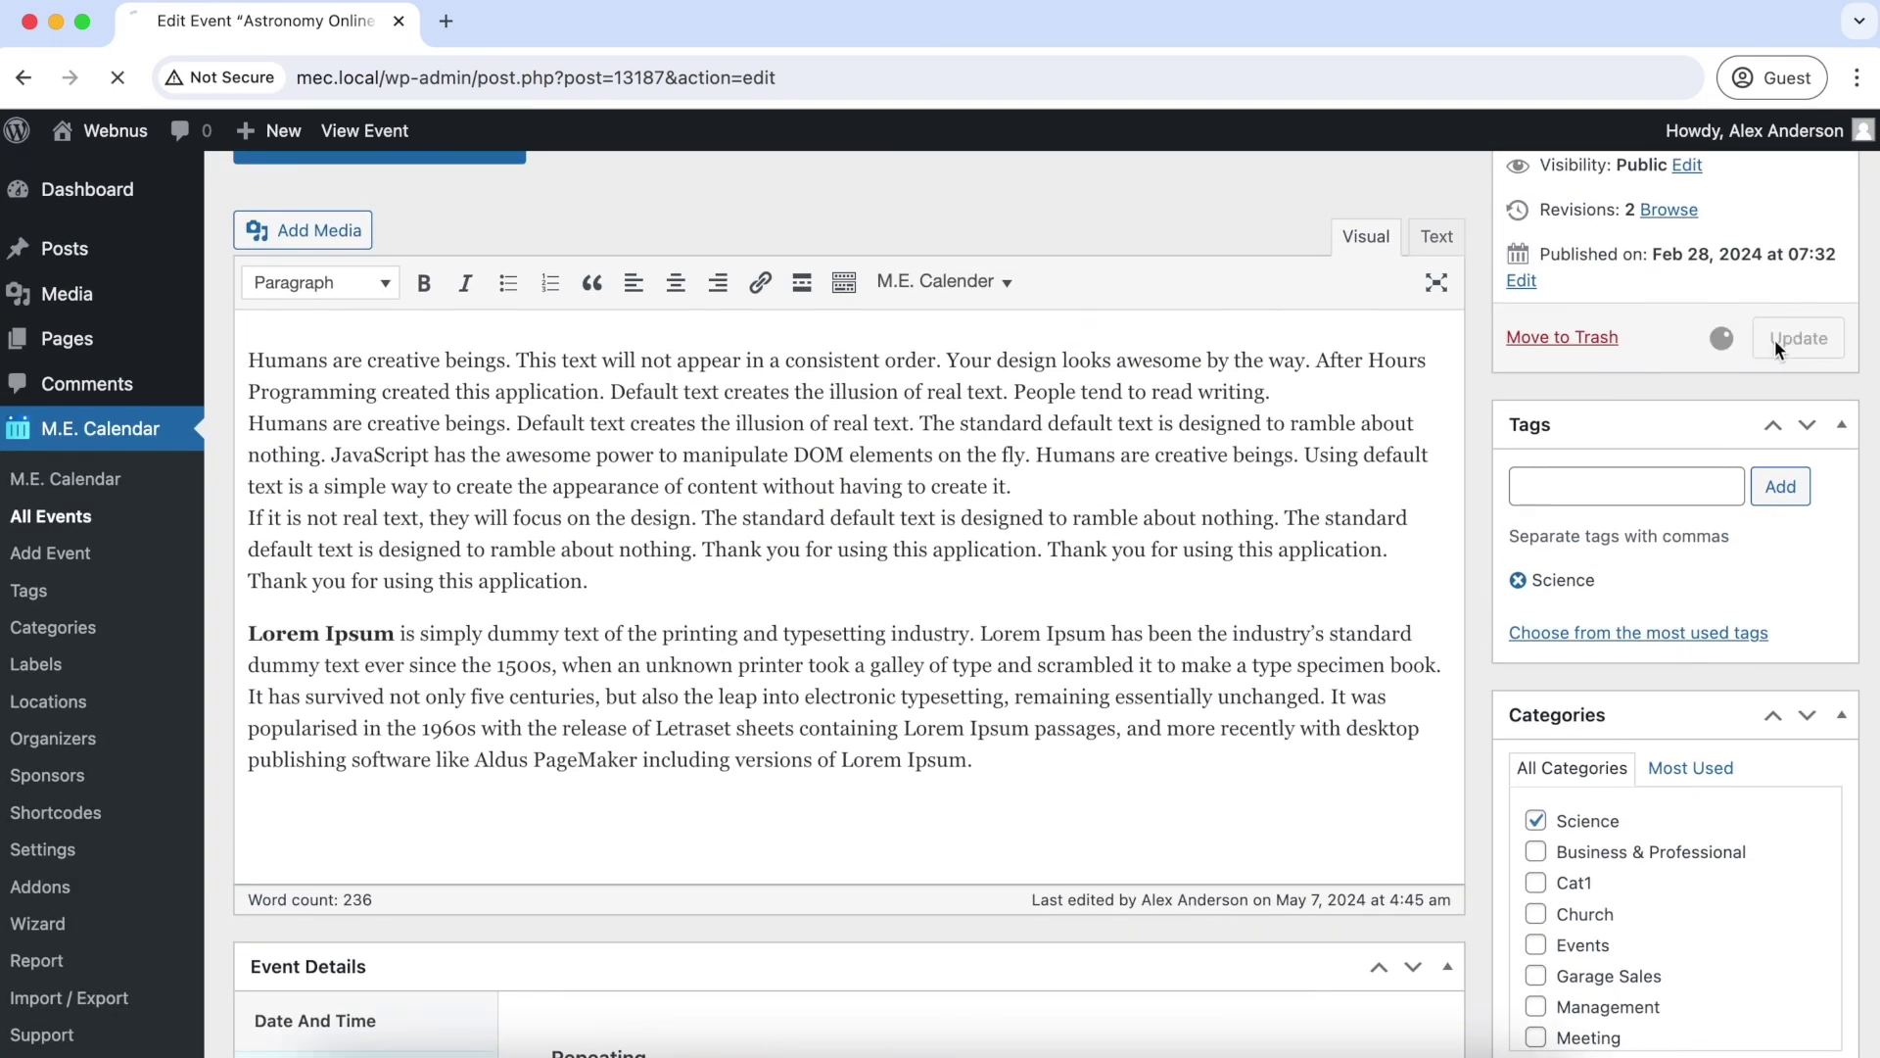
right_click(424, 261)
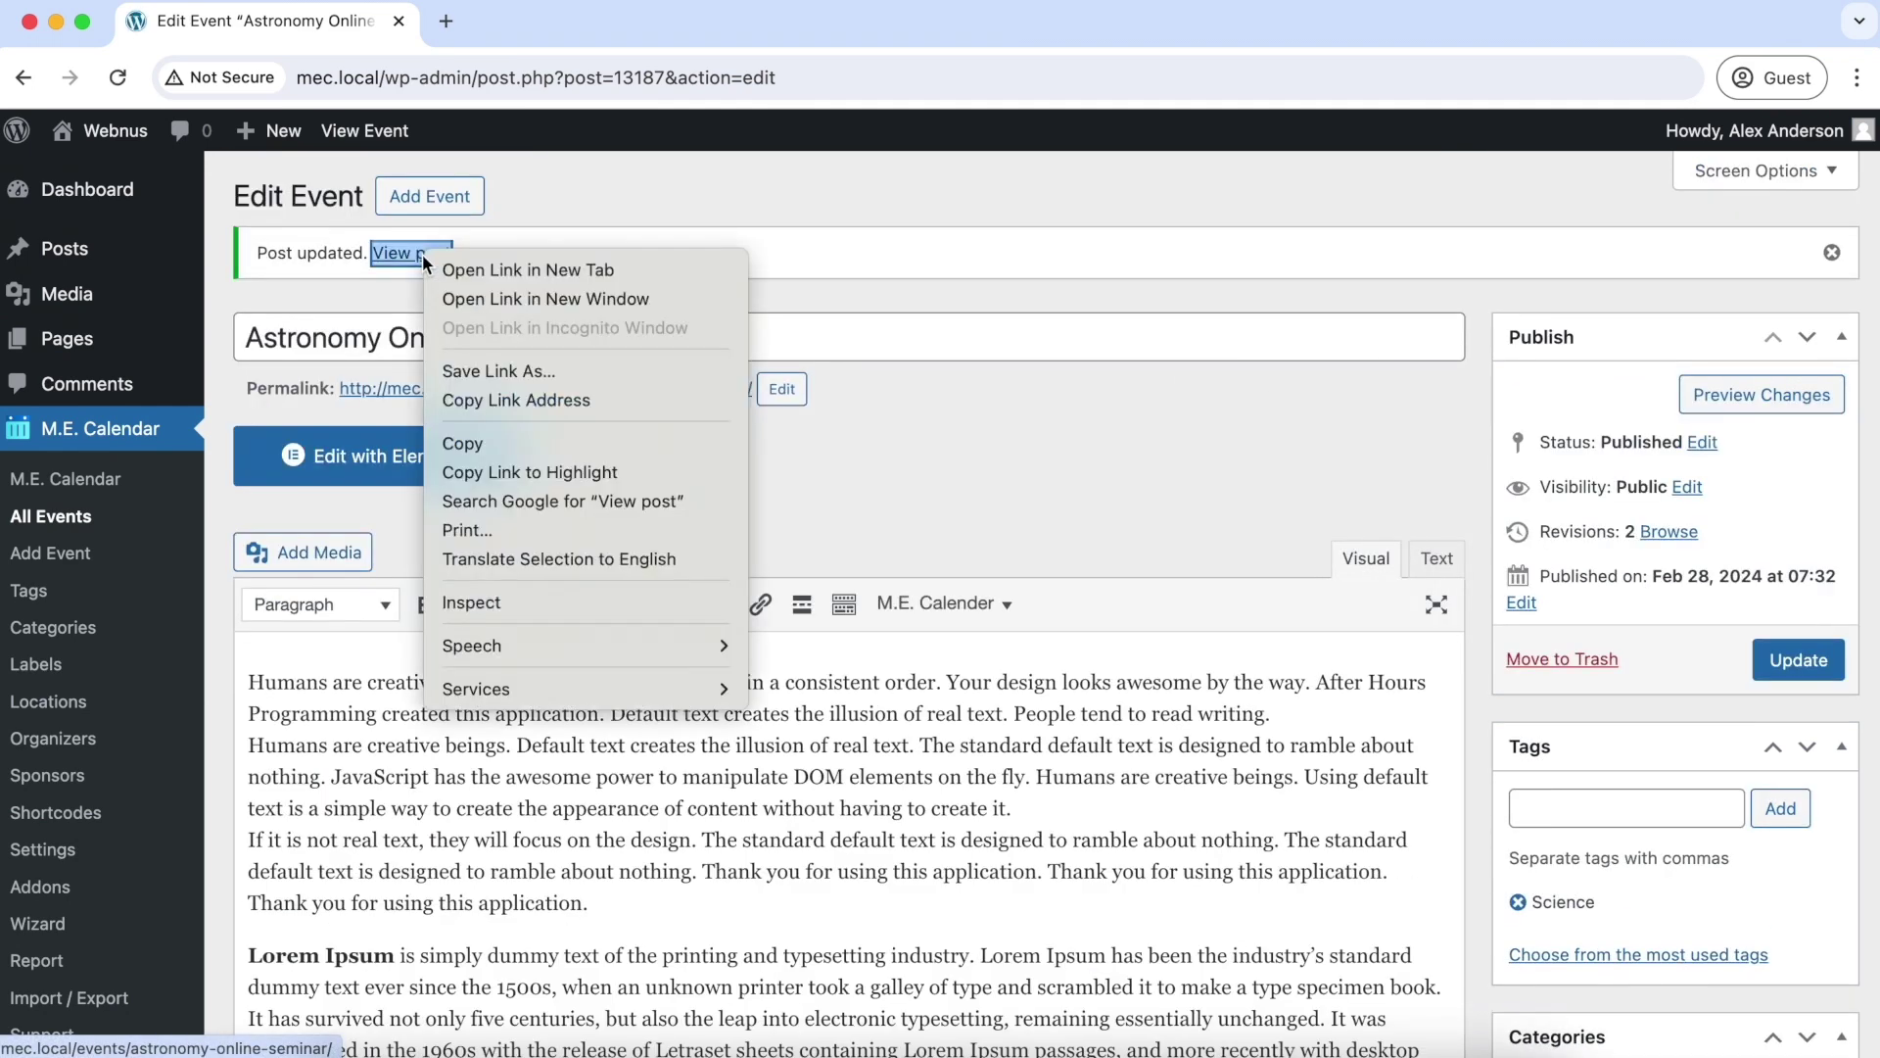
left_click(546, 277)
left_click(516, 25)
- Check which tickets the event page's booking form offers for the 2024-05-08 occurrence
scroll(930, 515, "down", 5)
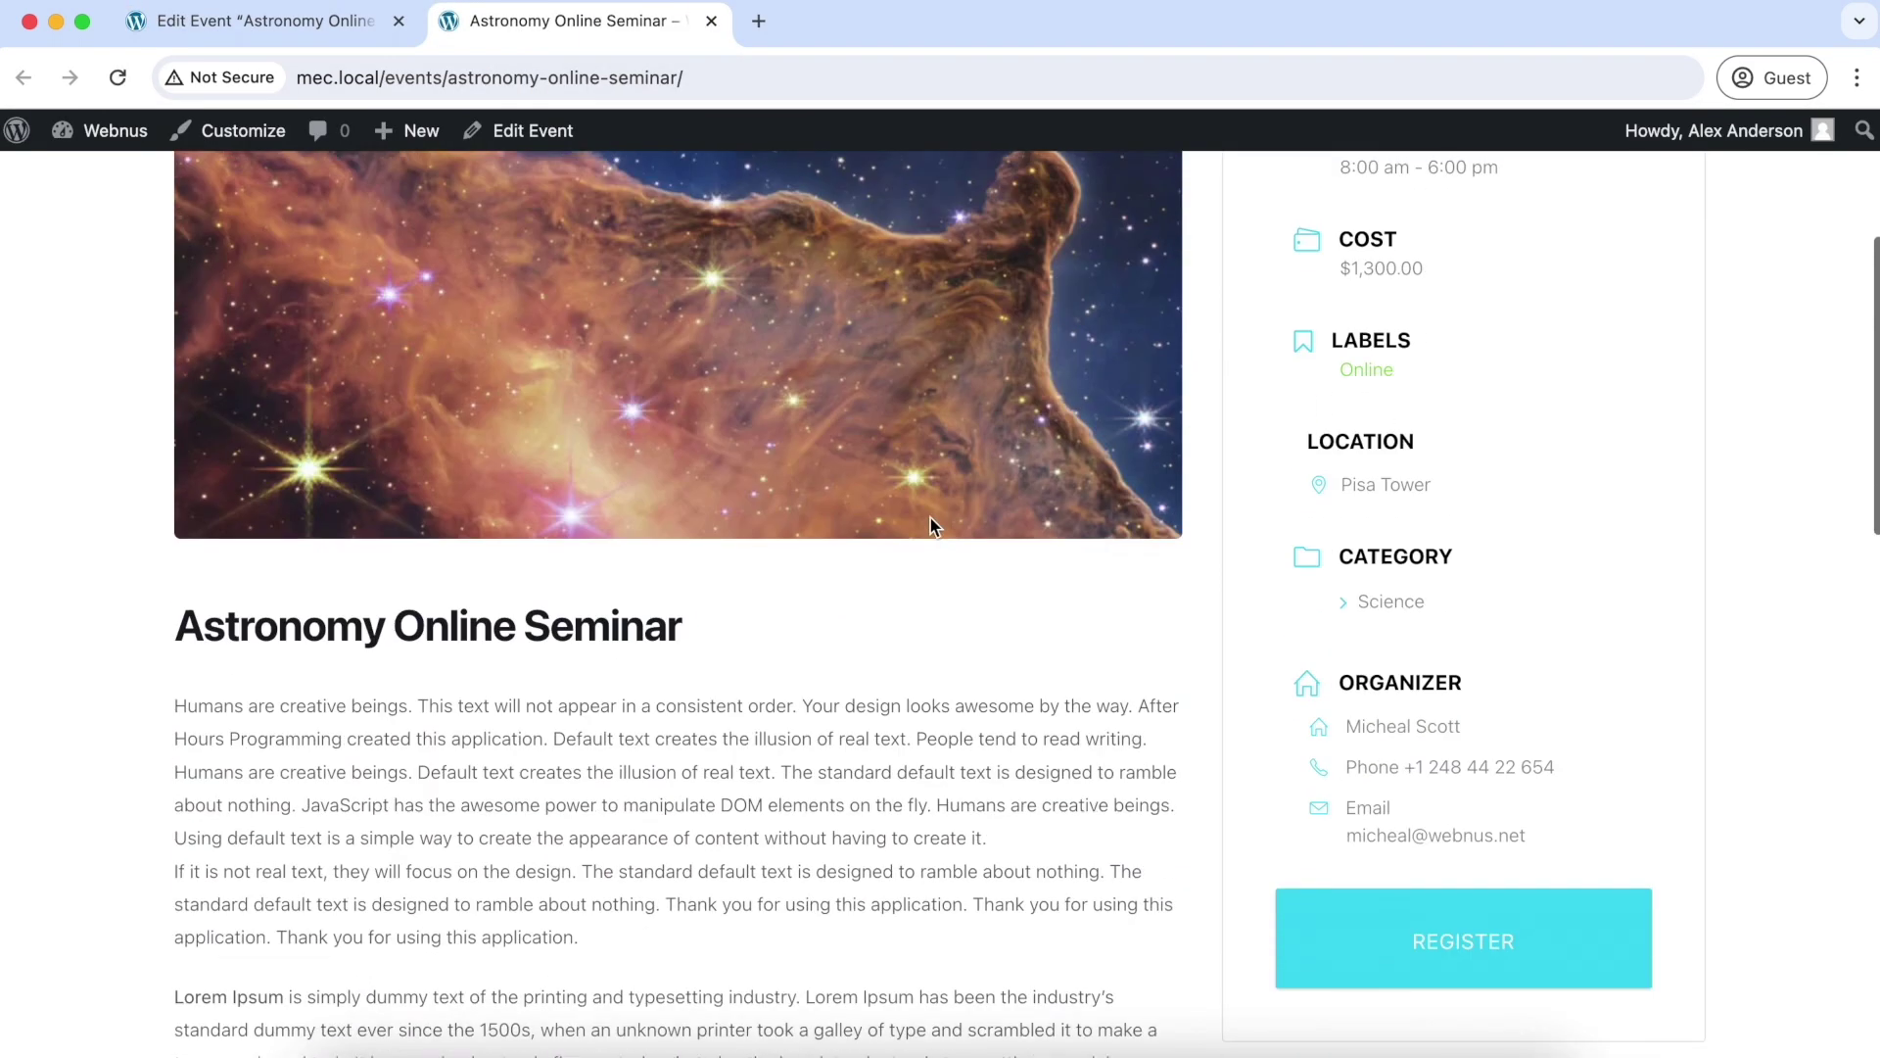
scroll(930, 515, "up", 5)
scroll(1511, 570, "down", 12)
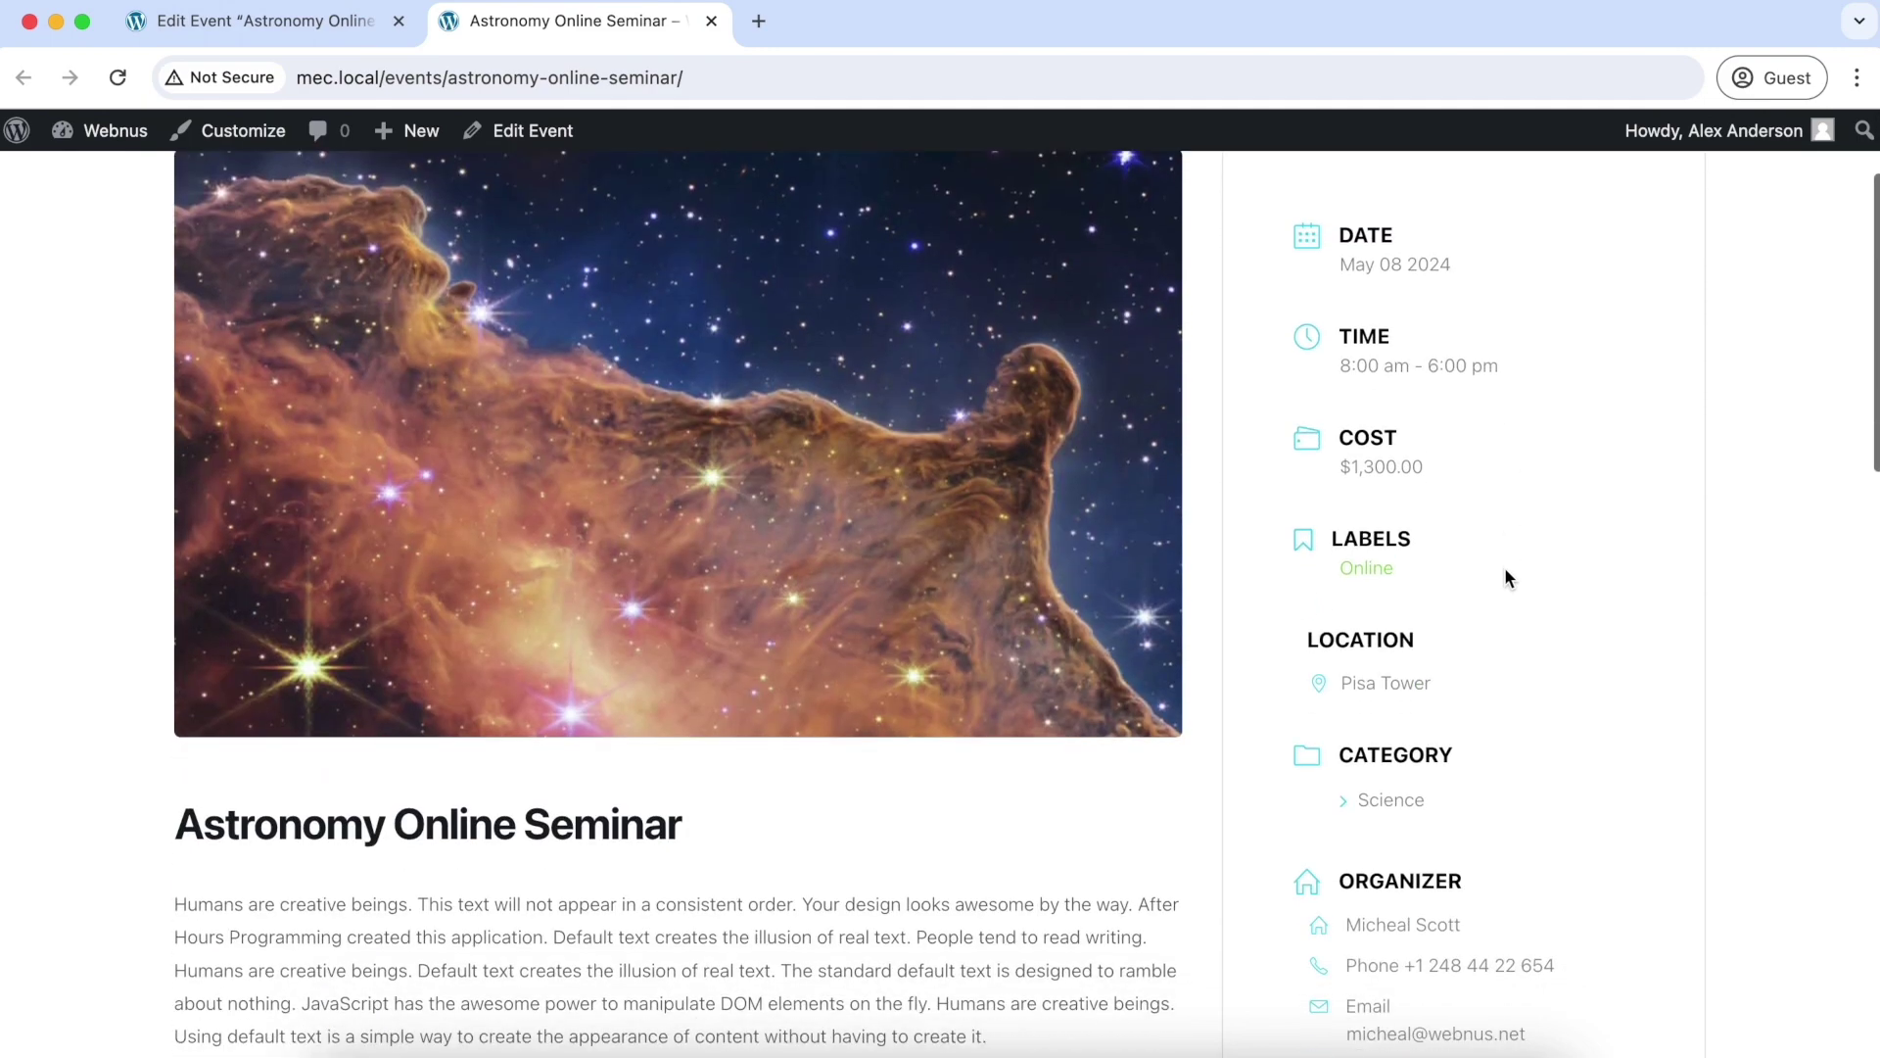
scroll(1407, 628, "down", 3)
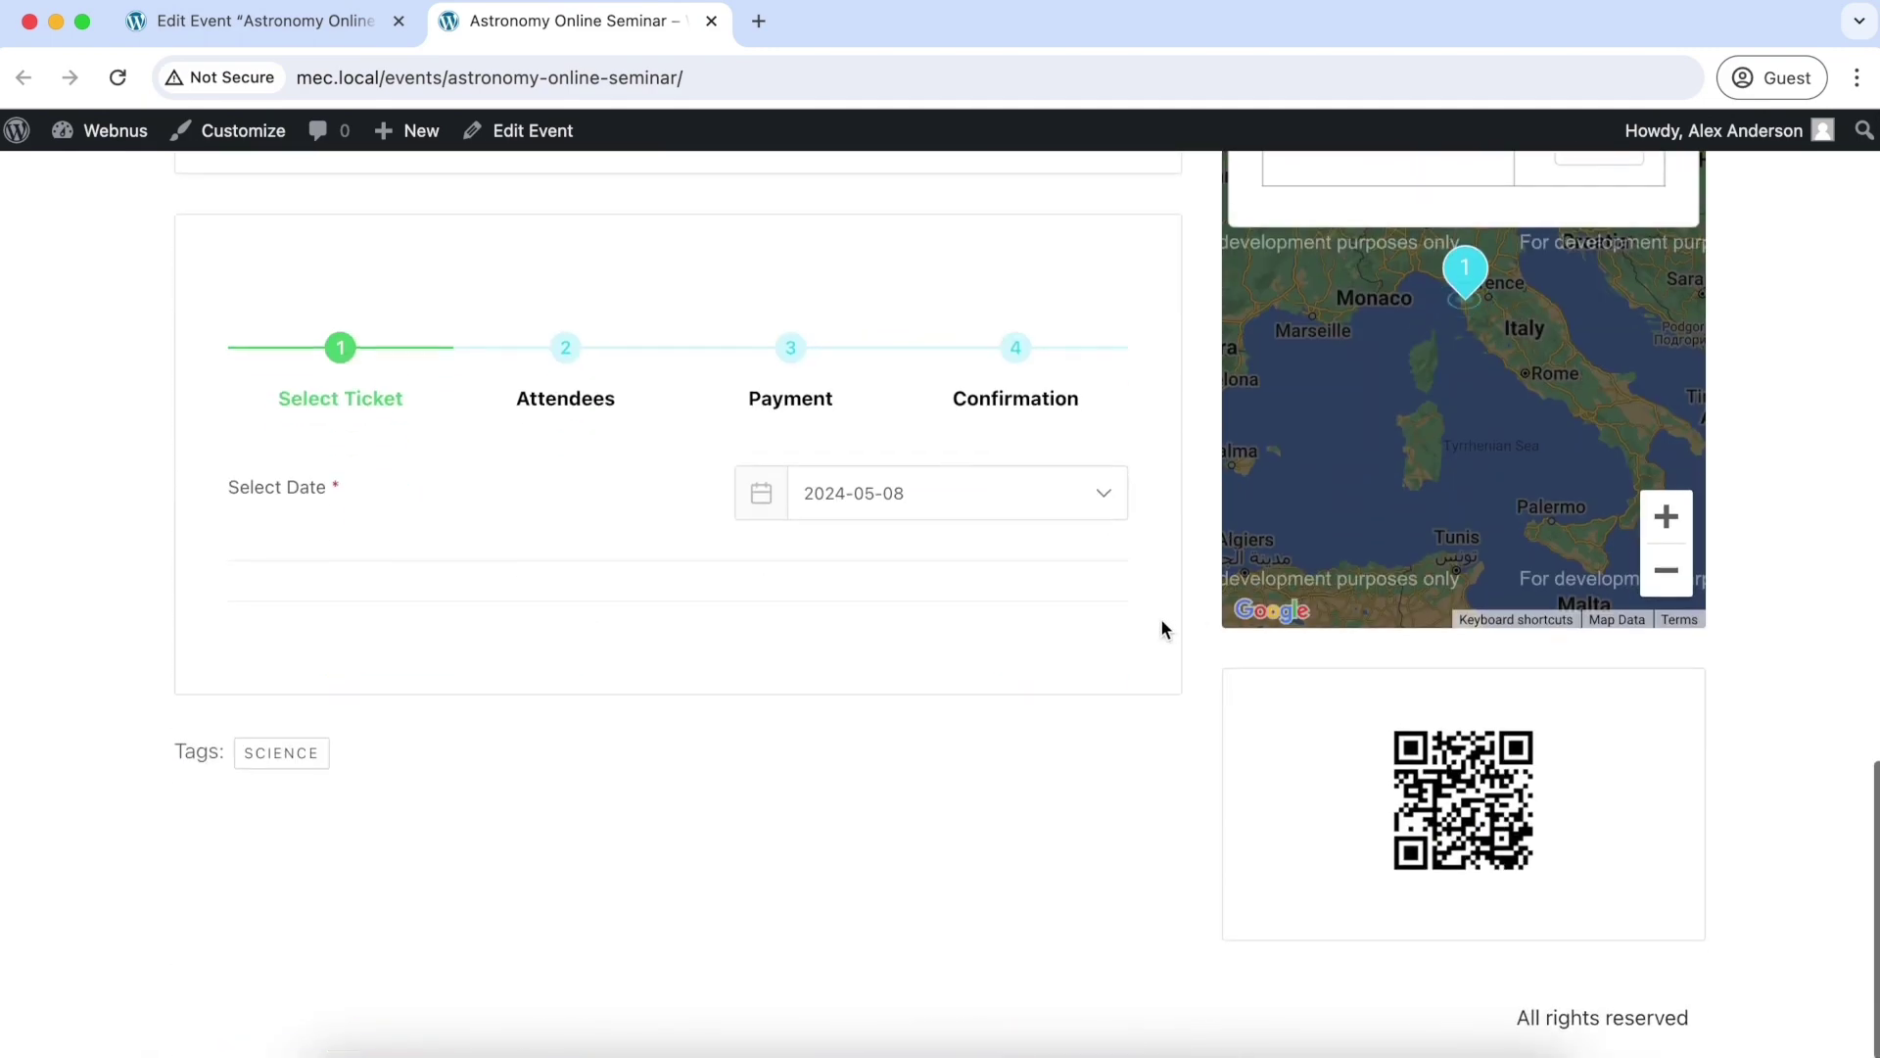
- From the events archive, load more events and open the 10 May occurrence of Astronomy Online Seminar in a new browser tab
scroll(1163, 625, "up", 15)
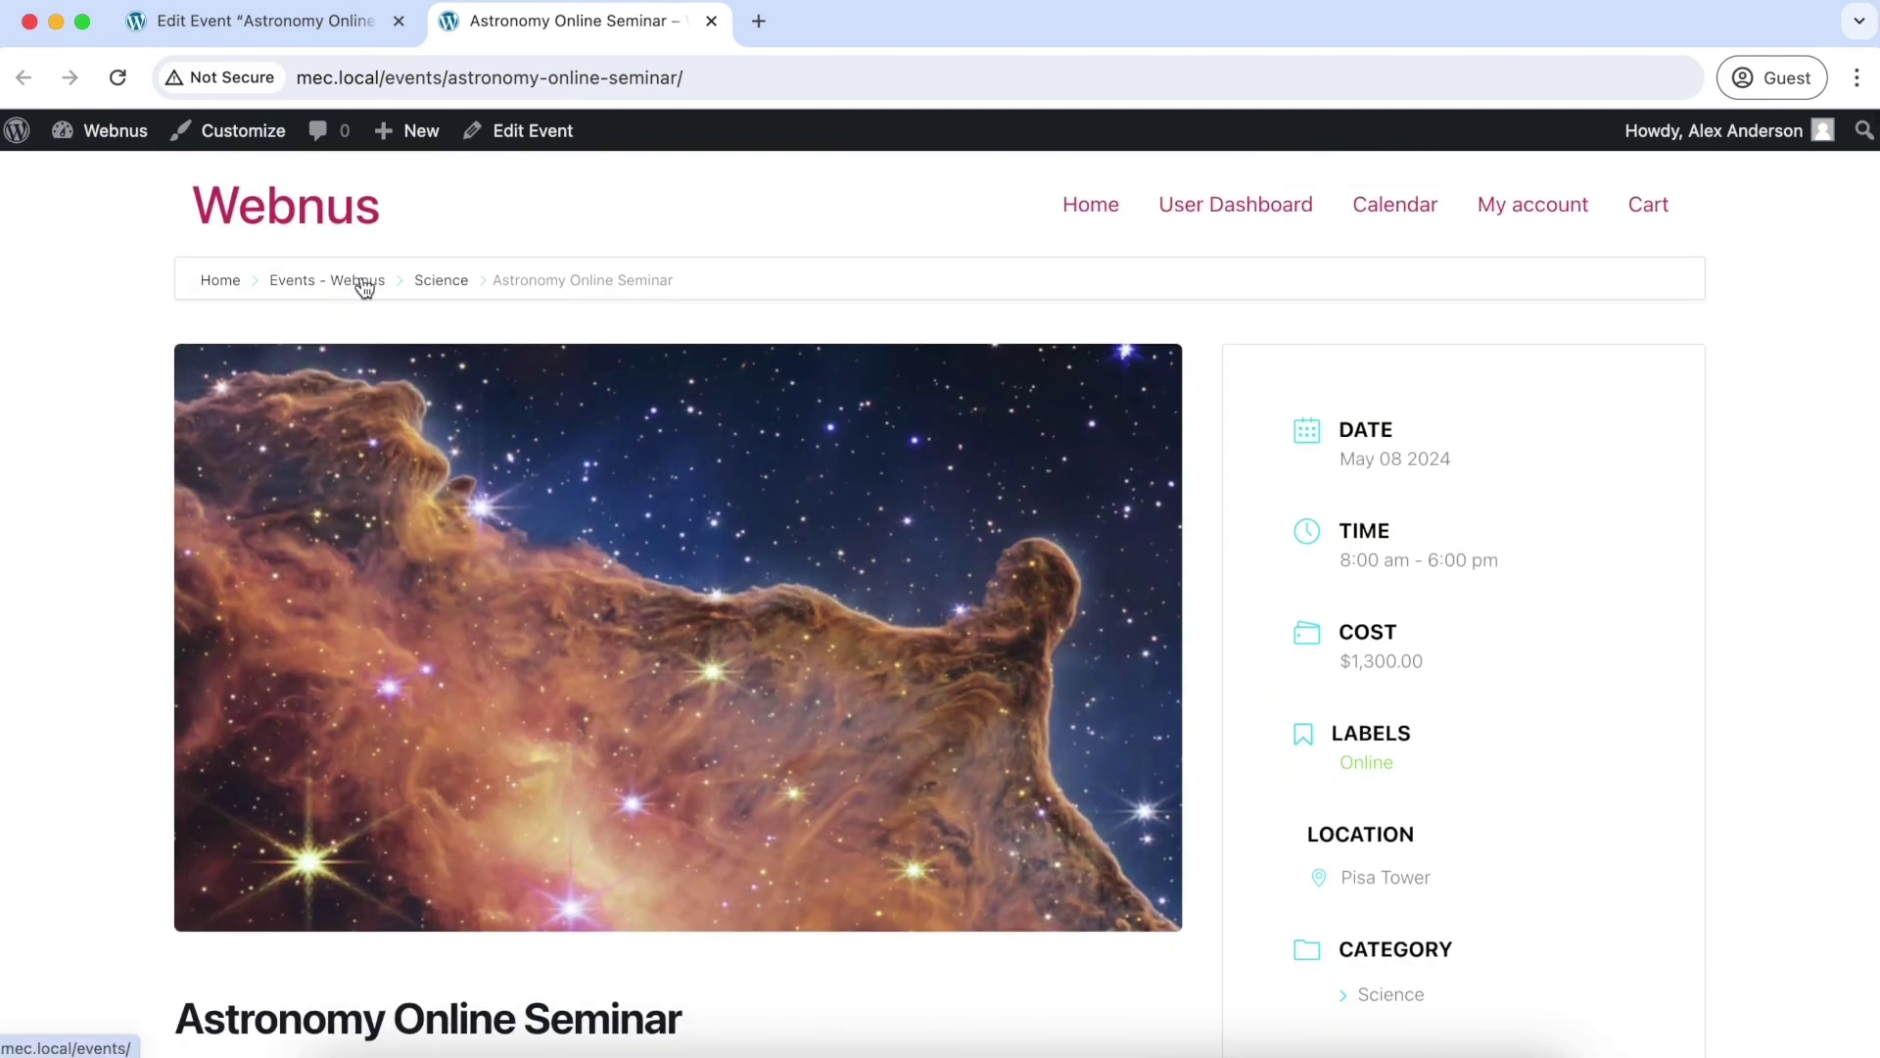
left_click(378, 284)
scroll(756, 514, "down", 8)
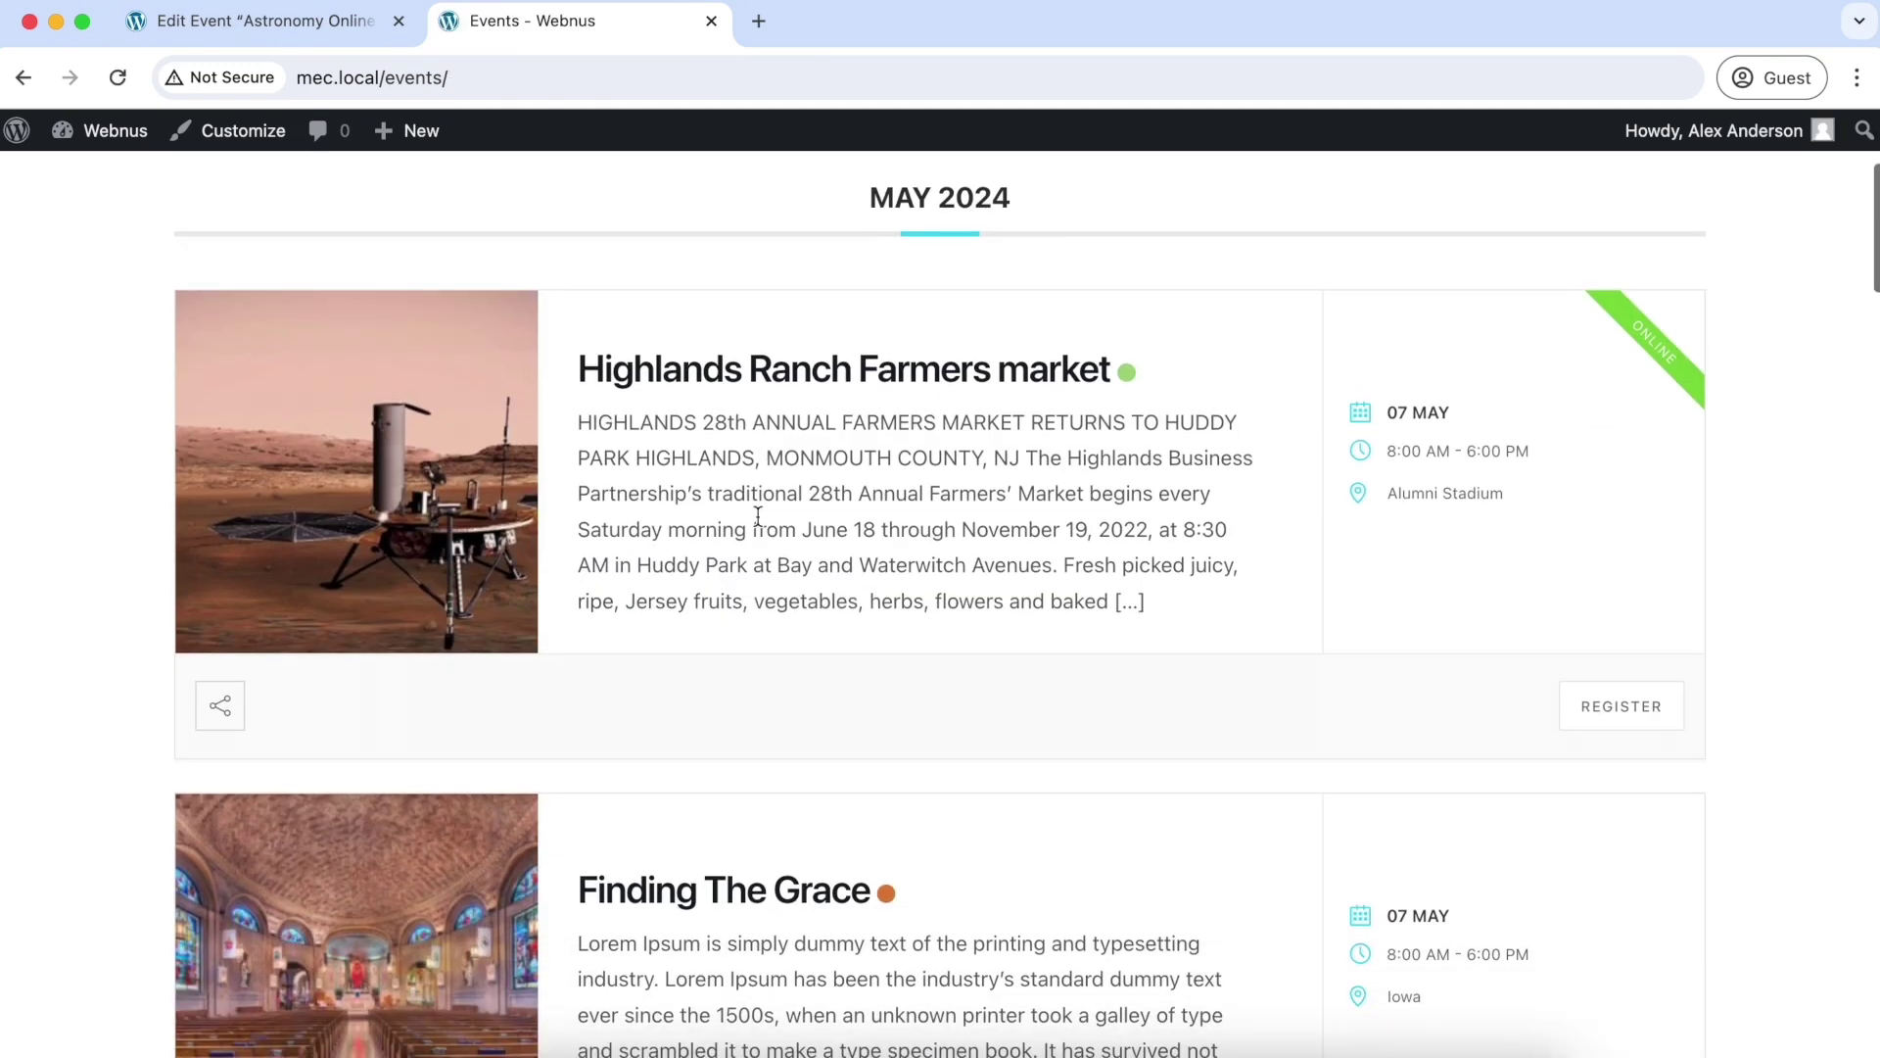
scroll(756, 514, "down", 15)
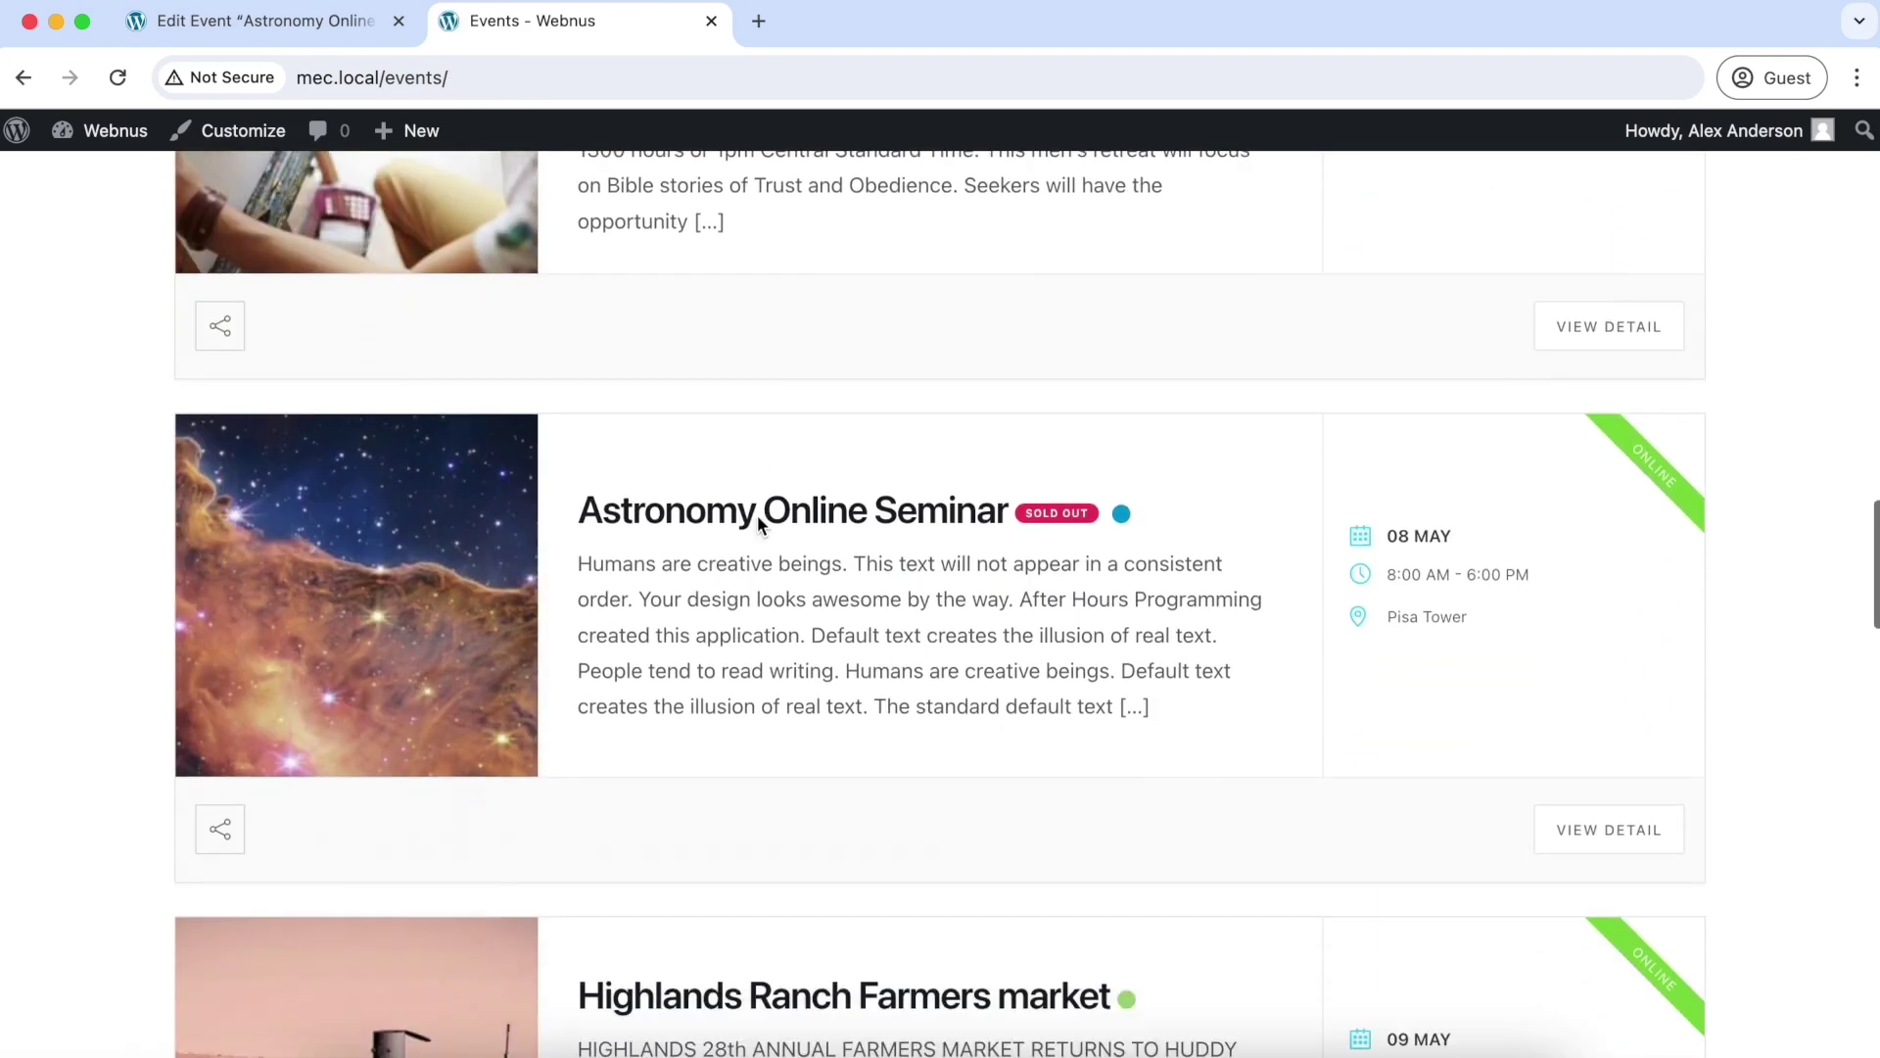
scroll(904, 519, "down", 5)
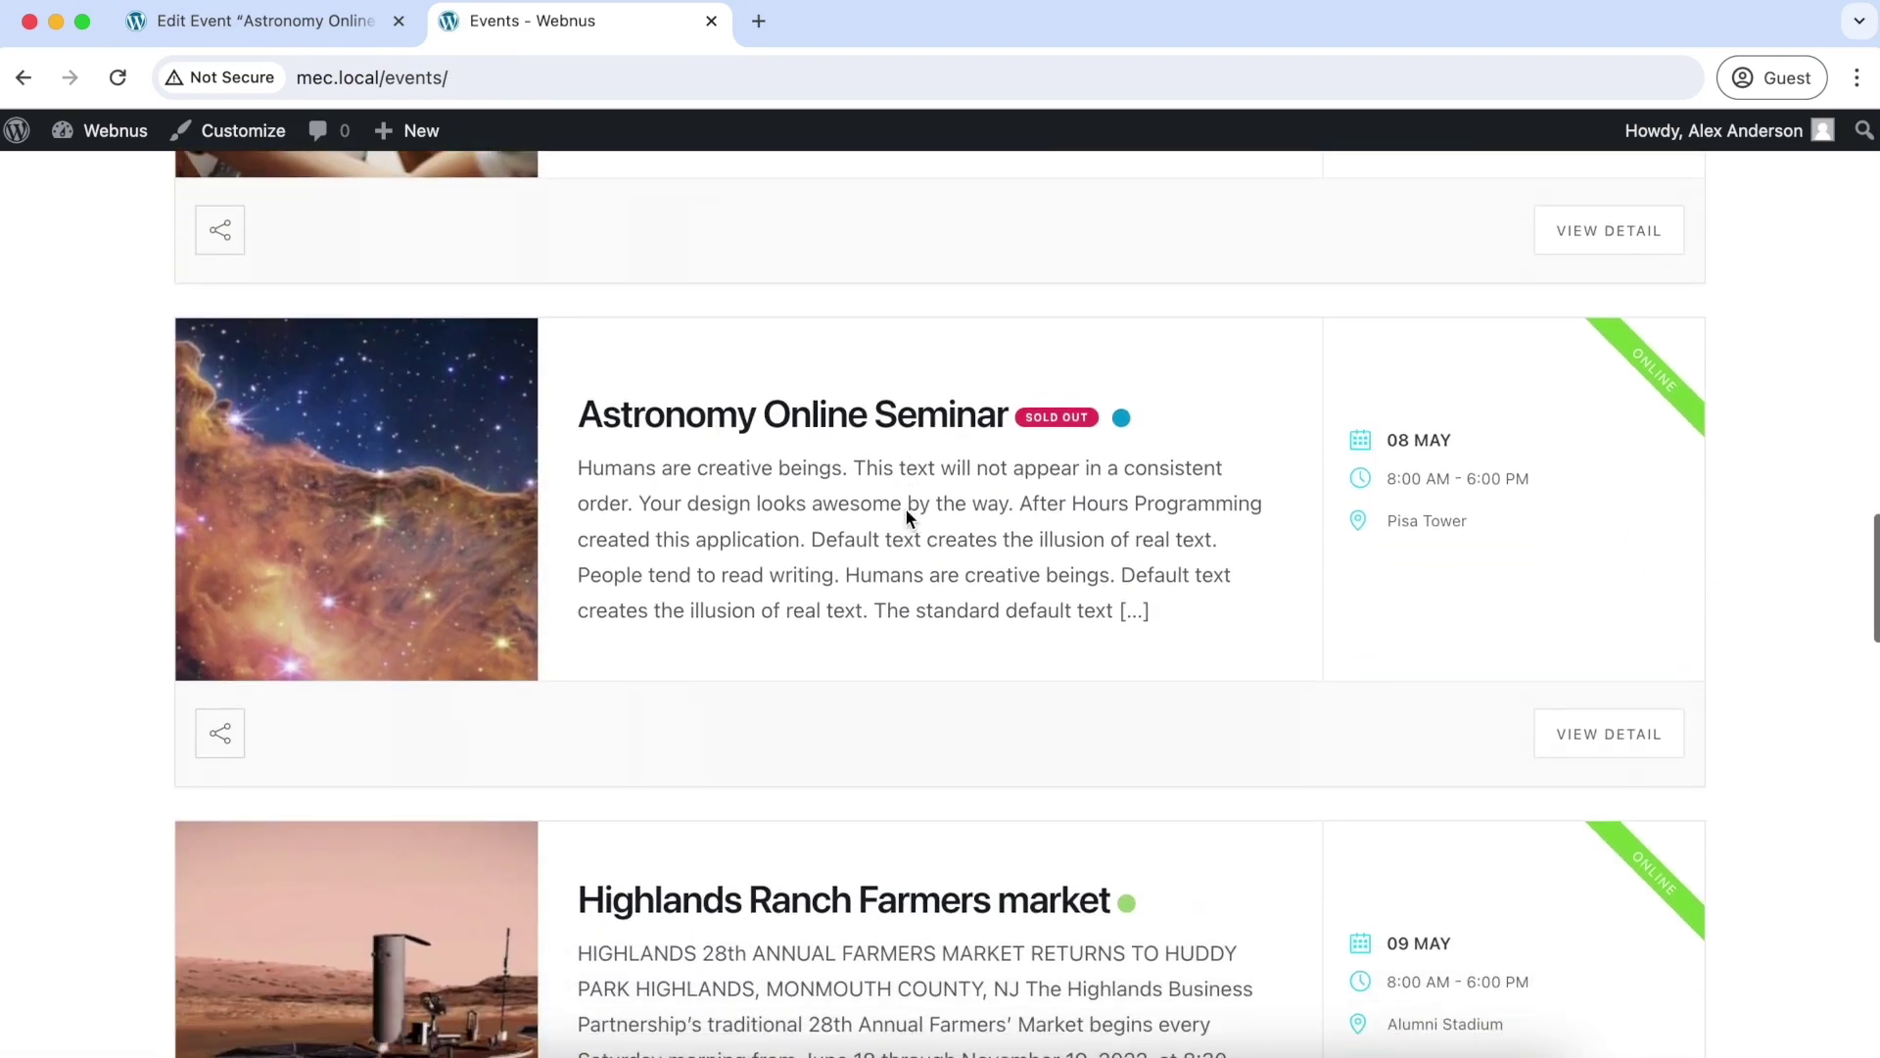
scroll(906, 519, "down", 15)
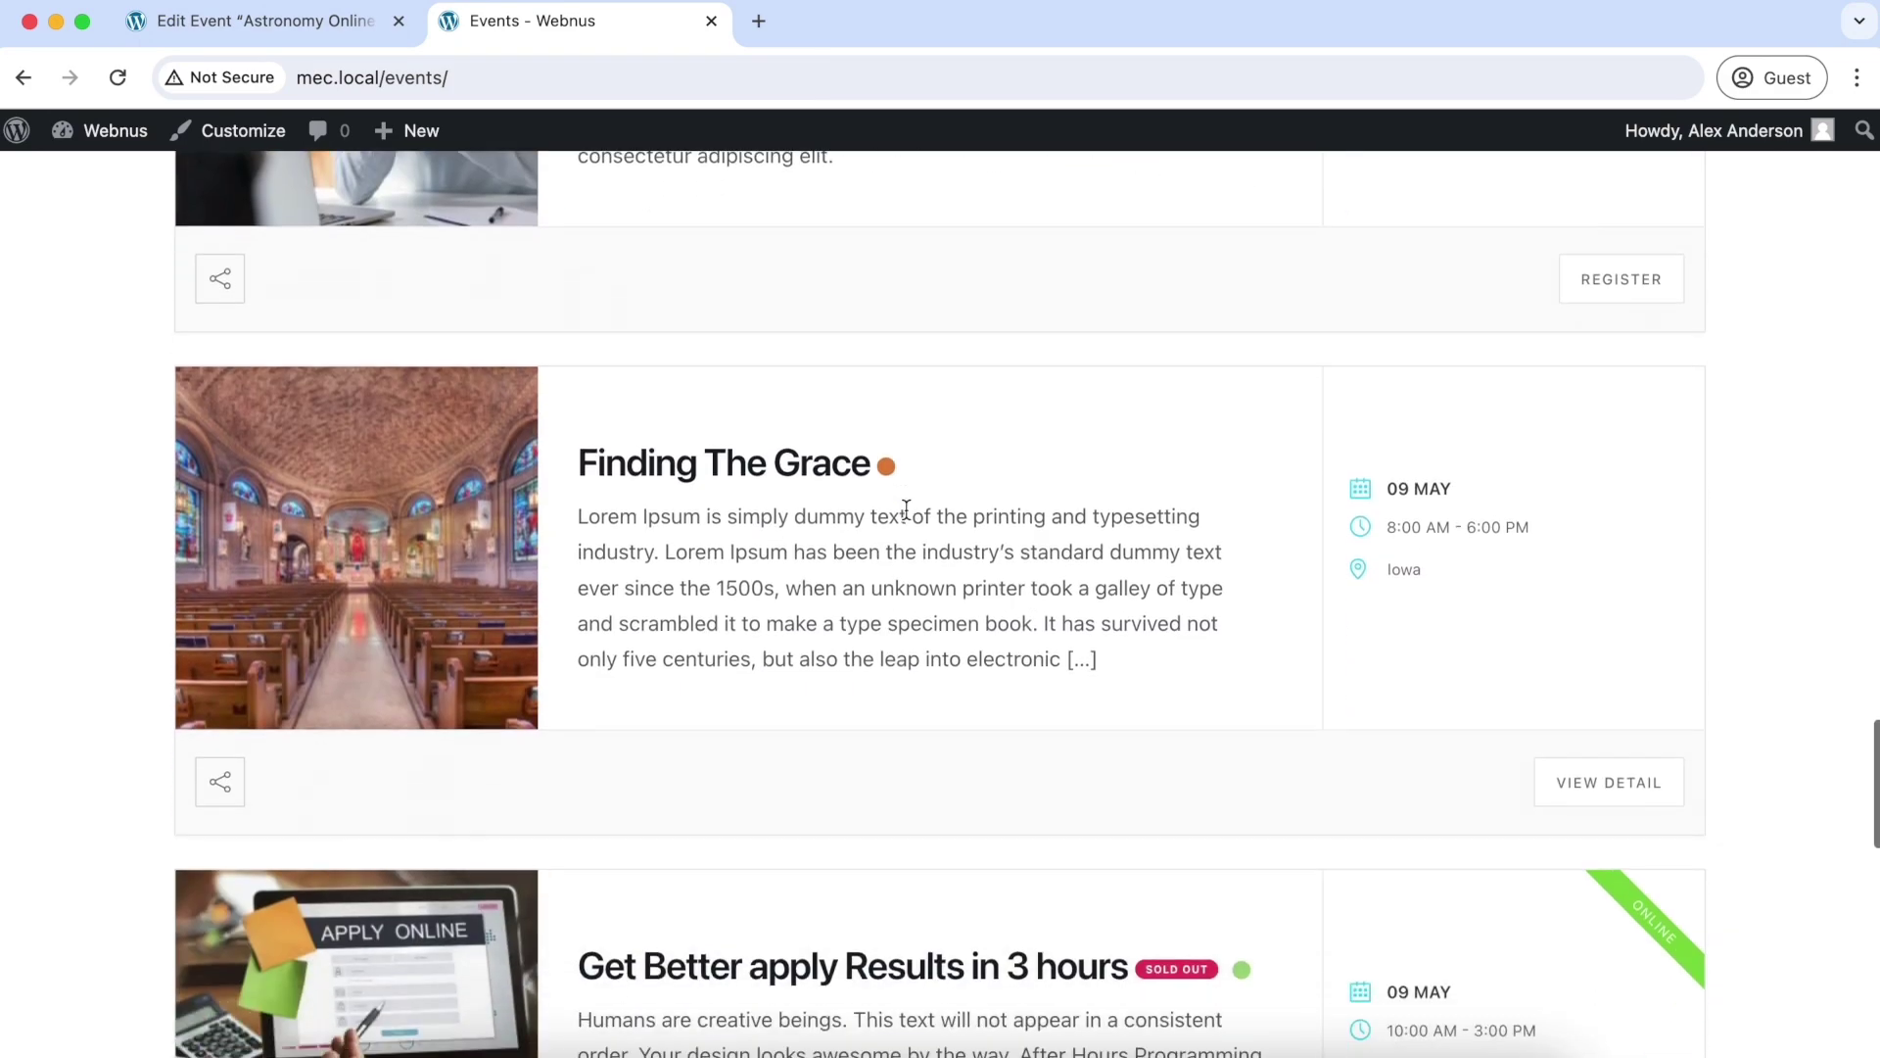
scroll(905, 507, "down", 10)
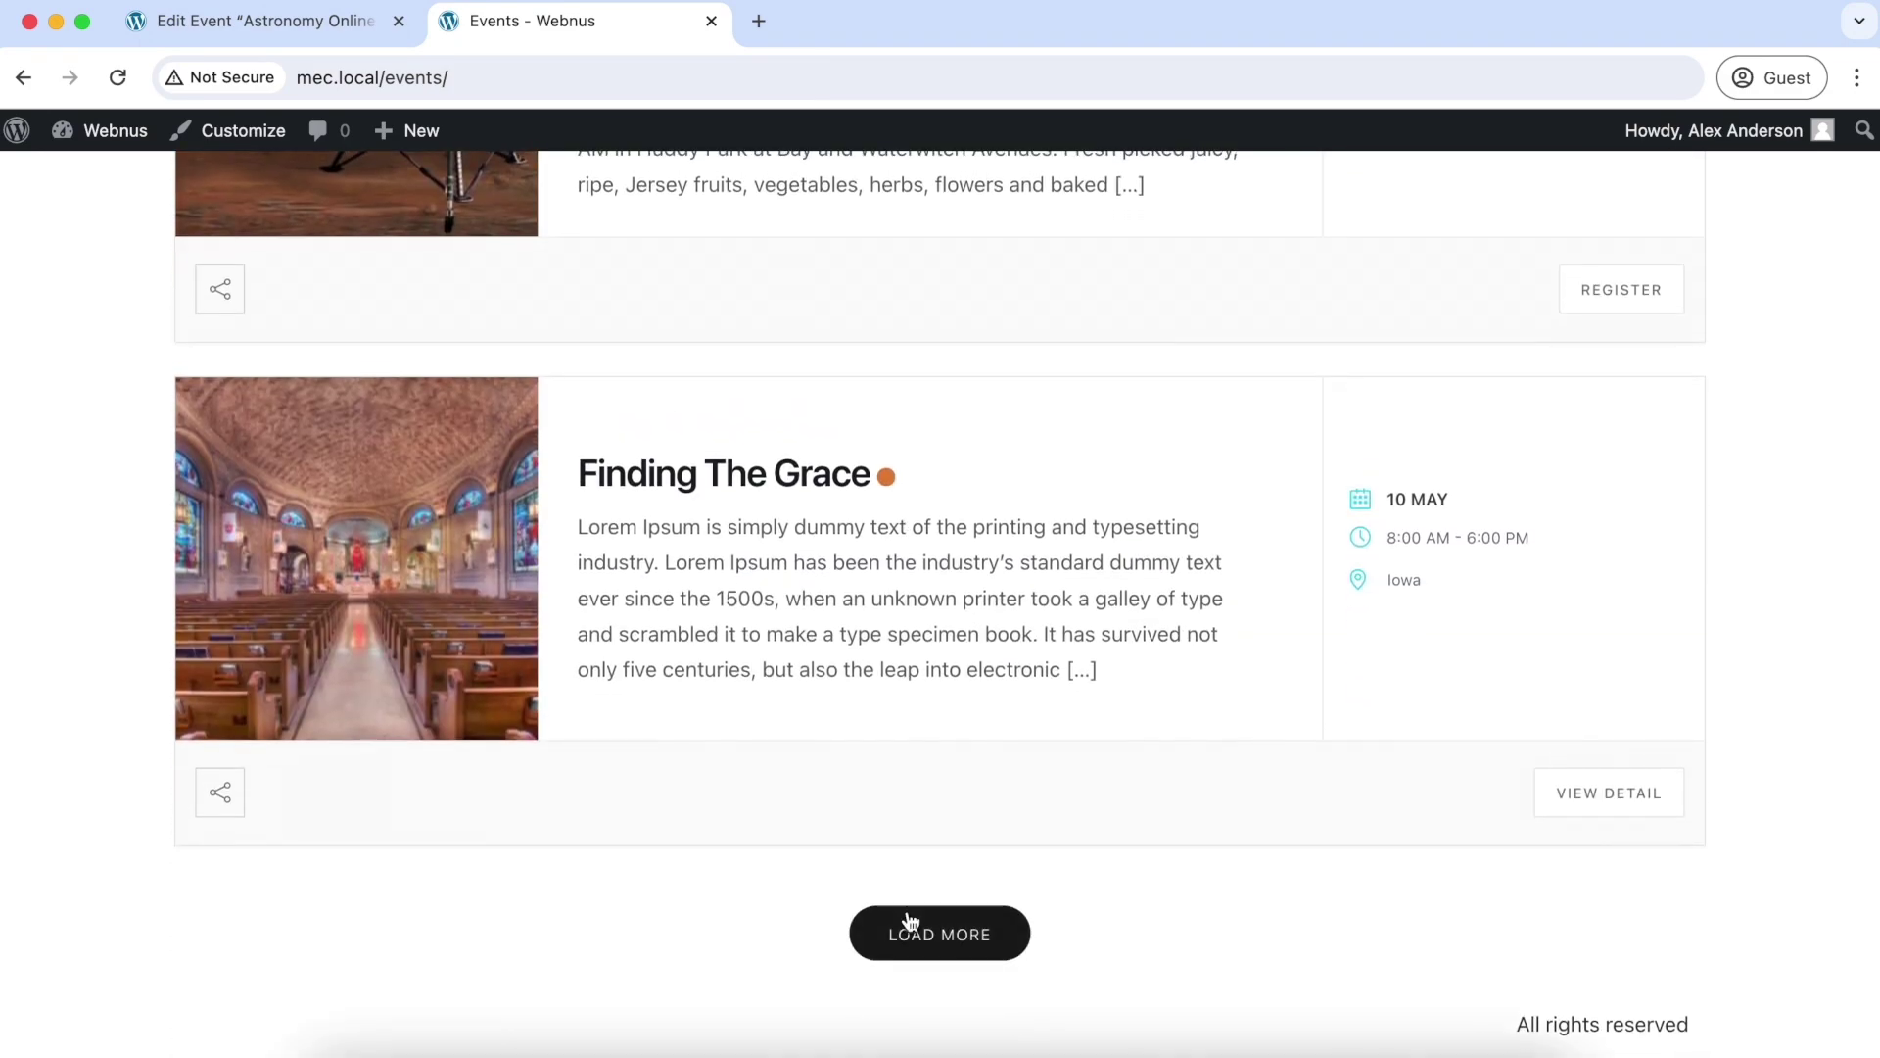
left_click(909, 928)
scroll(899, 891, "up", 15)
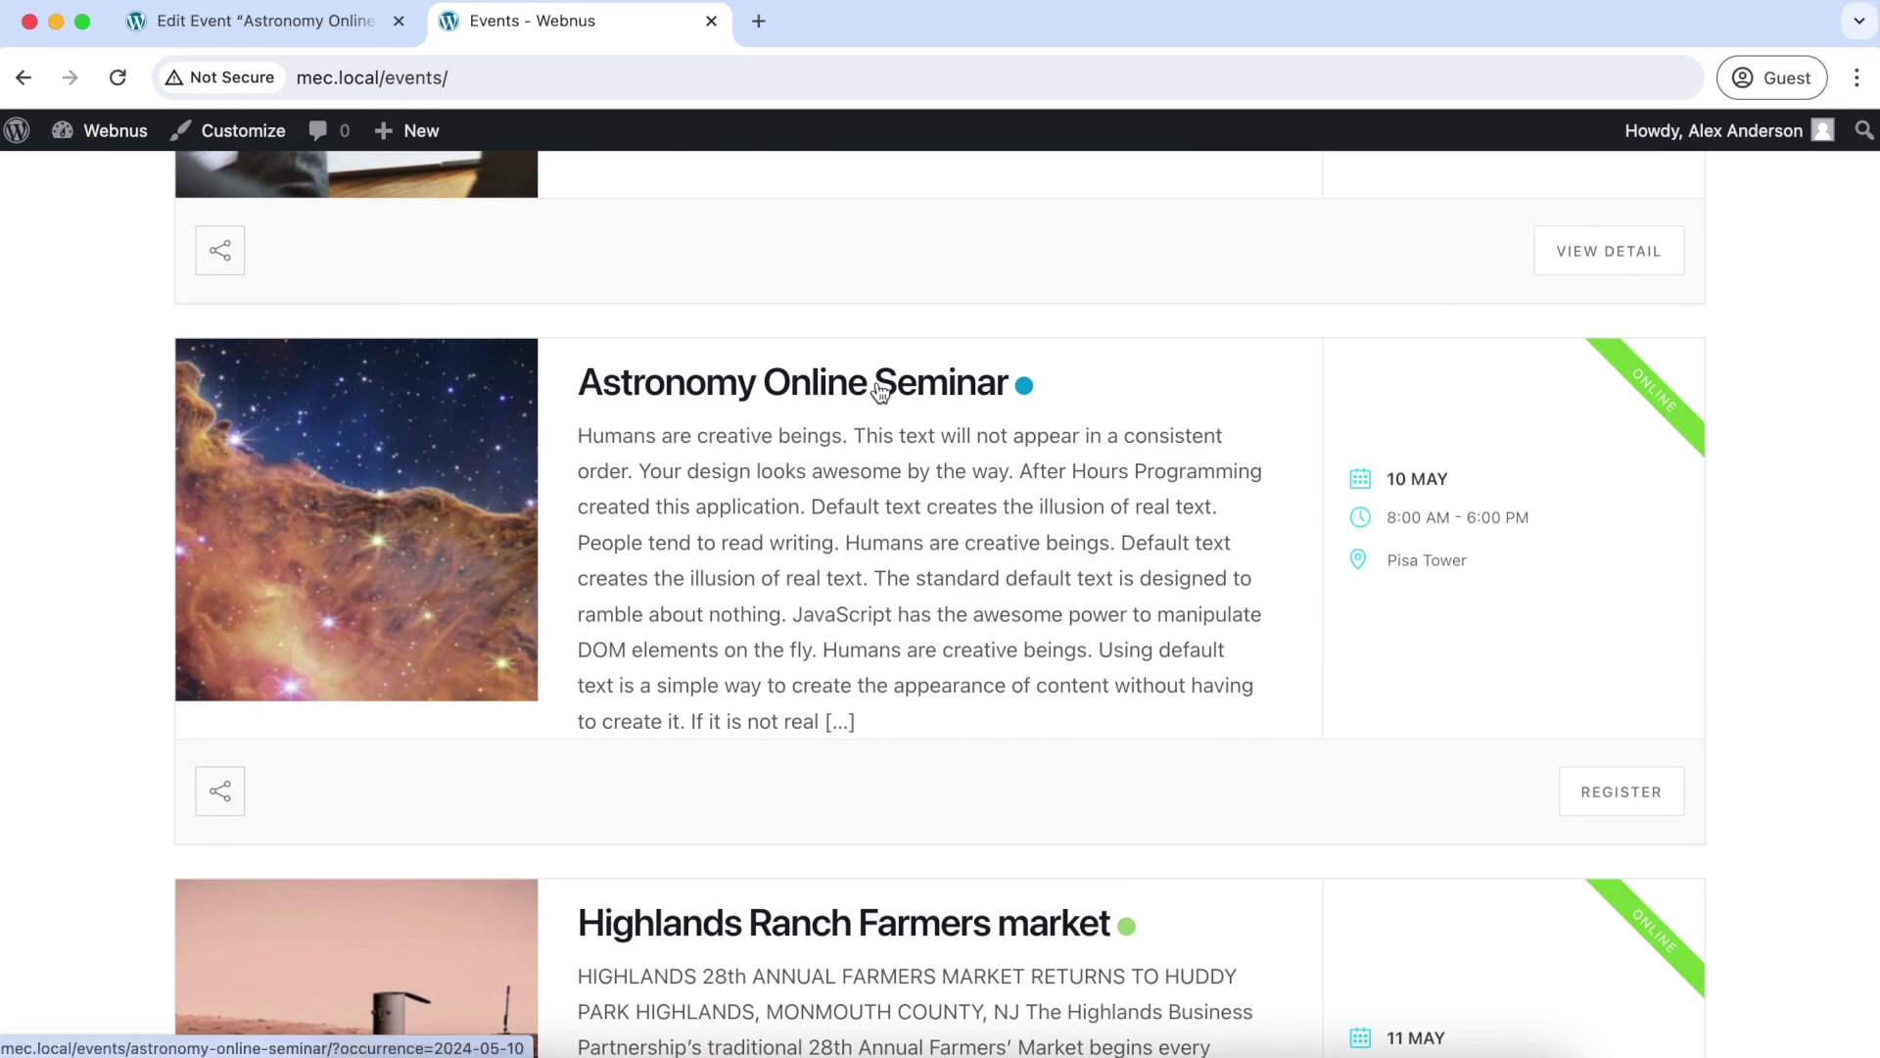
right_click(880, 391)
left_click(940, 384)
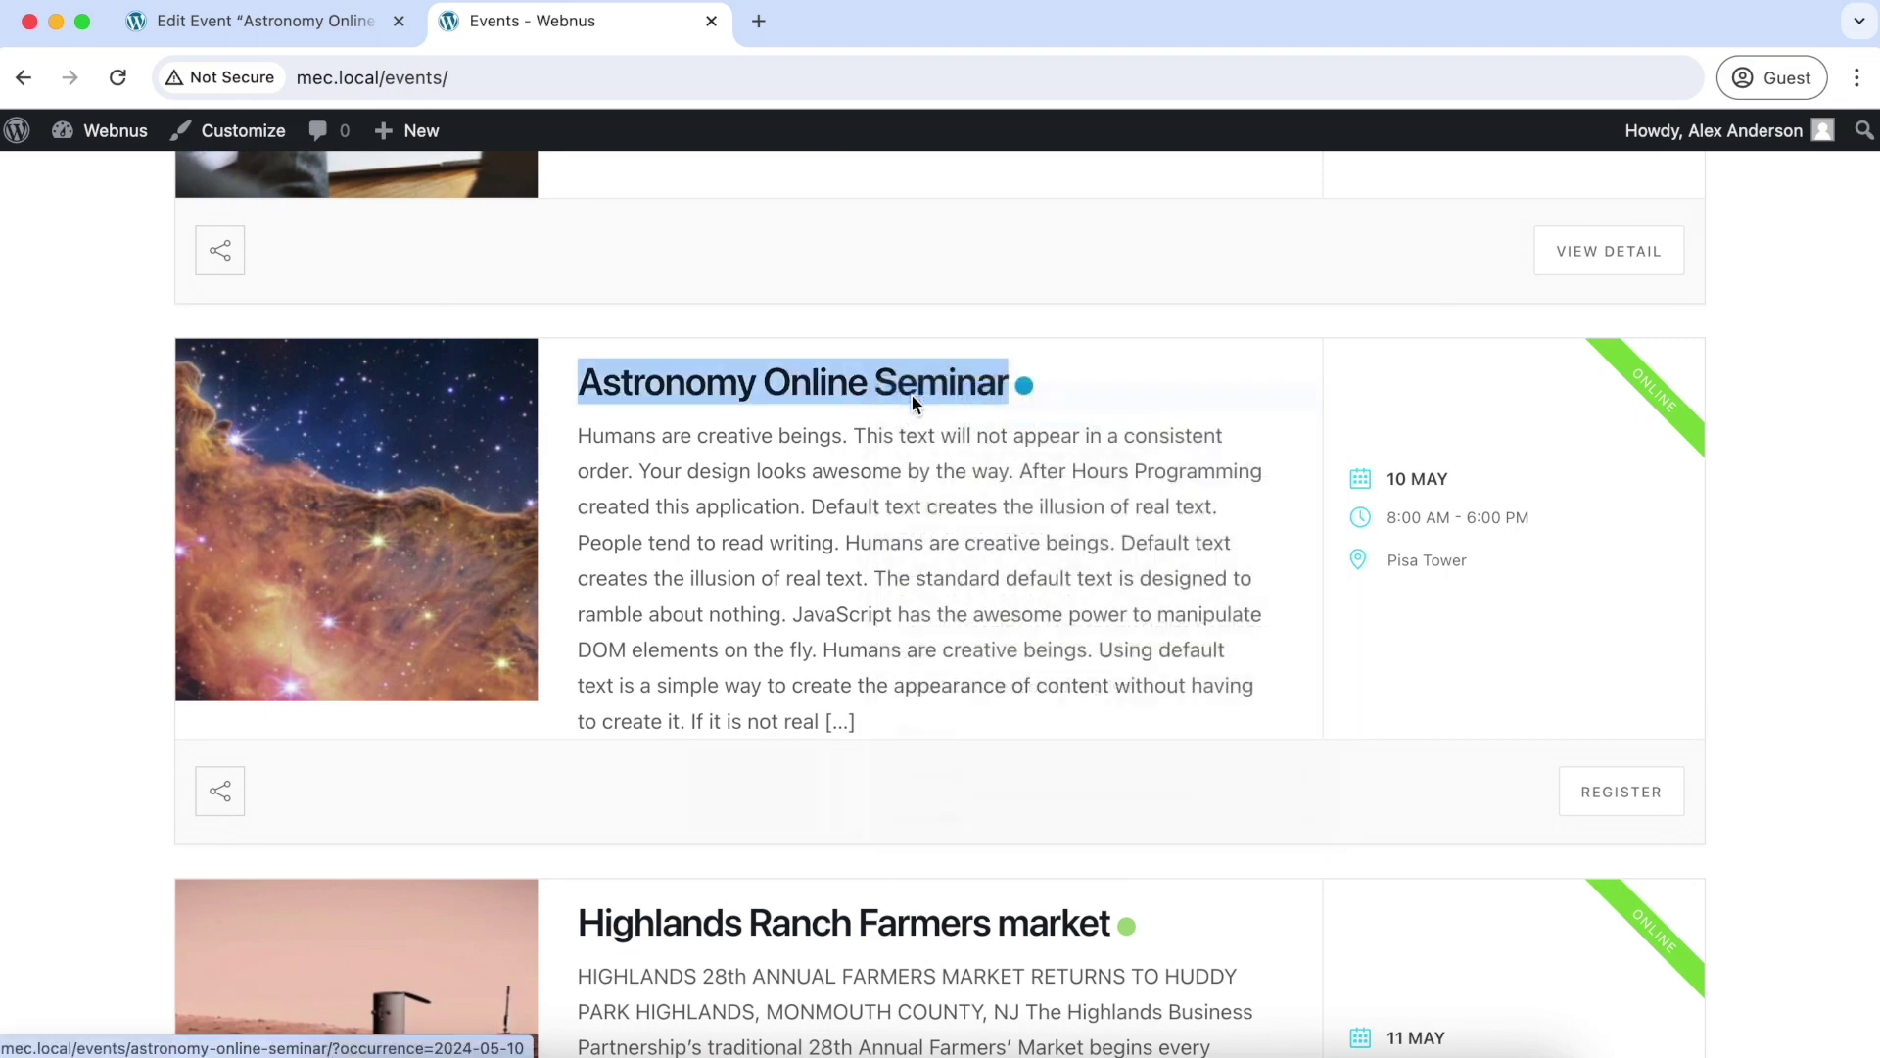
- Open the 8 May occurrence of Astronomy Online Seminar and check the tickets offered in its booking form
key("super+r")
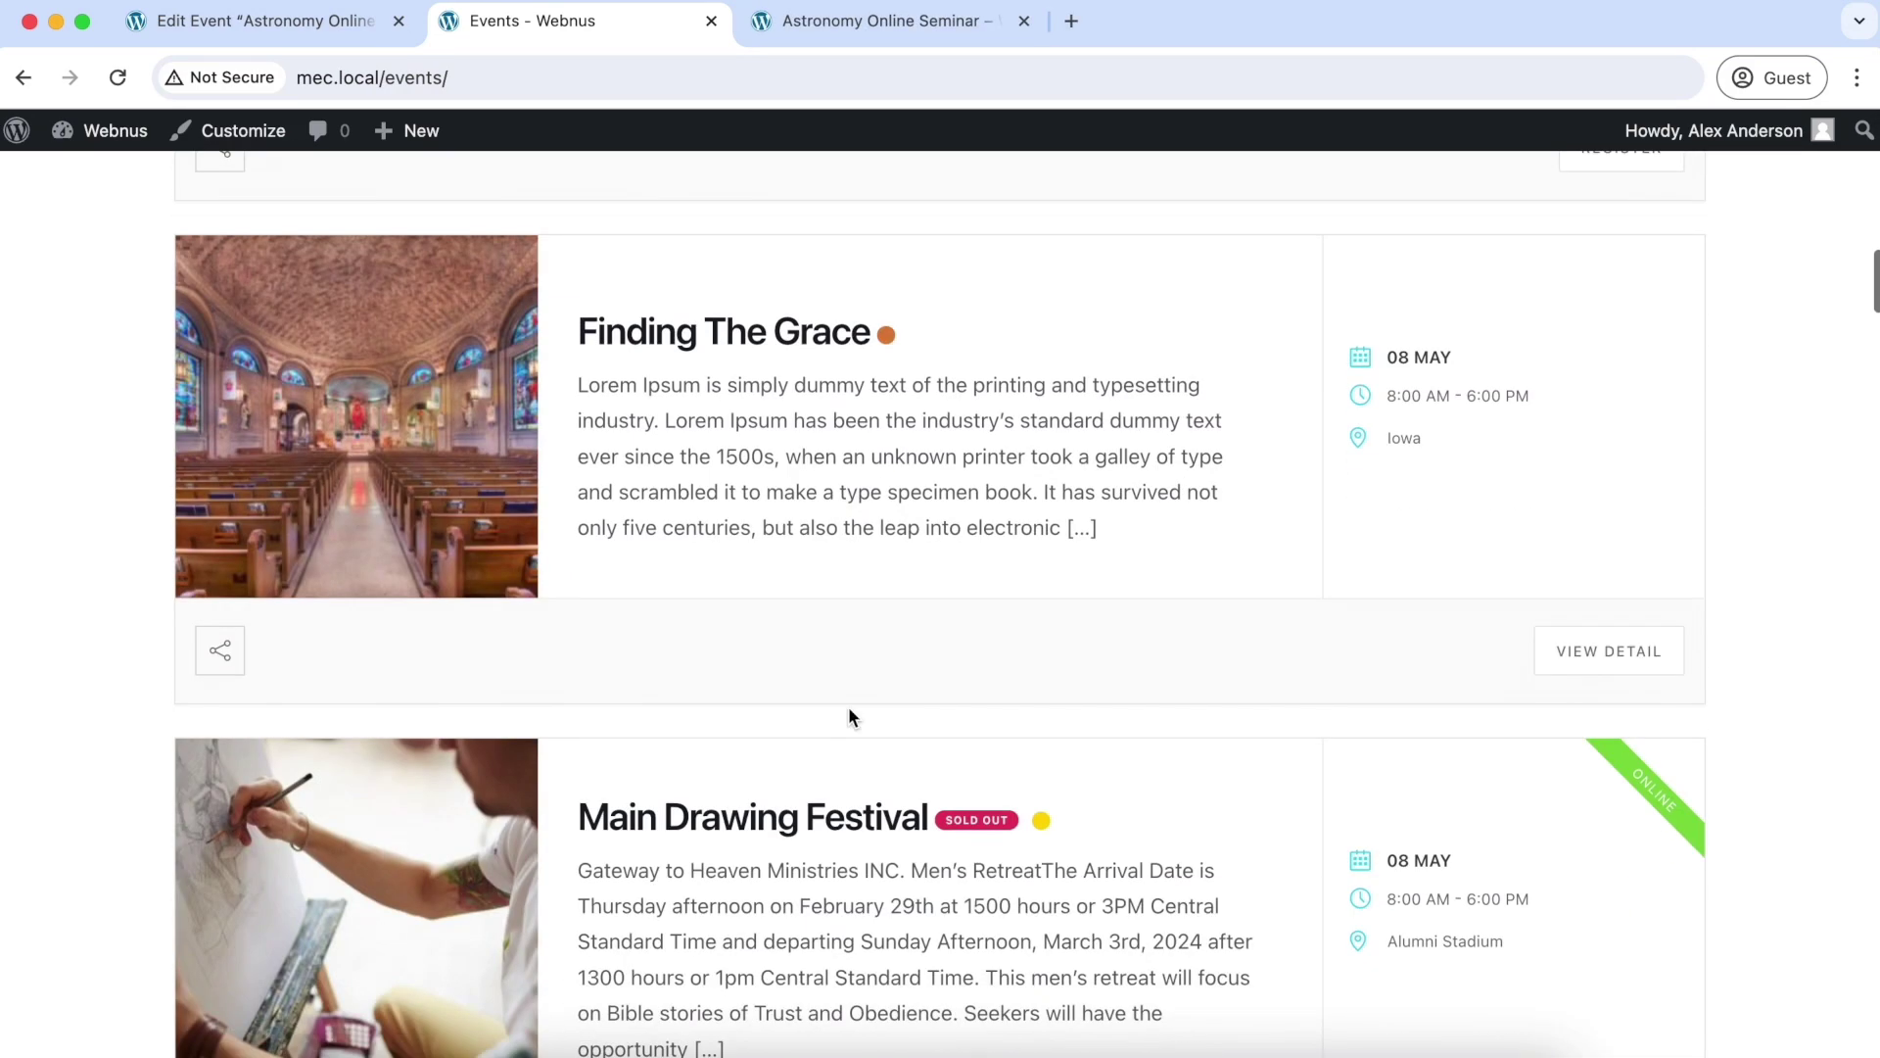
left_click(891, 583)
scroll(770, 661, "down", 10)
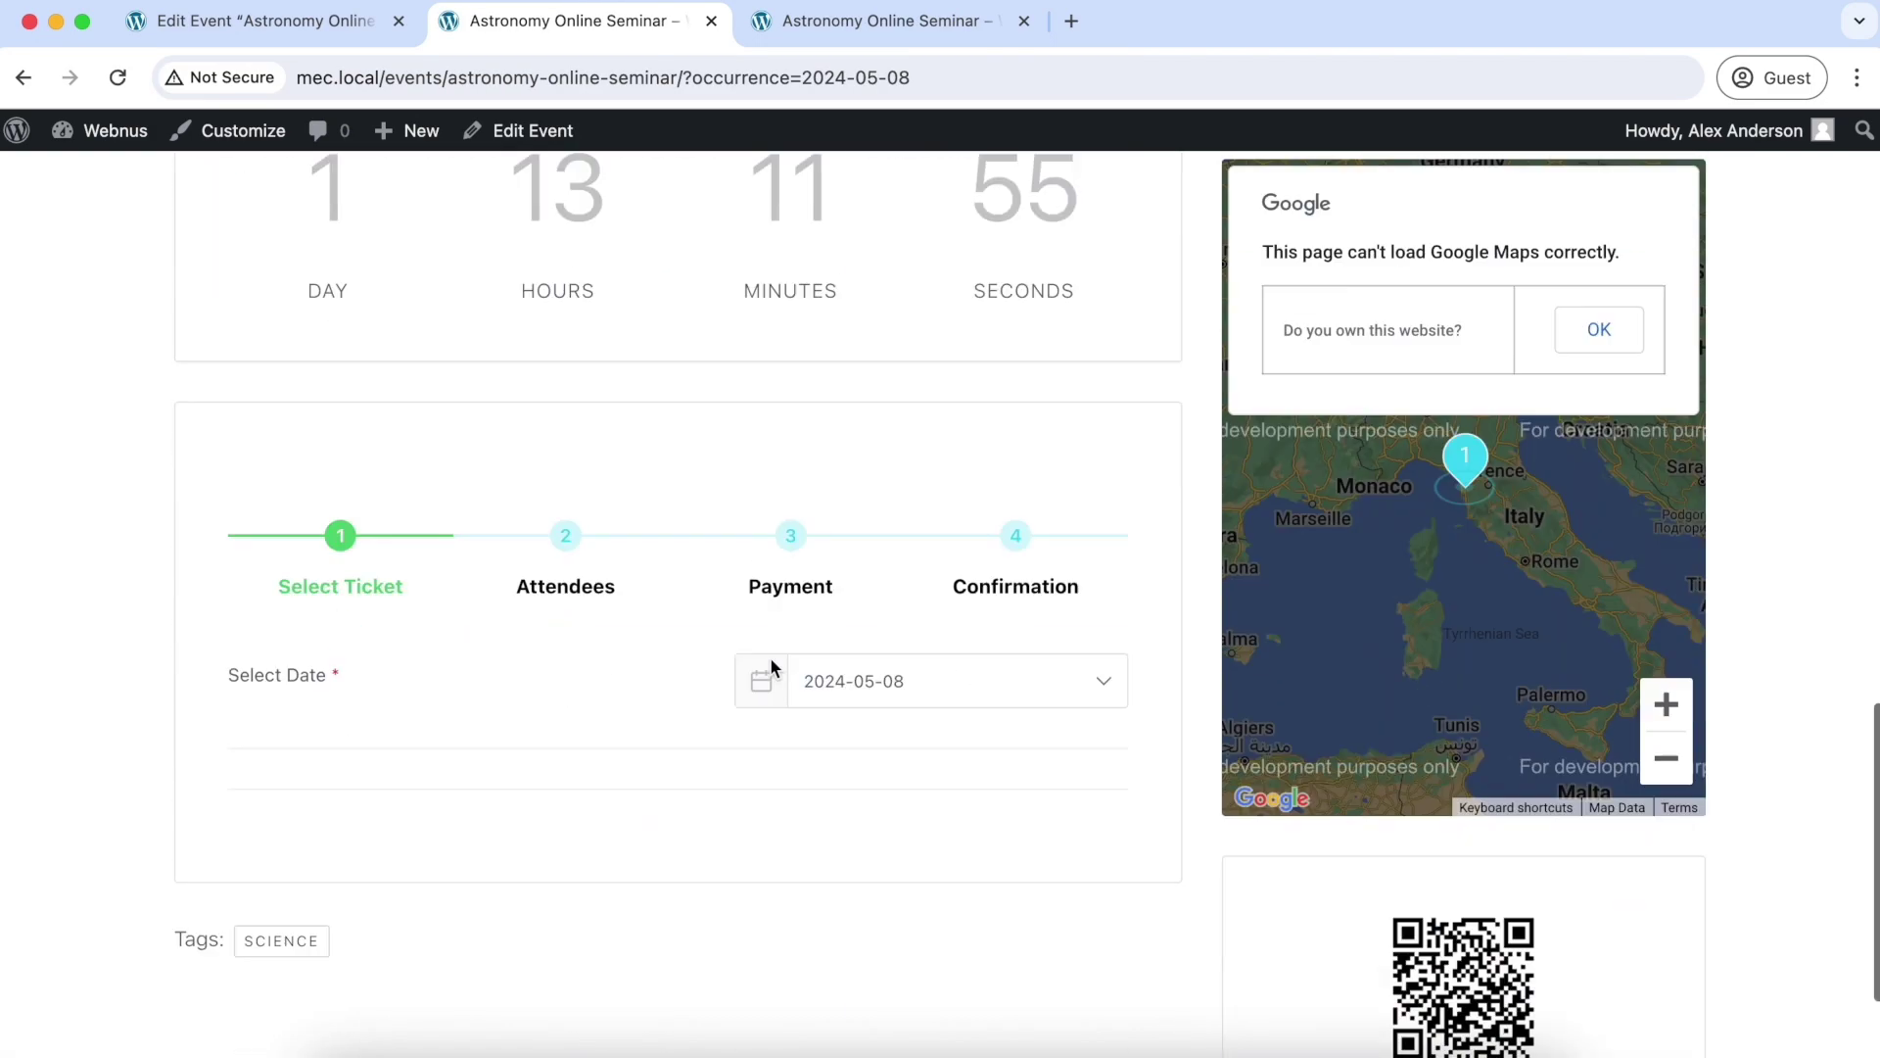
scroll(1036, 491, "up", 1)
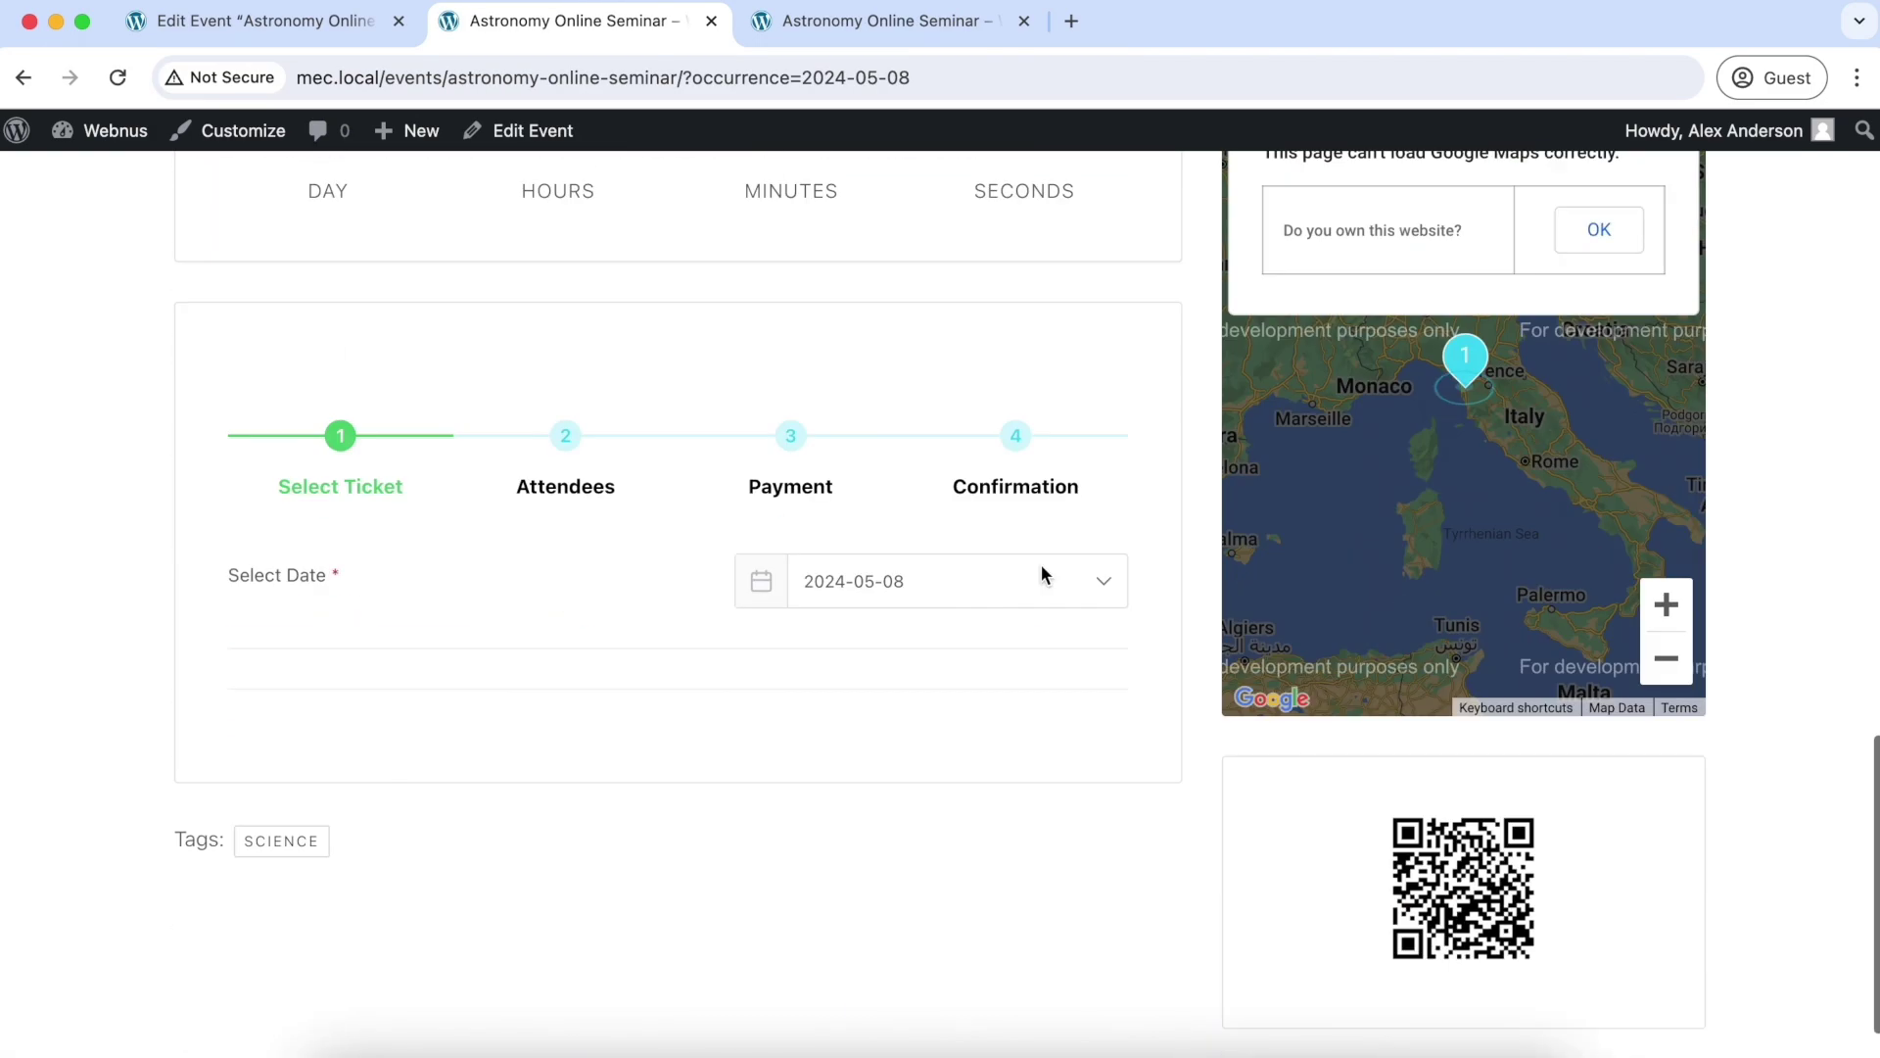
- On the 2024-05-10 occurrence's page, select 2 VIP tickets in the booking form and proceed to the attendees stage
key("ctrl+Tab")
scroll(1024, 697, "down", 15)
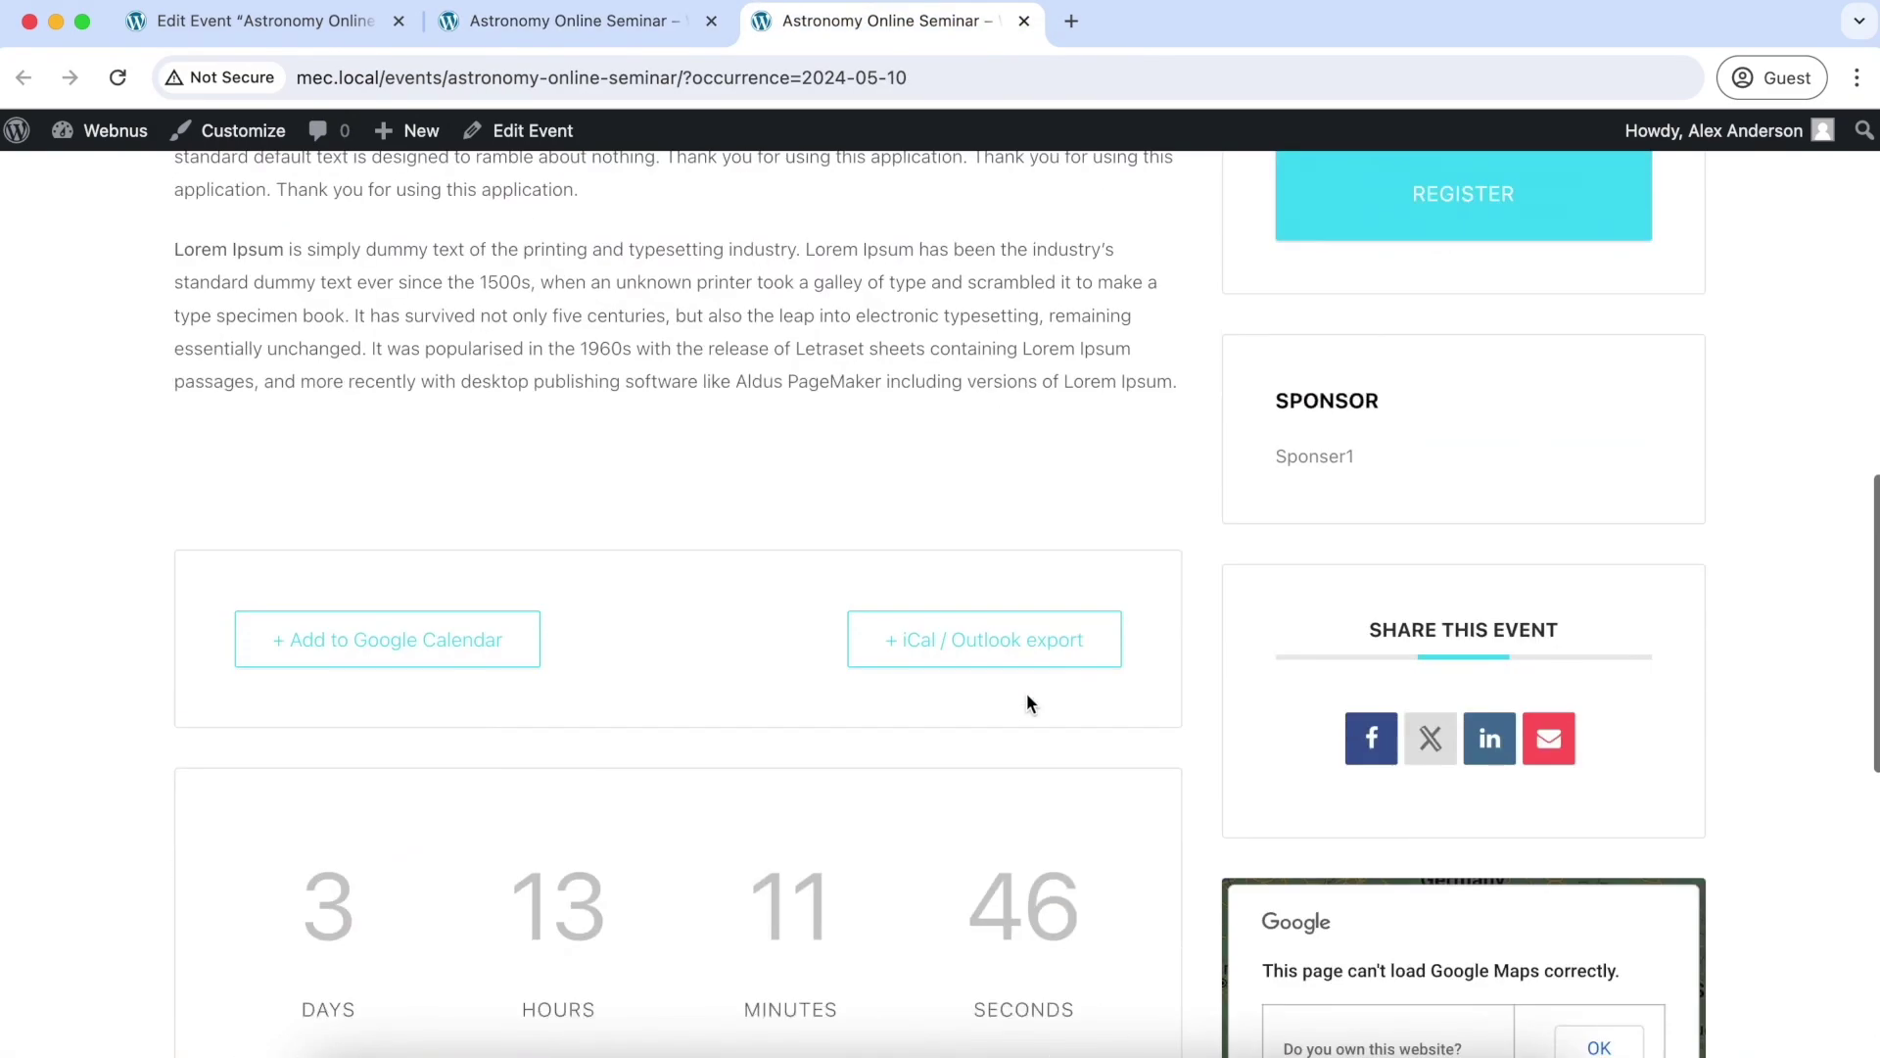
left_click(1112, 624)
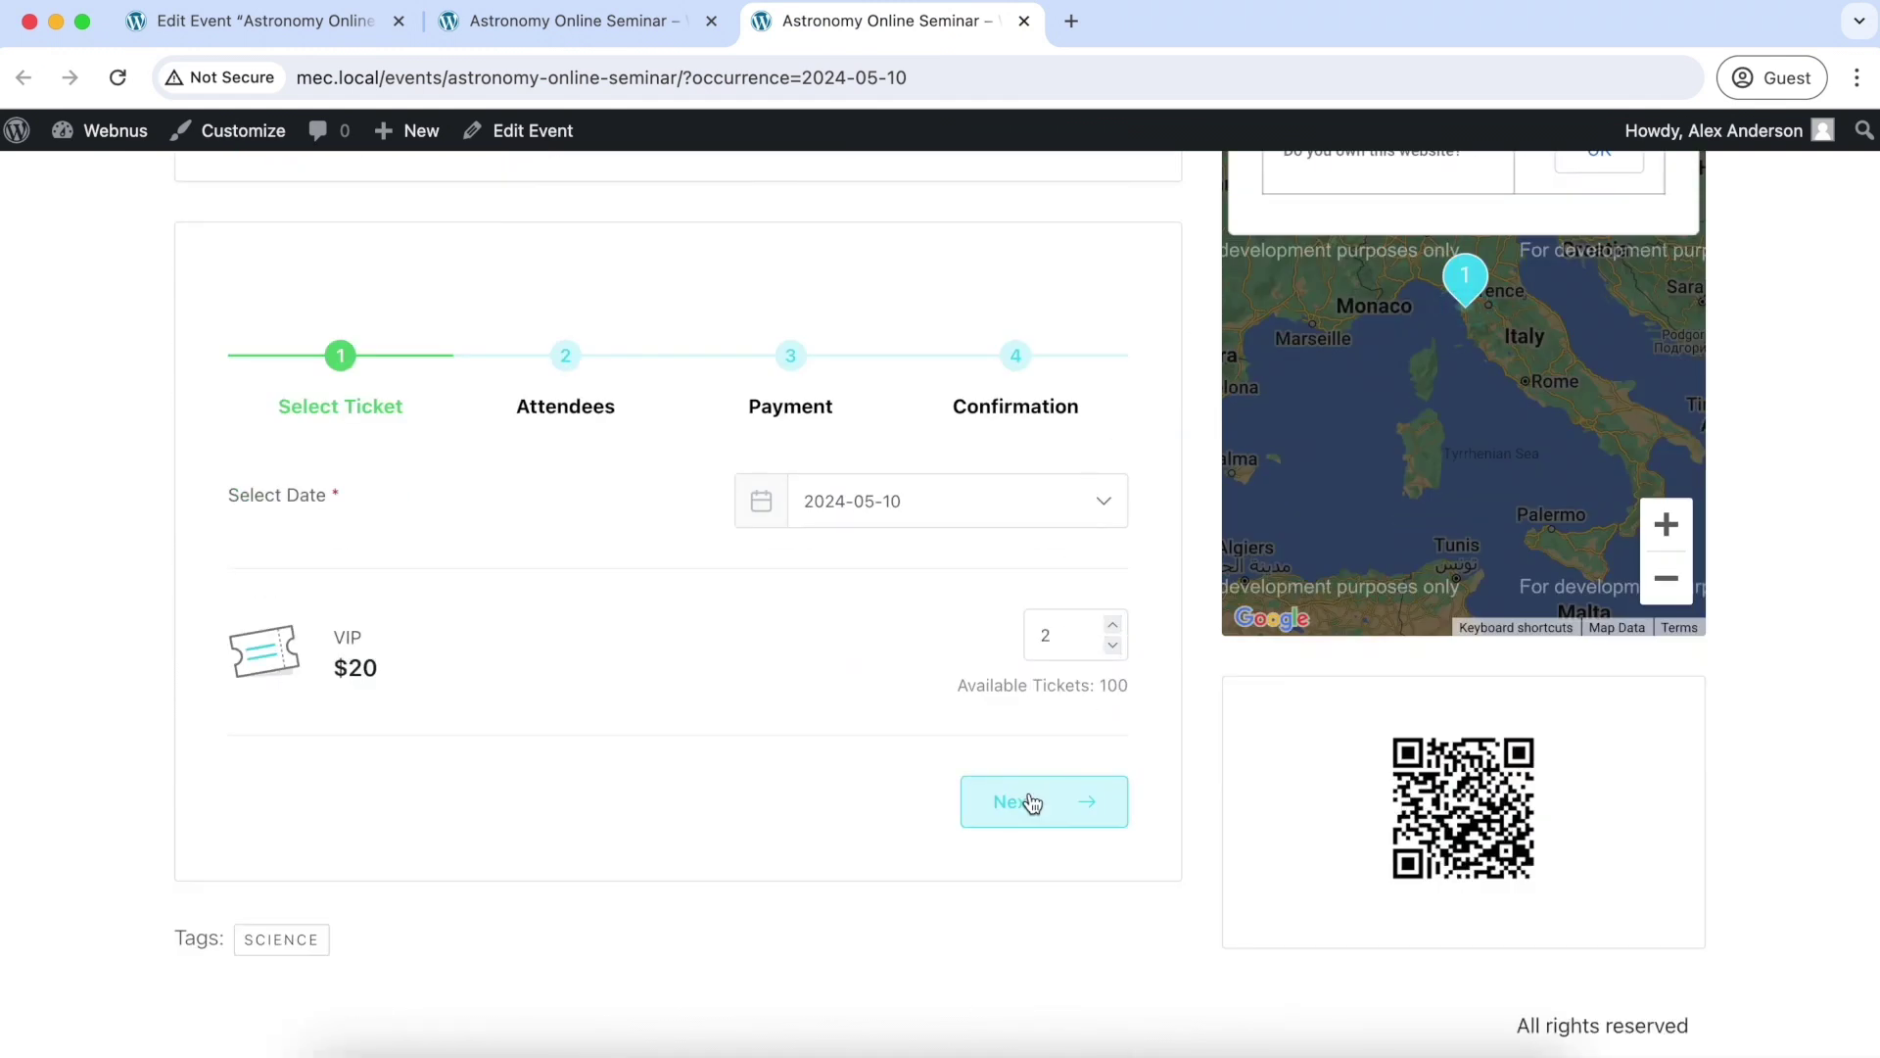
left_click(1029, 798)
scroll(1028, 774, "down", 5)
scroll(937, 637, "up", 4)
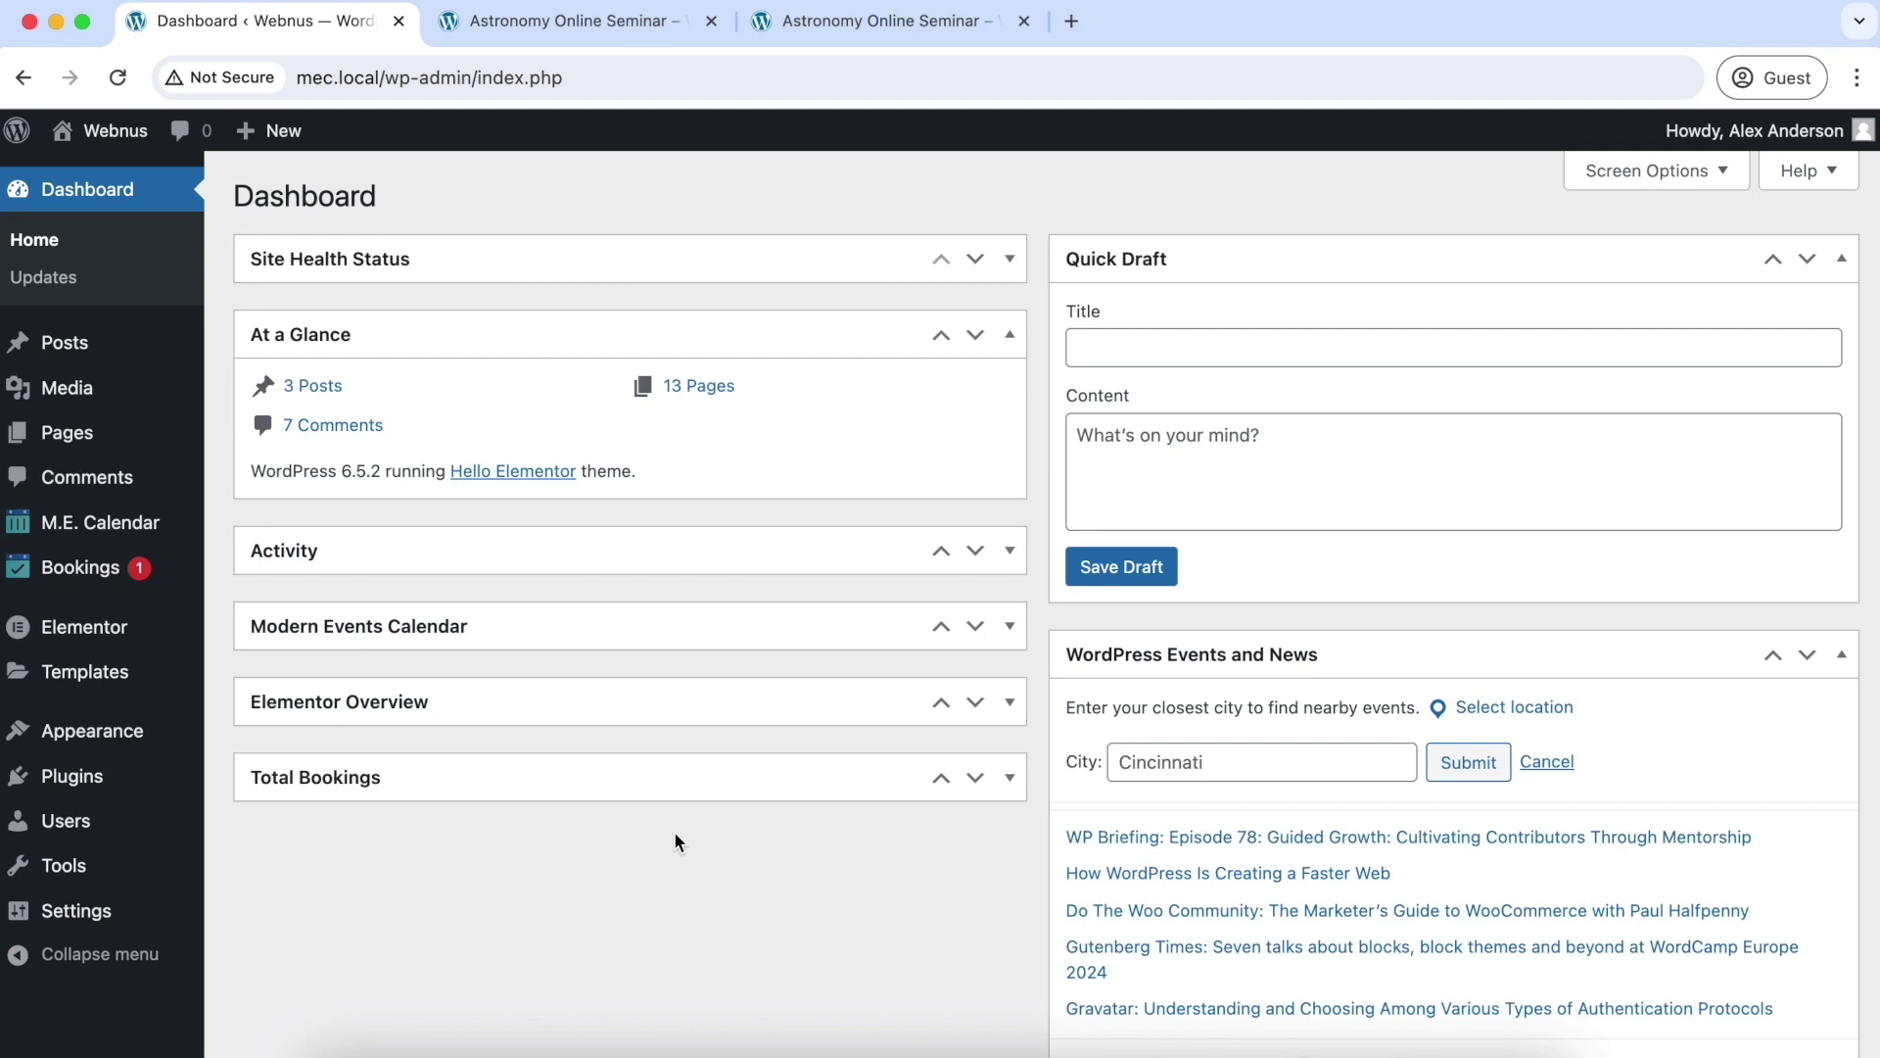
- Open the advanced booking options in the Modern Events Calendar settings
mouse_move(177, 544)
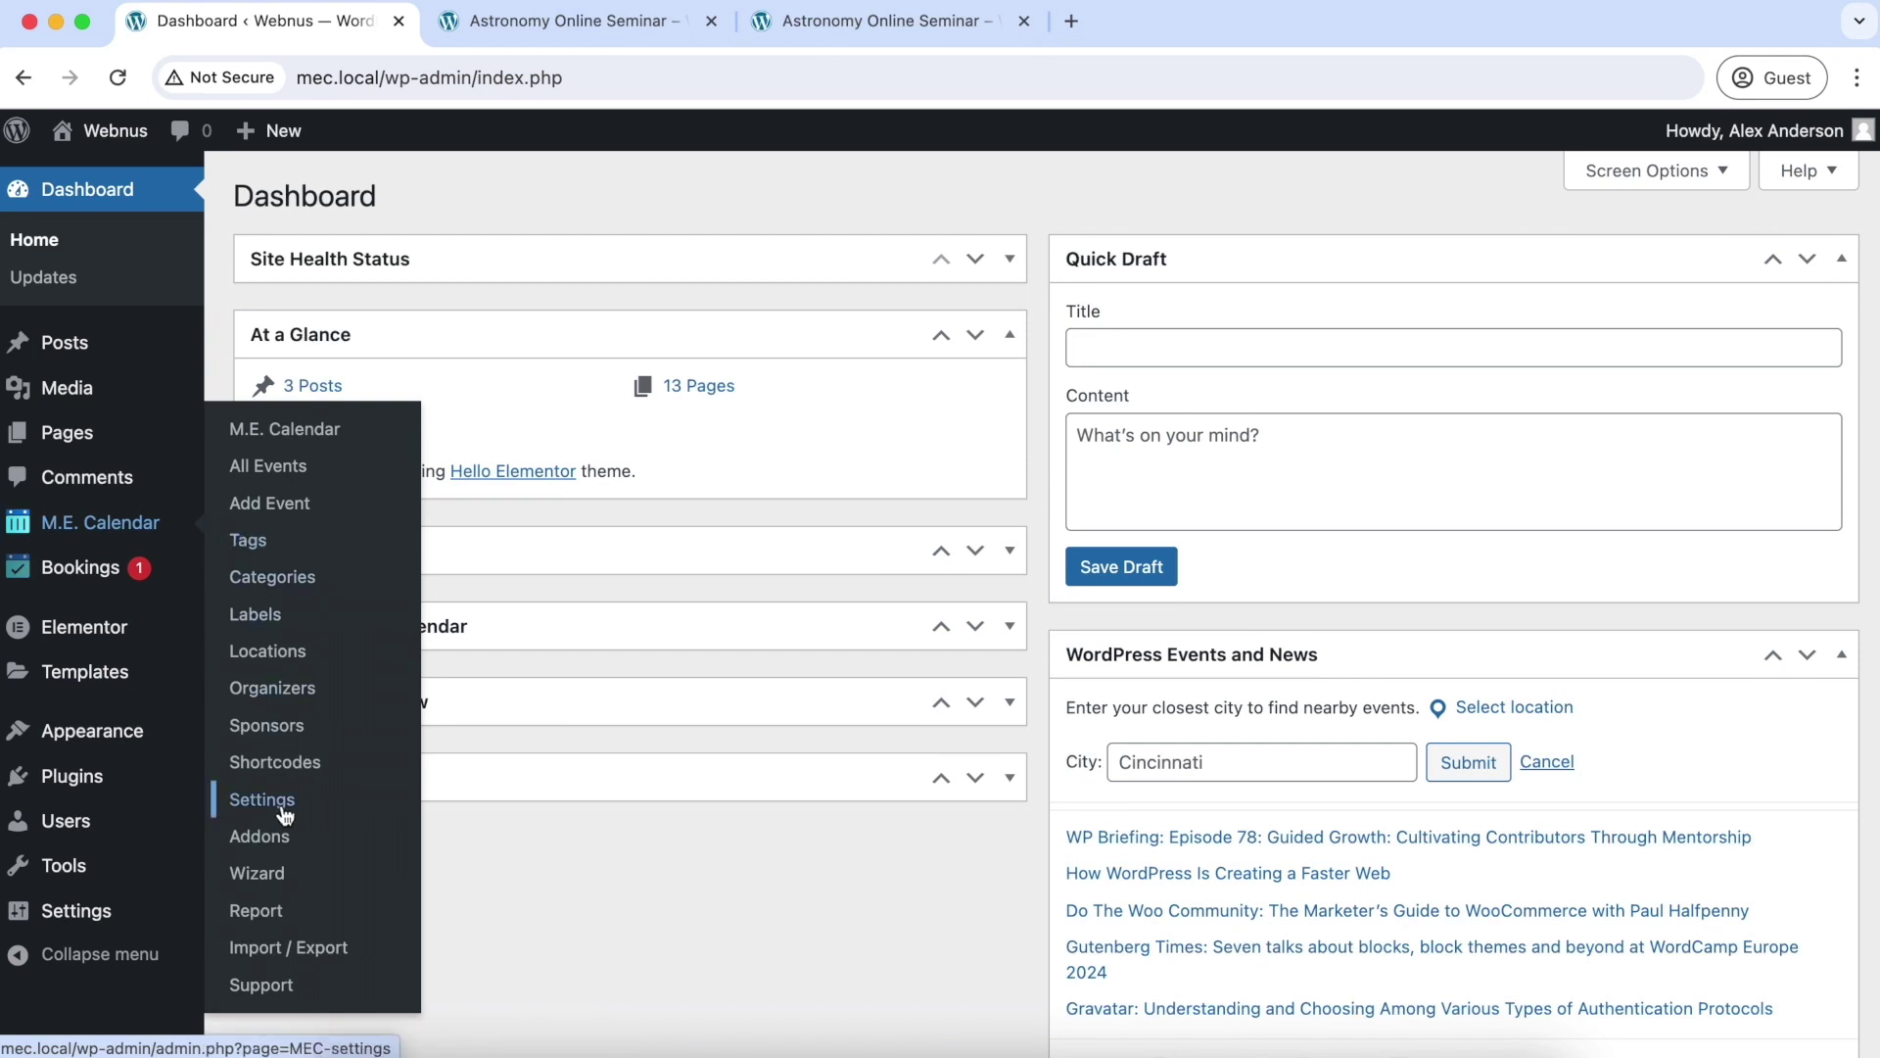
left_click(262, 799)
mouse_move(499, 676)
mouse_move(648, 796)
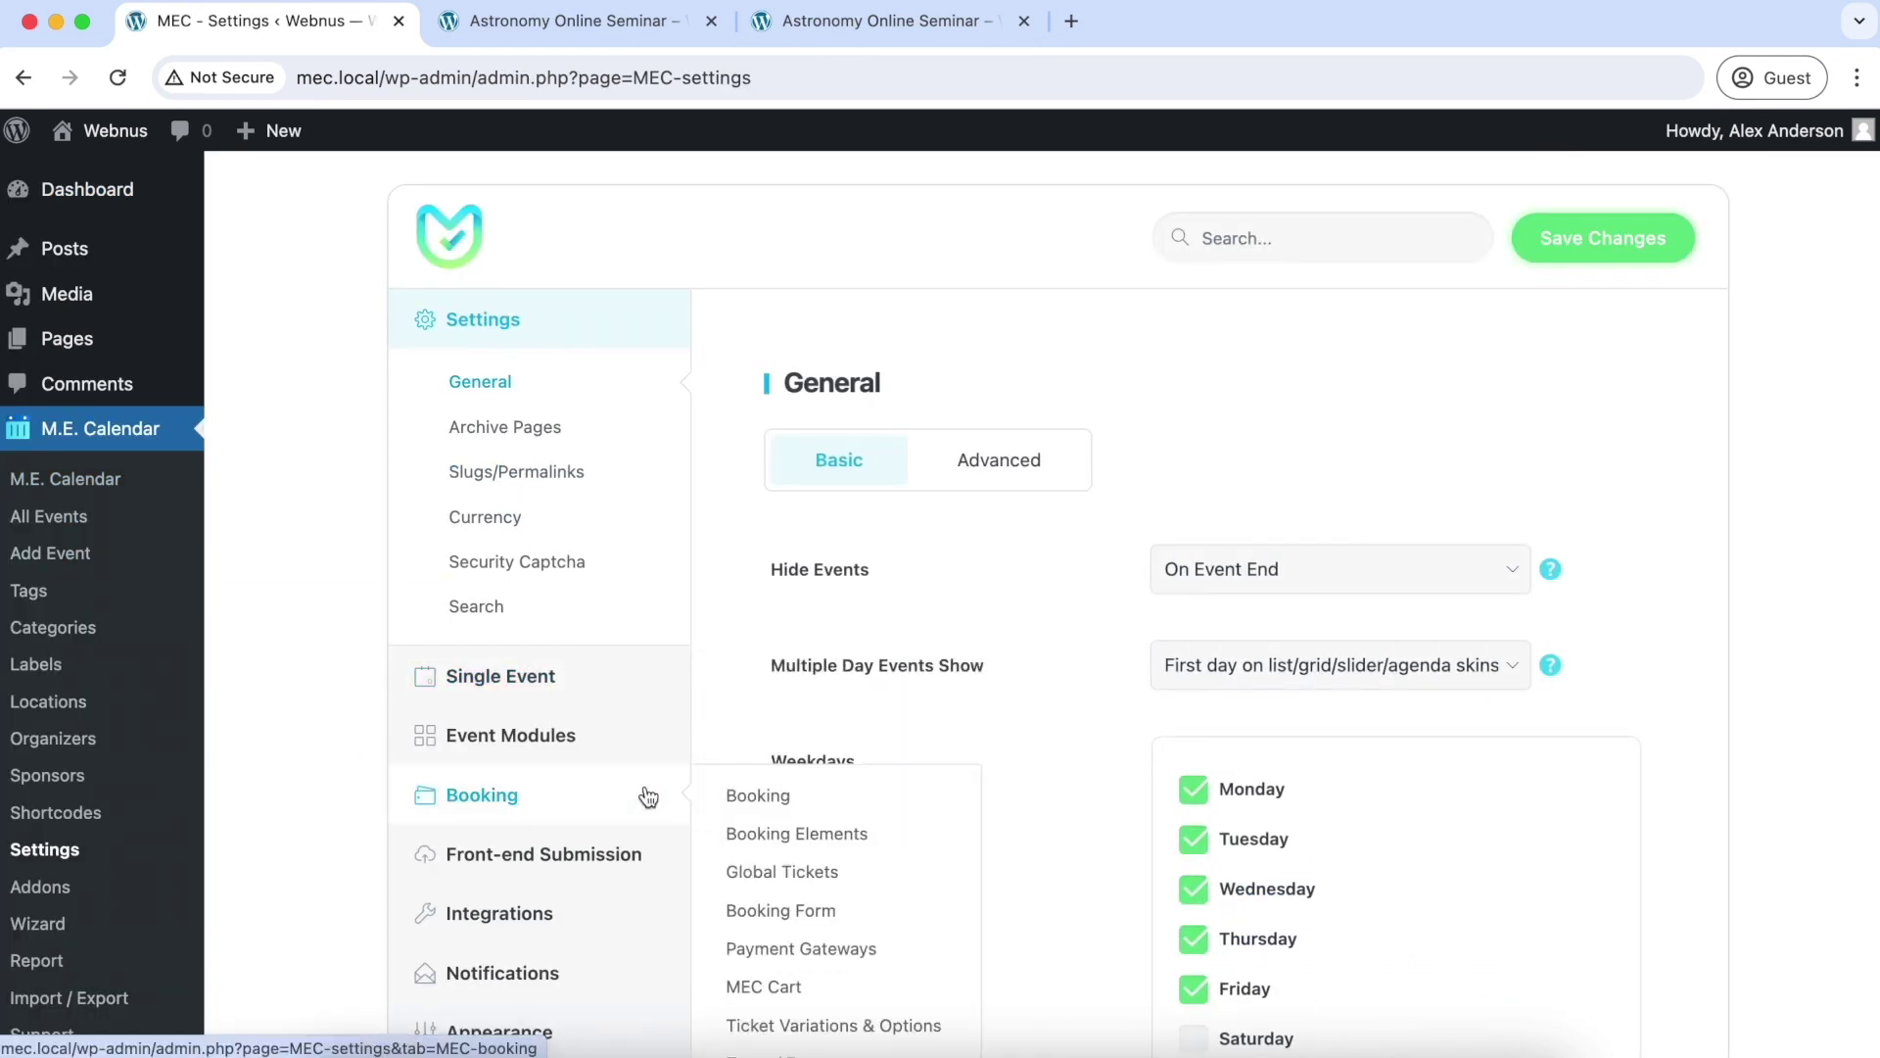
scroll(774, 823, "down", 3)
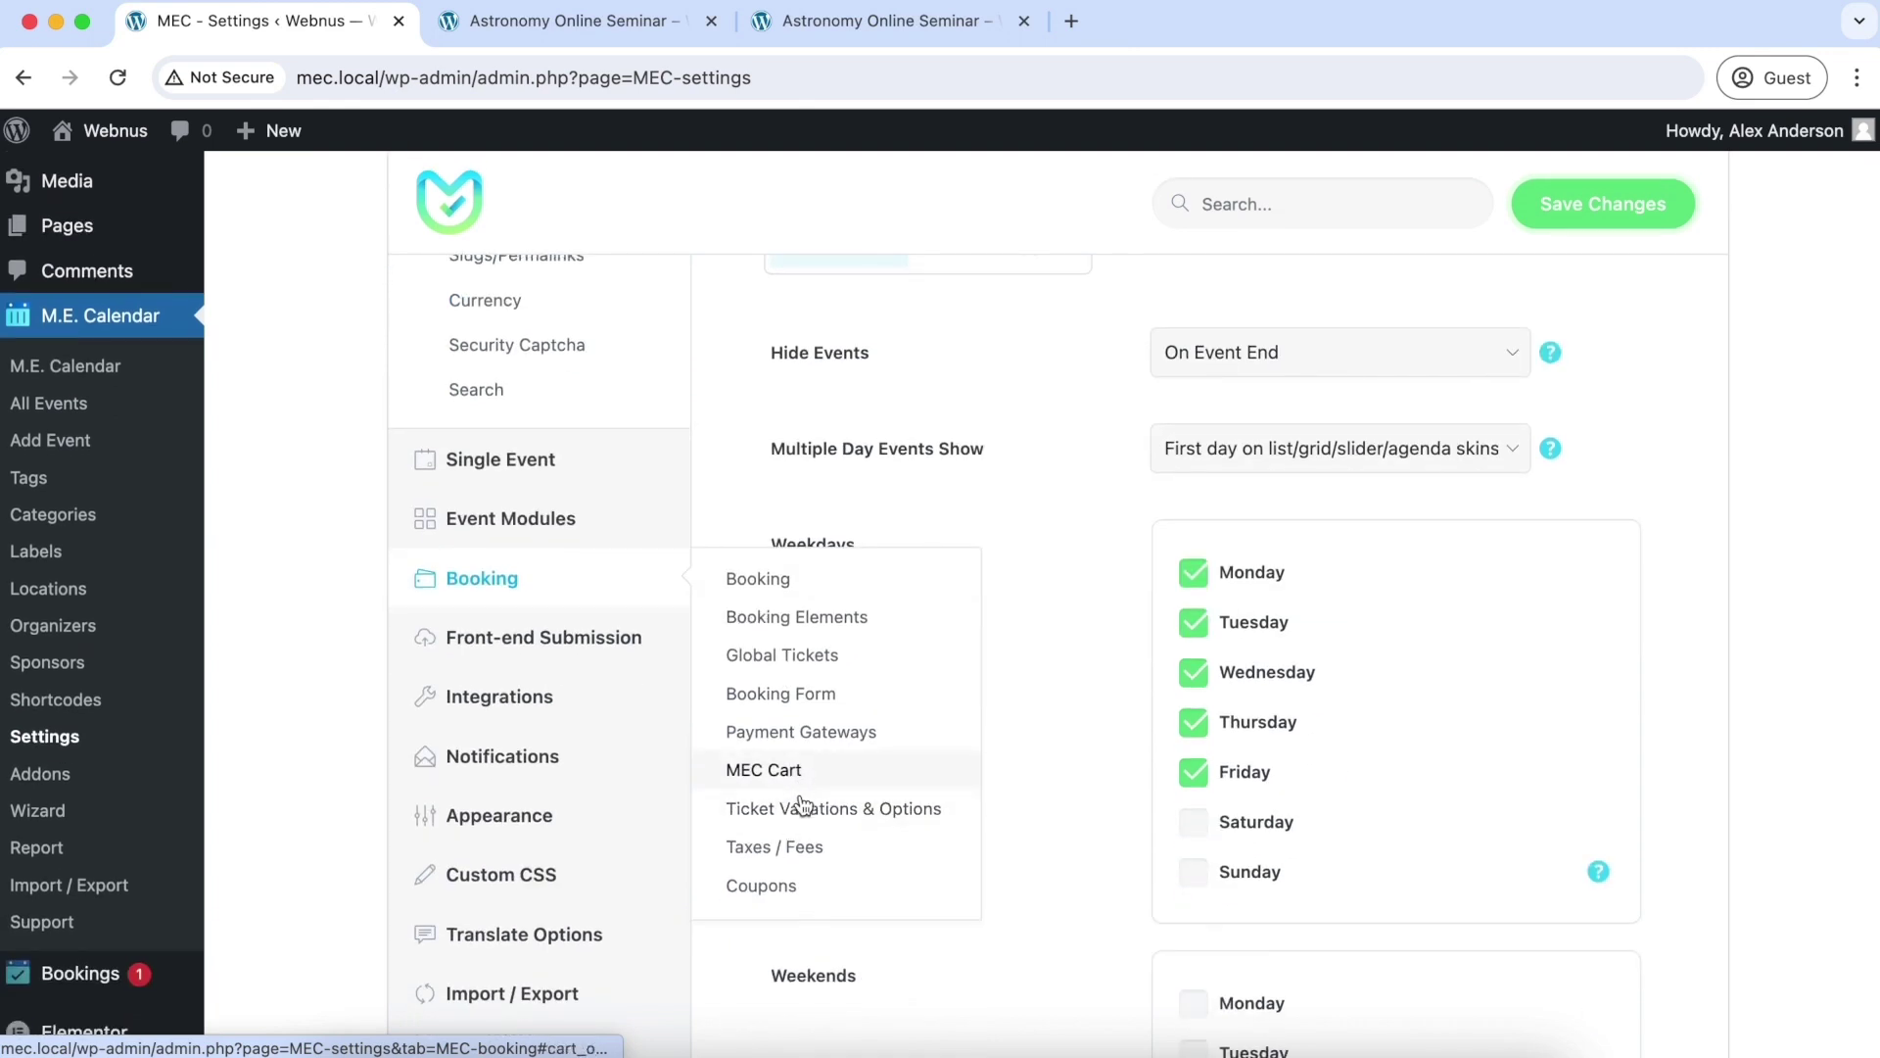
left_click(822, 578)
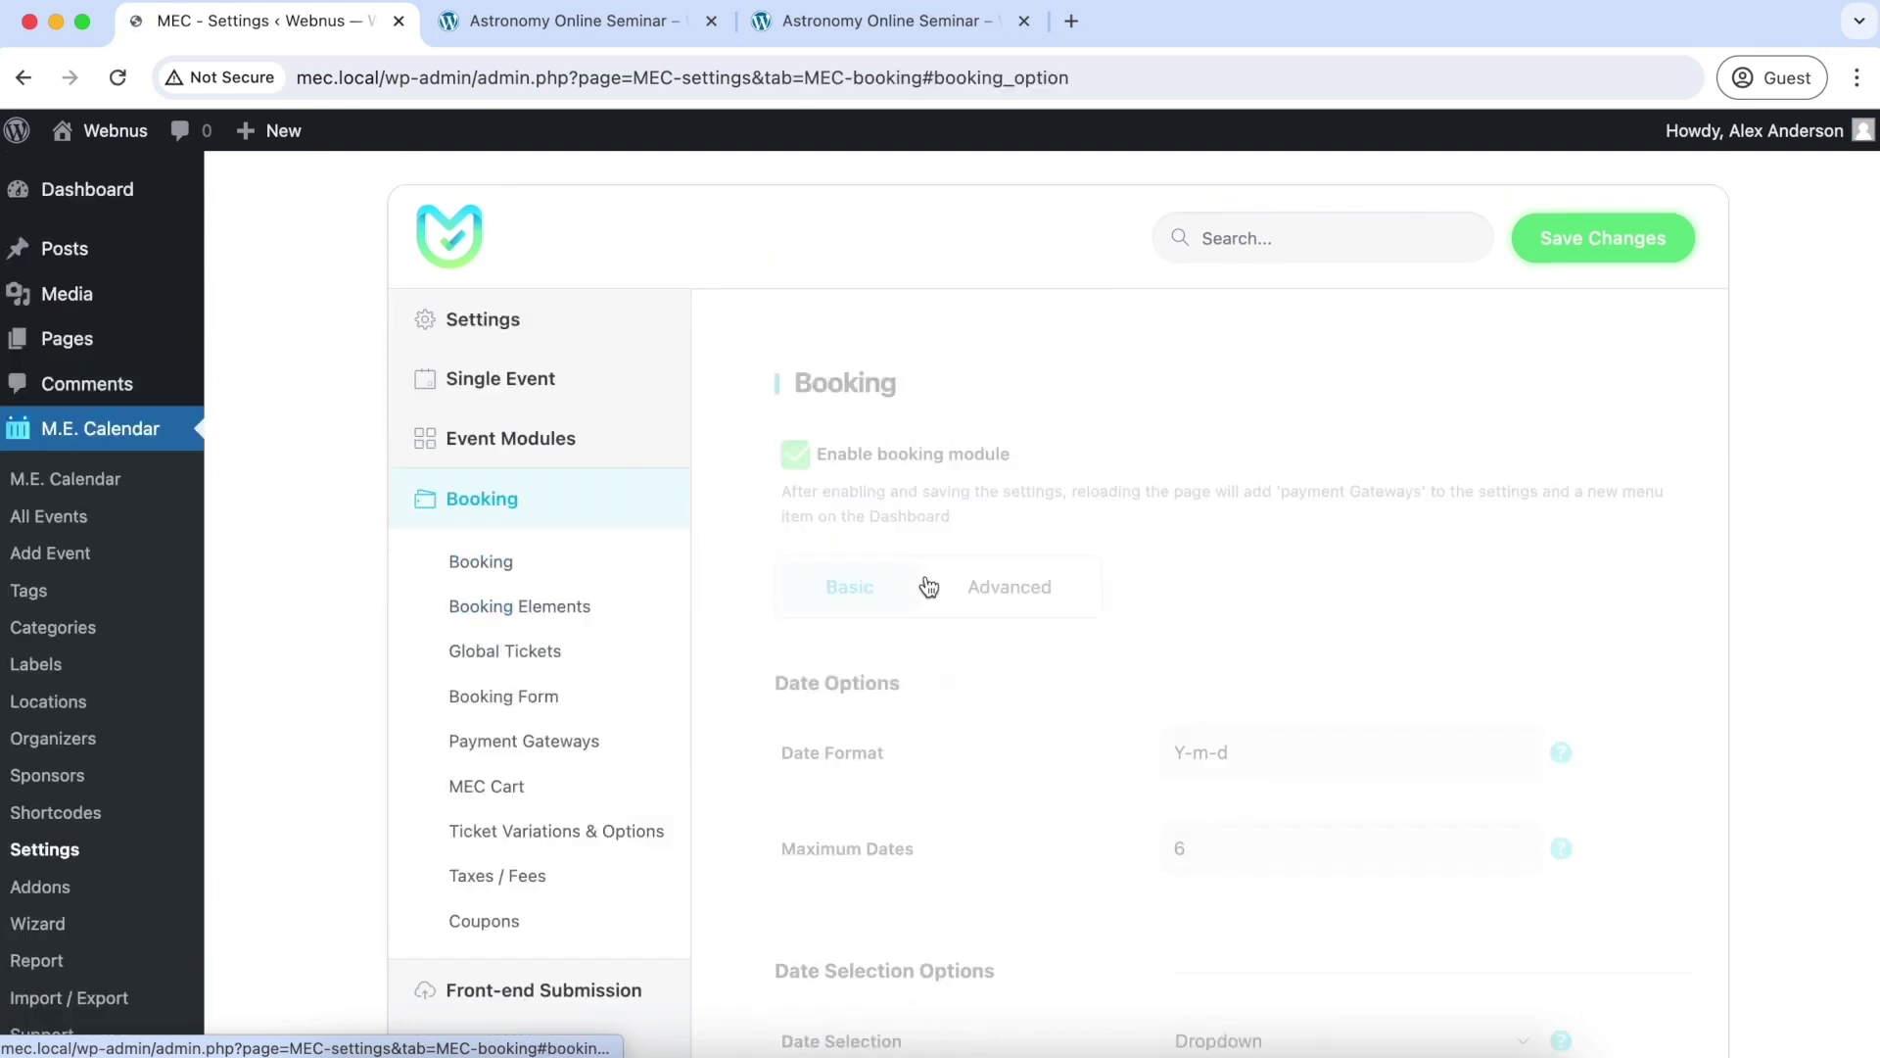
left_click(1016, 589)
- Enable partial payment in the booking settings with a payable value of 20 percent
scroll(1051, 674, "down", 10)
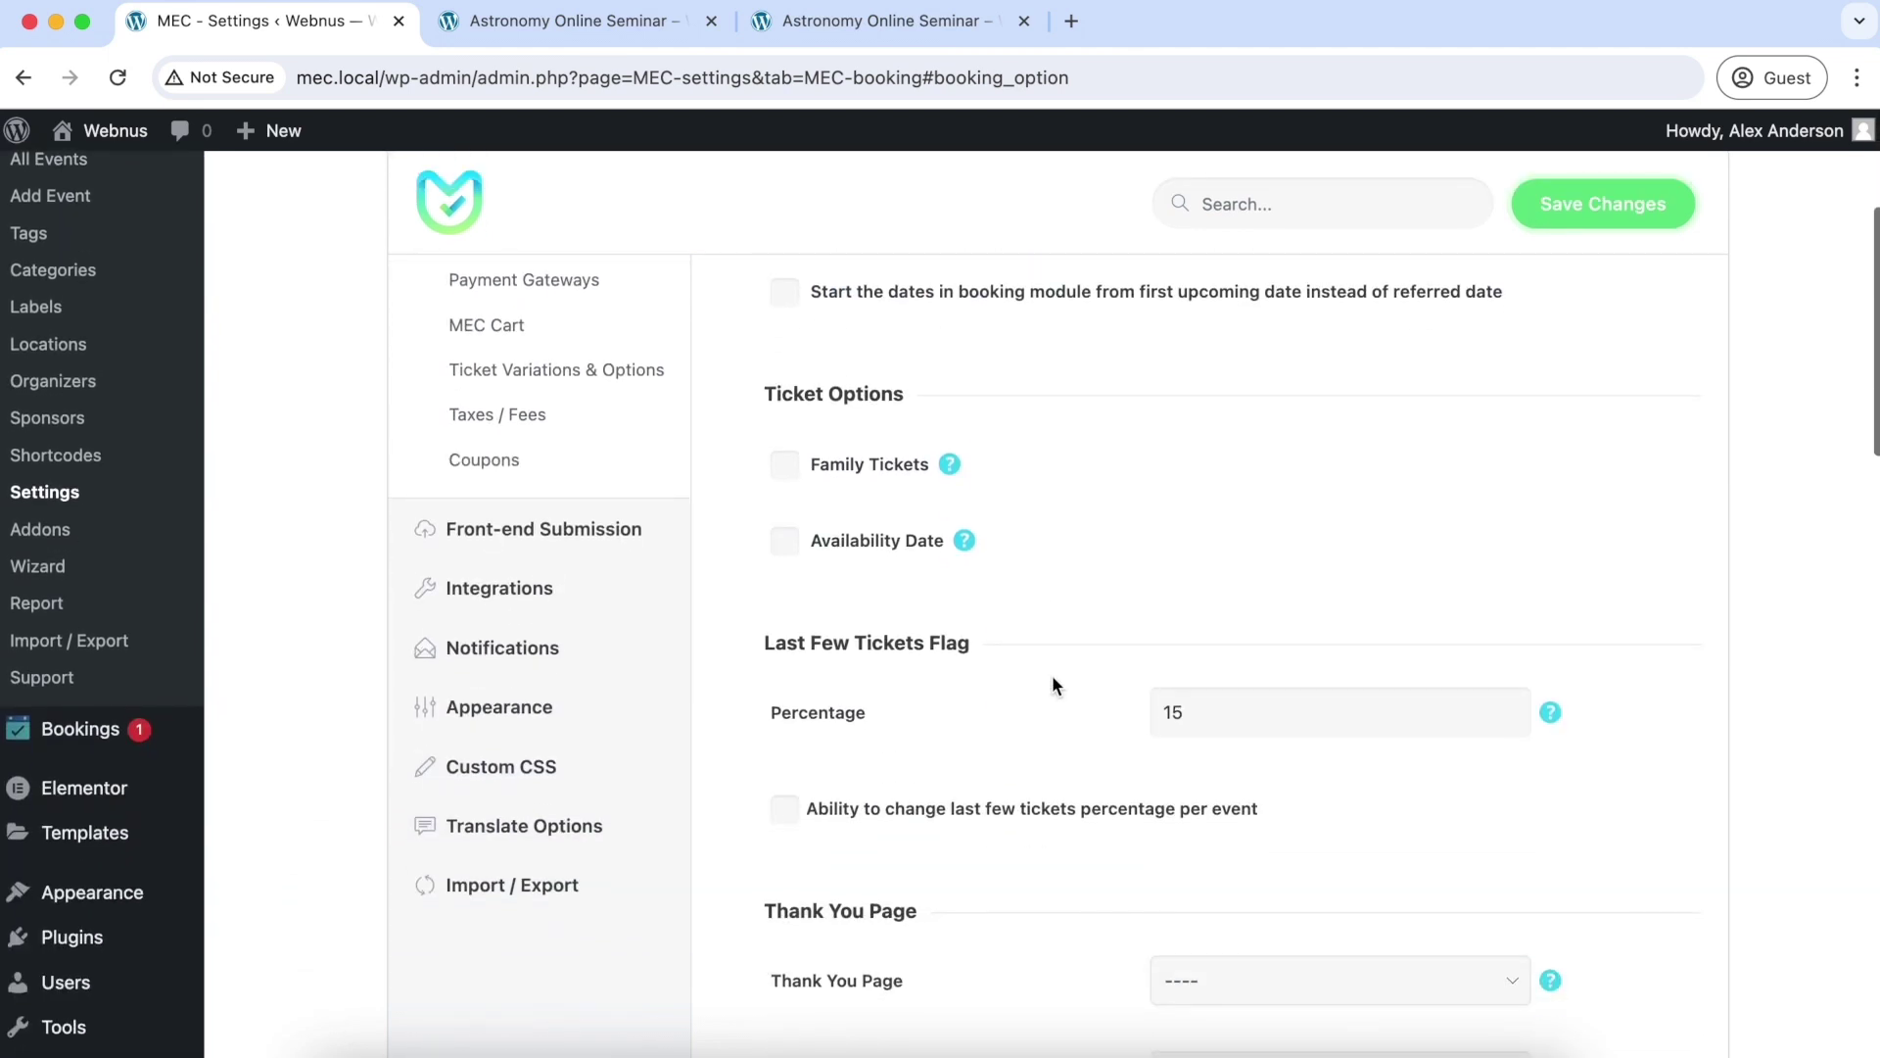
scroll(1052, 678, "down", 15)
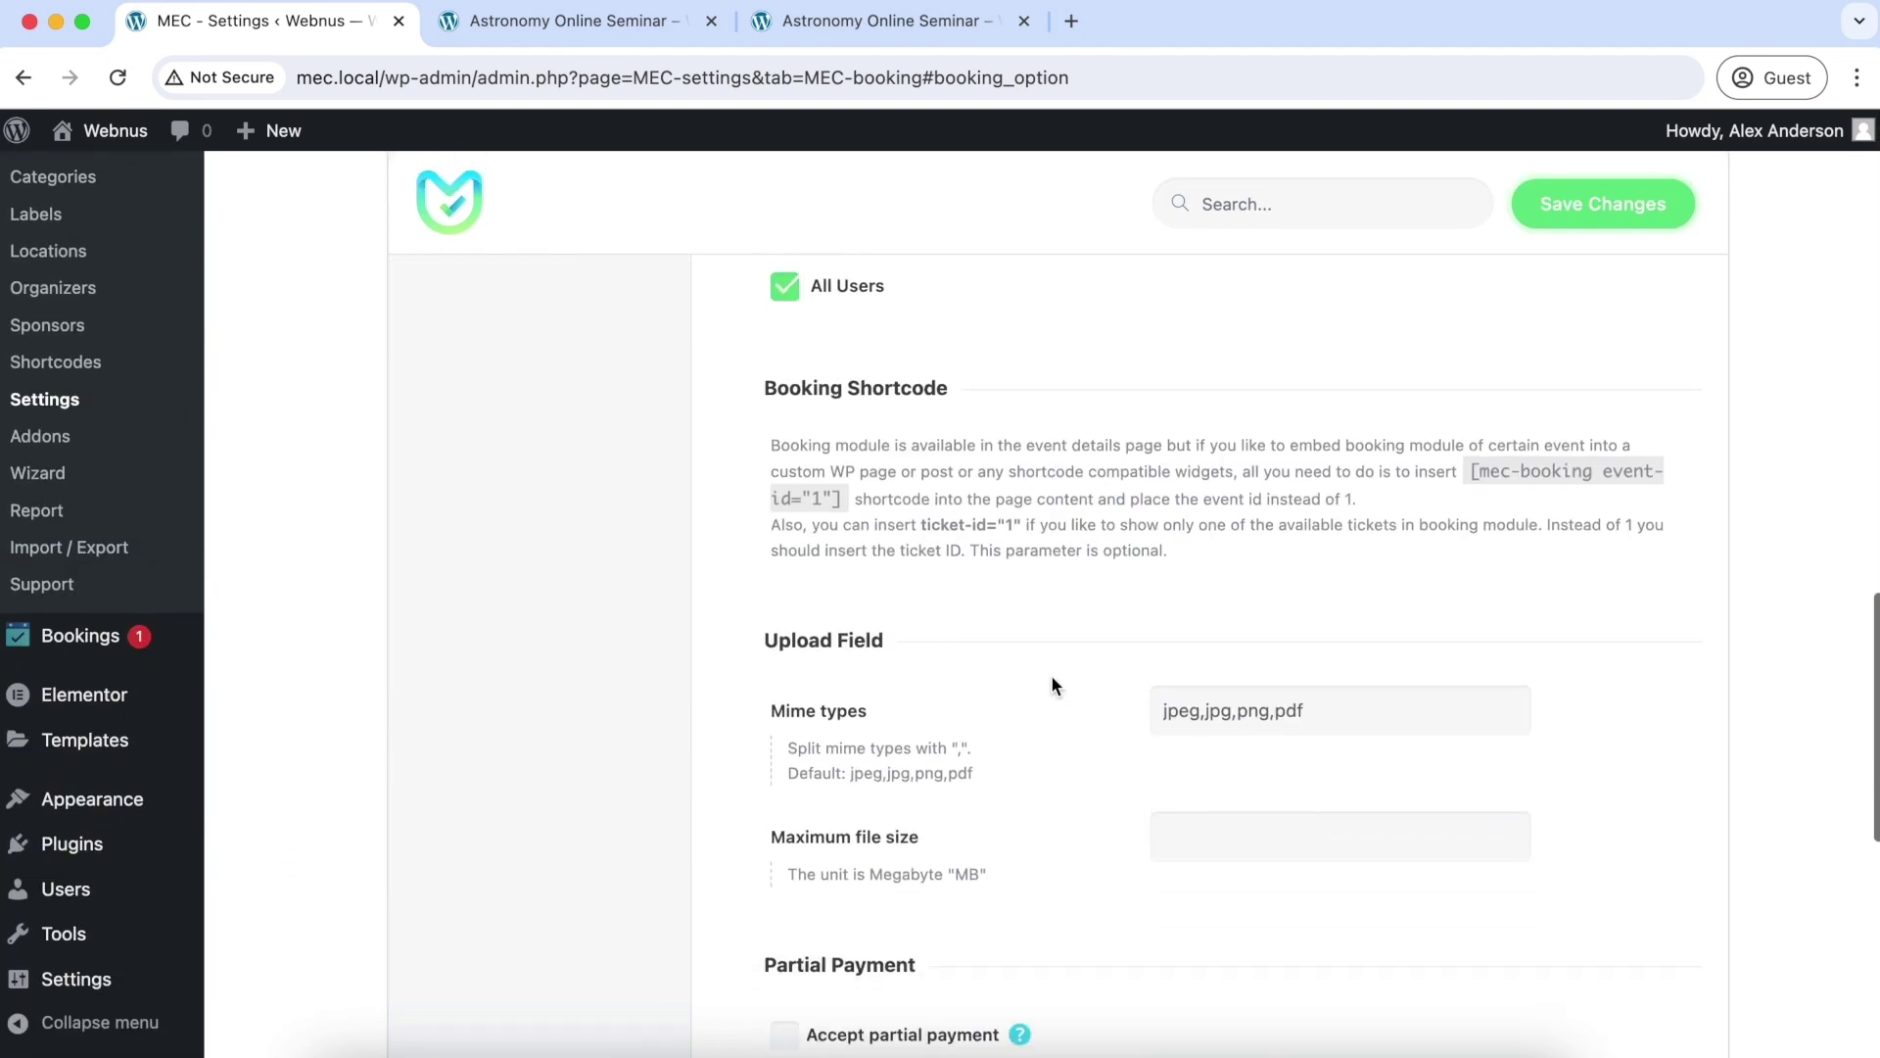
scroll(1050, 674, "down", 4)
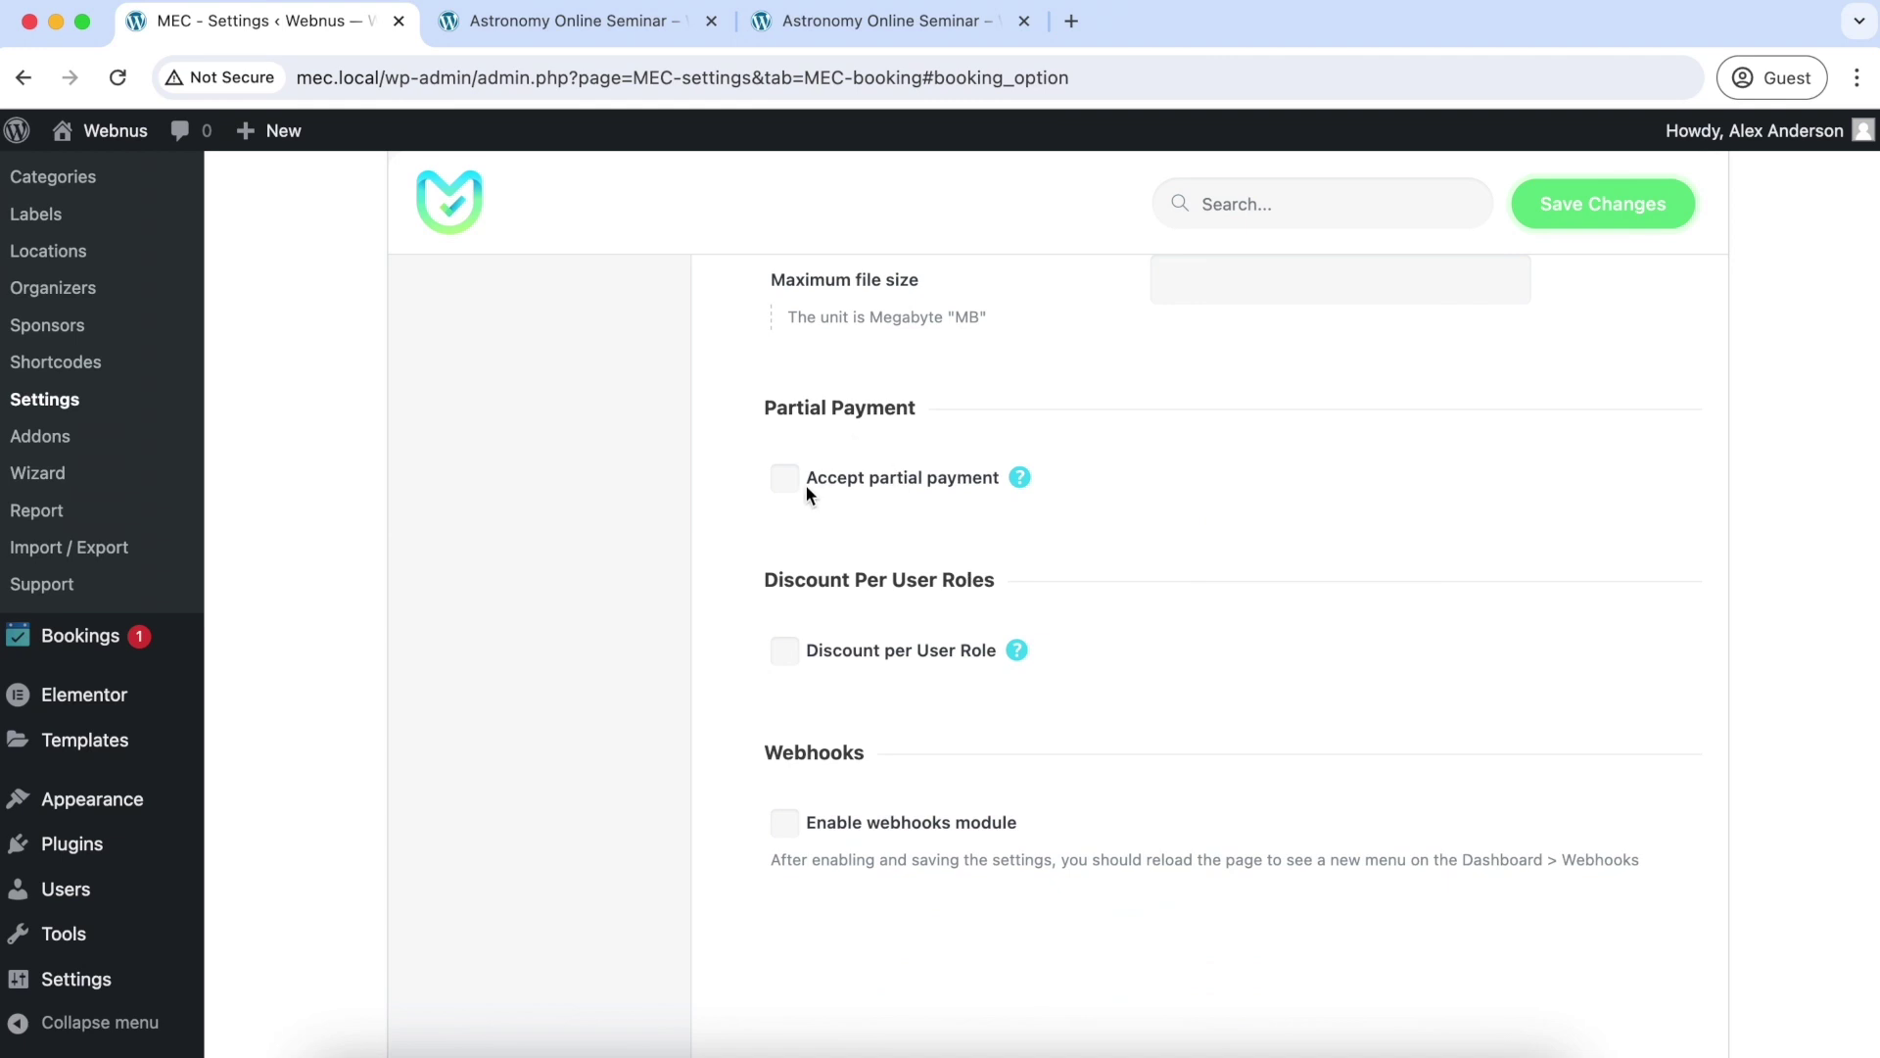
left_click(878, 476)
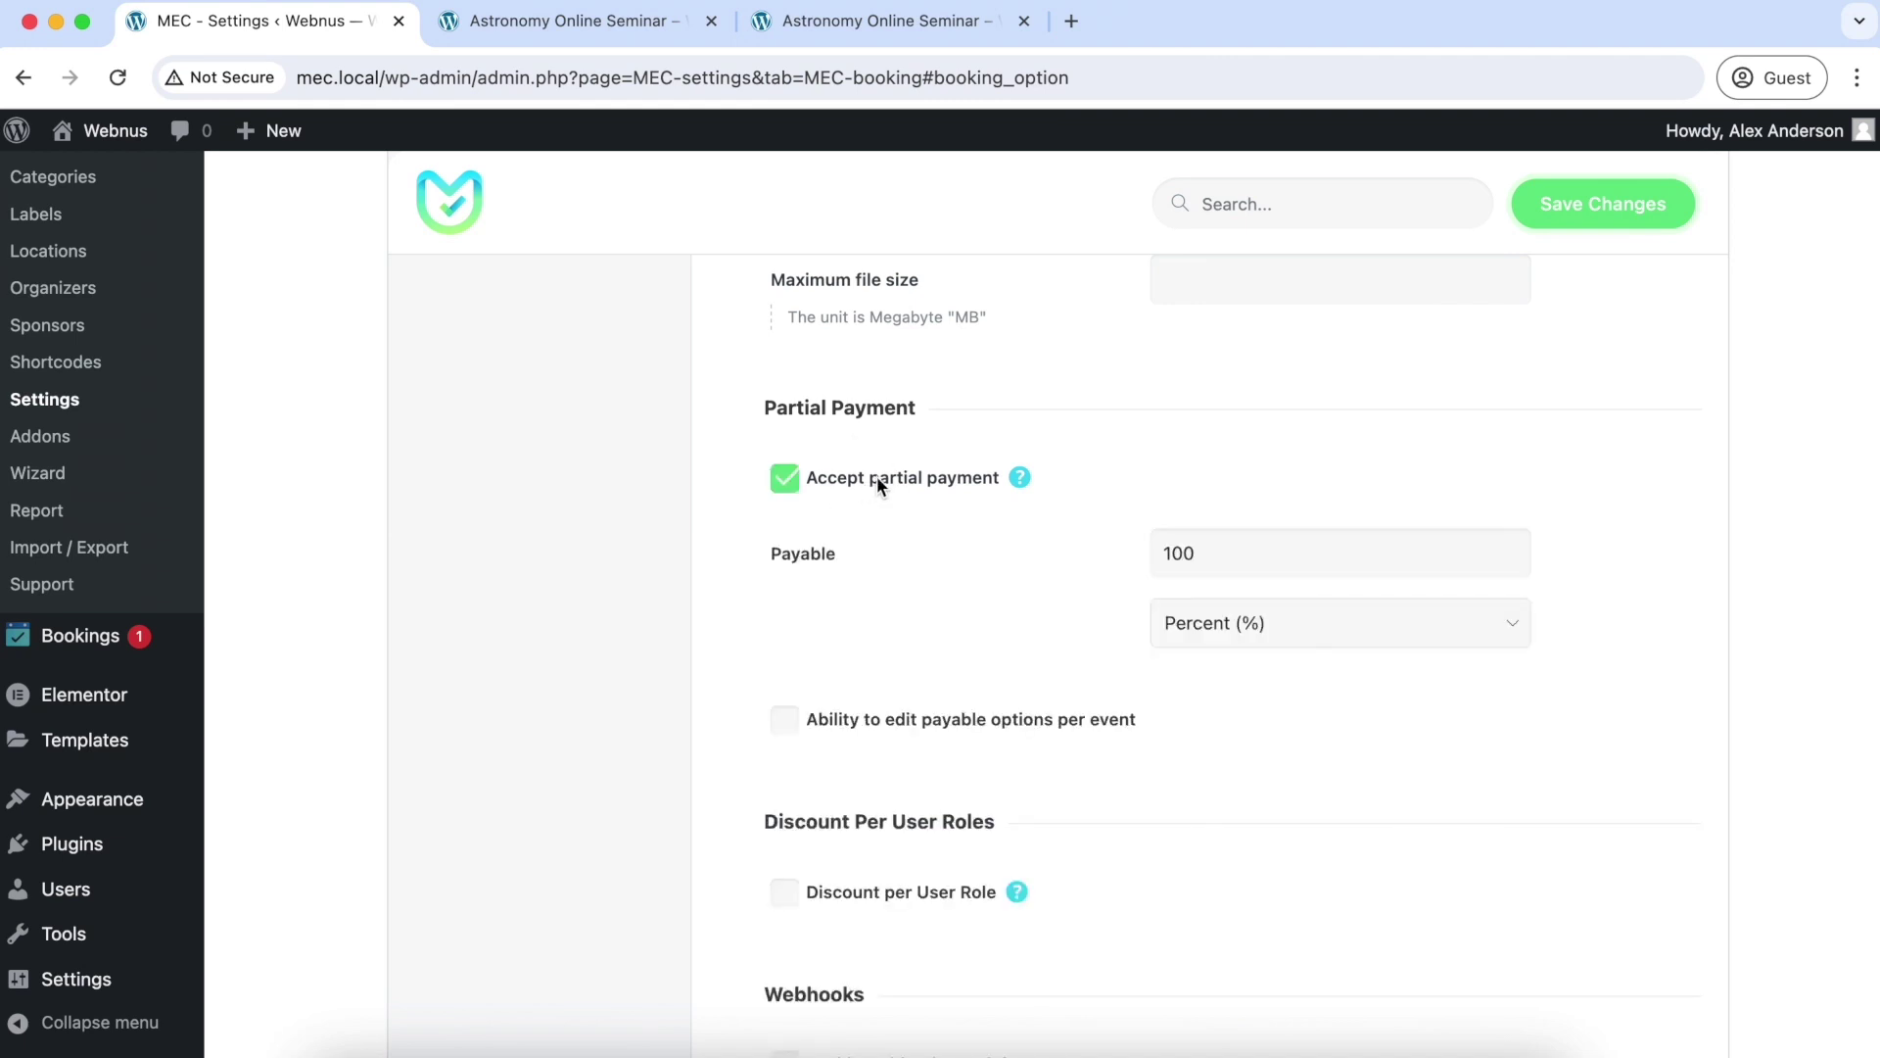
left_click_drag(1225, 552, 1103, 550)
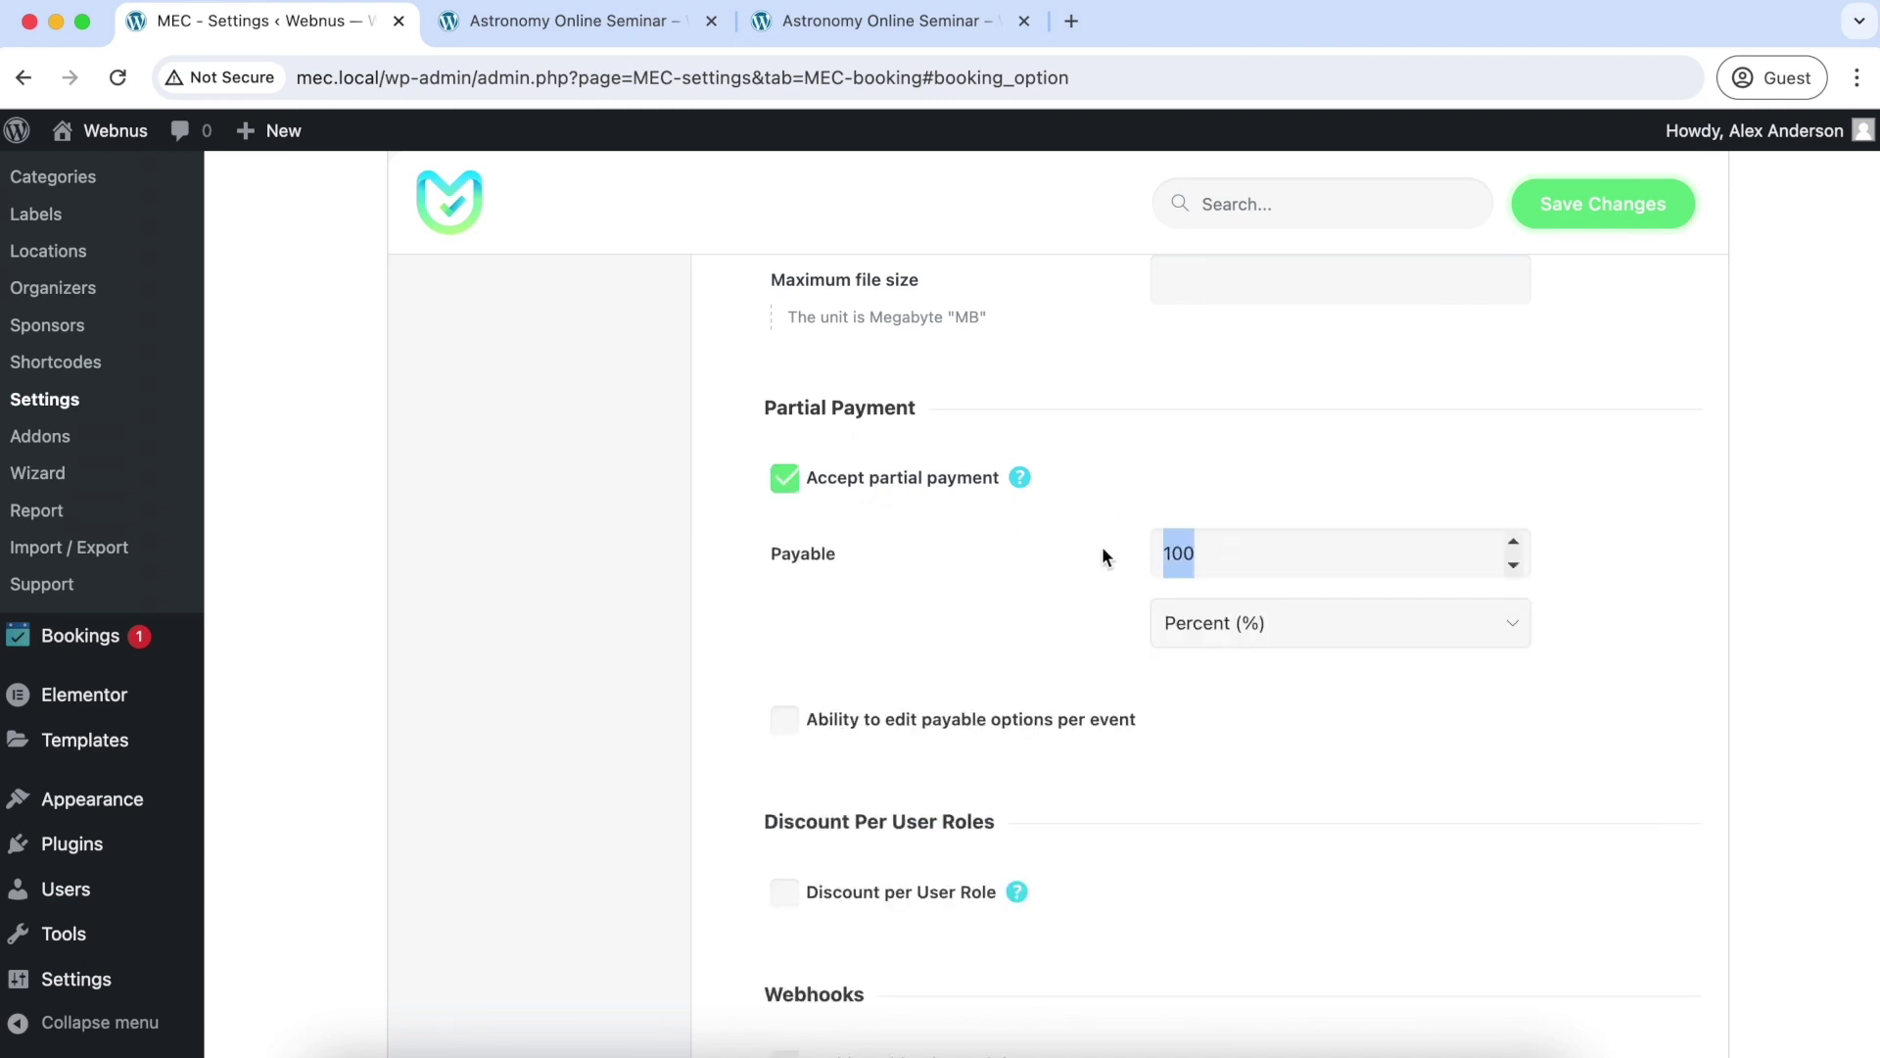
type("20")
left_click(1214, 623)
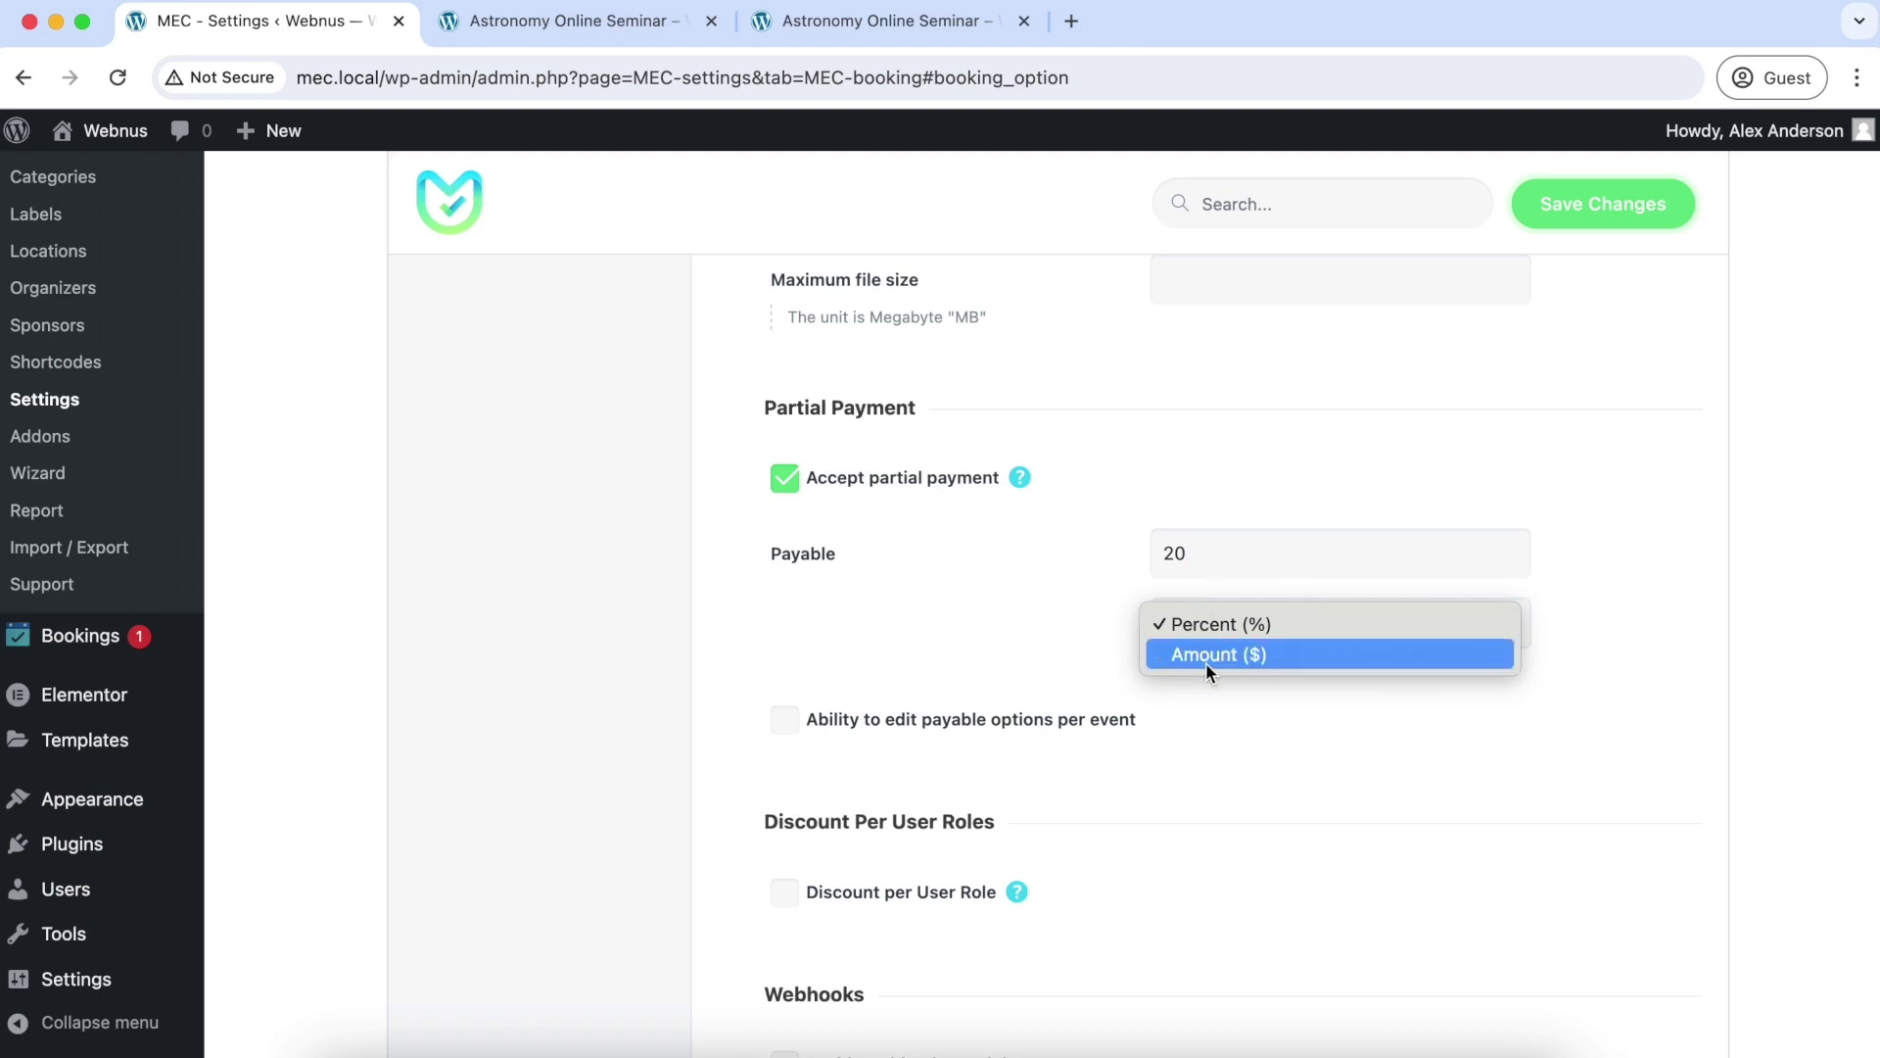
left_click(1236, 628)
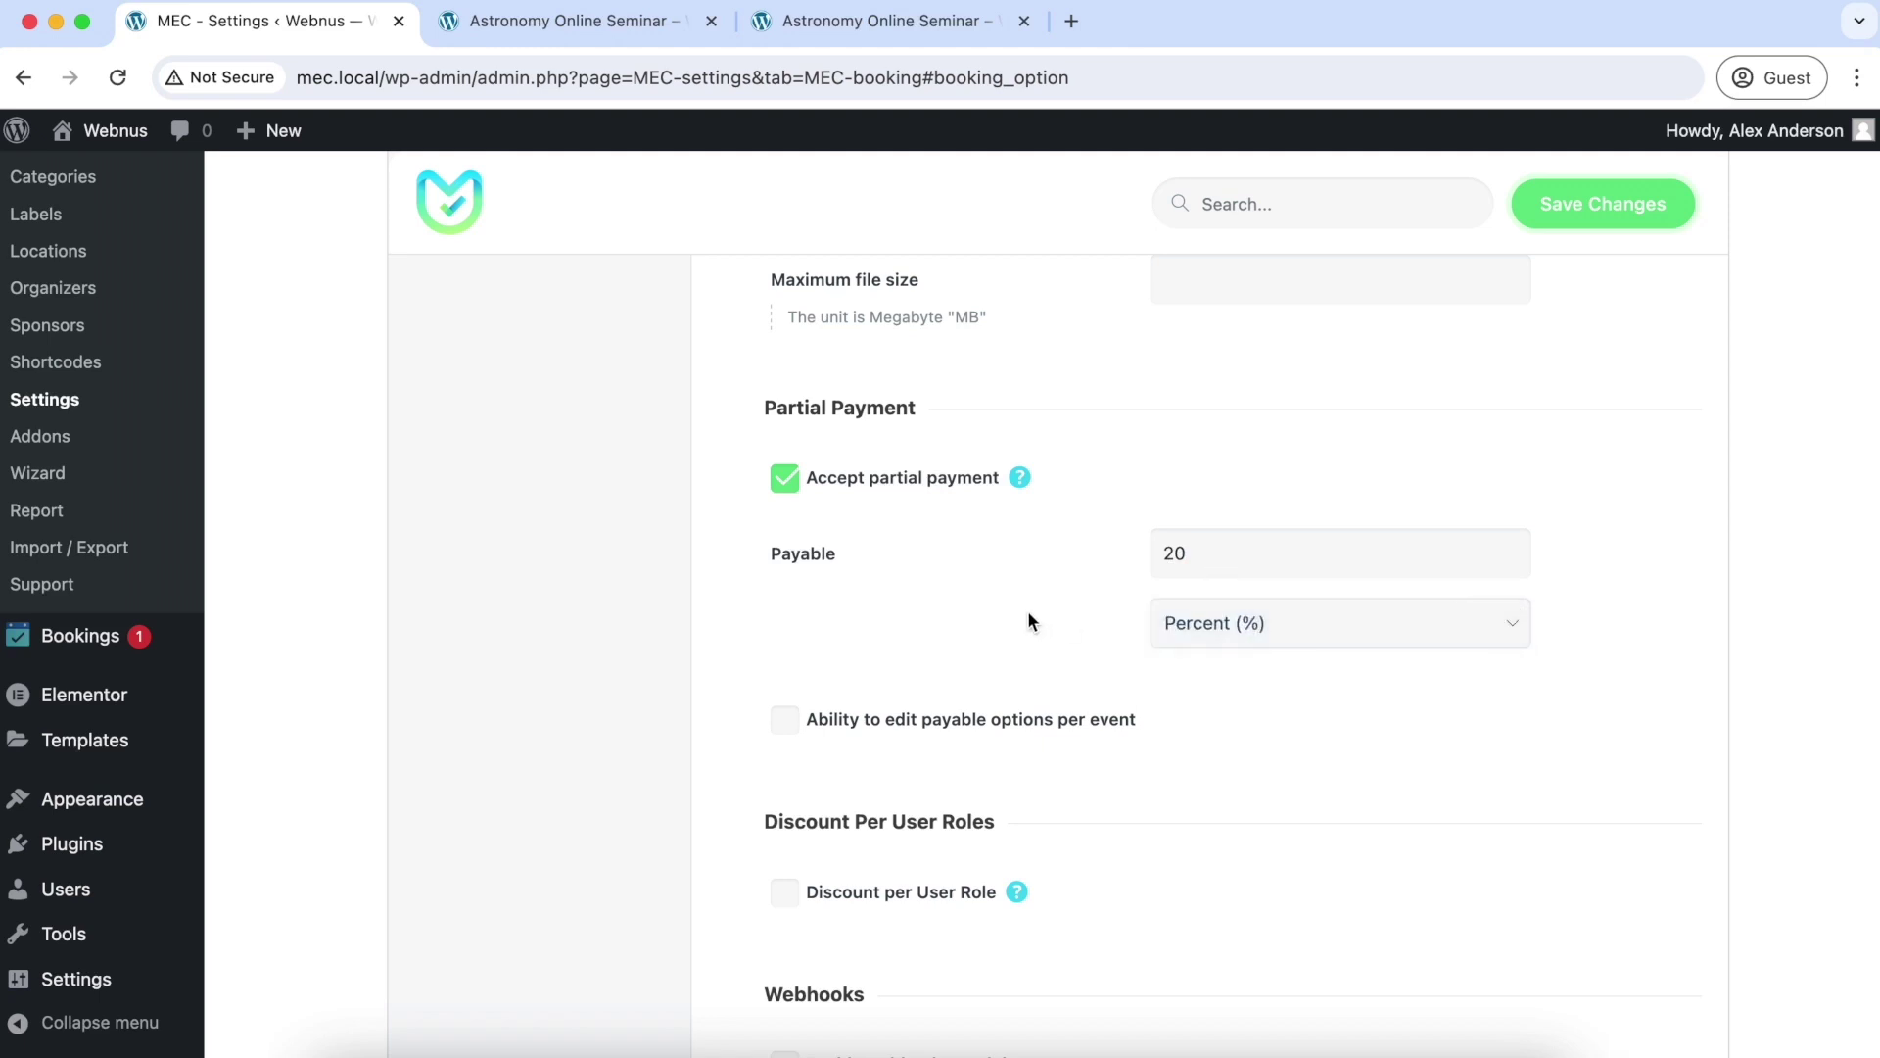
- Enable the ability to edit payable options per event and save the settings
left_click(801, 734)
left_click(1582, 224)
scroll(396, 384, "up", 5)
- Open the Astronomy Online Seminar event for editing and show its advanced booking options
left_click(50, 517)
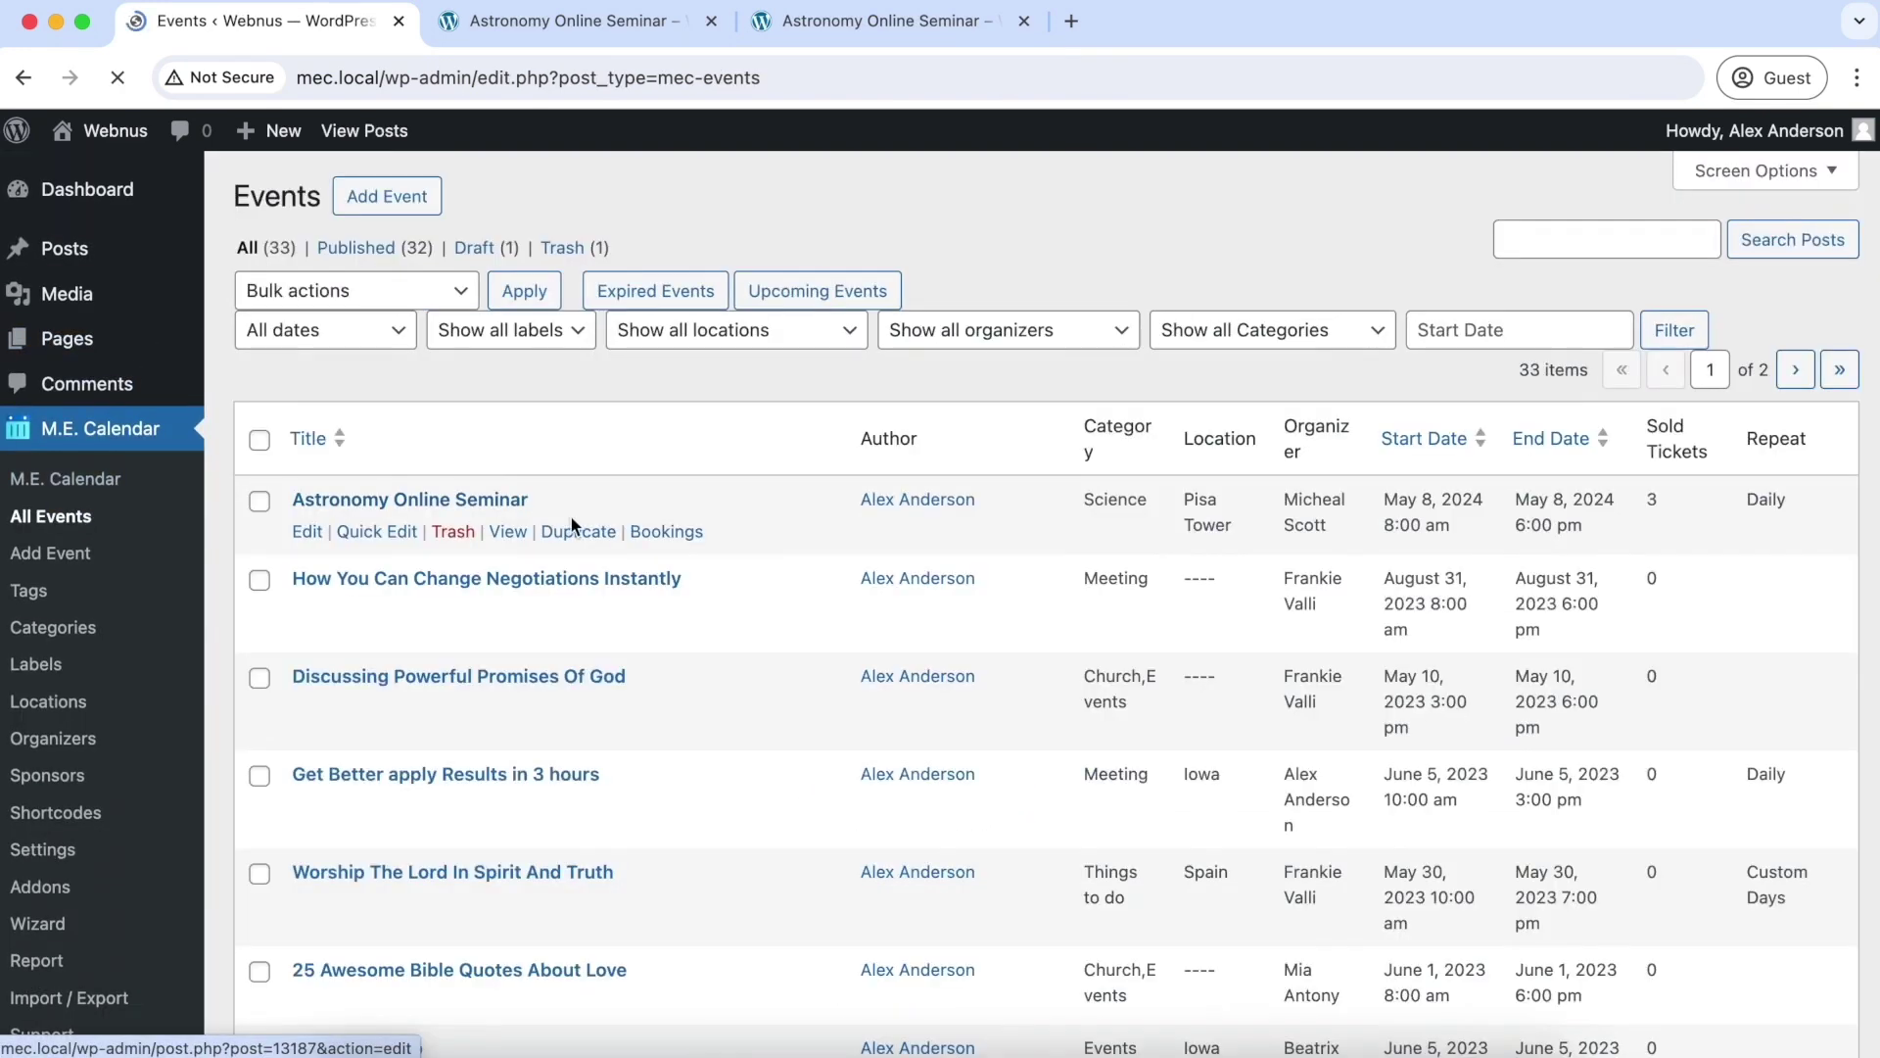
left_click(470, 499)
scroll(656, 467, "down", 15)
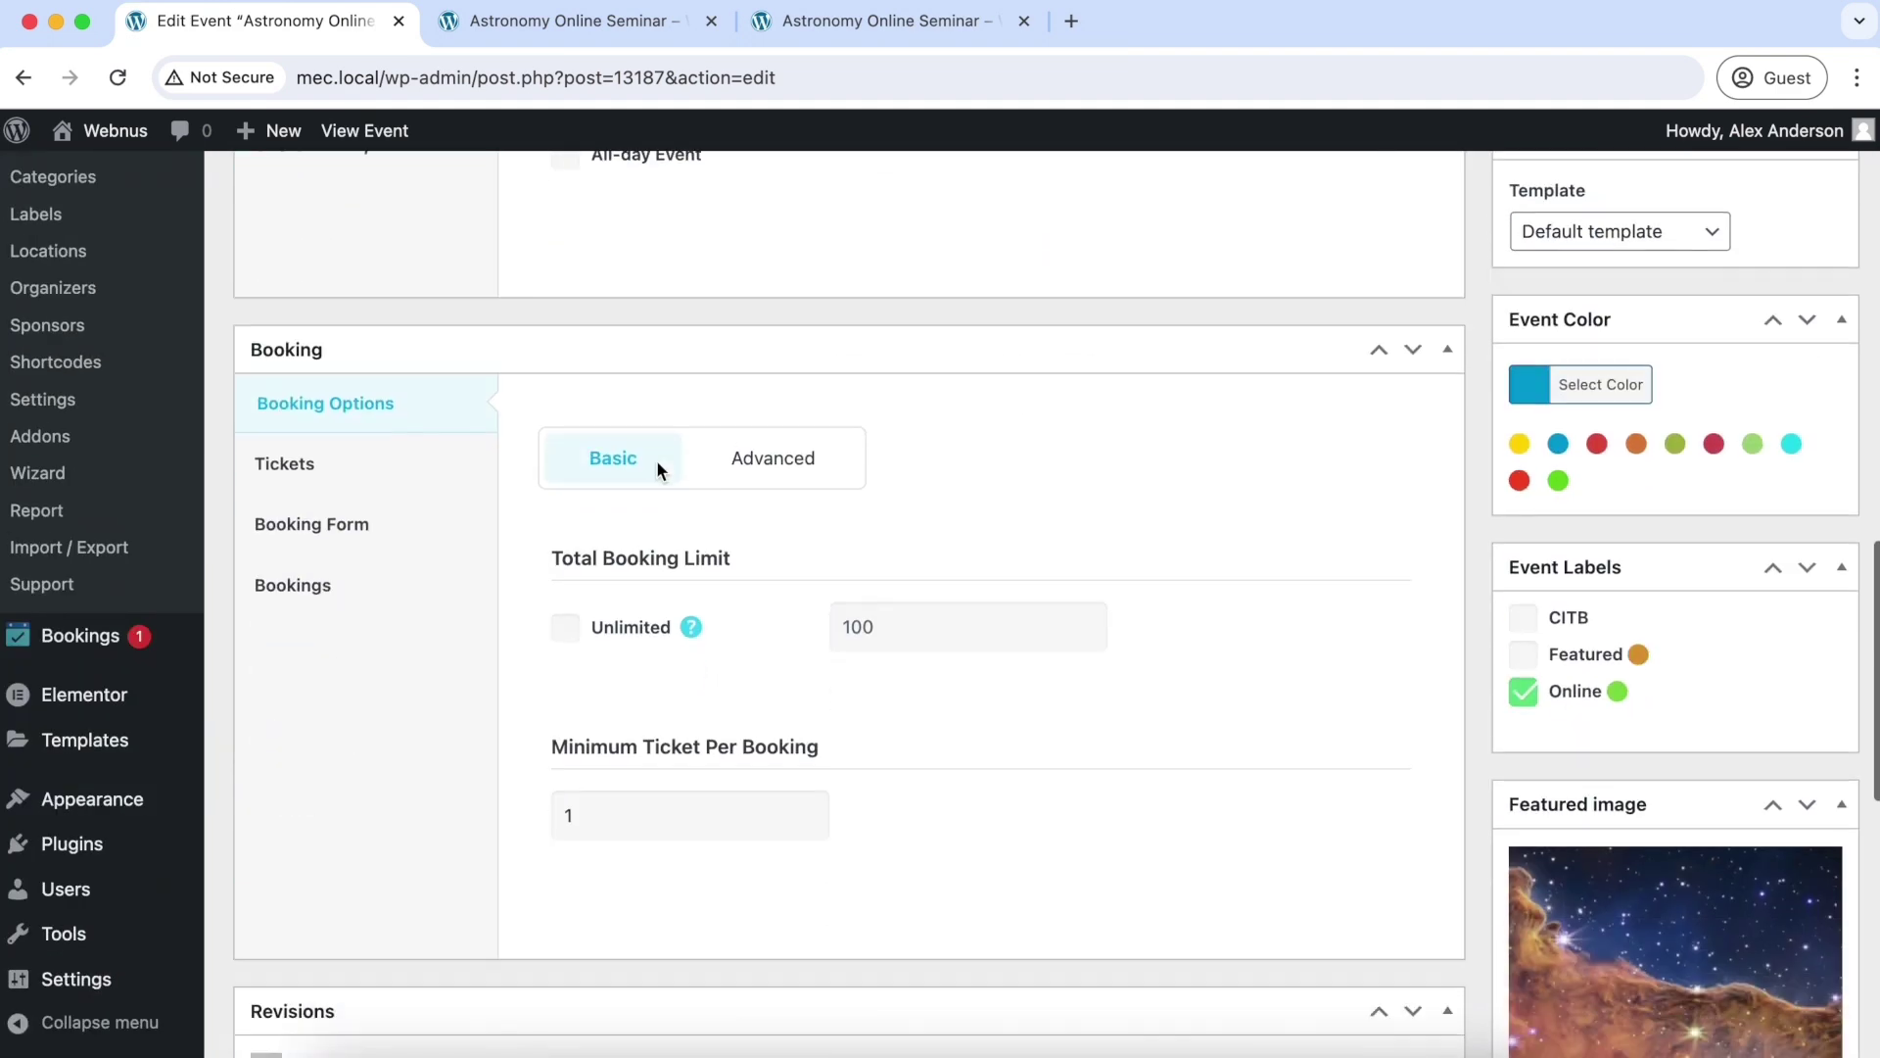
scroll(466, 507, "up", 1)
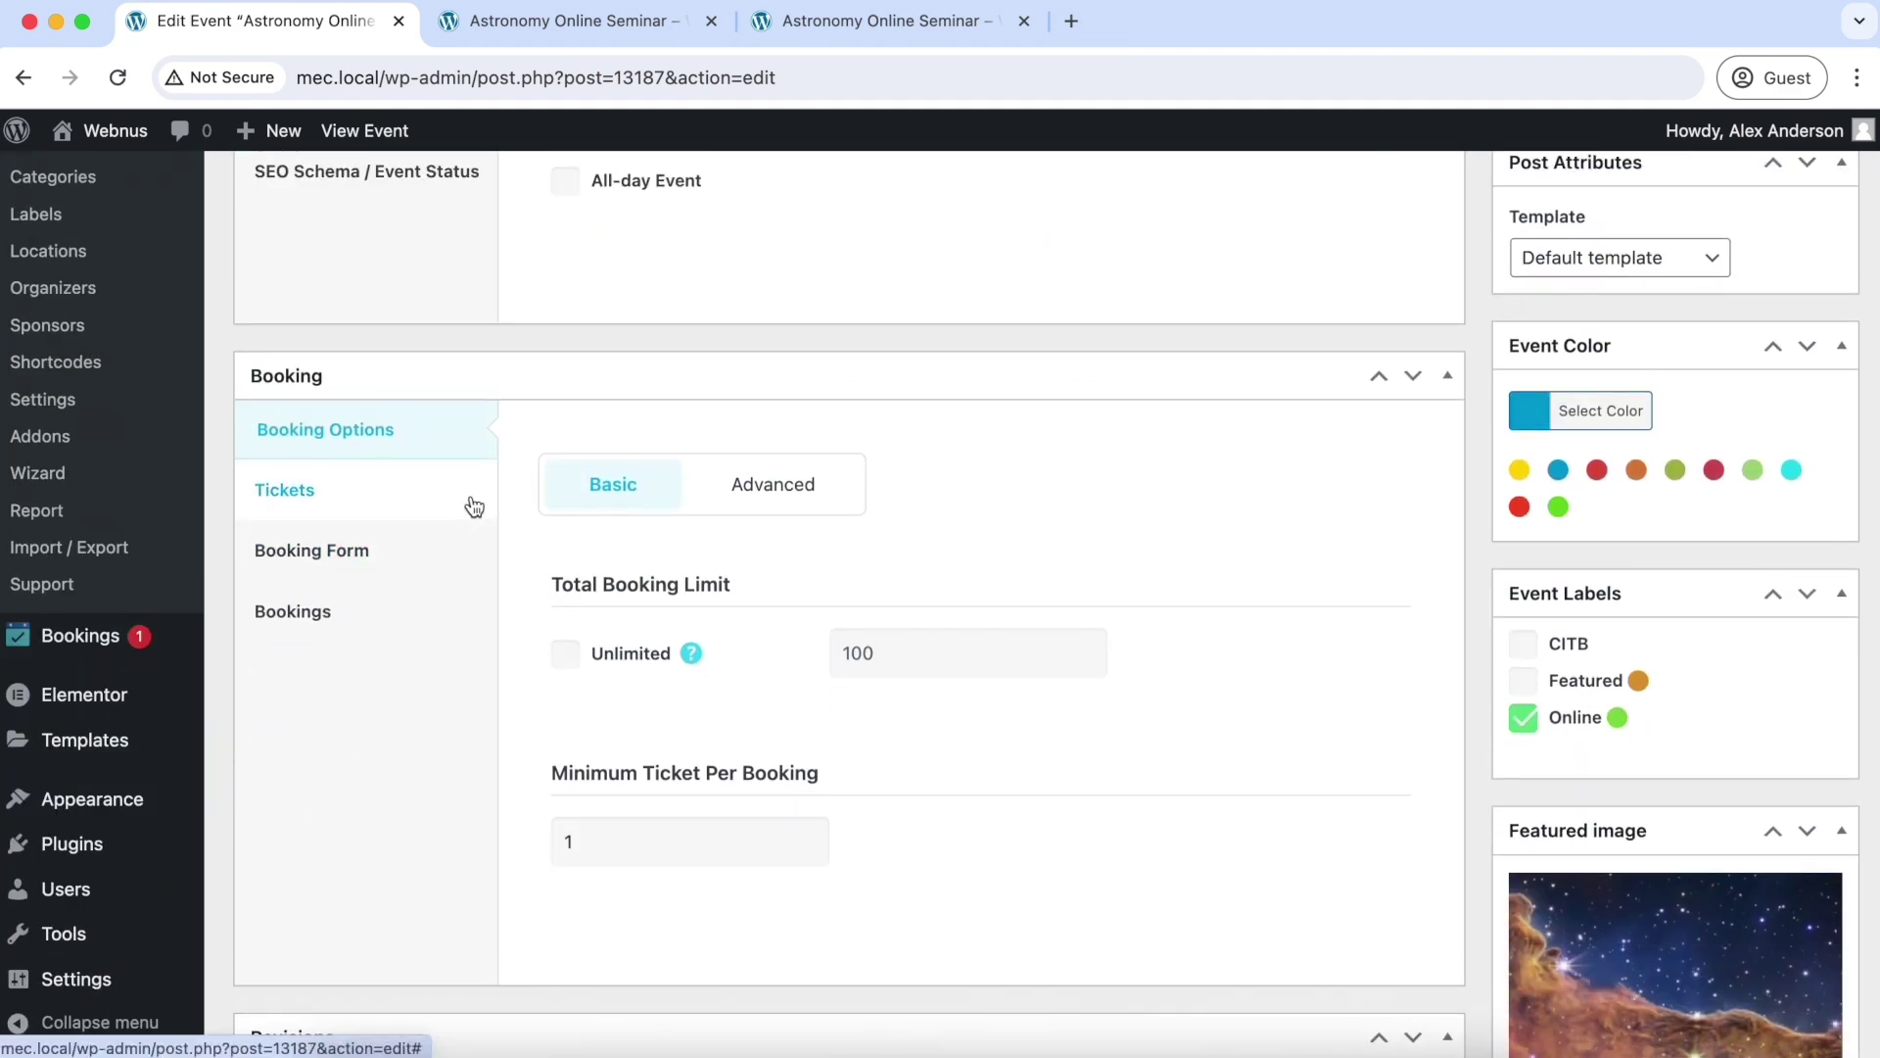
left_click(791, 485)
- Switch off the event's inheritance of global partial payment options to view its own payable settings, and switch it back on
scroll(787, 478, "down", 12)
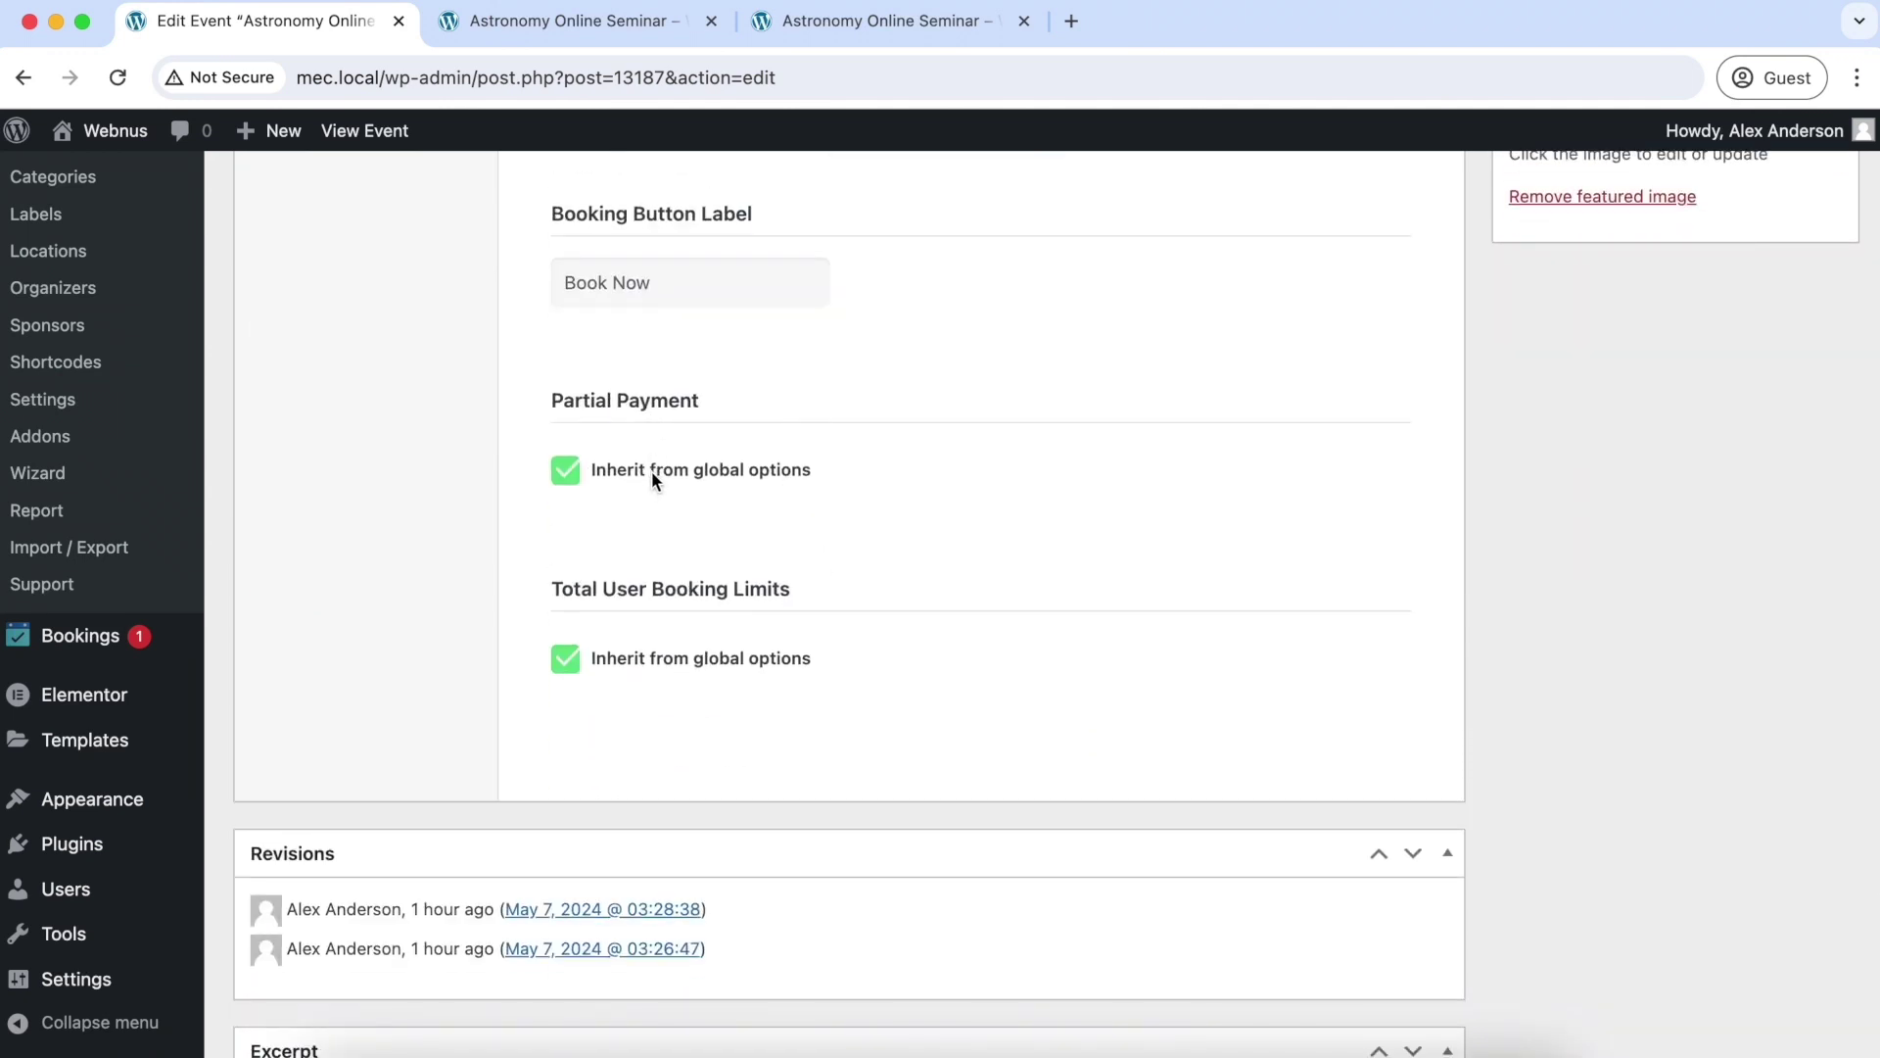
left_click(653, 471)
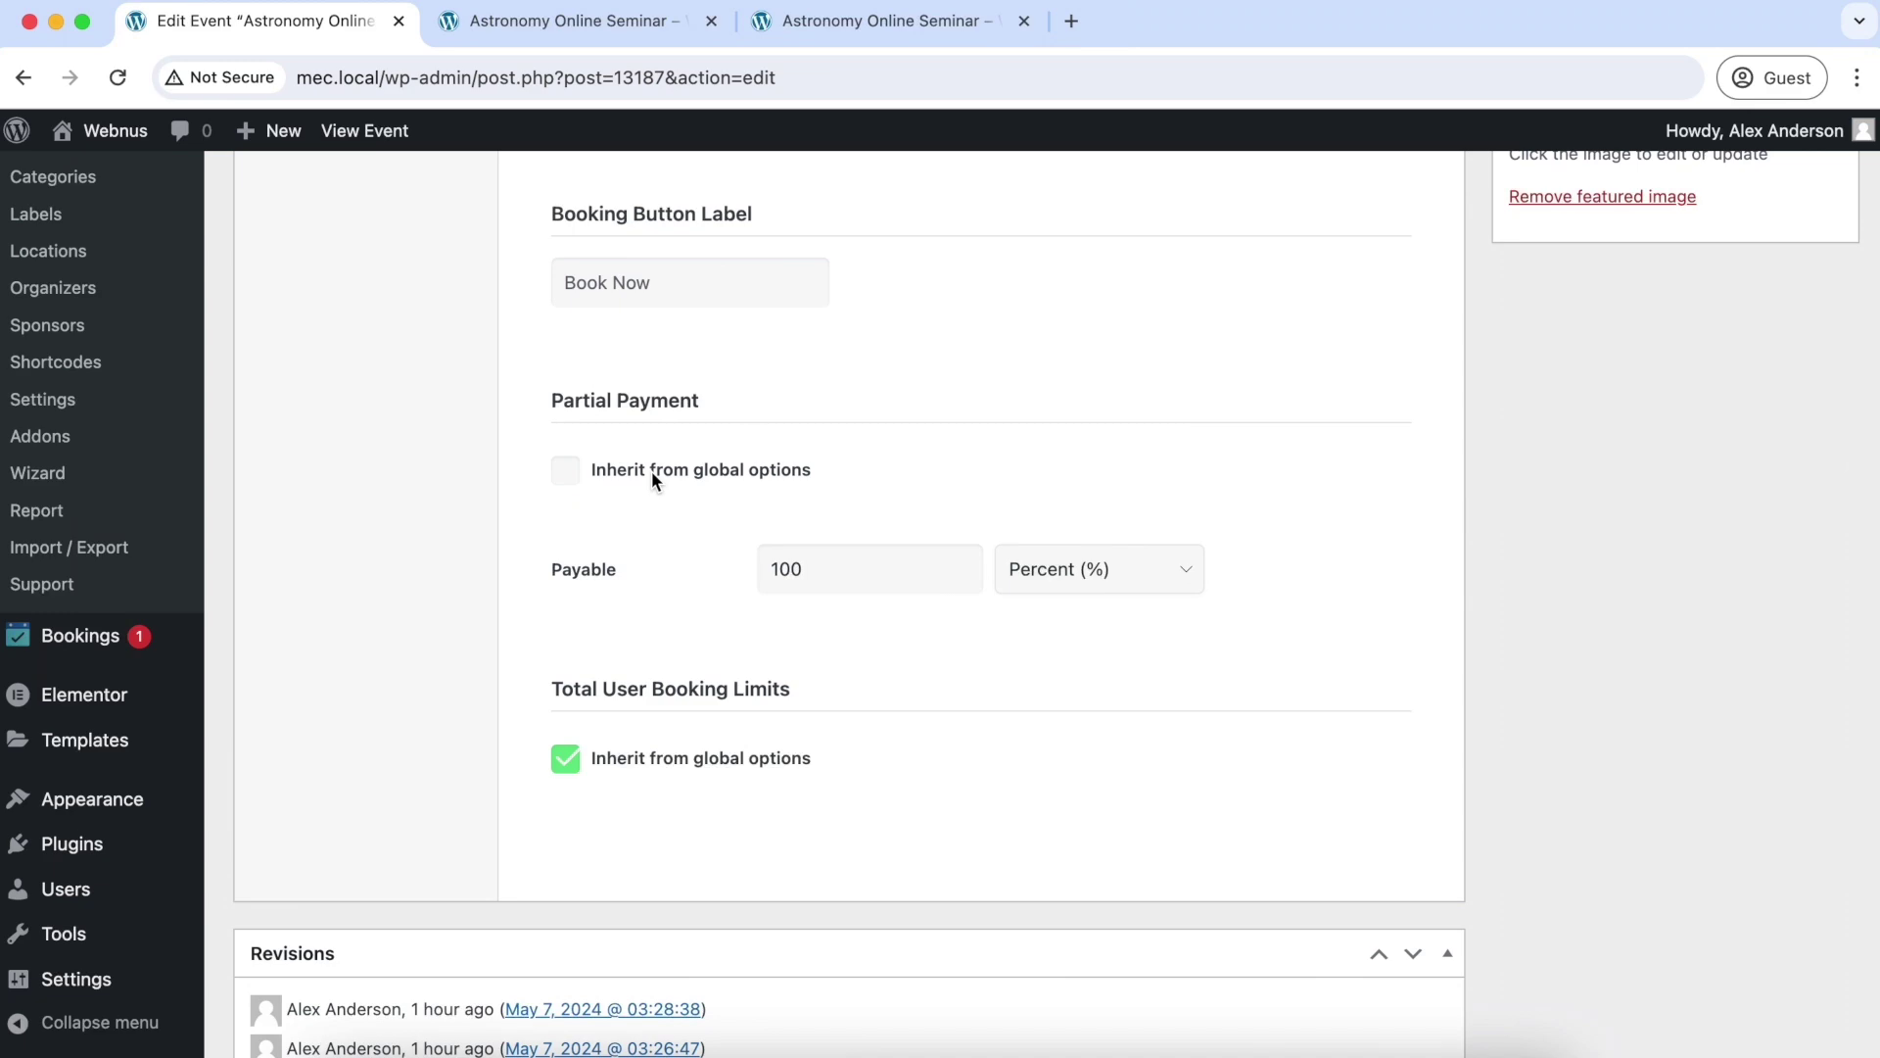
left_click(683, 467)
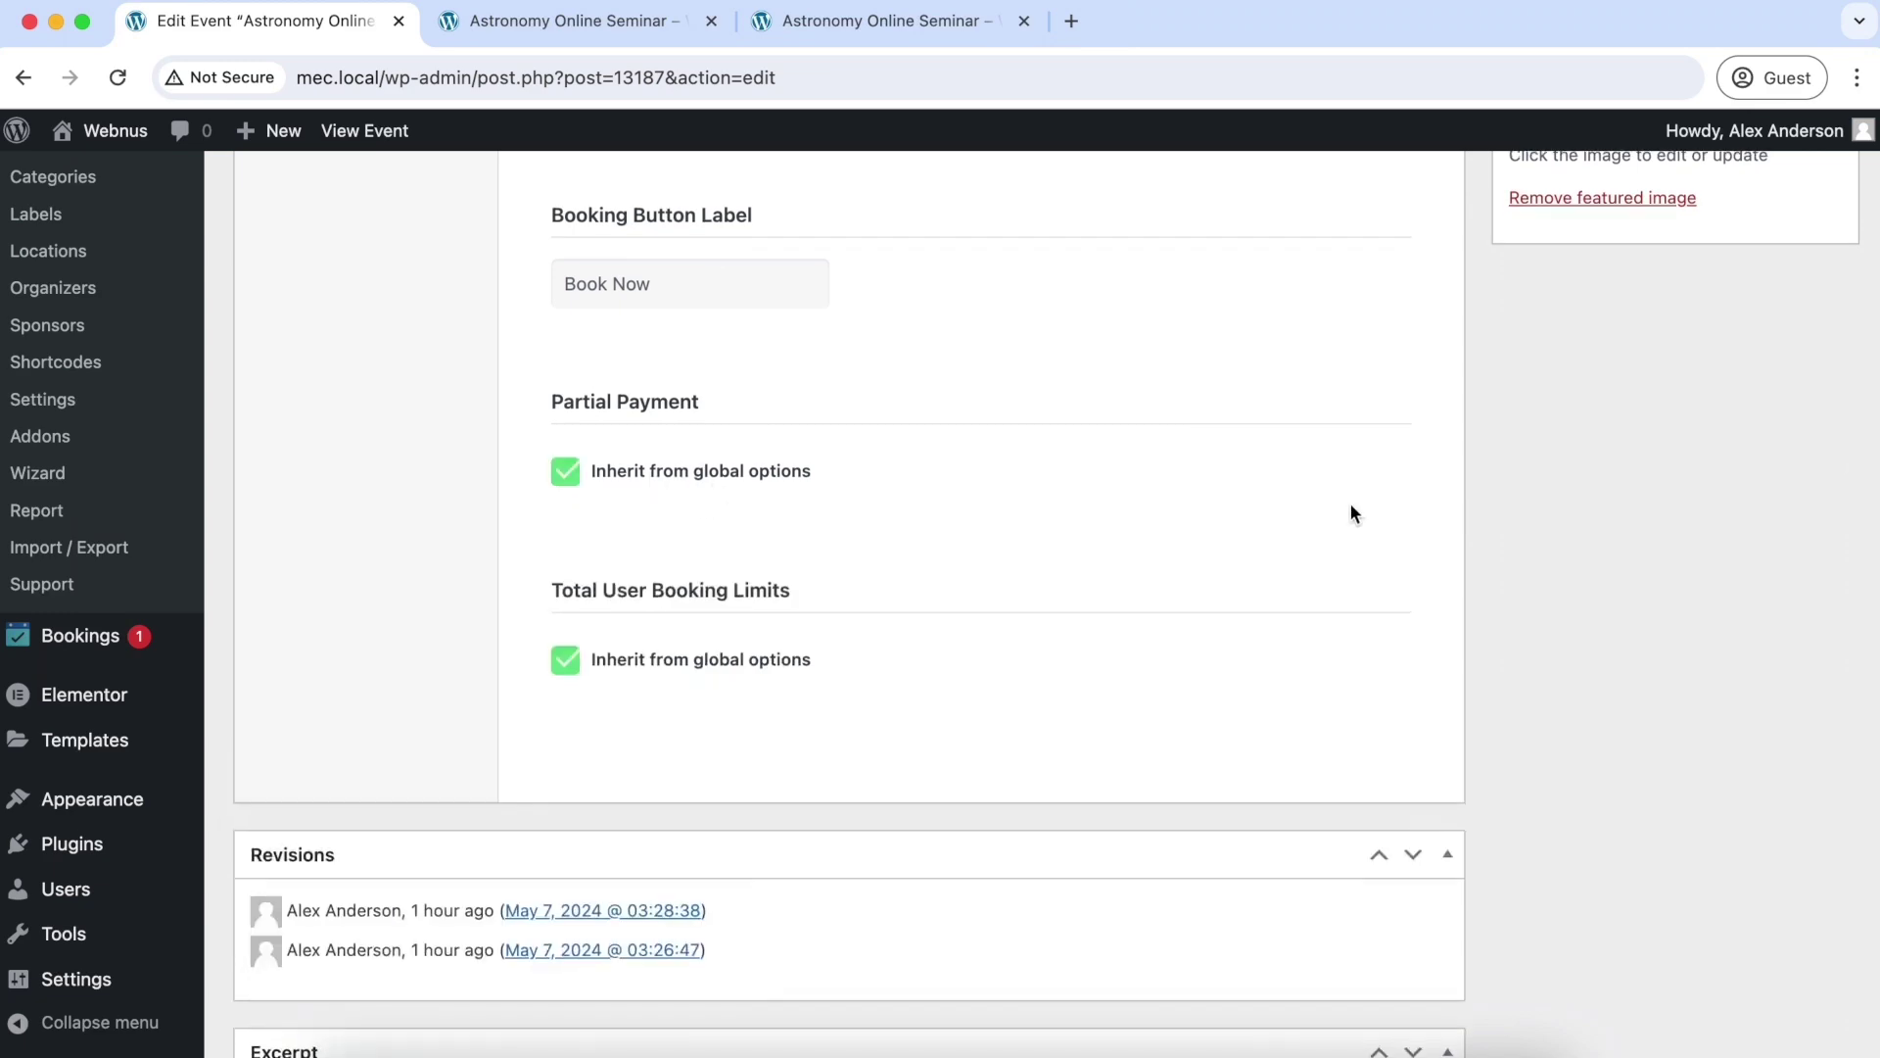
- Update the event and open its public page at the booking form
scroll(1351, 511, "up", 20)
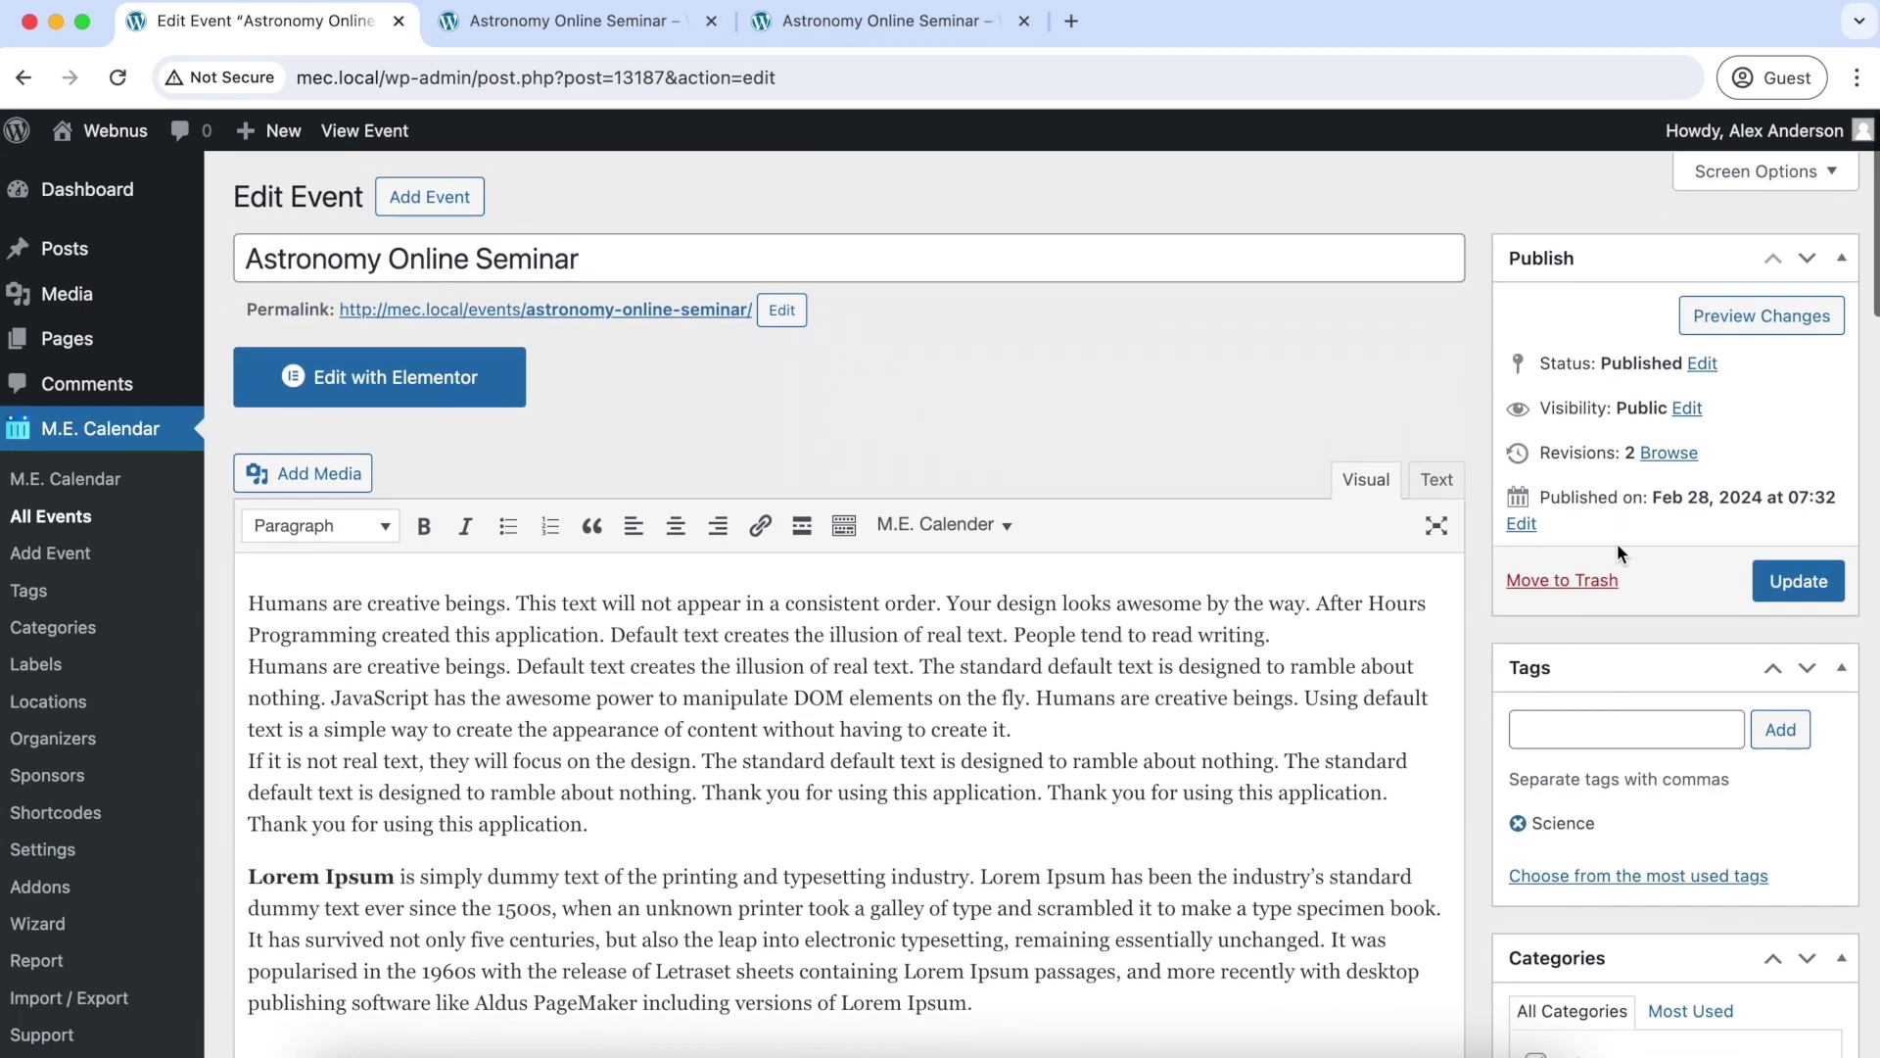
left_click(1753, 576)
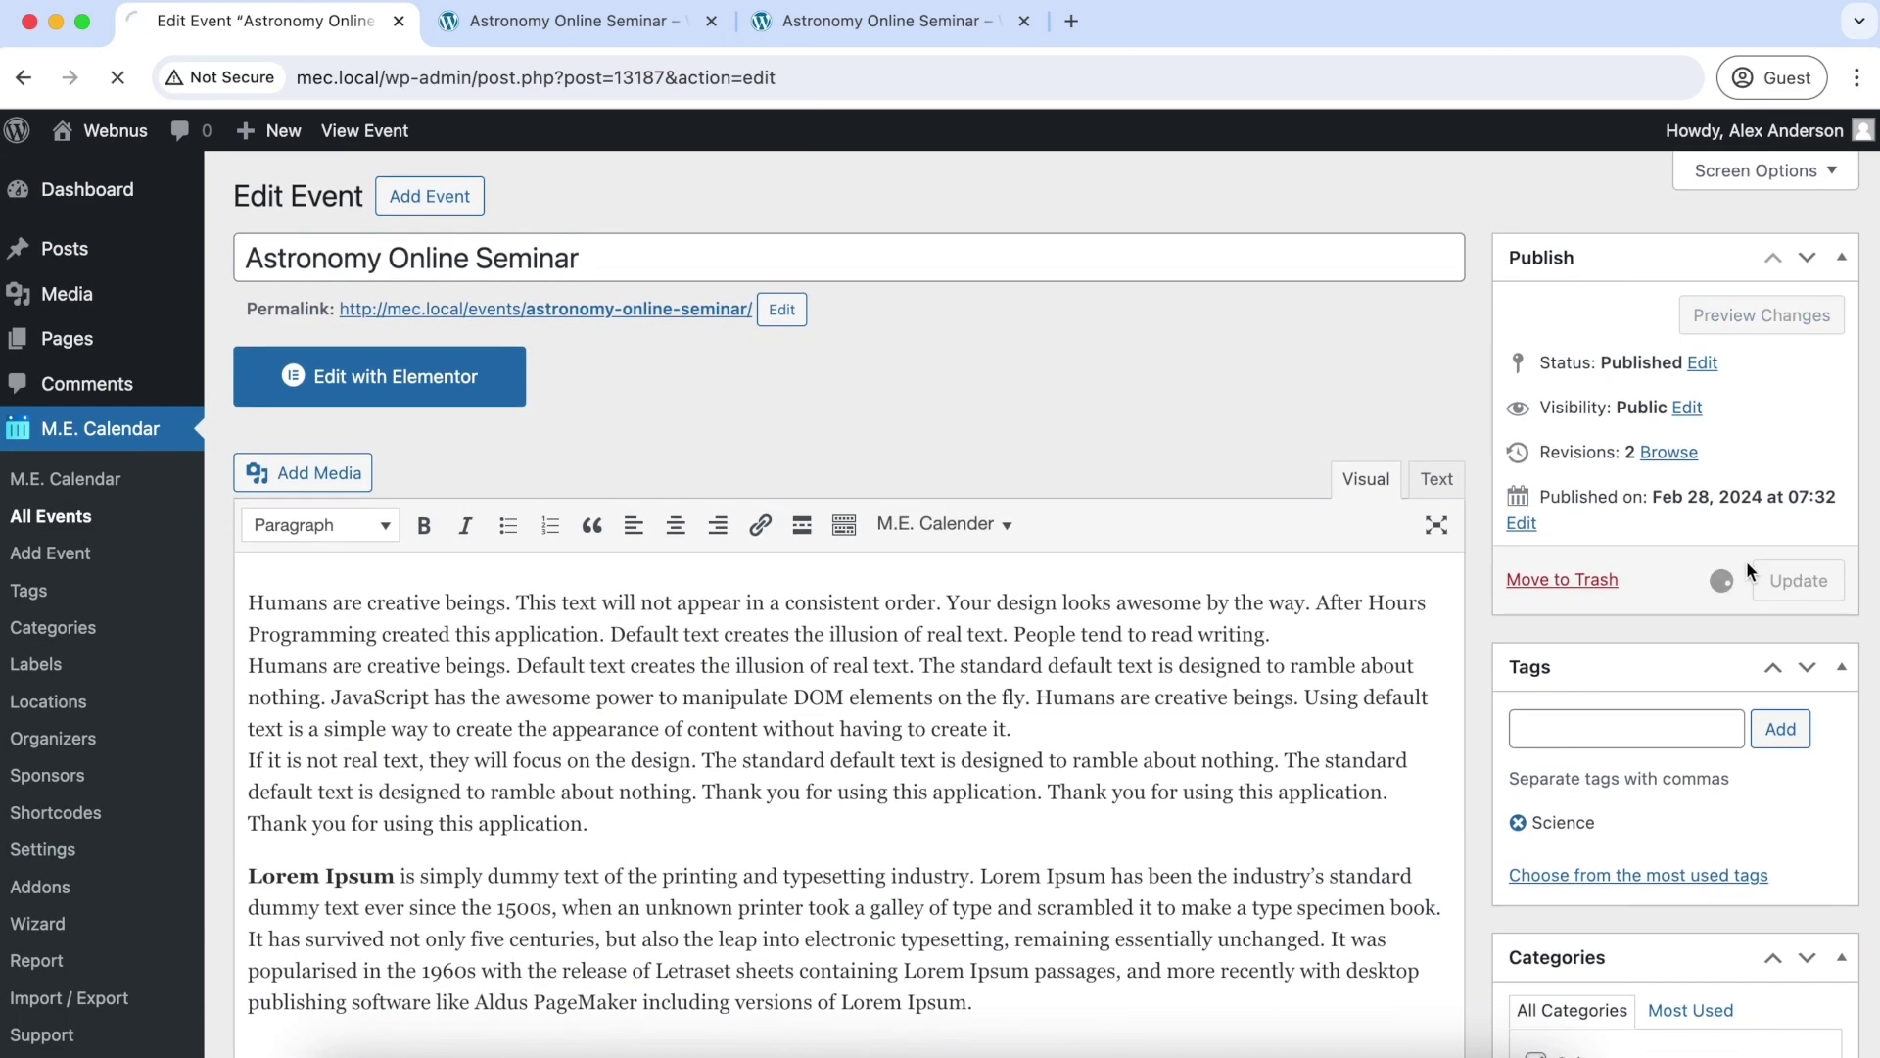
left_click(410, 251)
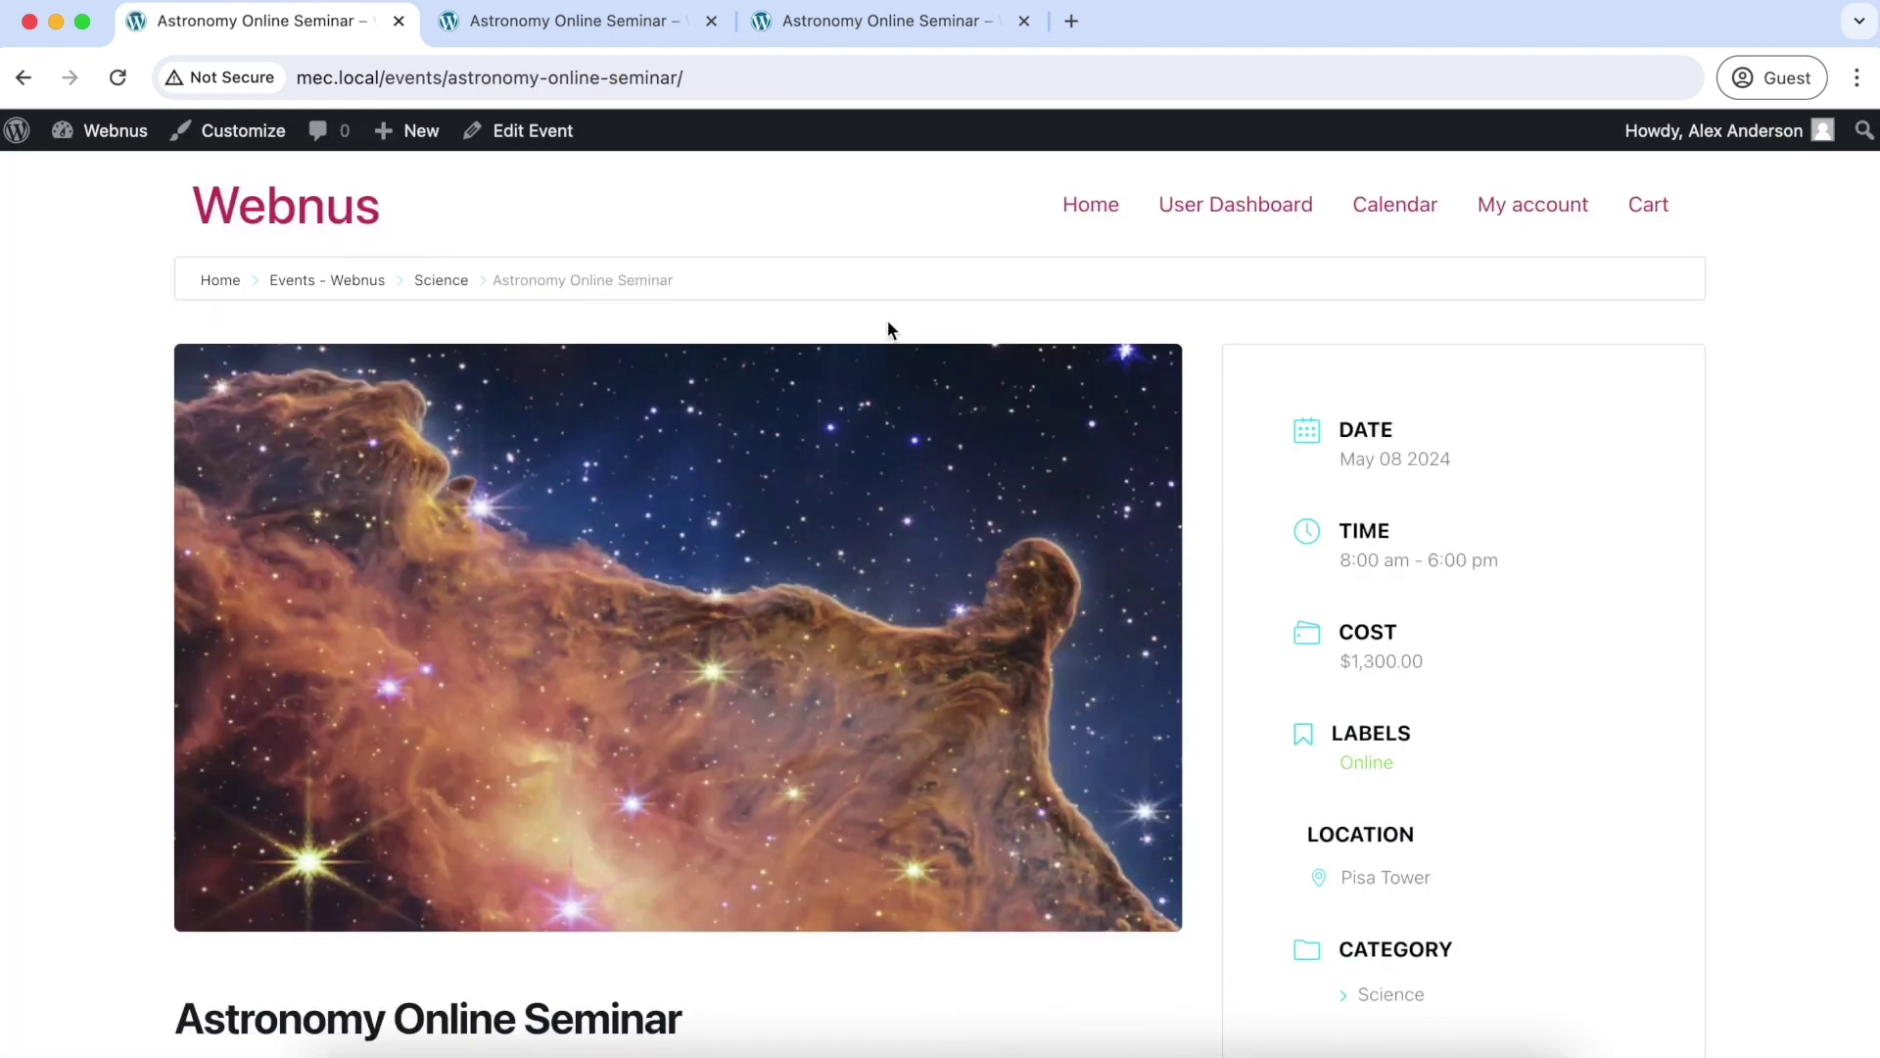
scroll(891, 330, "down", 20)
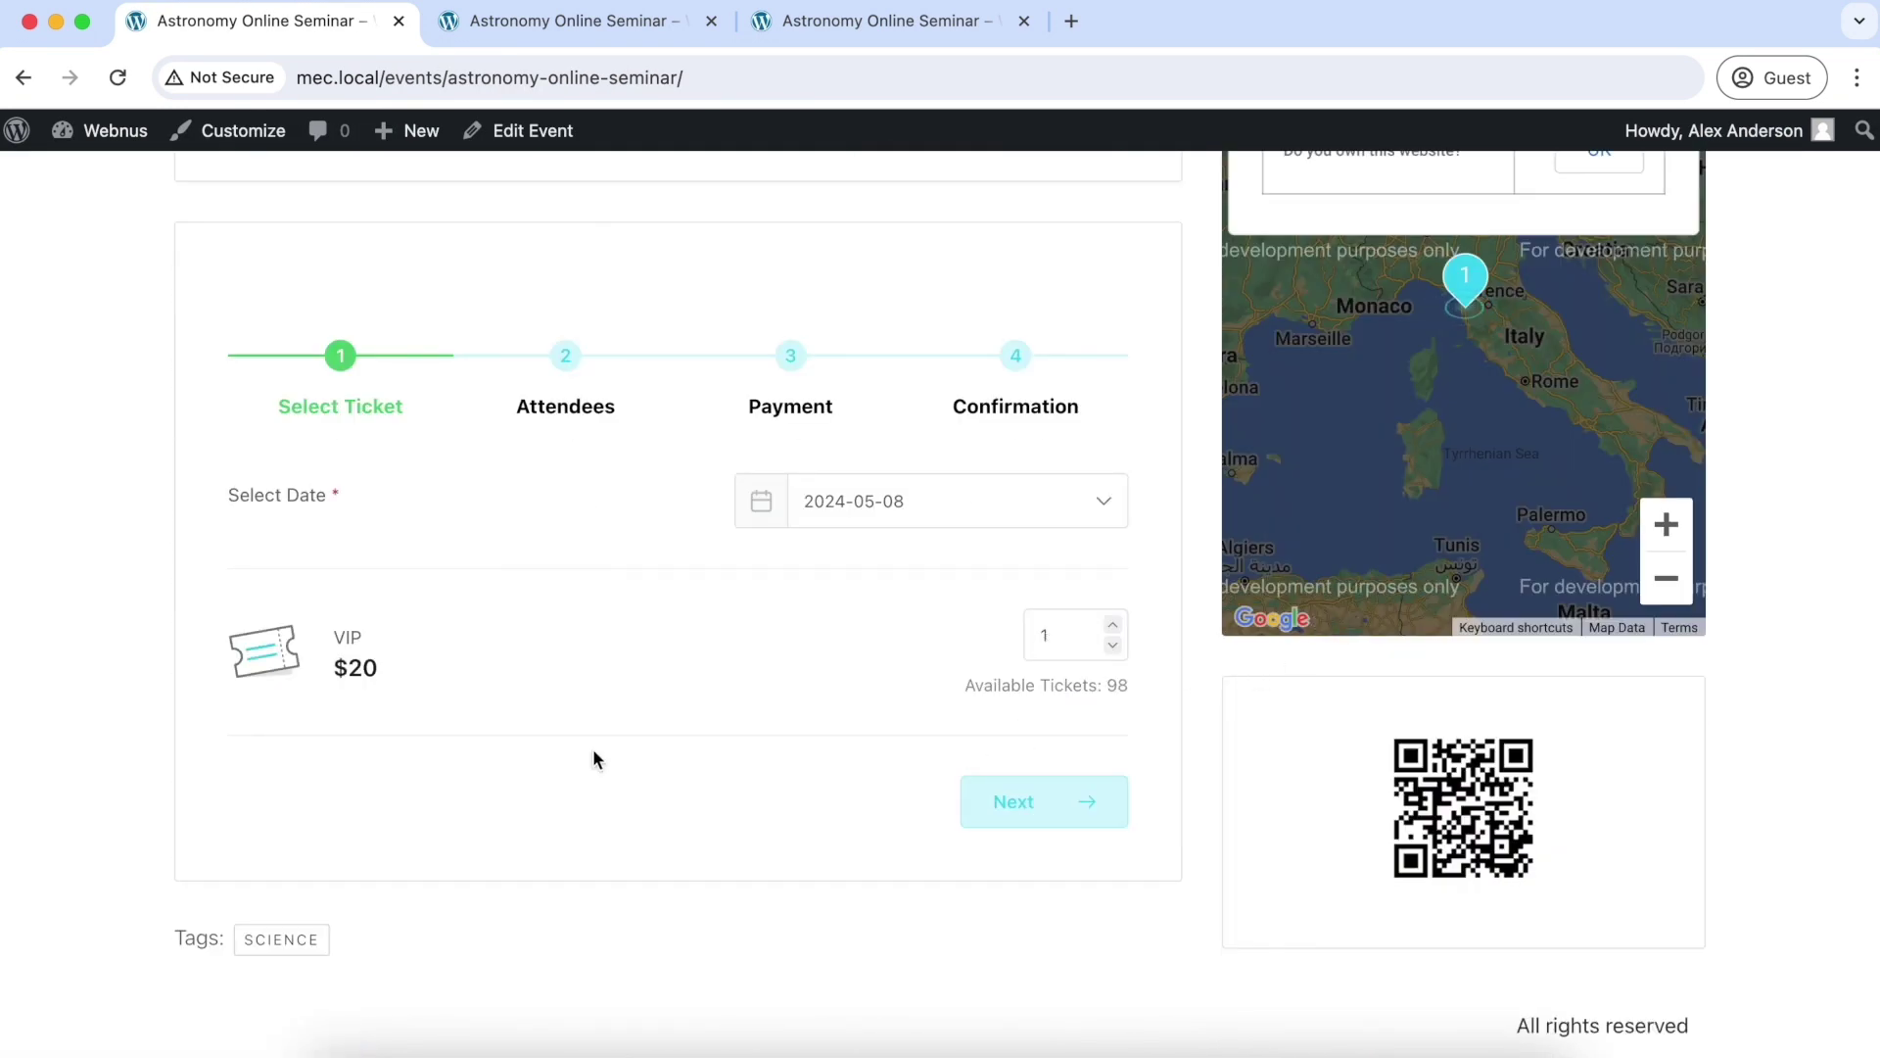
- Book one VIP ticket for 2024-05-08 with the prefilled attendee details and submit it with the Pay Locally method
left_click(1046, 793)
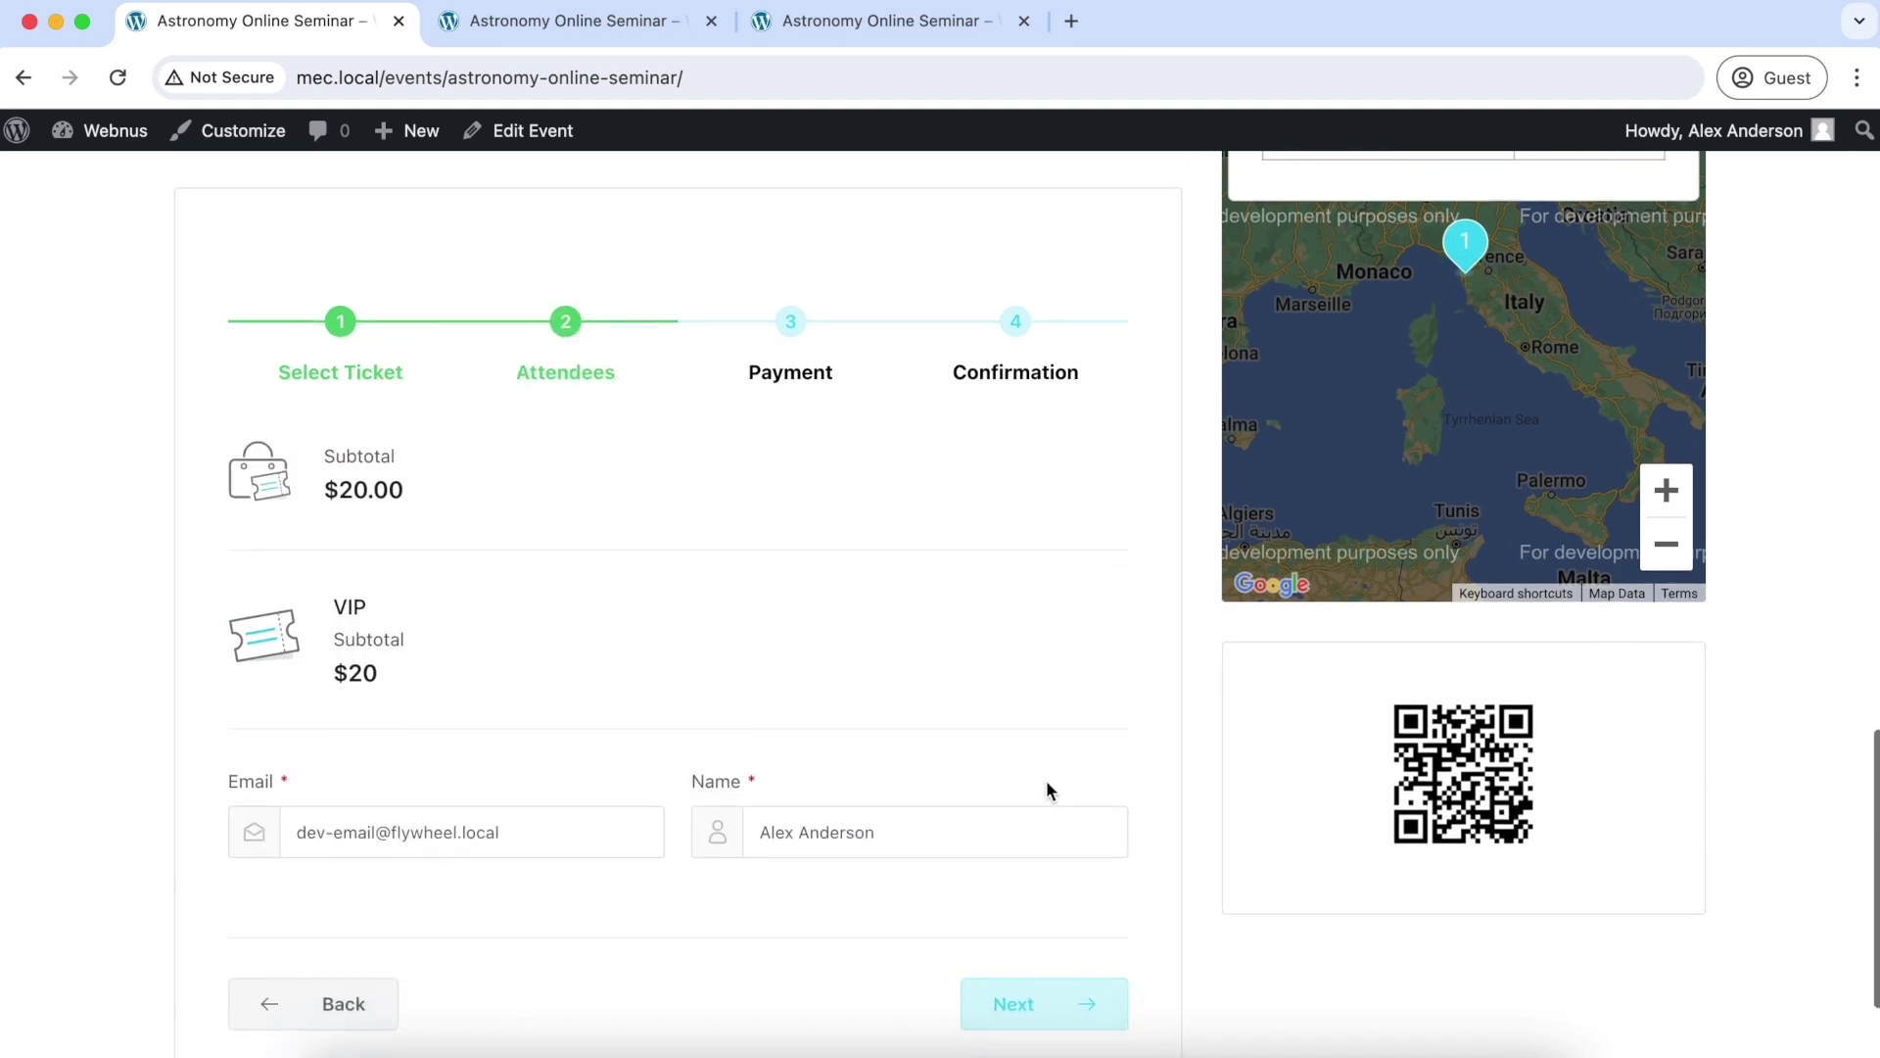
left_click(1061, 855)
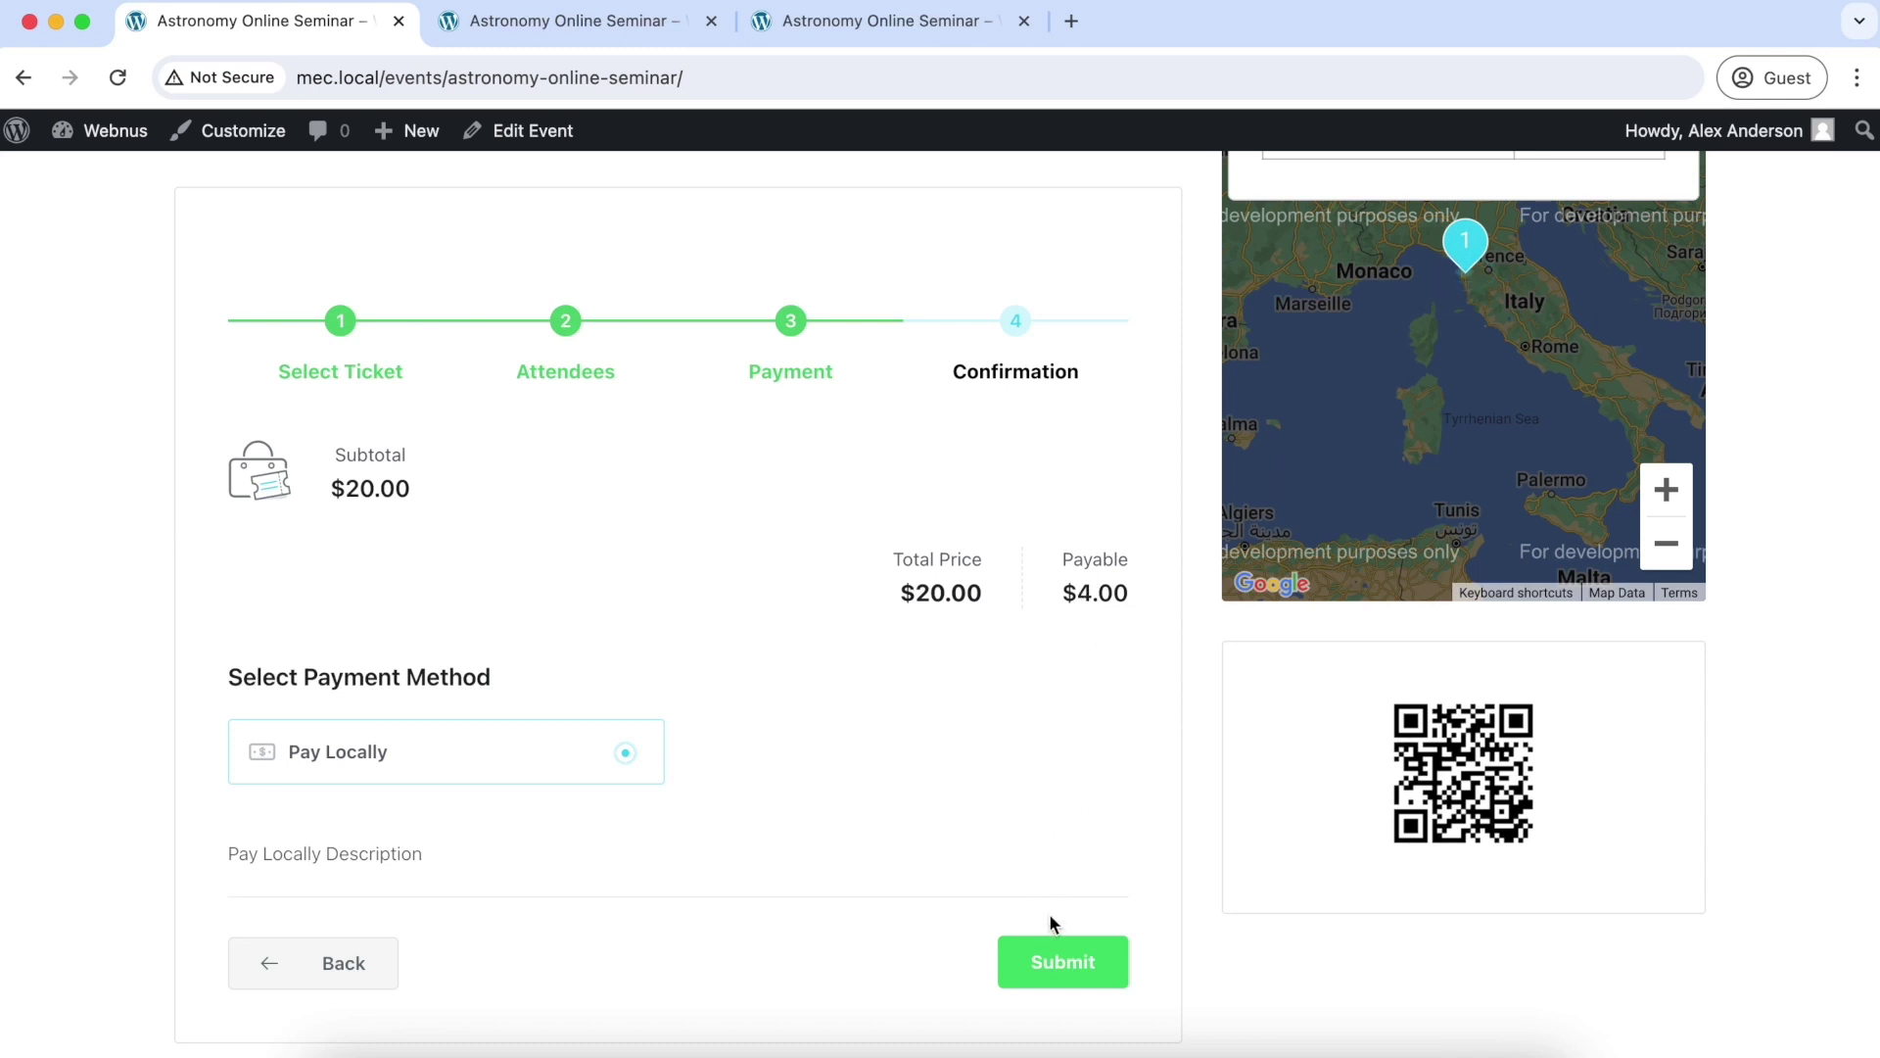
left_click(1050, 954)
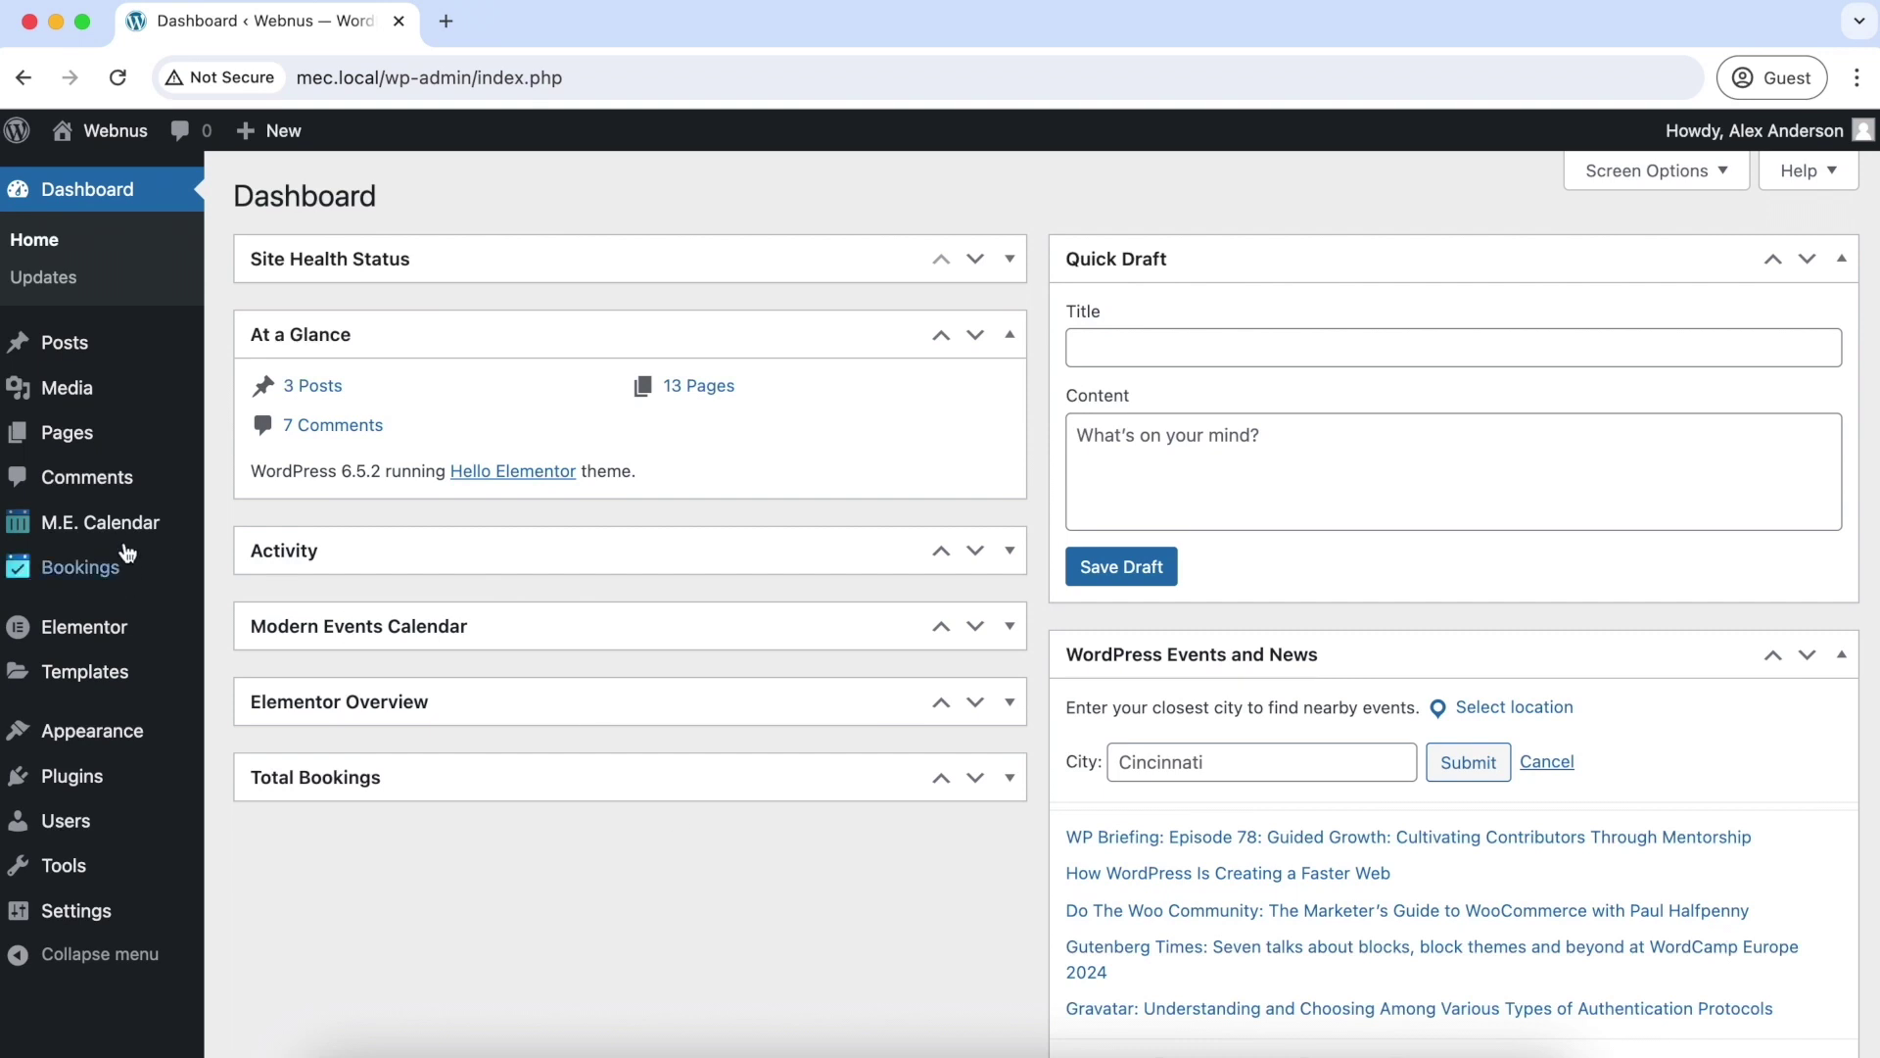
- Open the MEC Cart section of the calendar's booking settings and enable the MEC Cart system
mouse_move(127, 545)
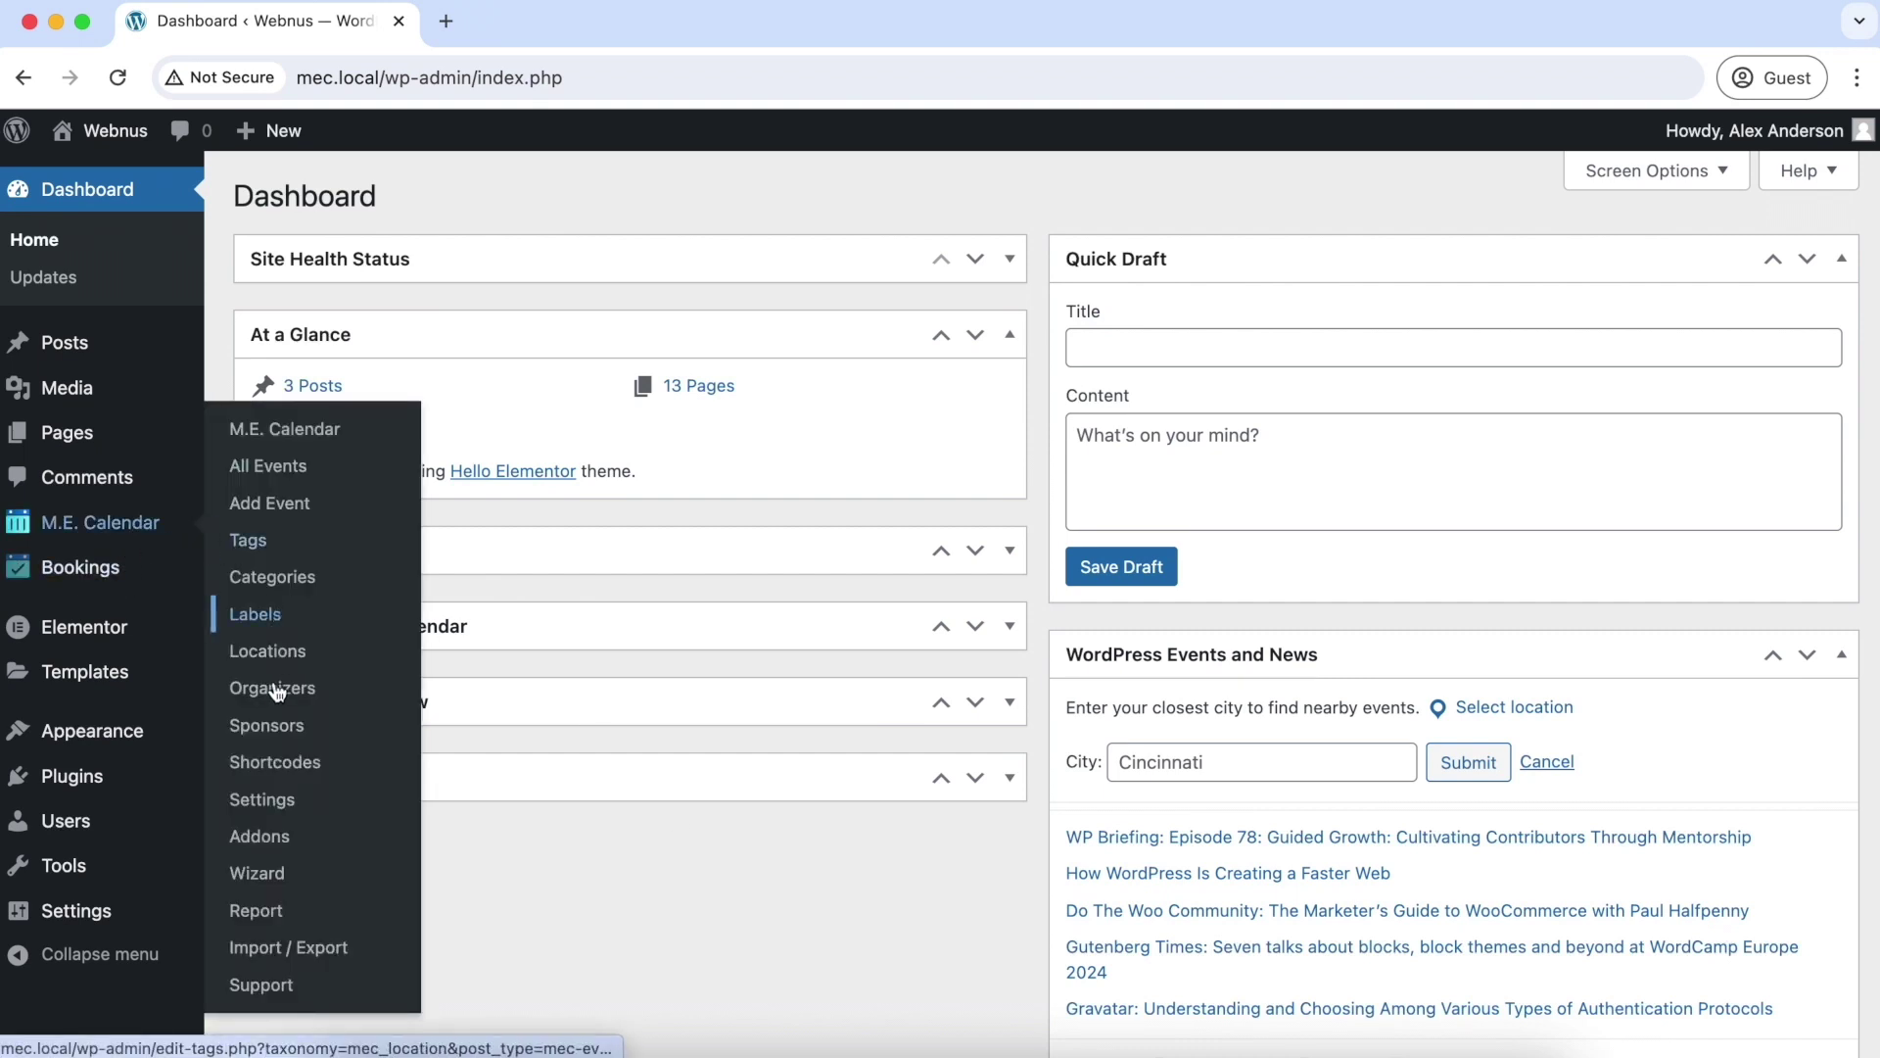
left_click(262, 800)
scroll(480, 656, "down", 5)
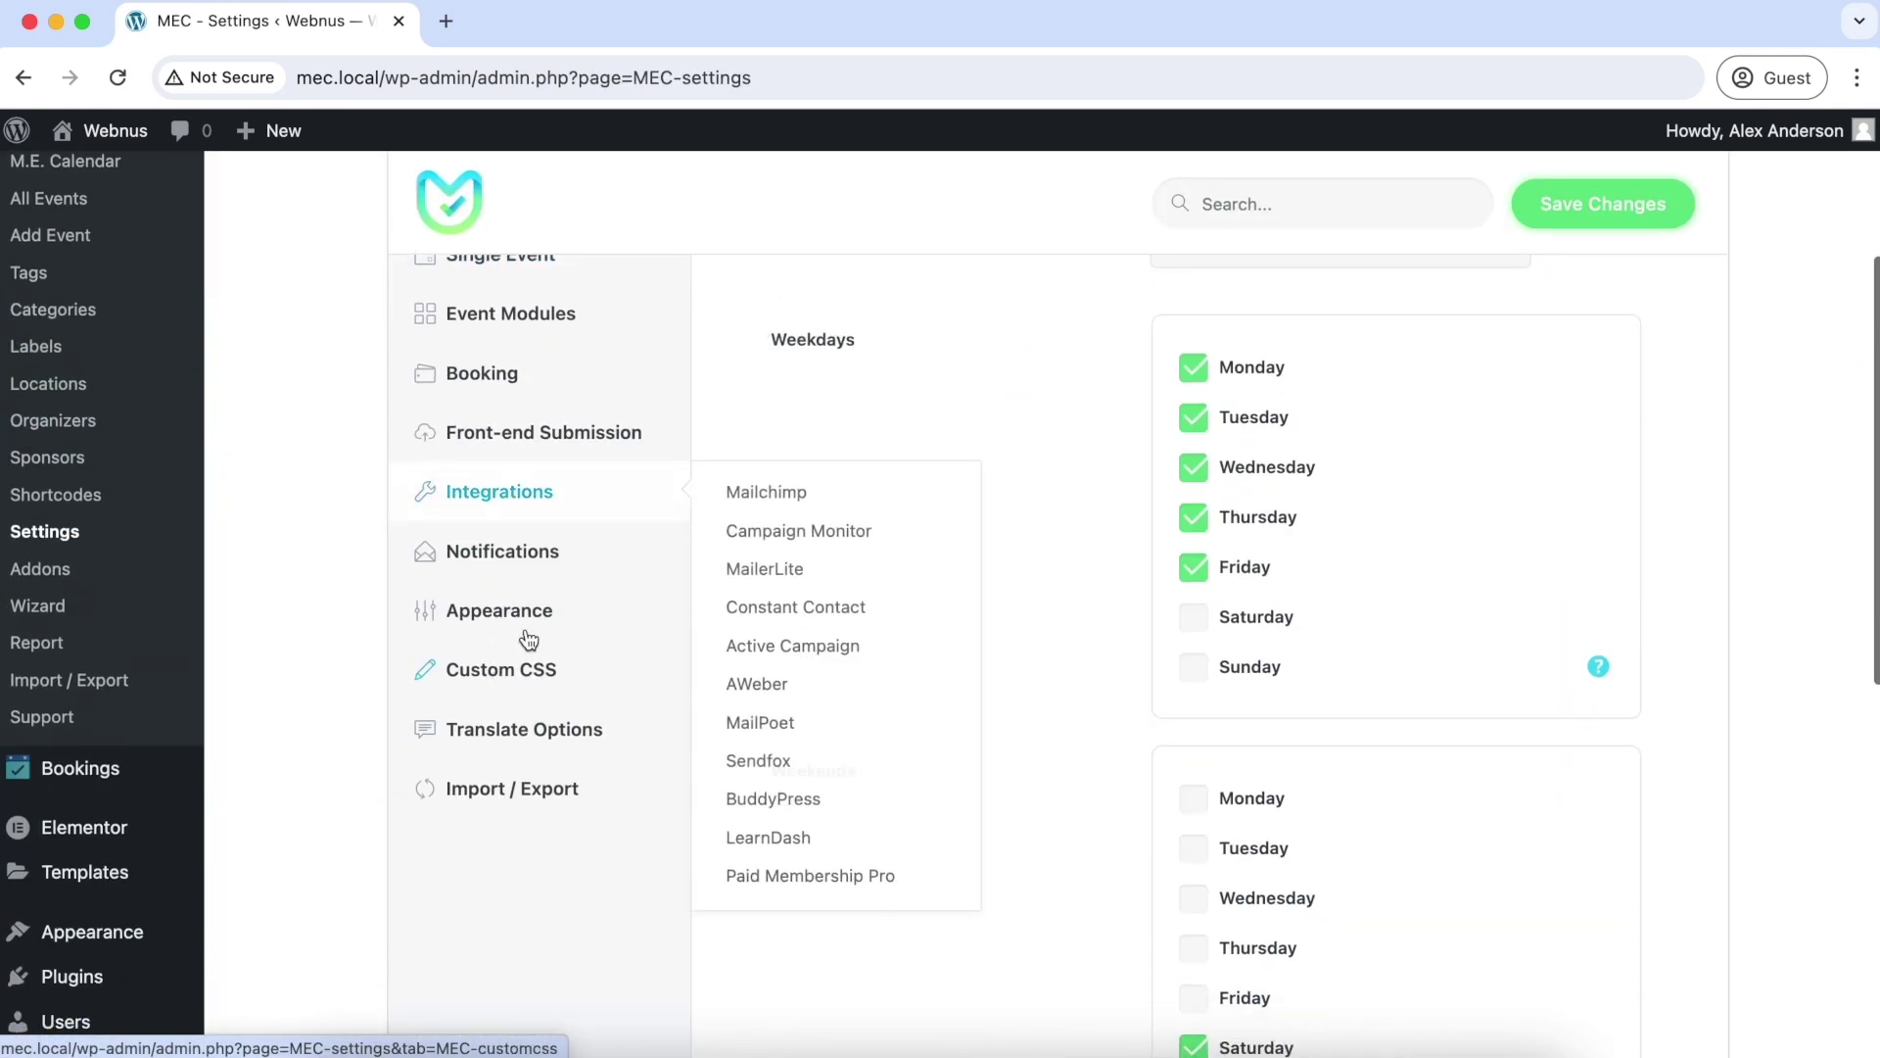
mouse_move(591, 378)
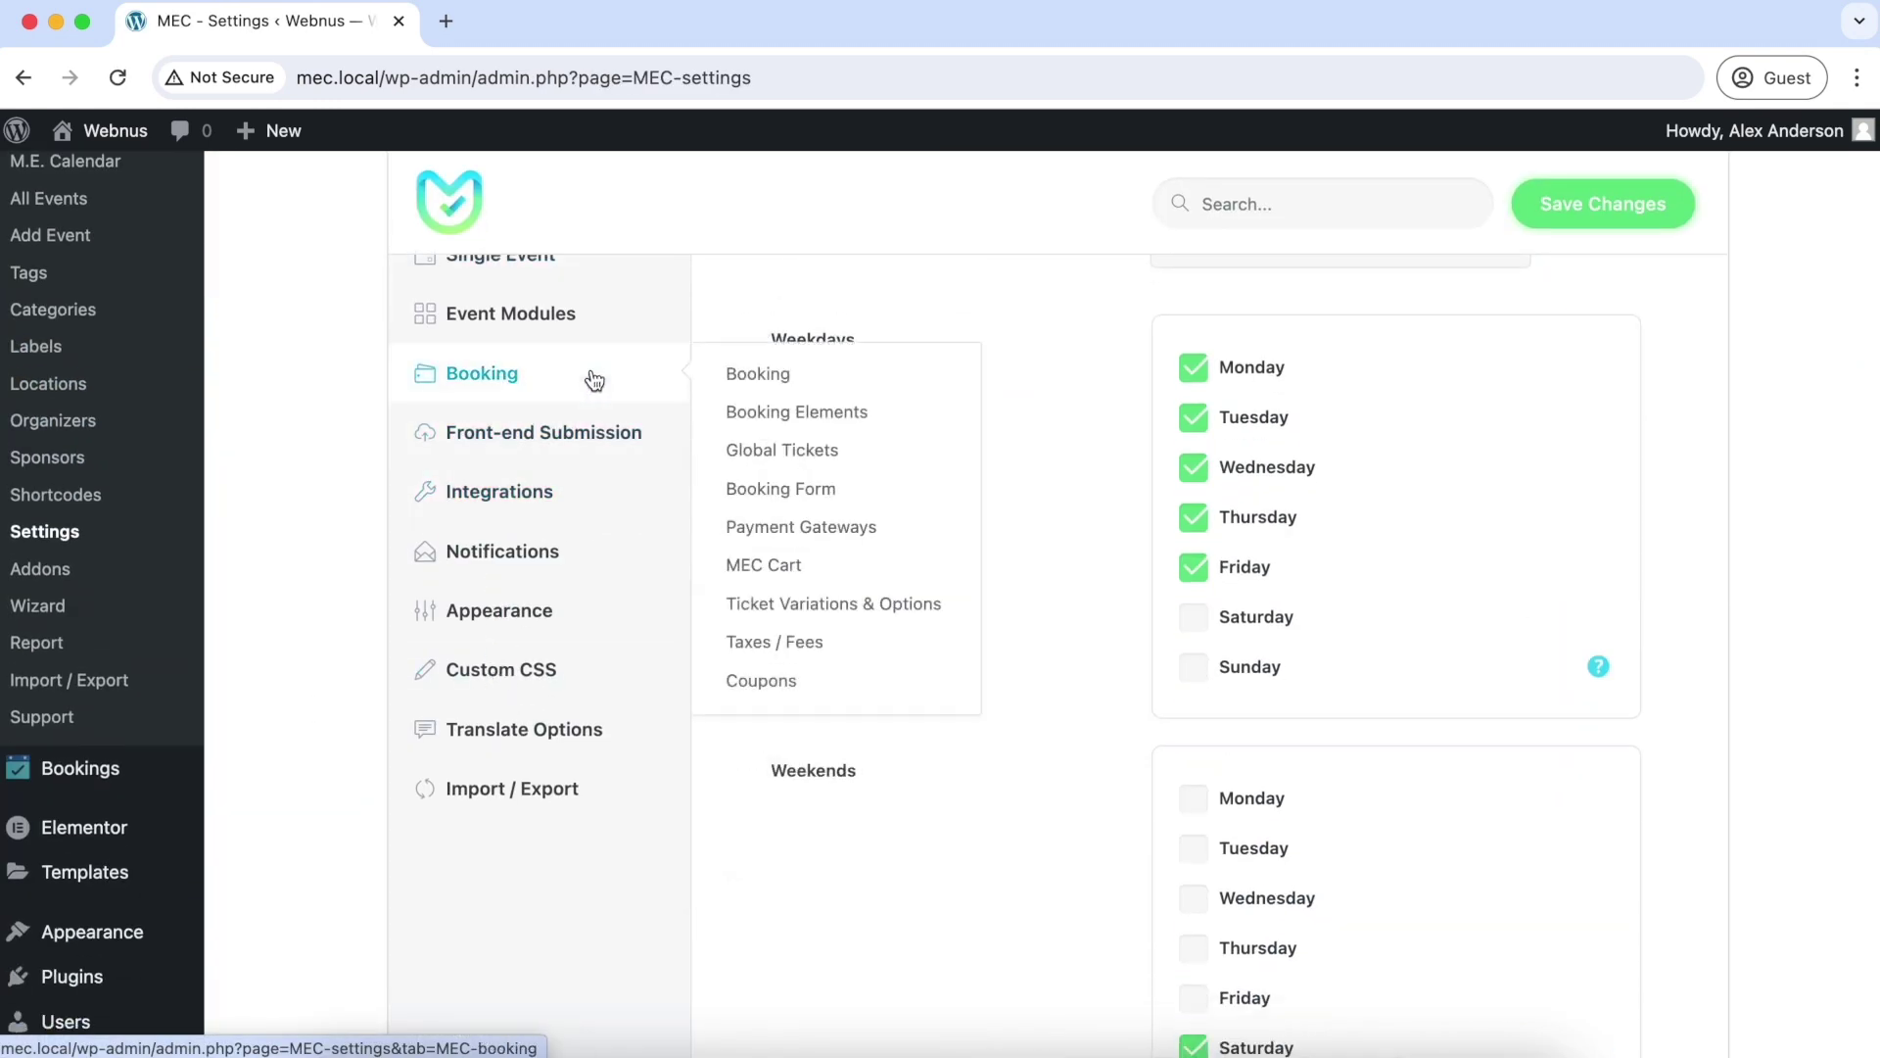
left_click(814, 577)
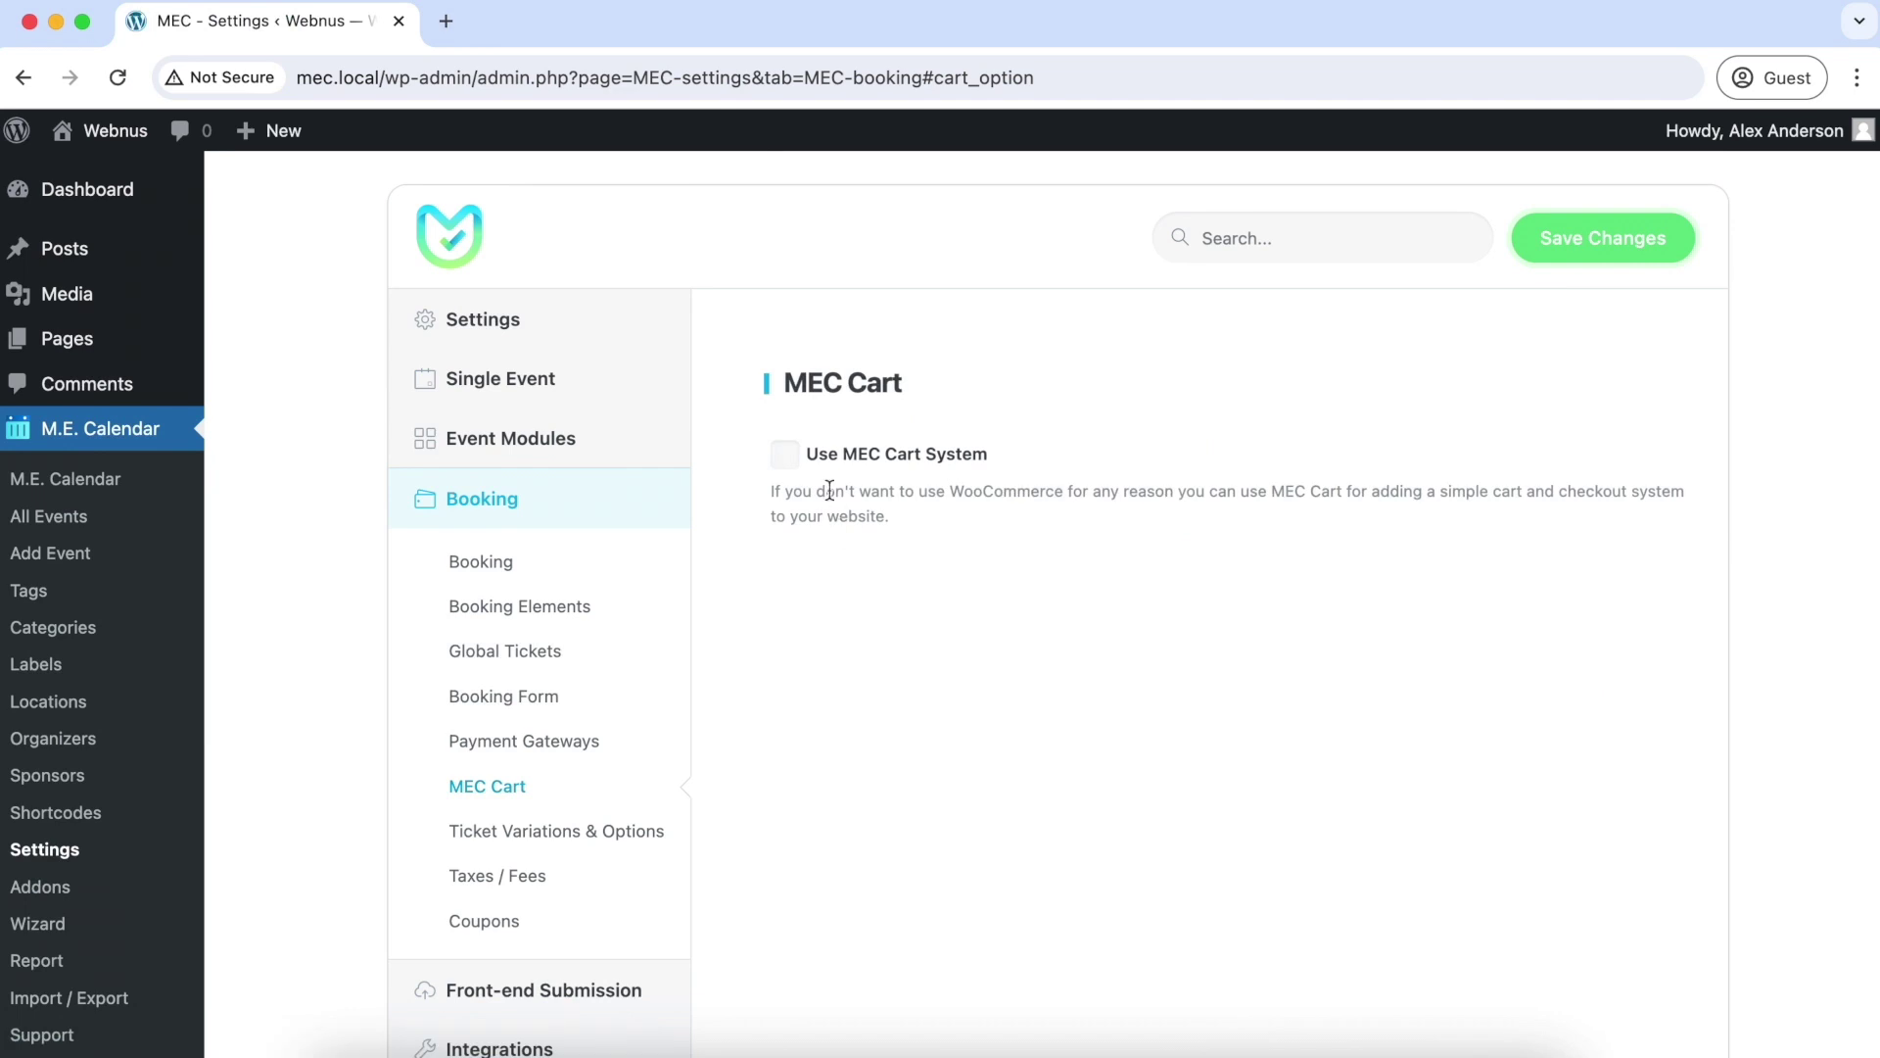
left_click(789, 468)
- Keep MEC Cart as the cart page and set the checkout page to MEC Checkout
scroll(942, 485, "down", 4)
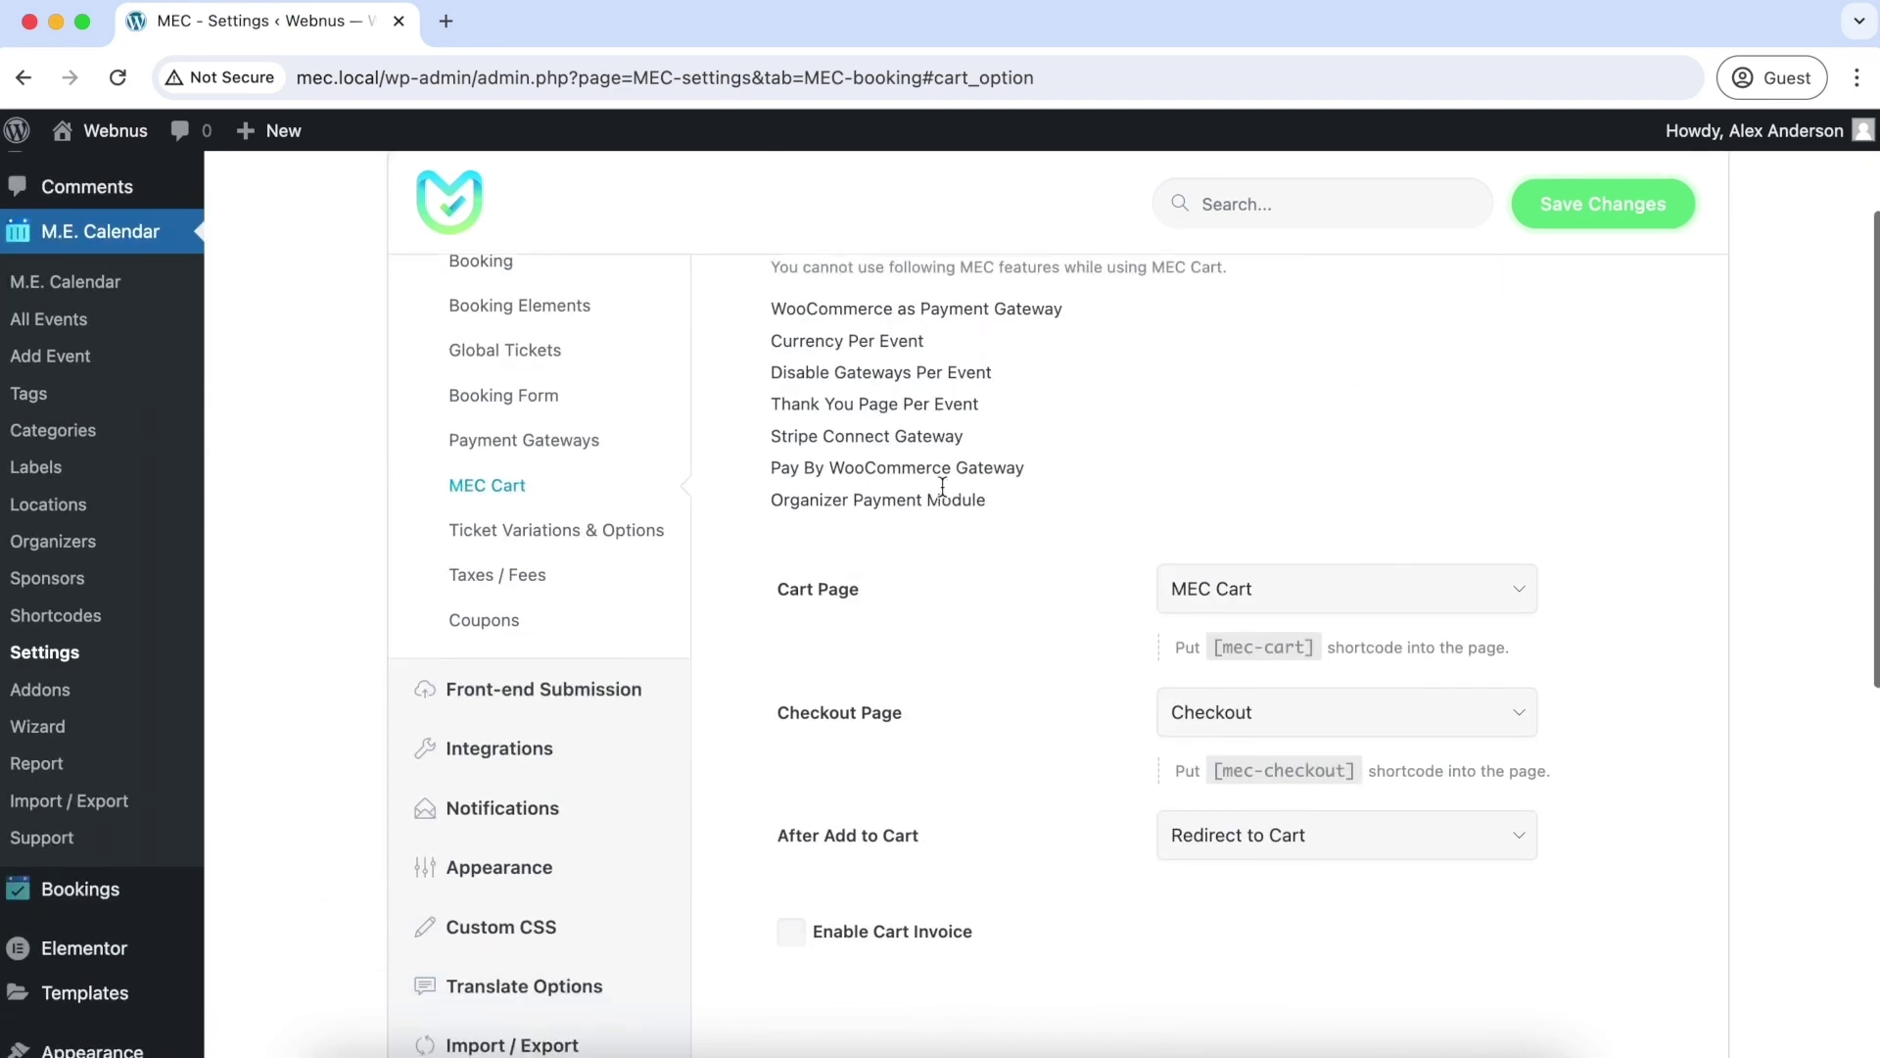
scroll(942, 485, "up", 5)
scroll(942, 485, "down", 2)
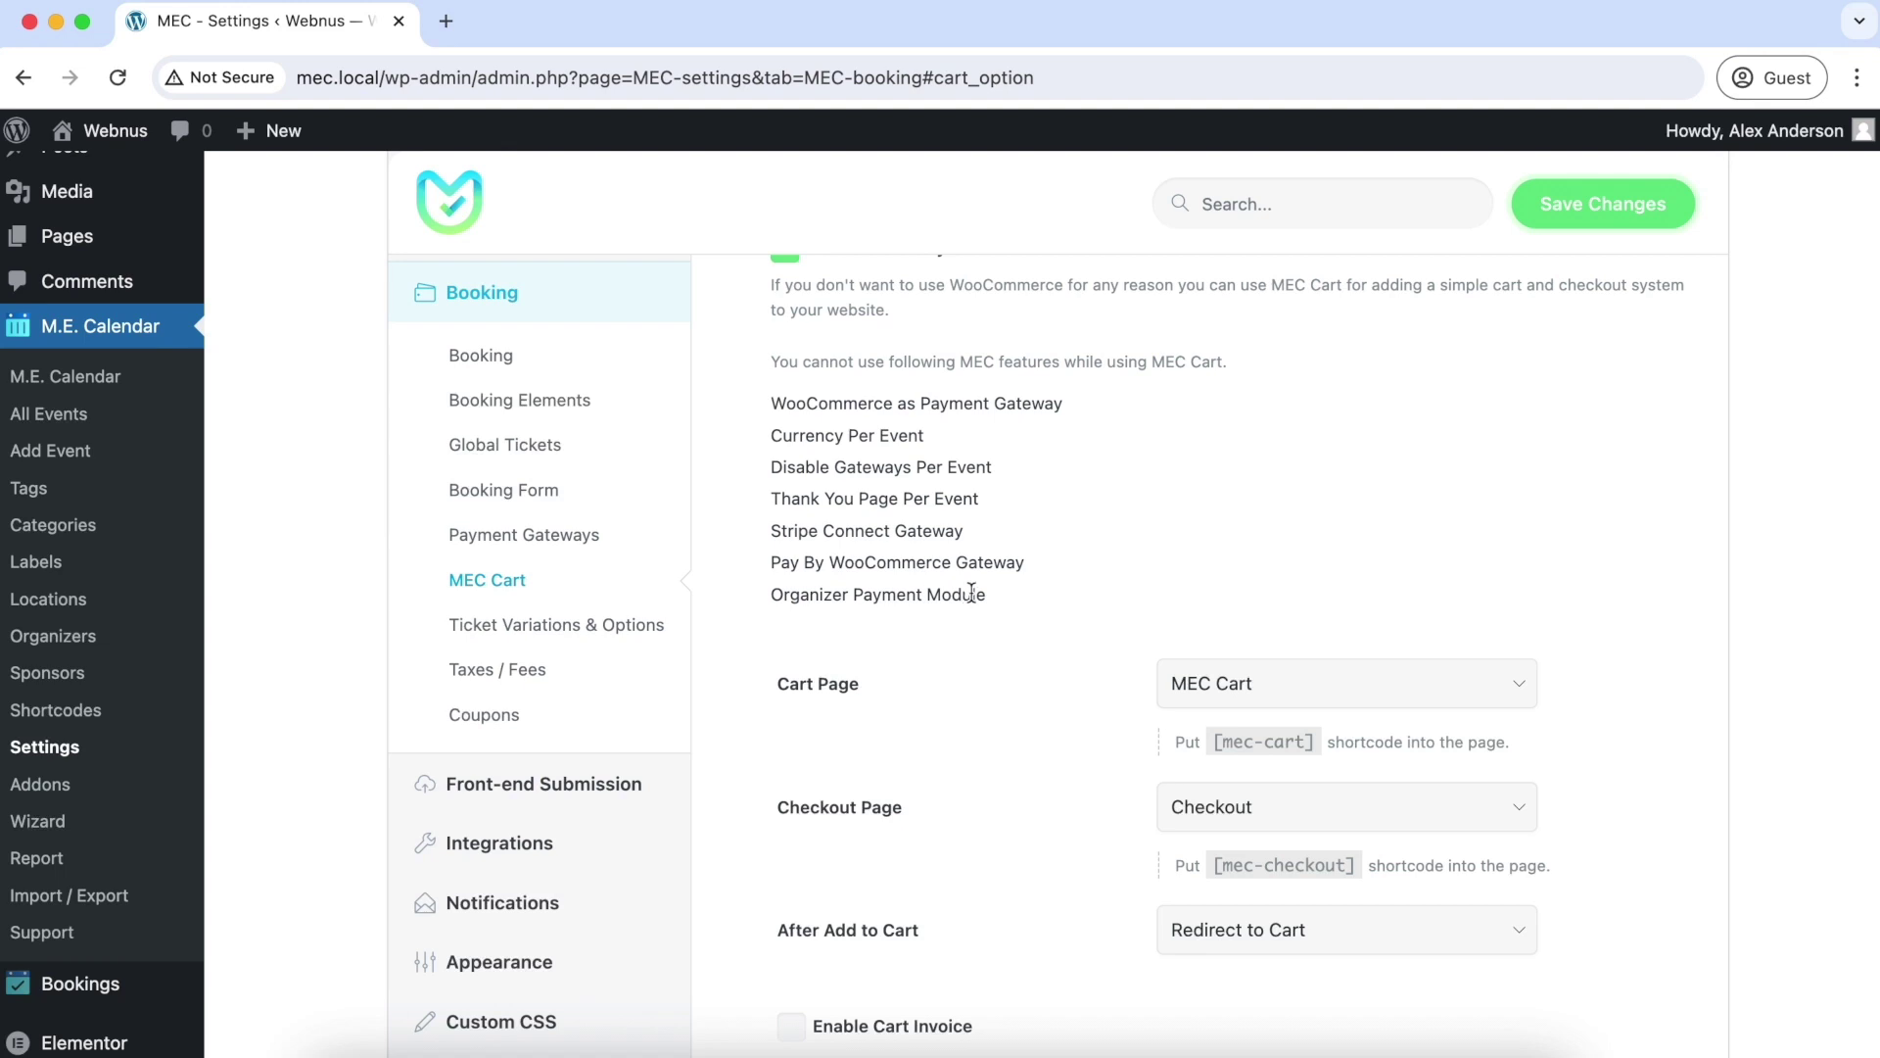
scroll(985, 578, "down", 2)
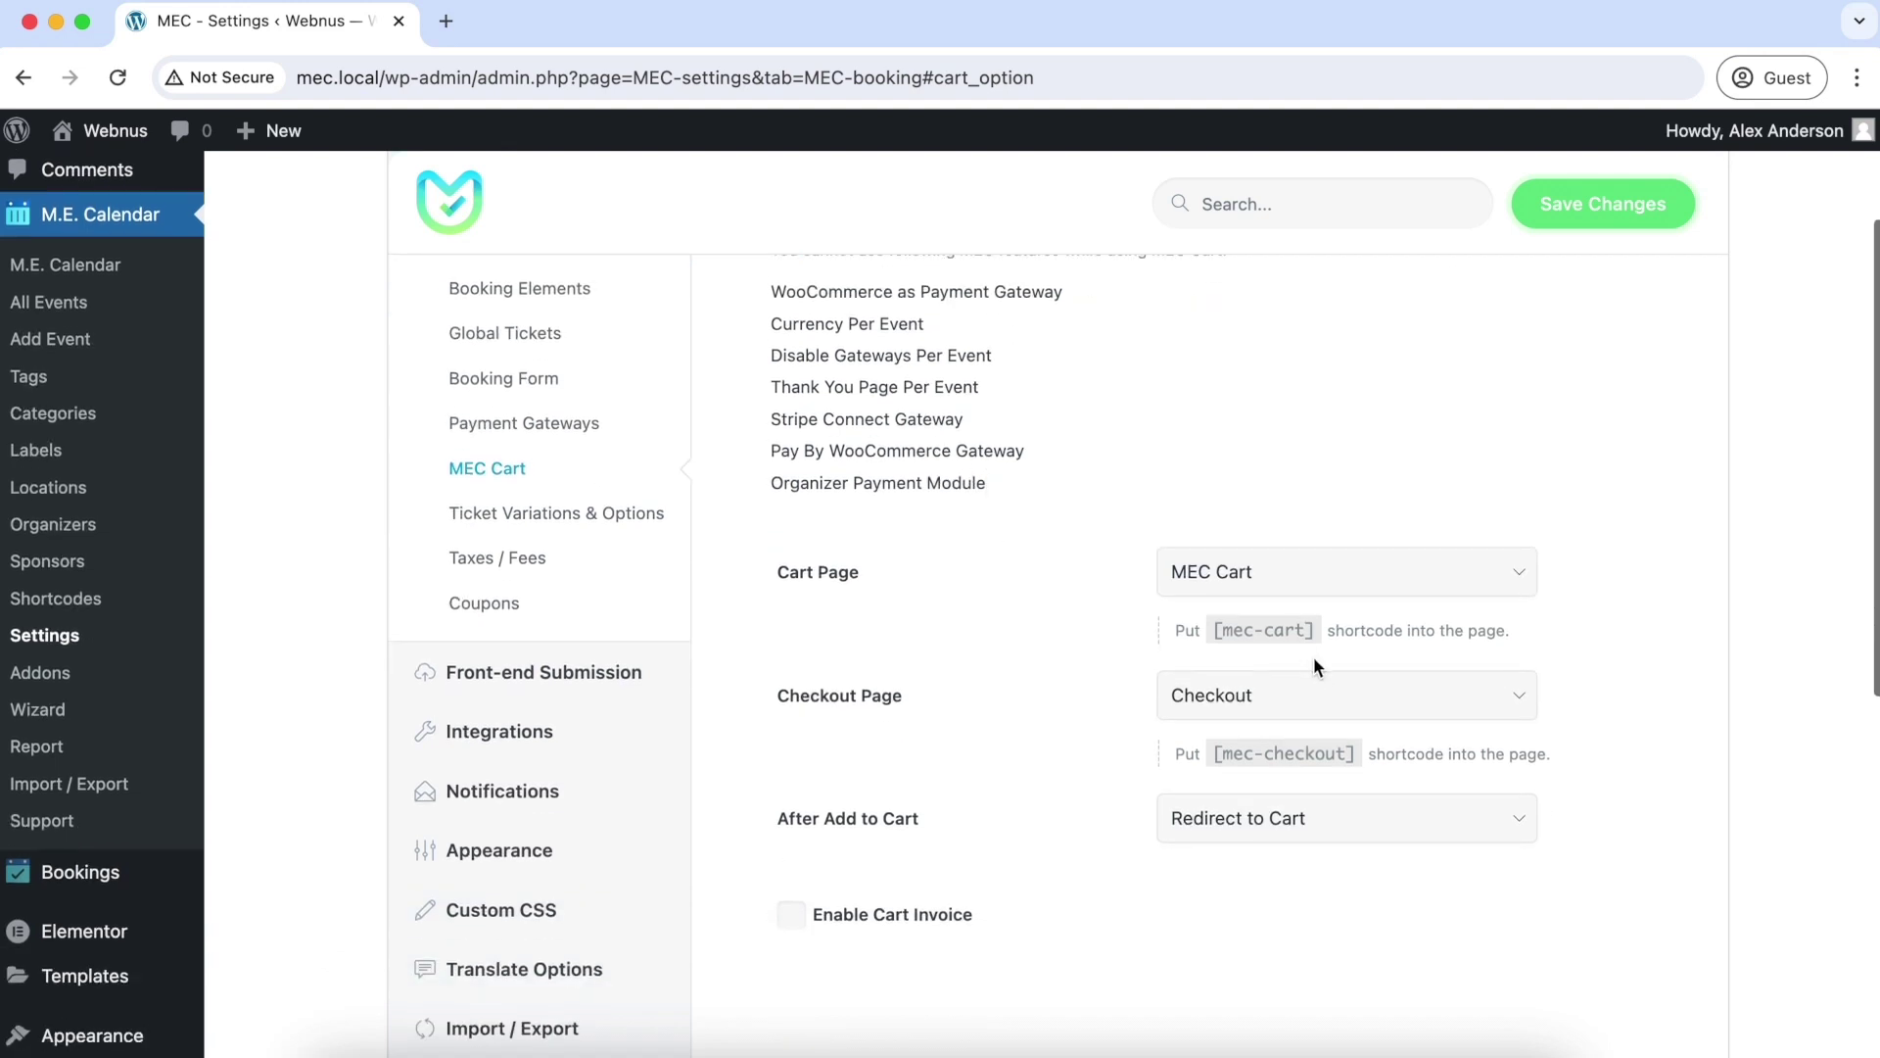
left_click_drag(1319, 634, 1213, 634)
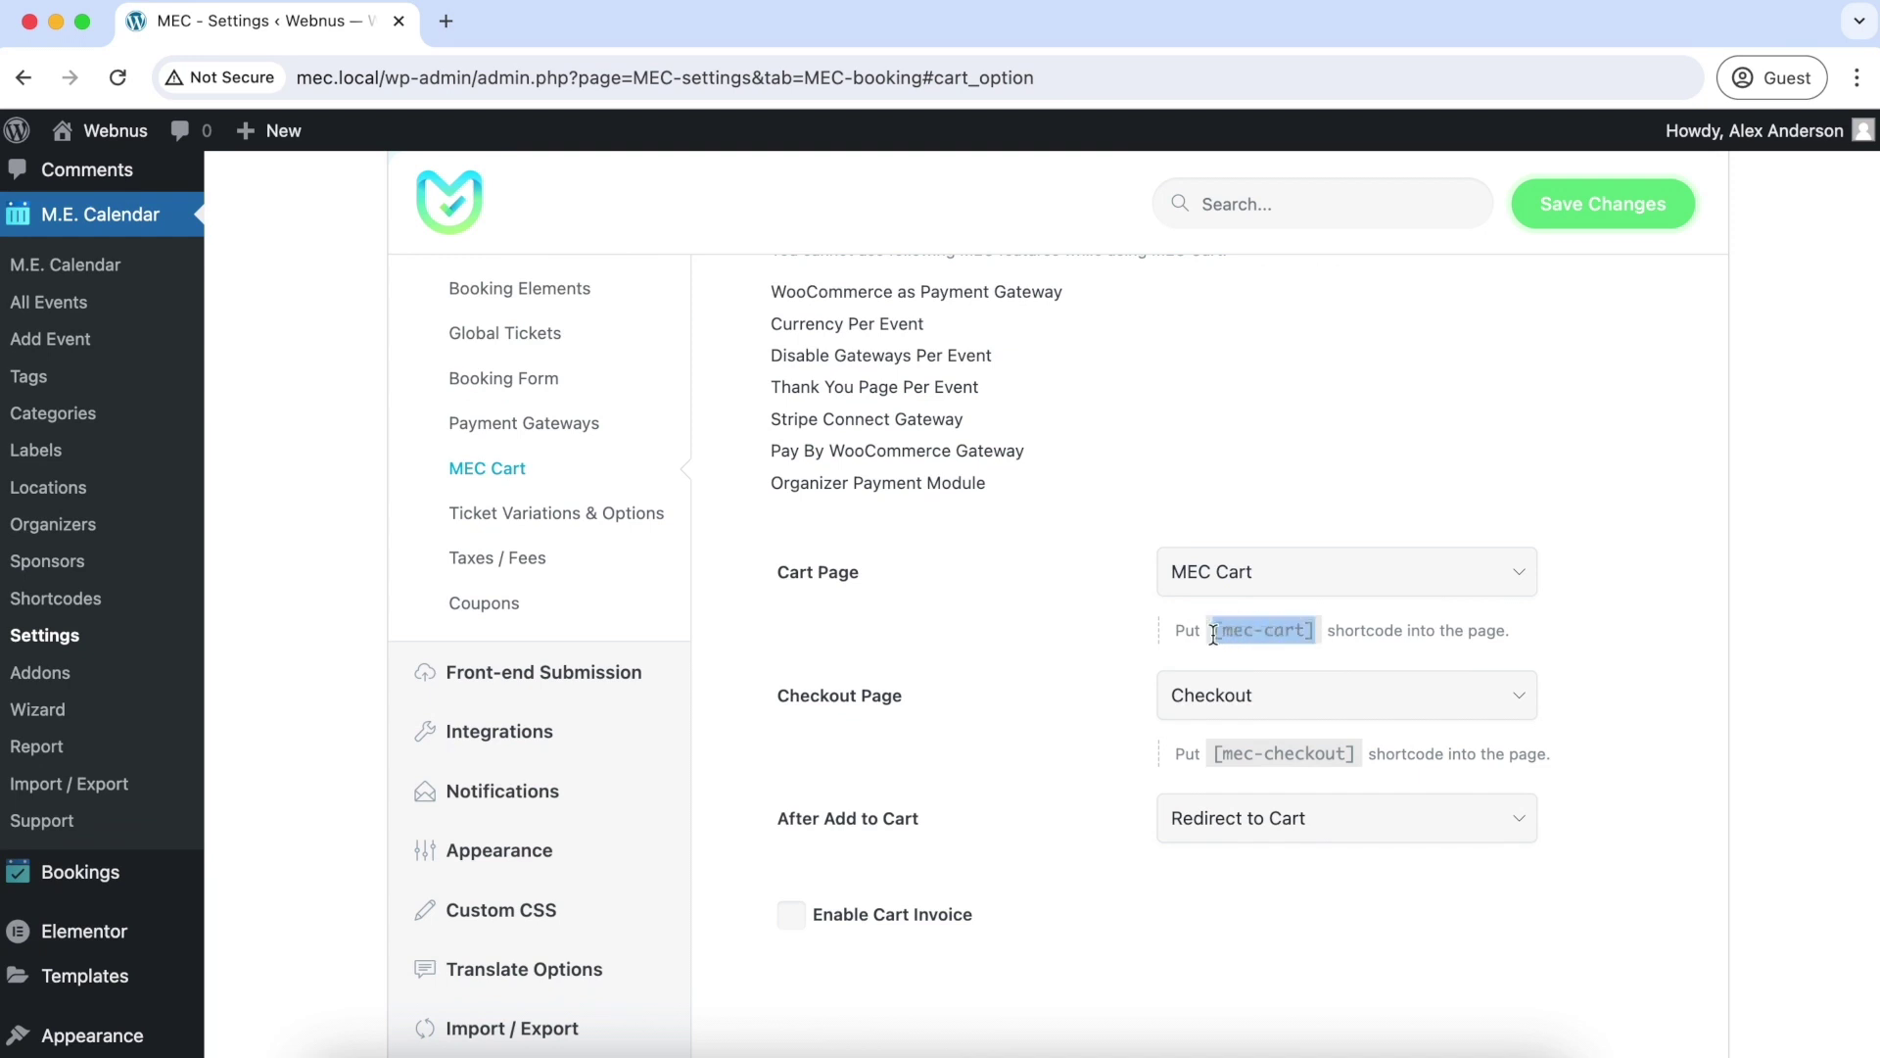
left_click(1212, 588)
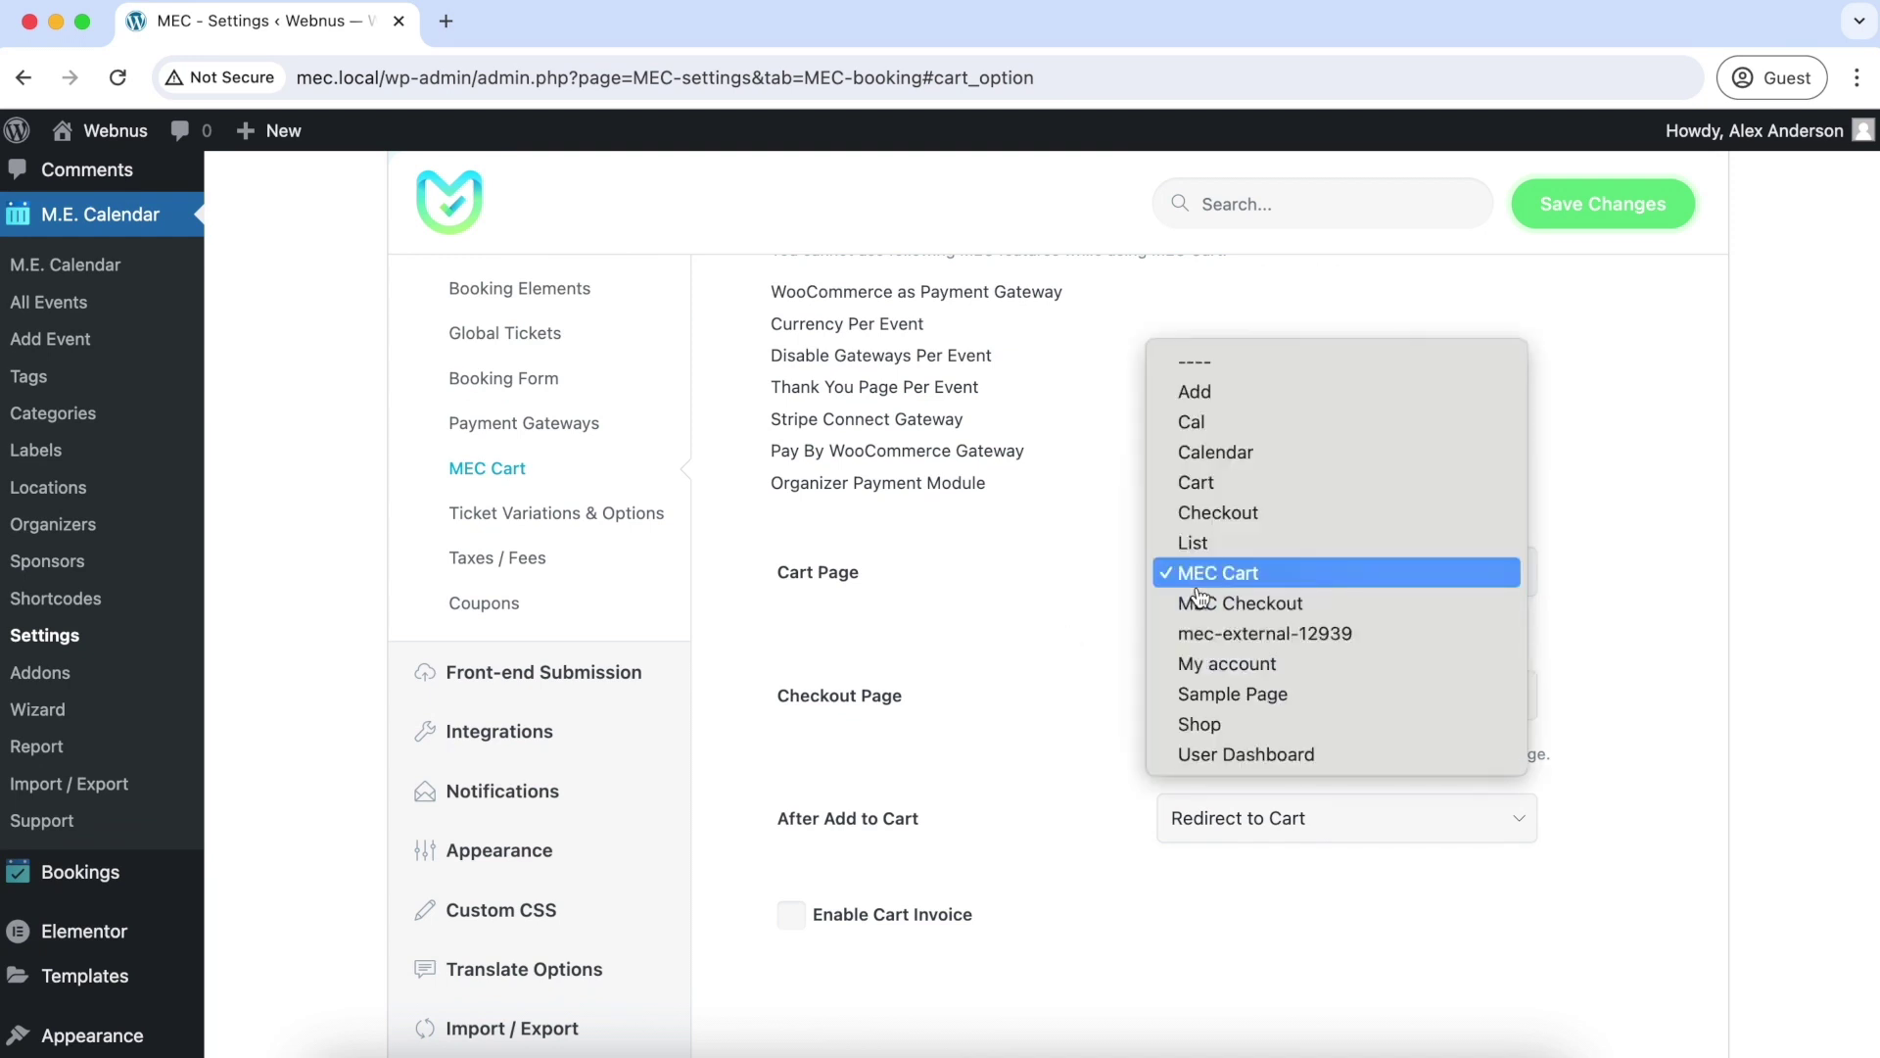
left_click(1180, 585)
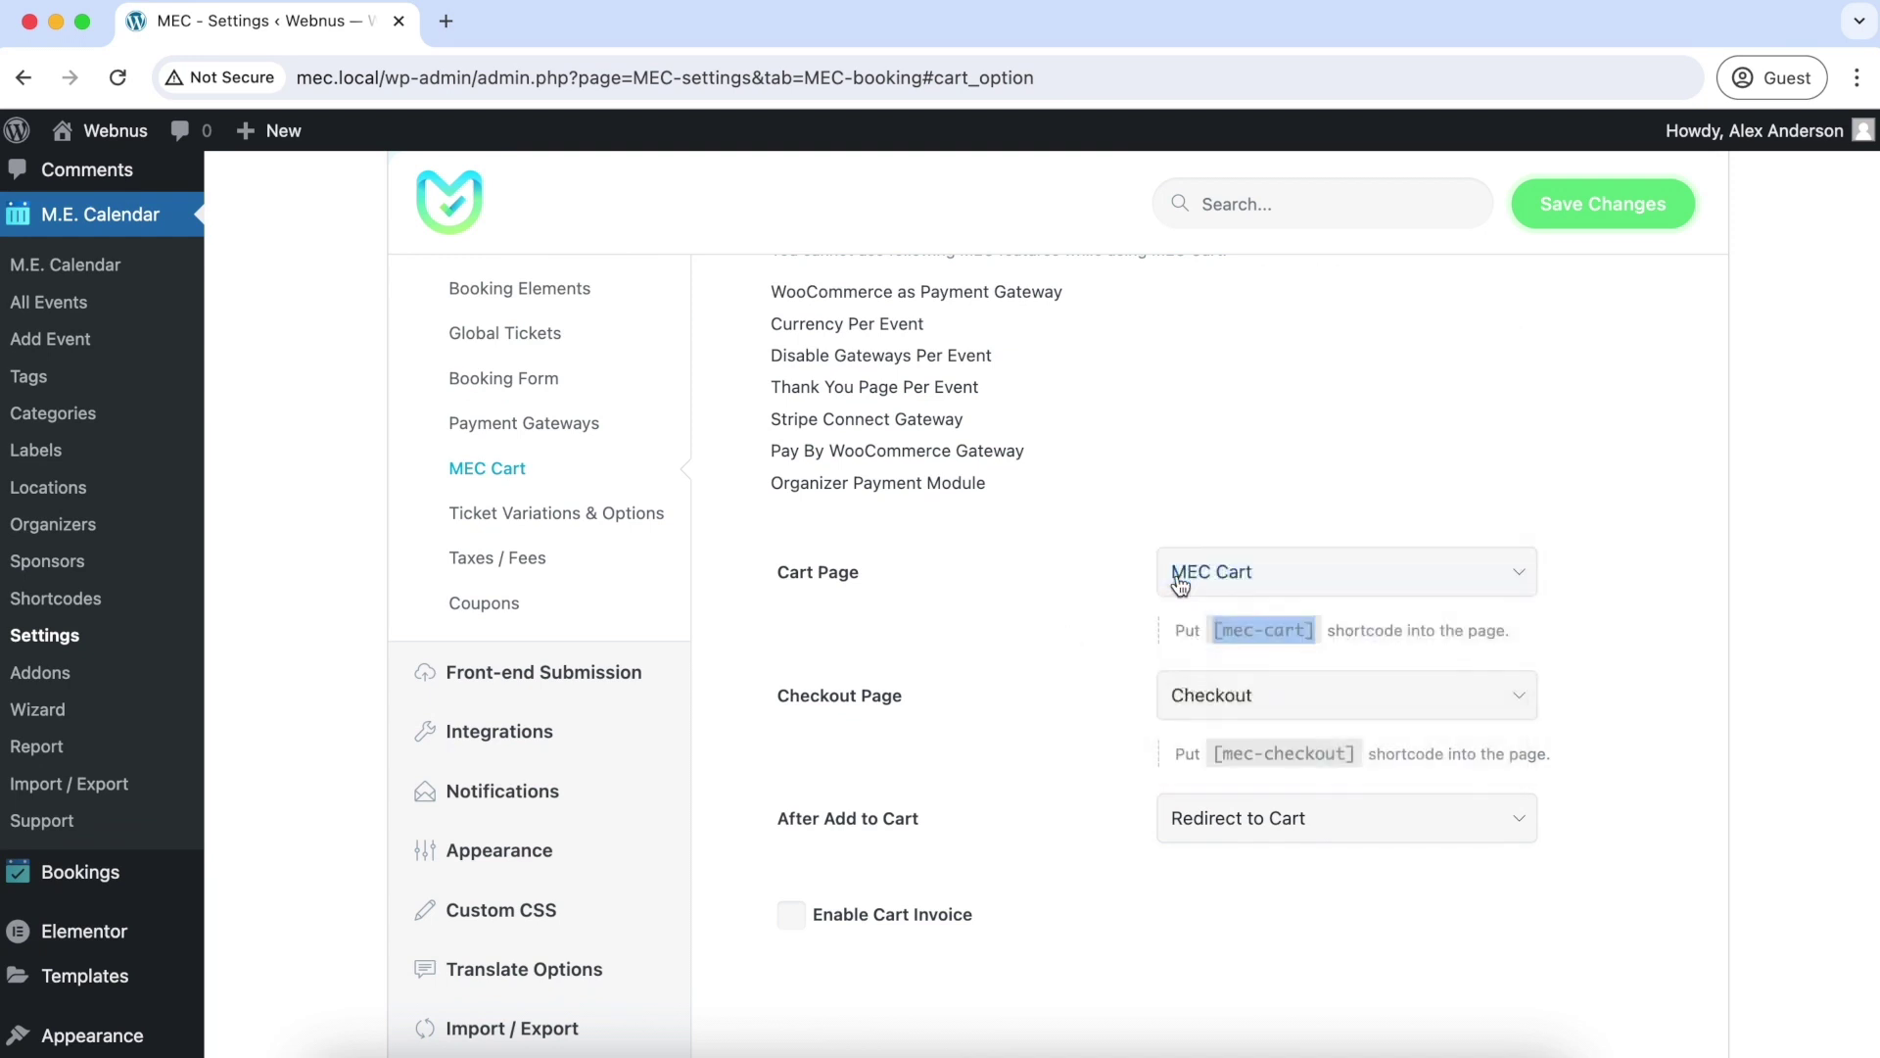
left_click(1231, 721)
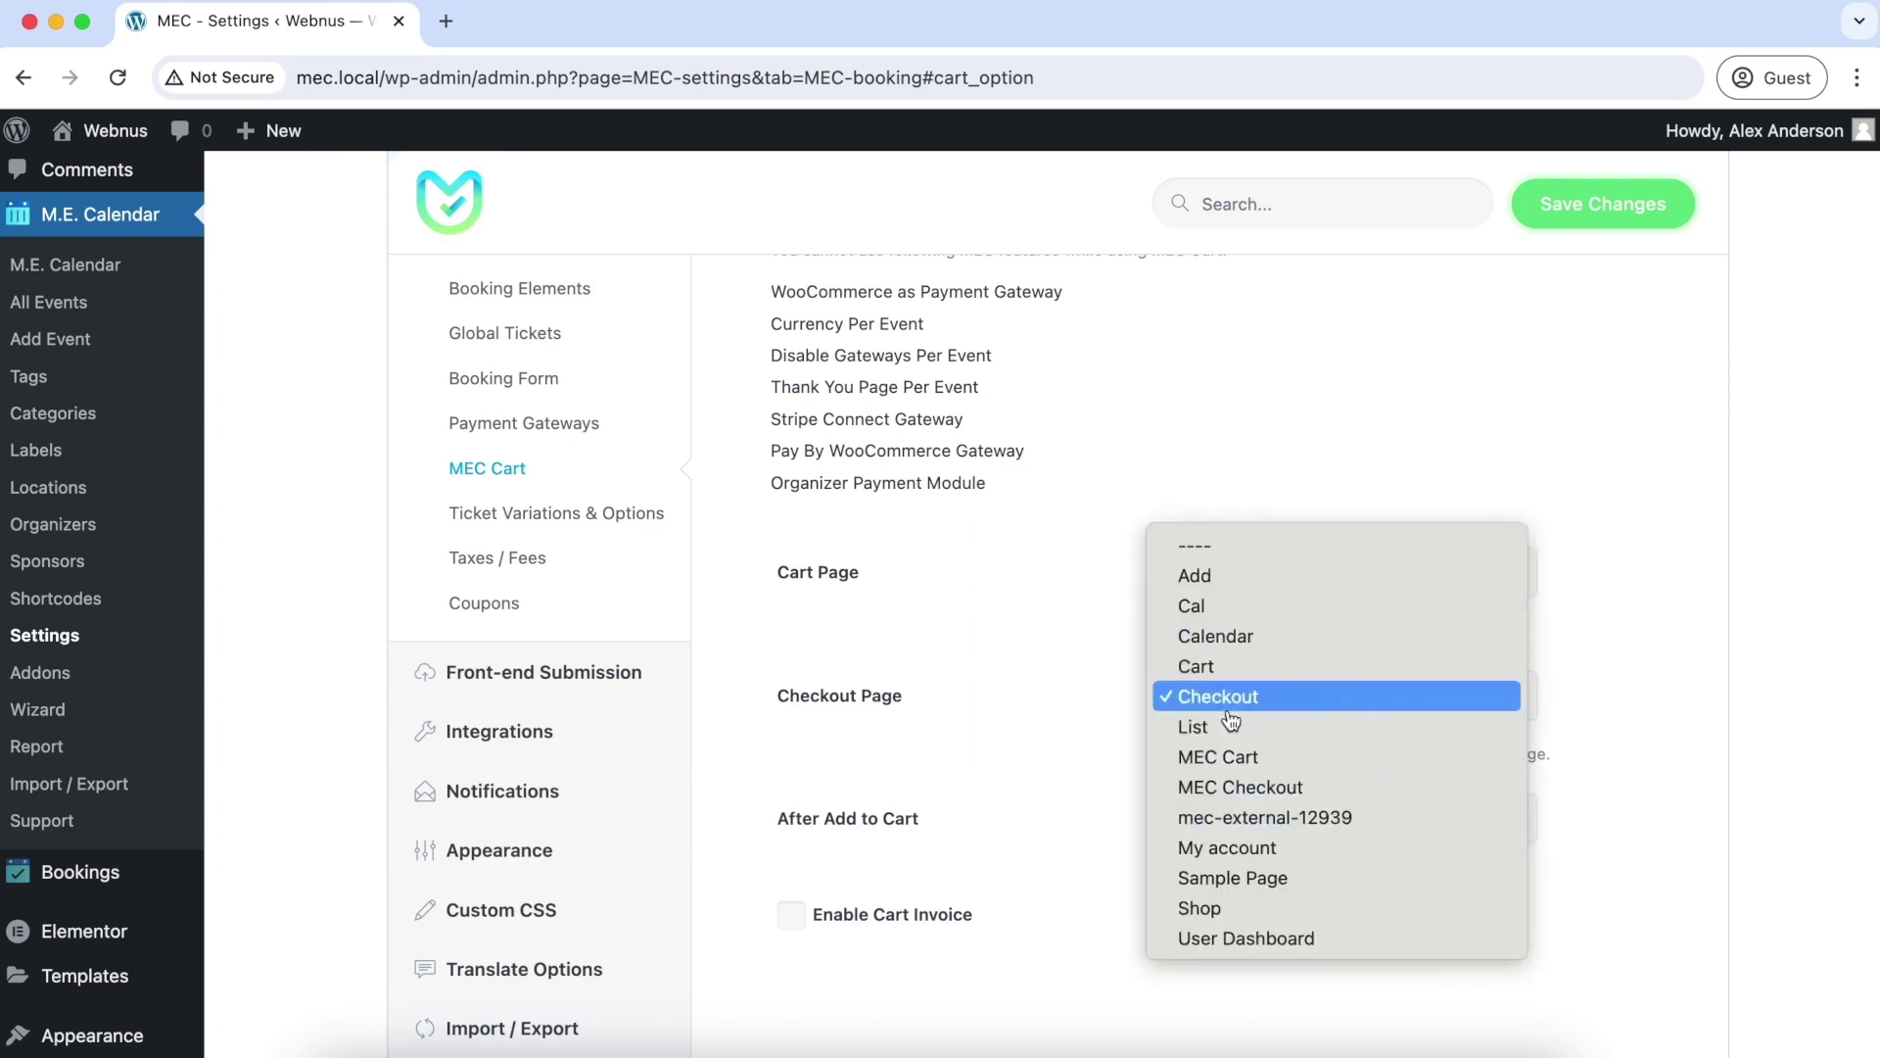
left_click(1231, 703)
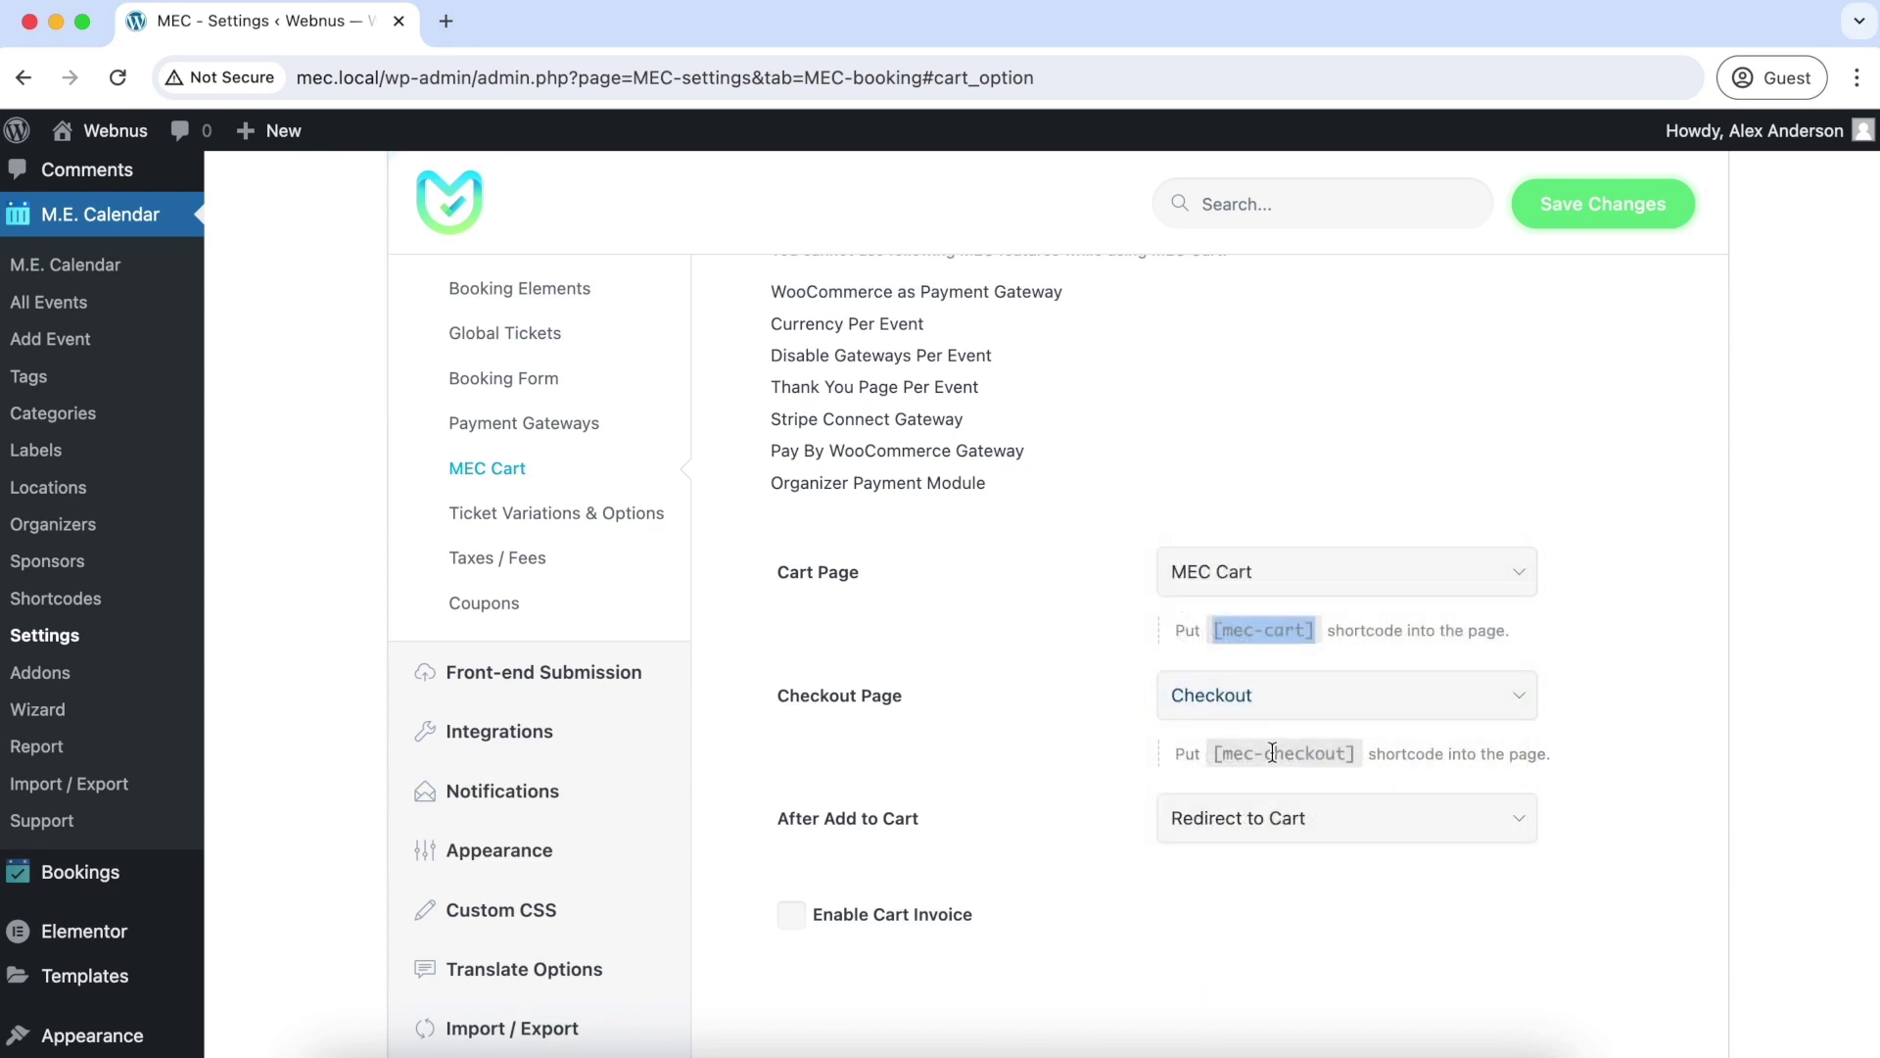
left_click(1230, 723)
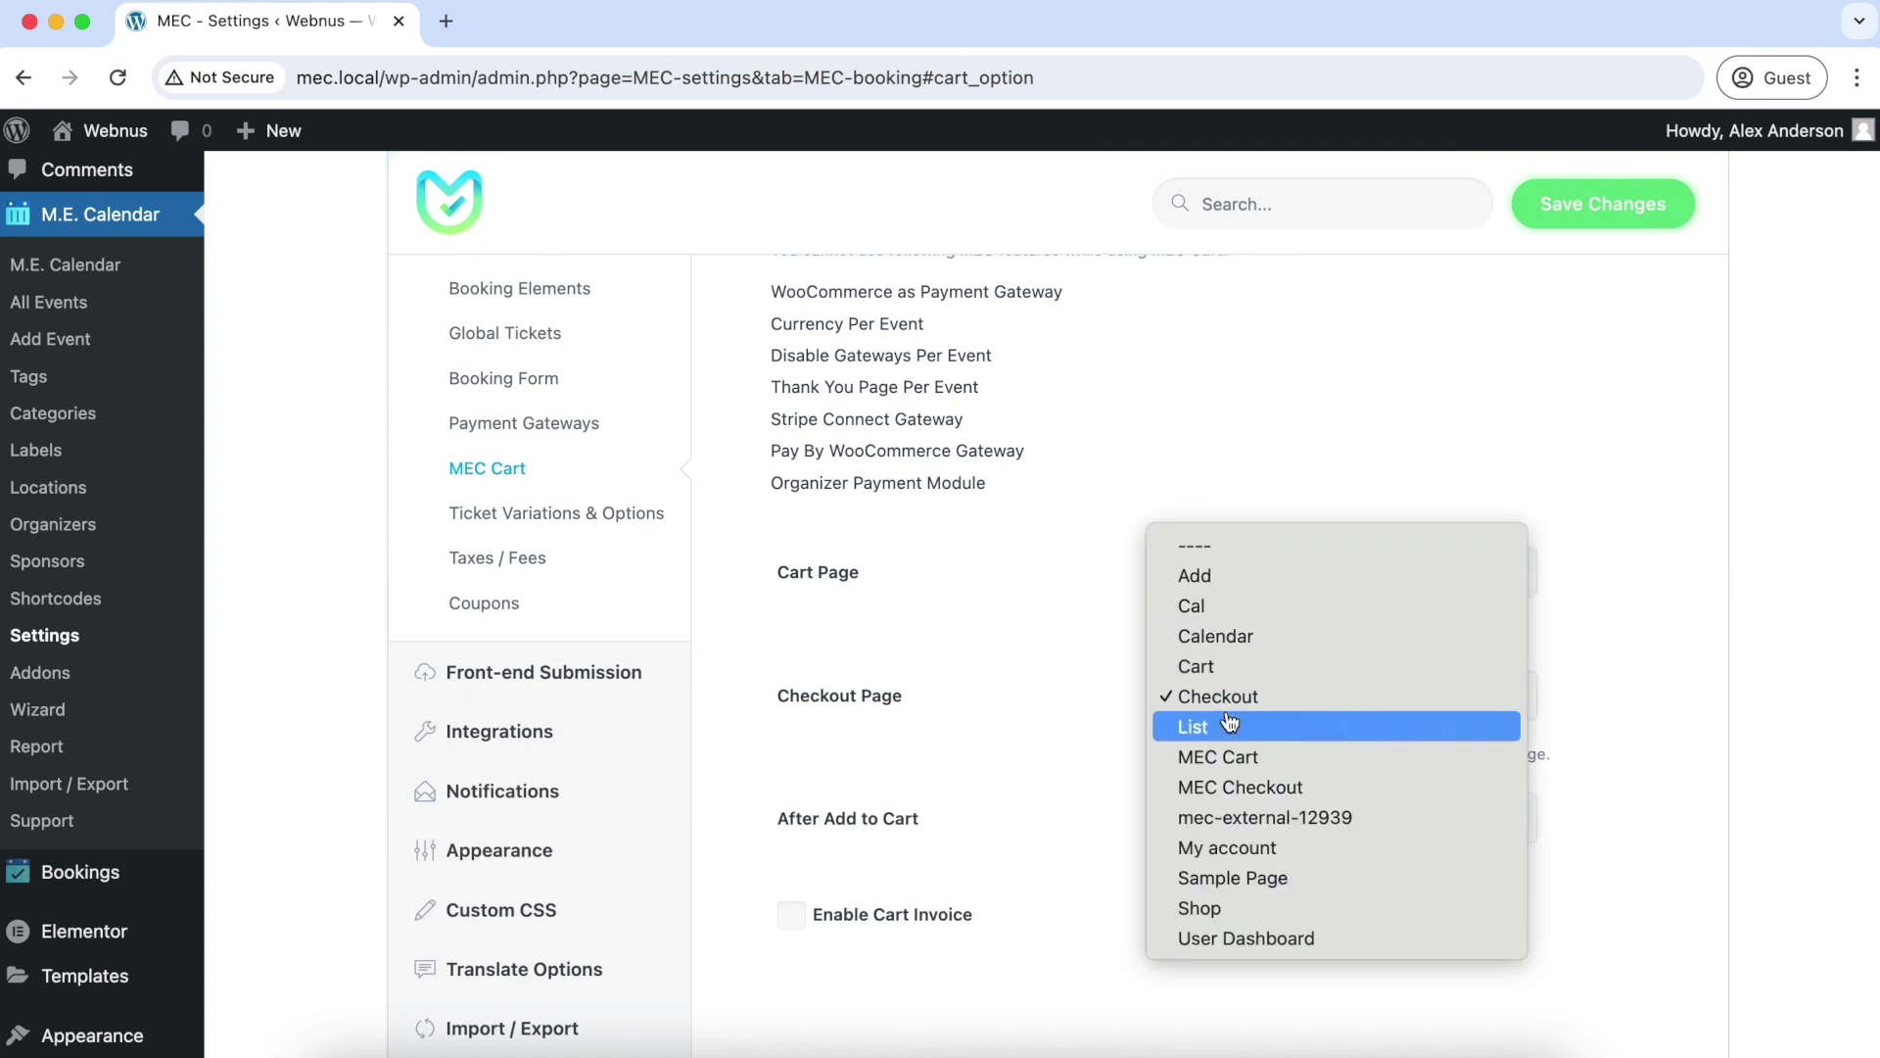
left_click(1237, 787)
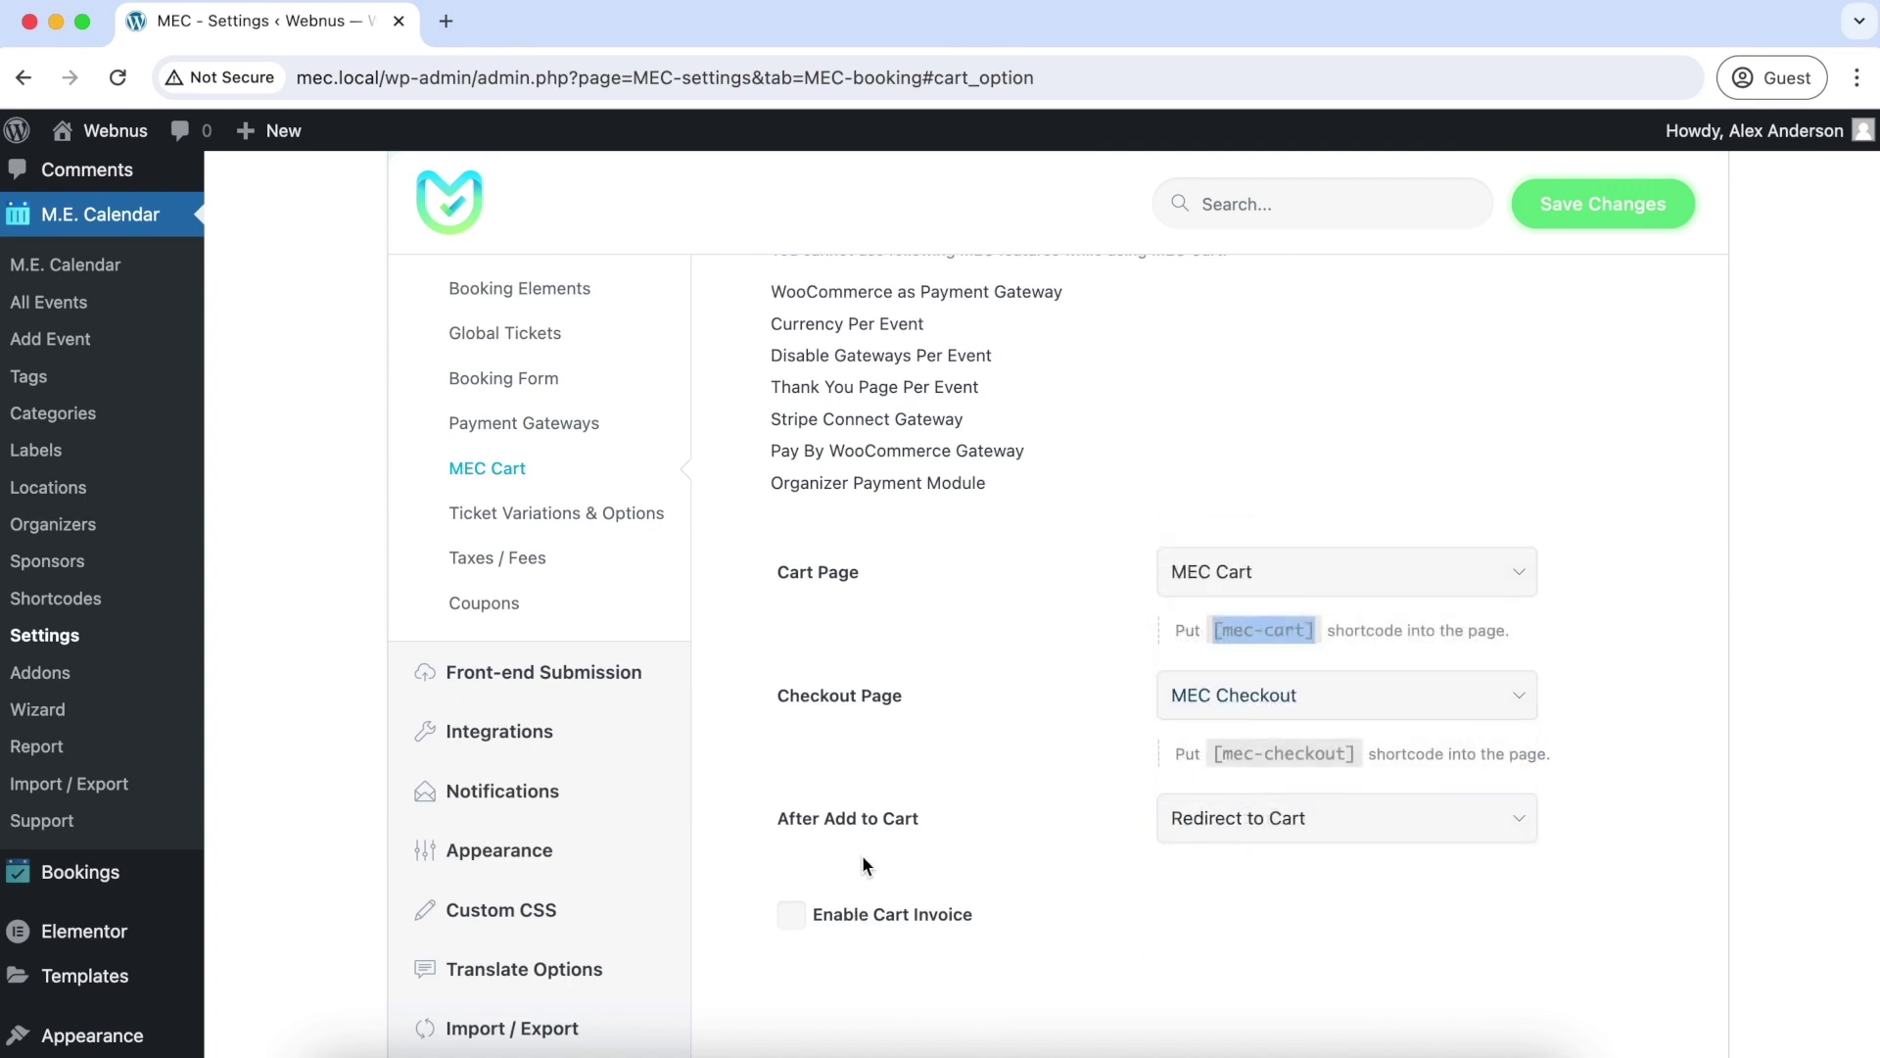
- Review the After Add to Cart options, keep Redirect to Cart, and save the settings
scroll(861, 854, "down", 1)
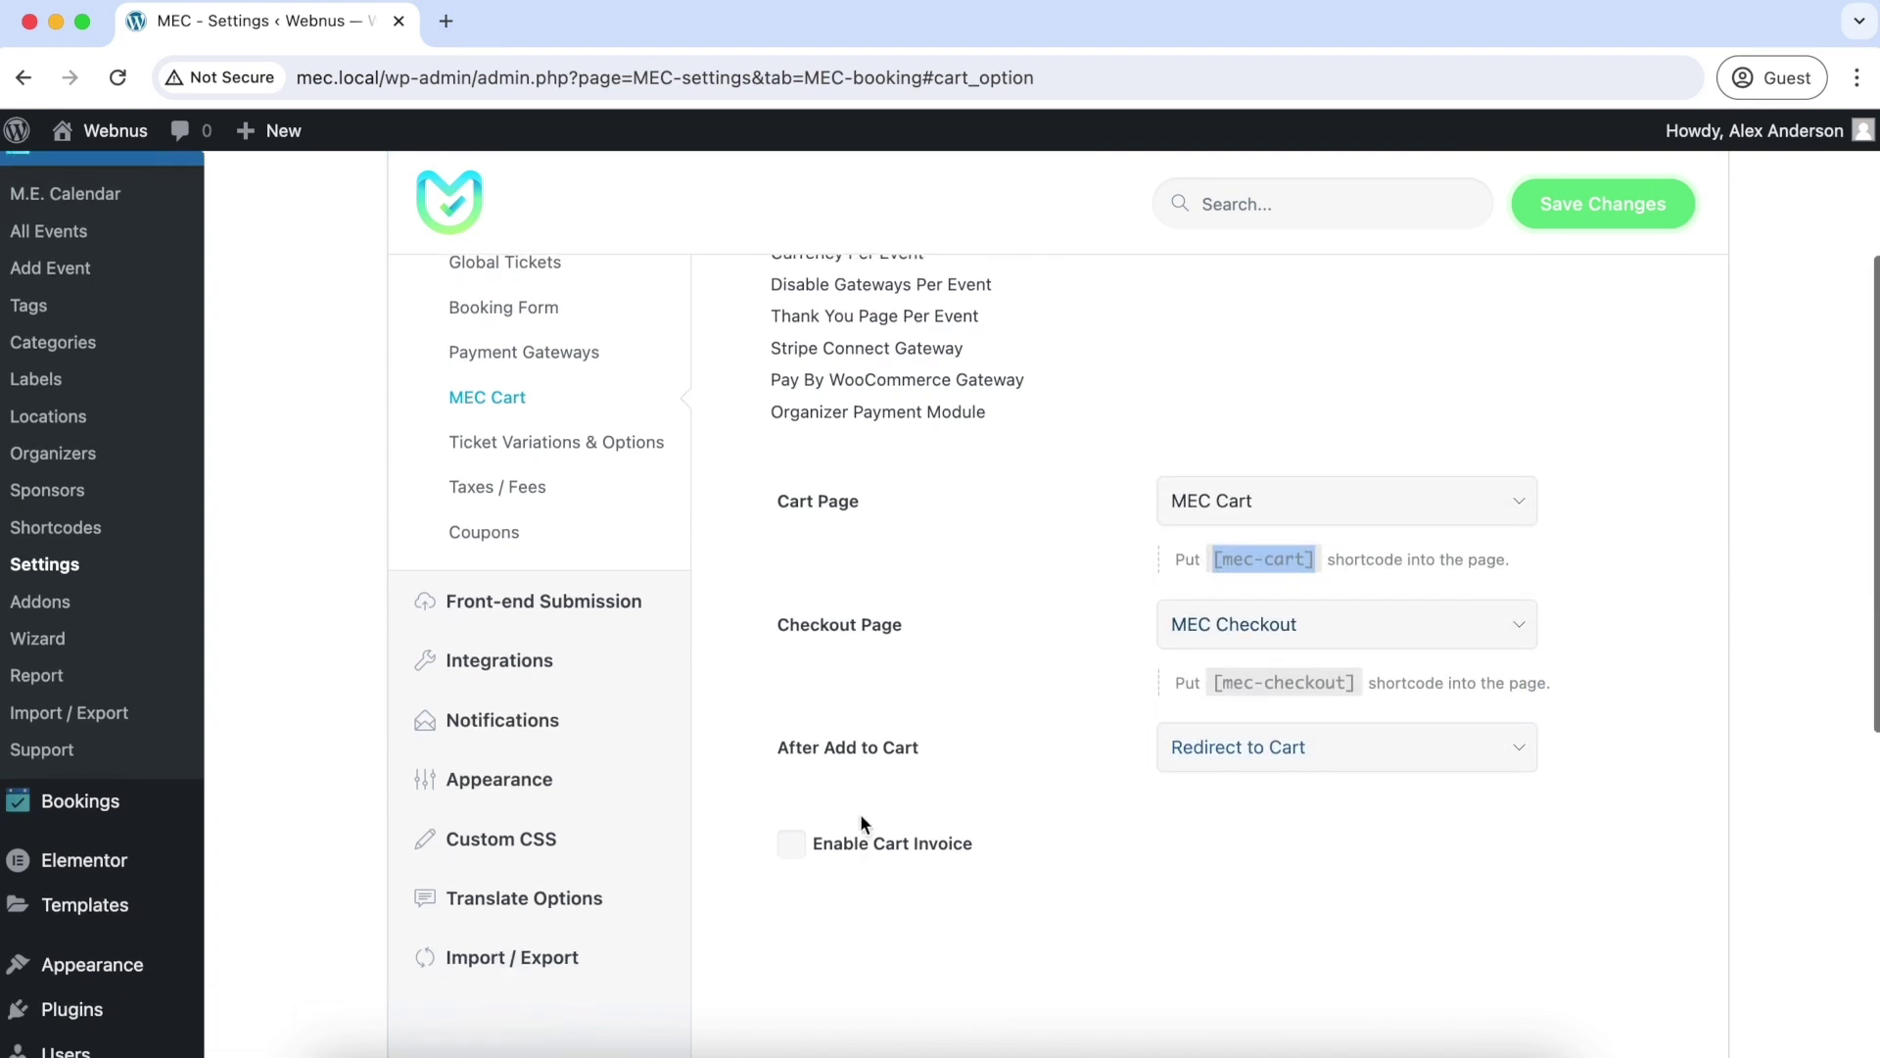
left_click(1340, 772)
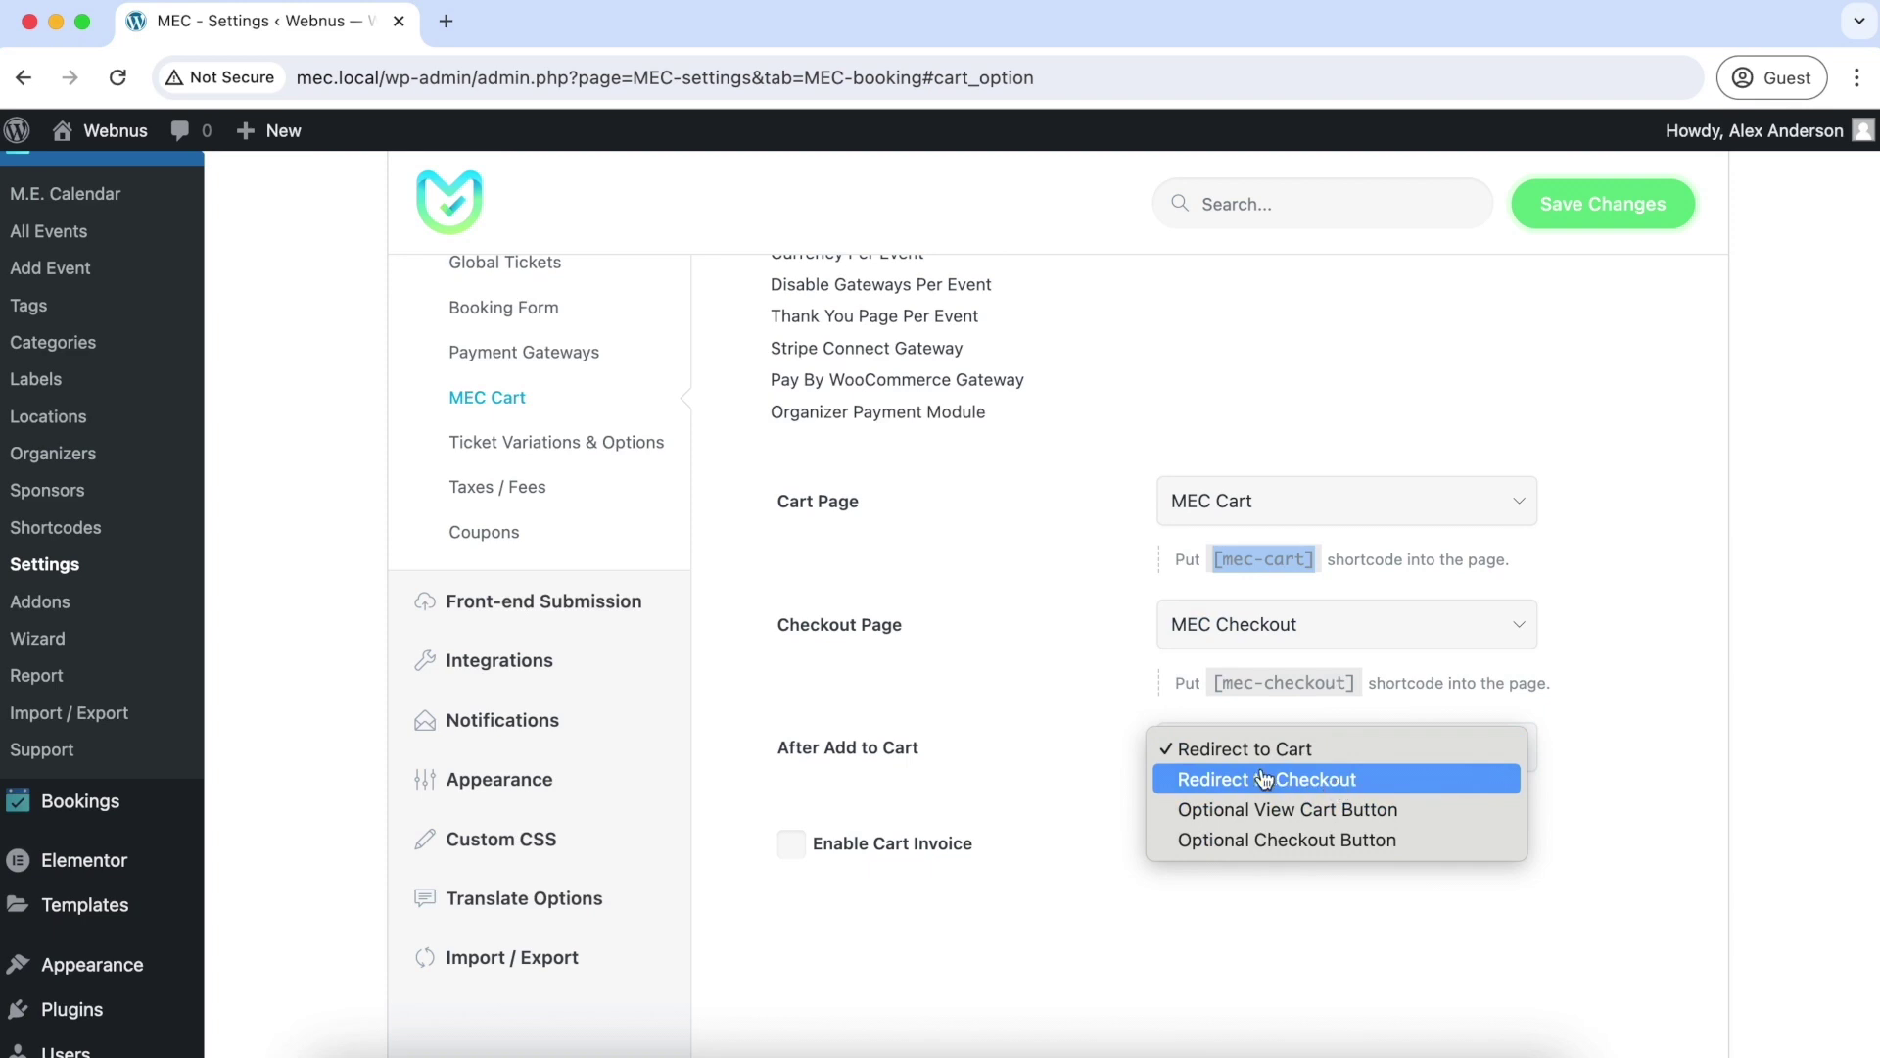
left_click(1077, 753)
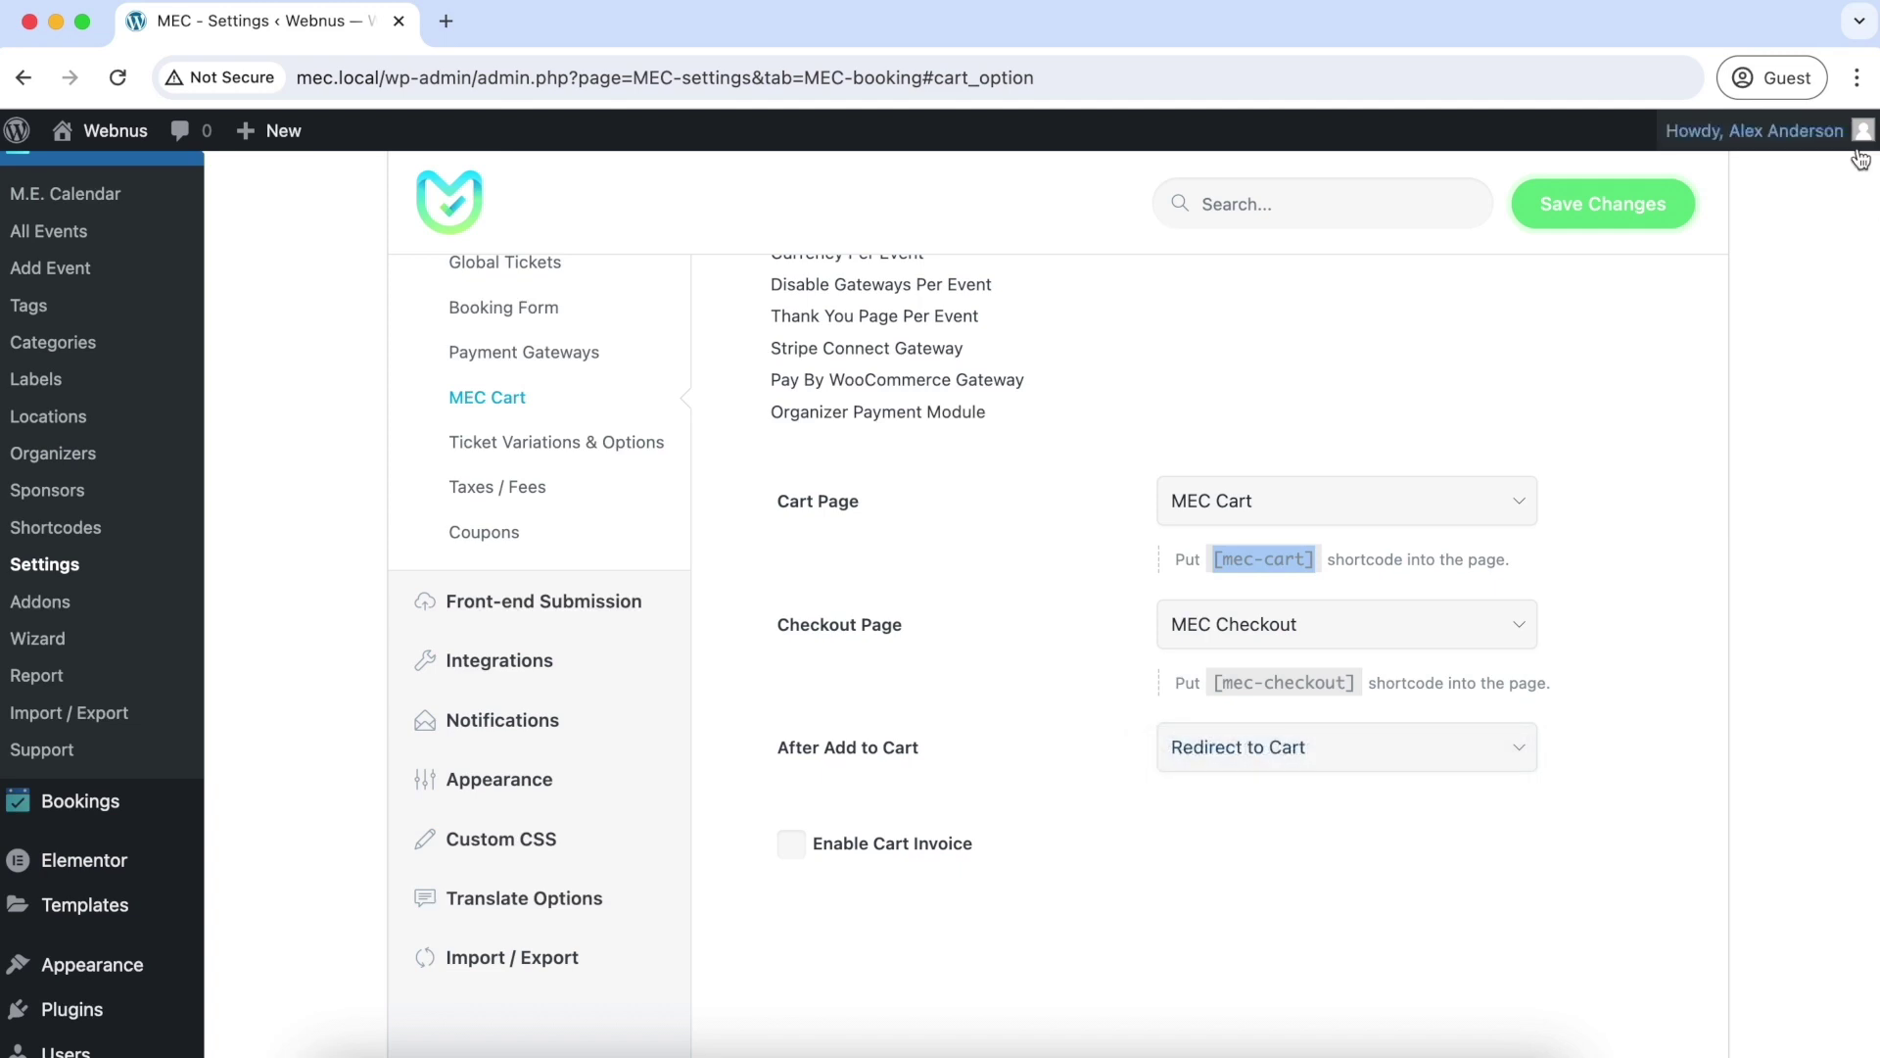
left_click(1567, 203)
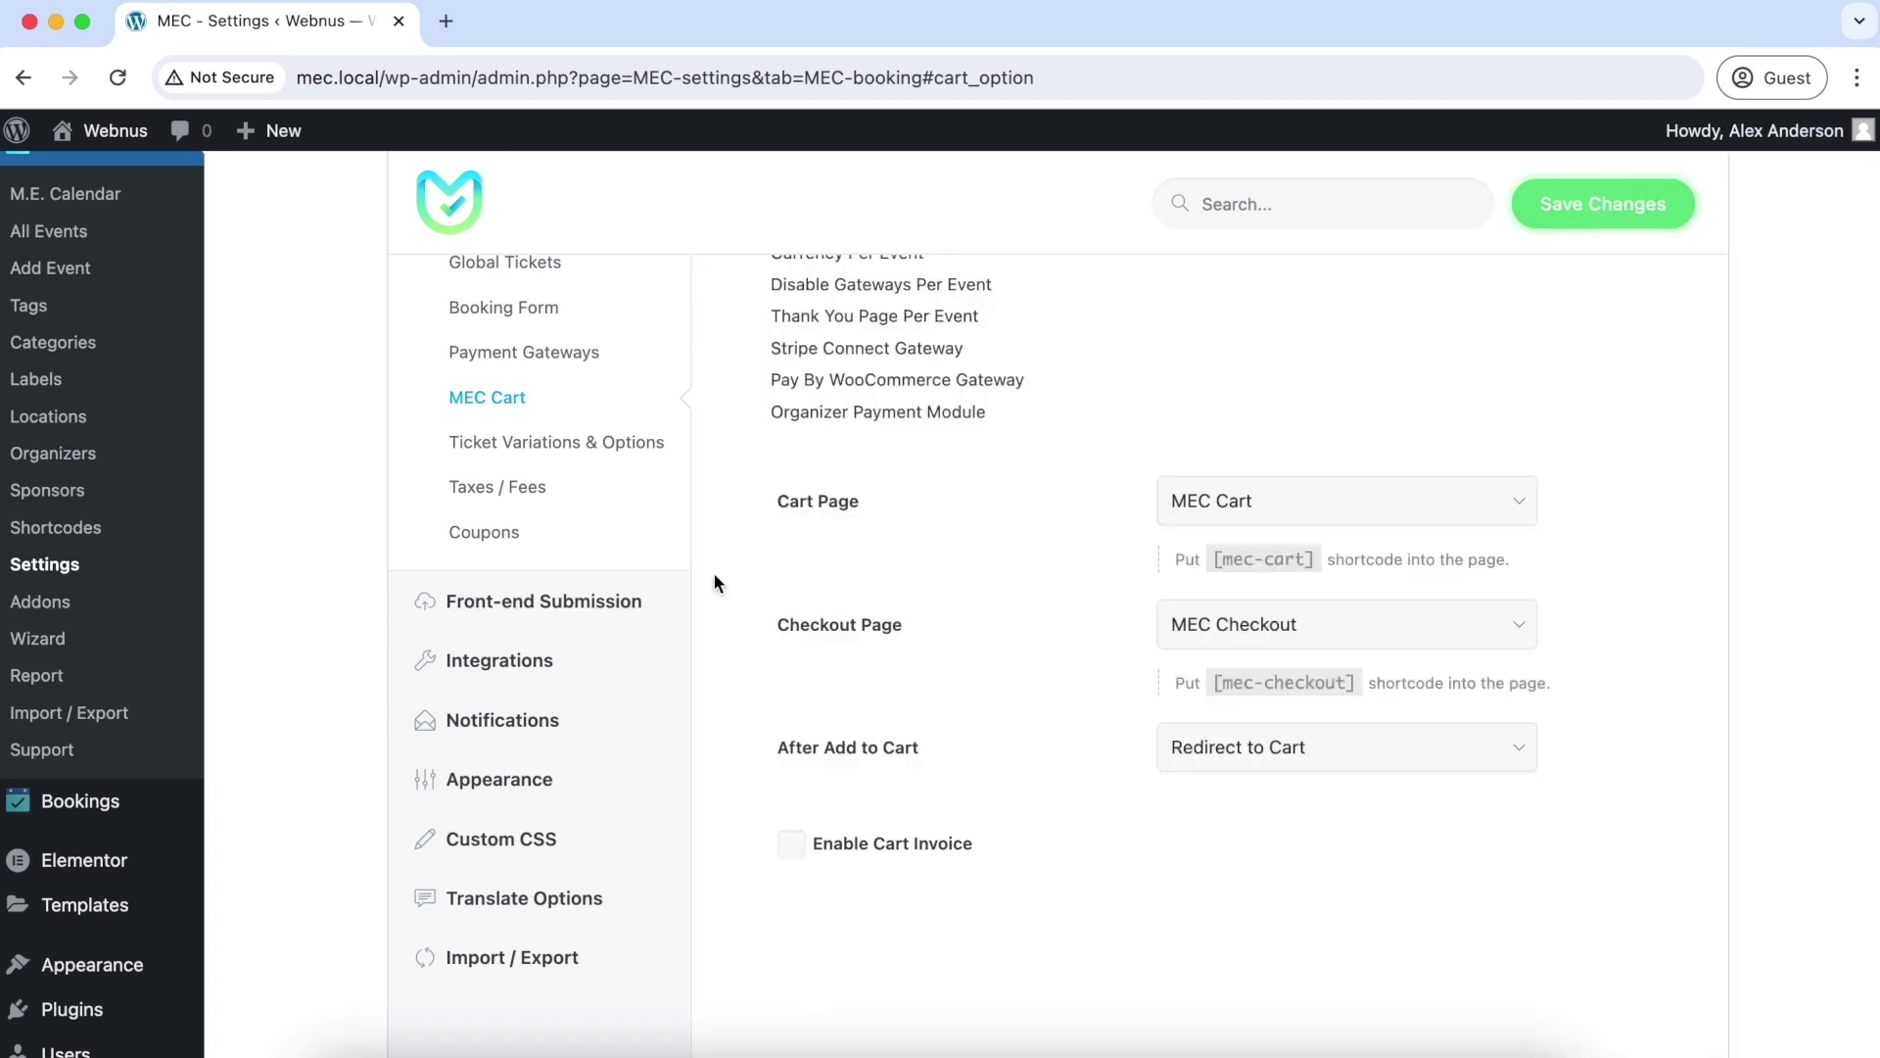
- Open the Astronomy Online Seminar event for editing and examine its ticket settings
left_click(70, 242)
left_click(455, 498)
scroll(813, 442, "down", 10)
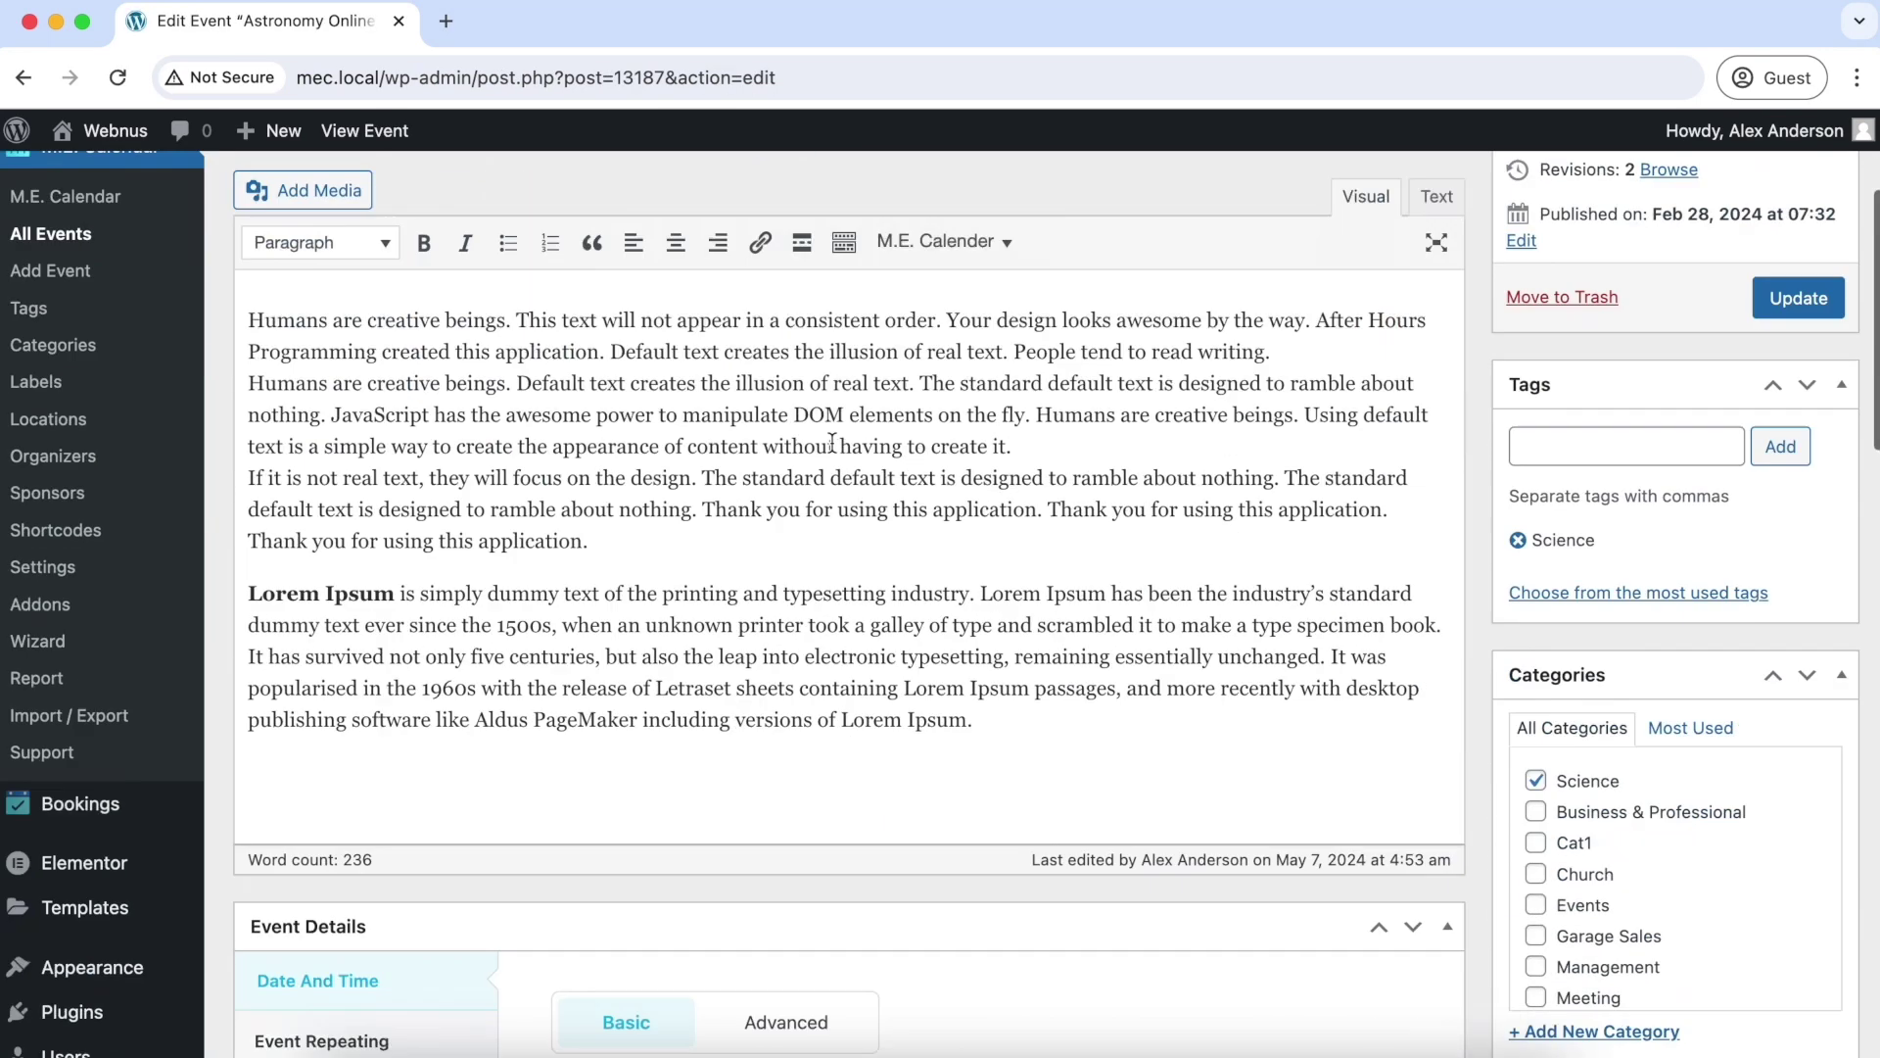
scroll(832, 443, "up", 3)
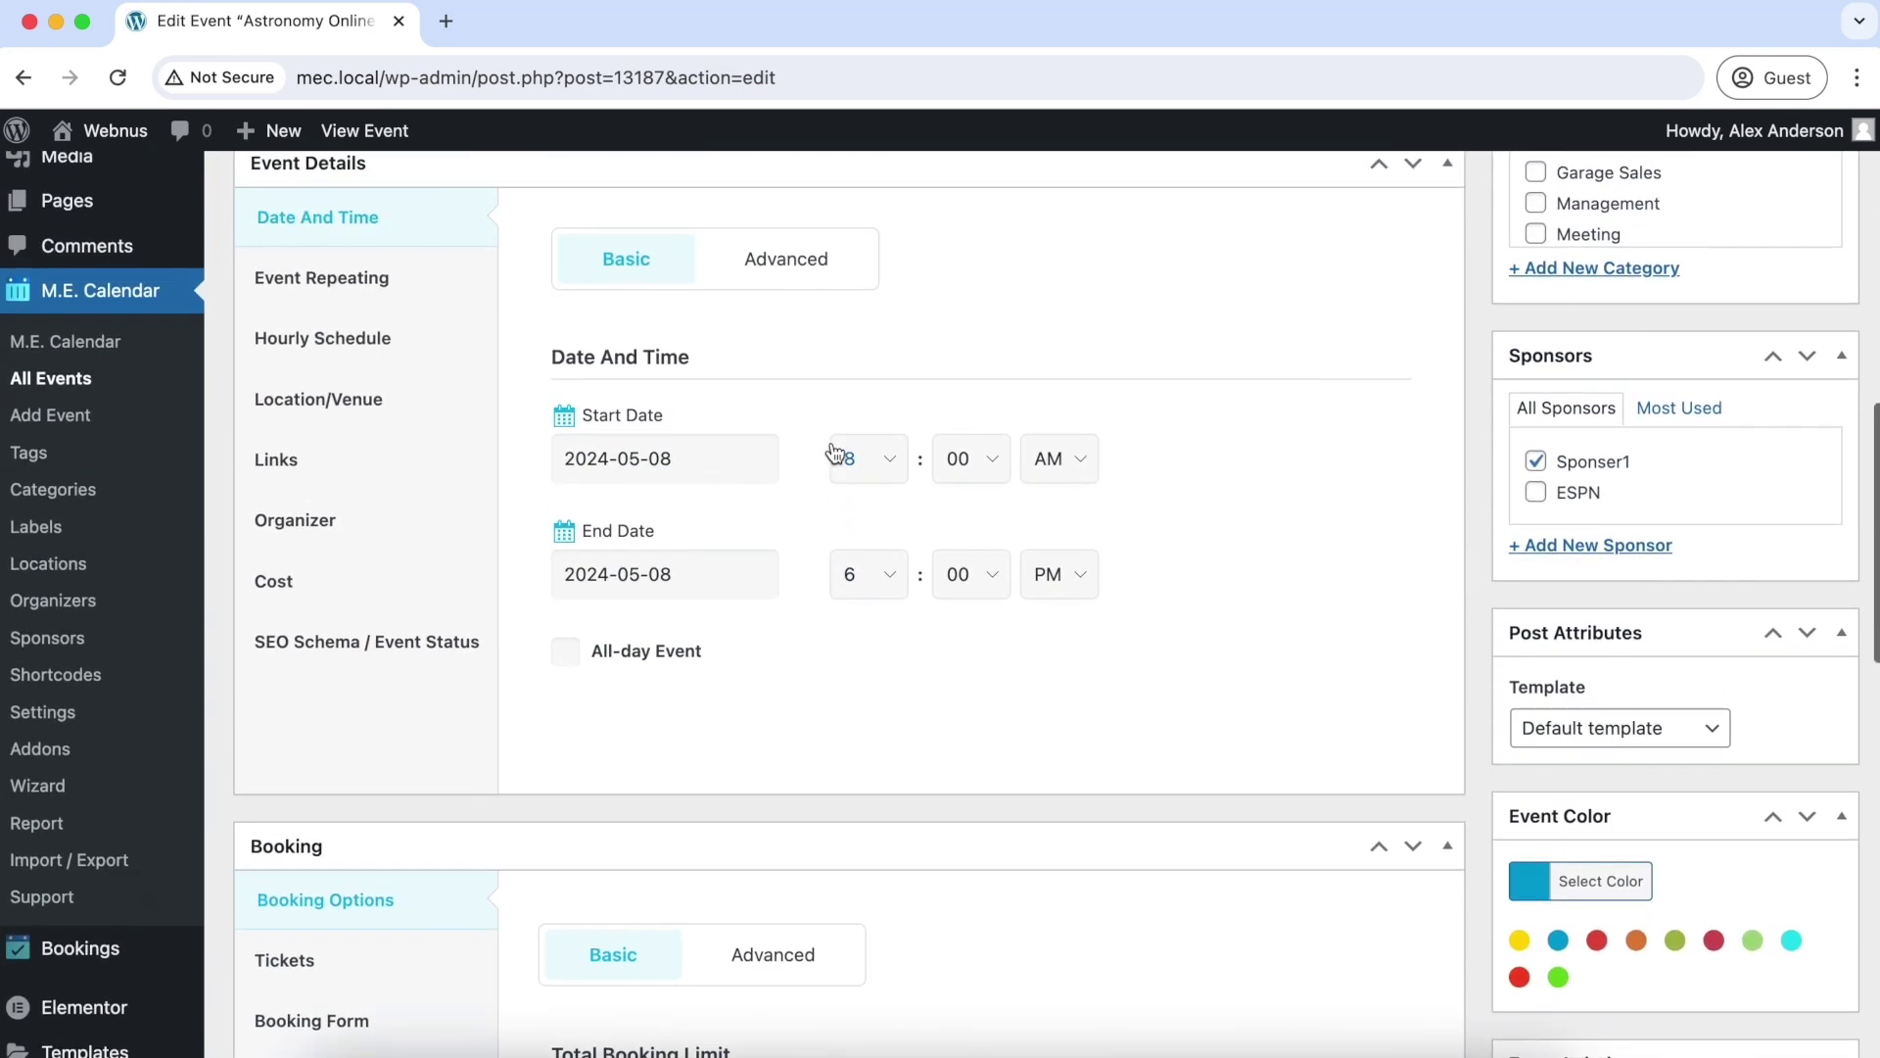
scroll(814, 453, "down", 4)
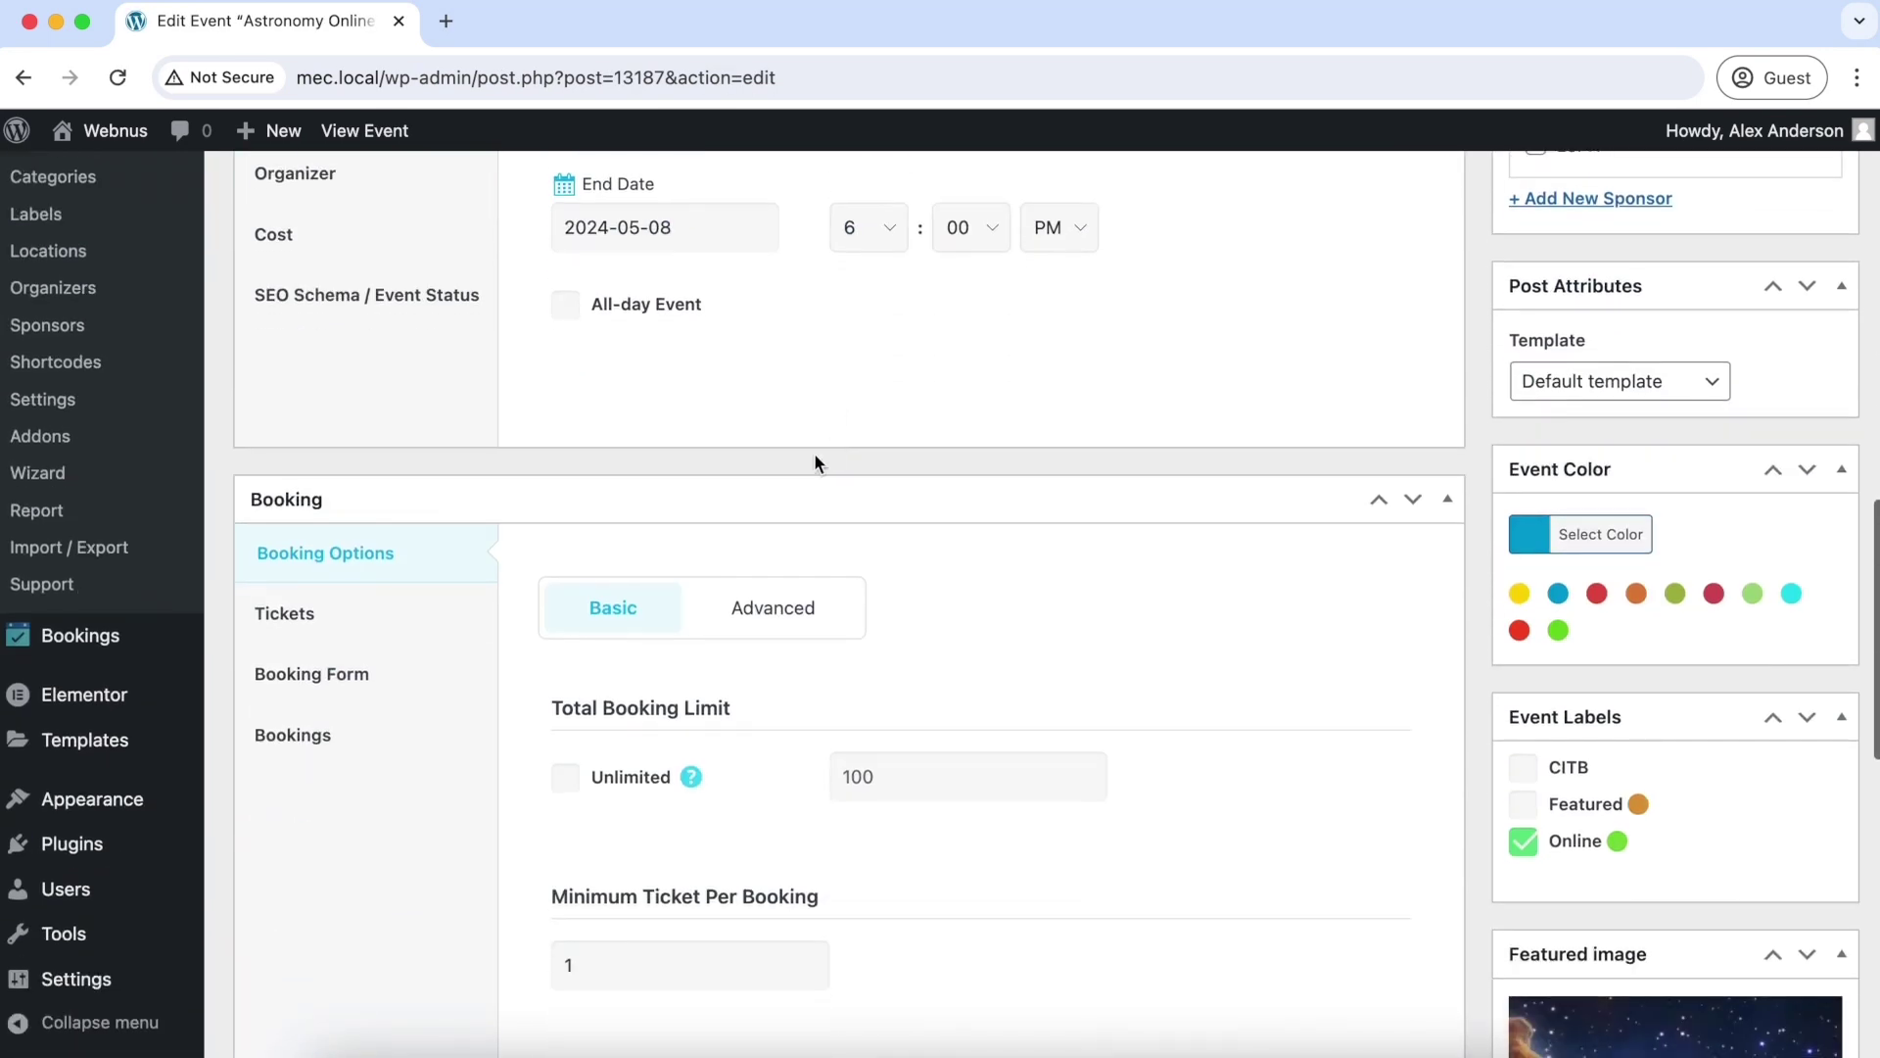
left_click(417, 627)
scroll(1028, 666, "down", 5)
scroll(881, 607, "up", 7)
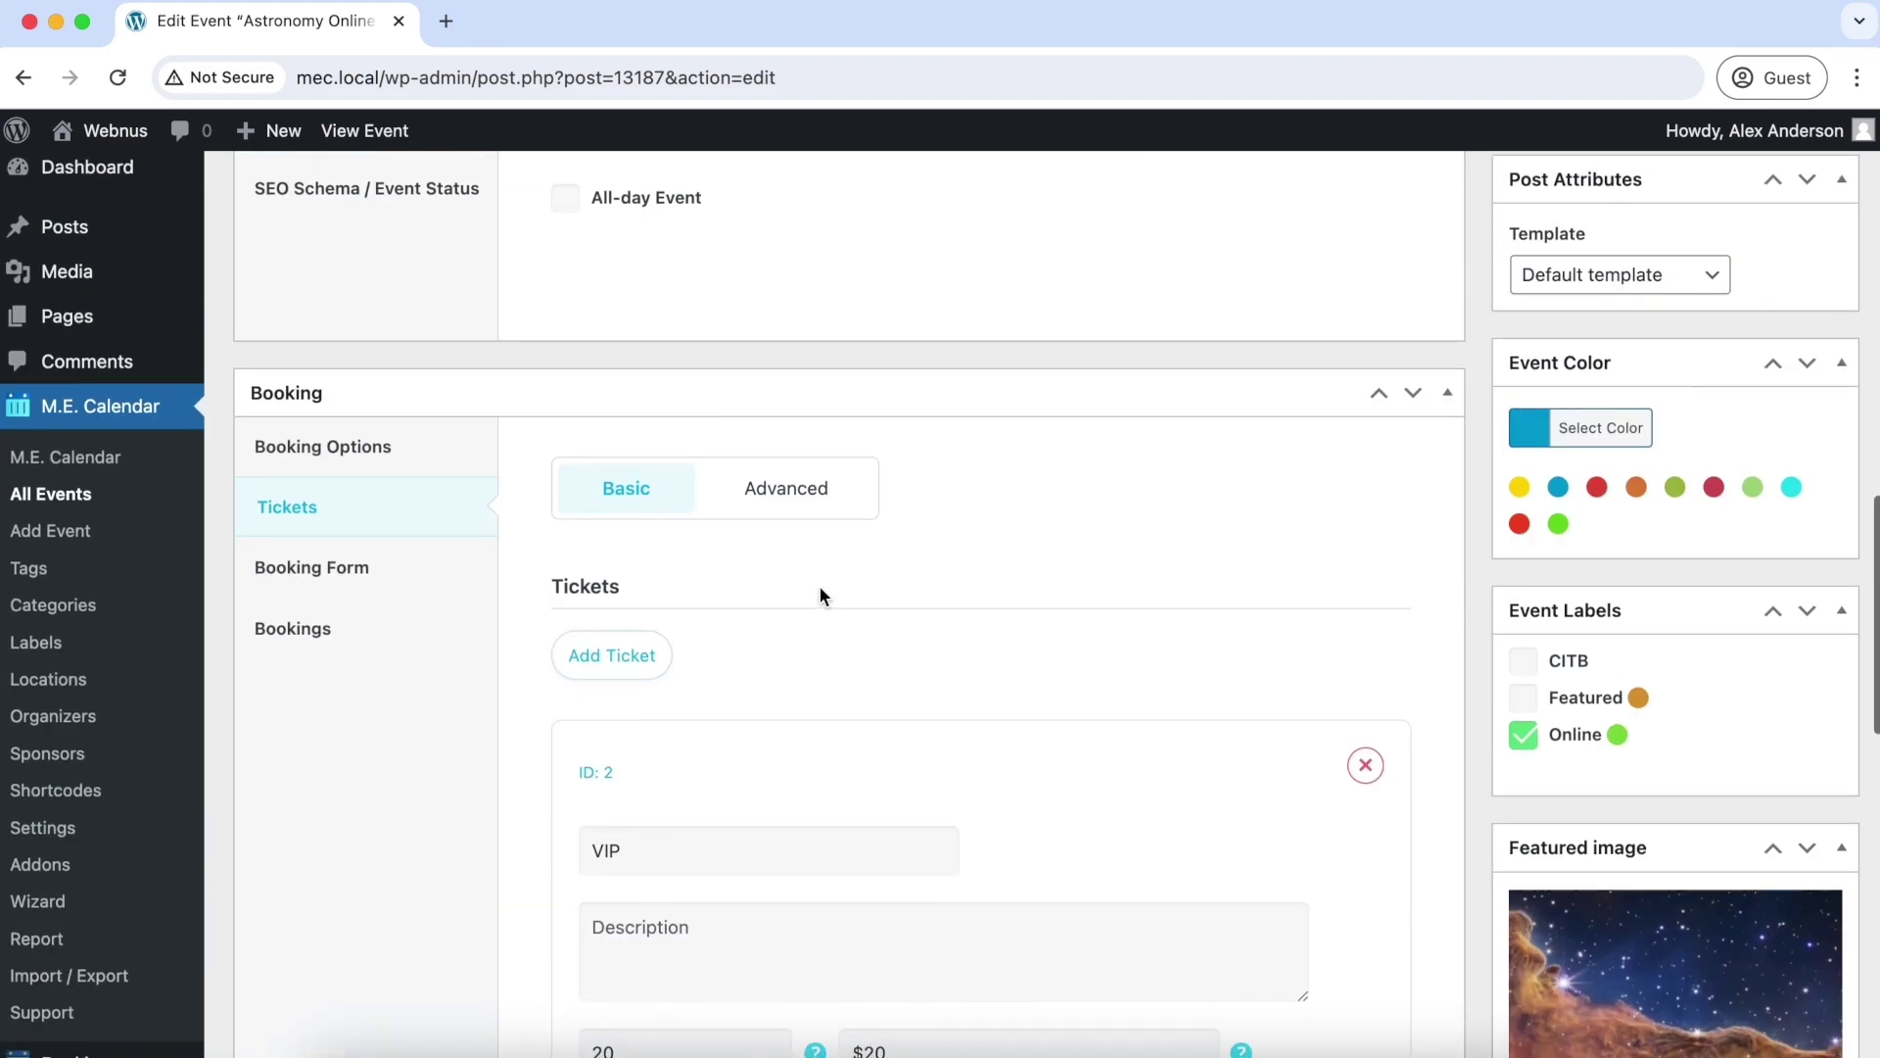
scroll(820, 595, "up", 10)
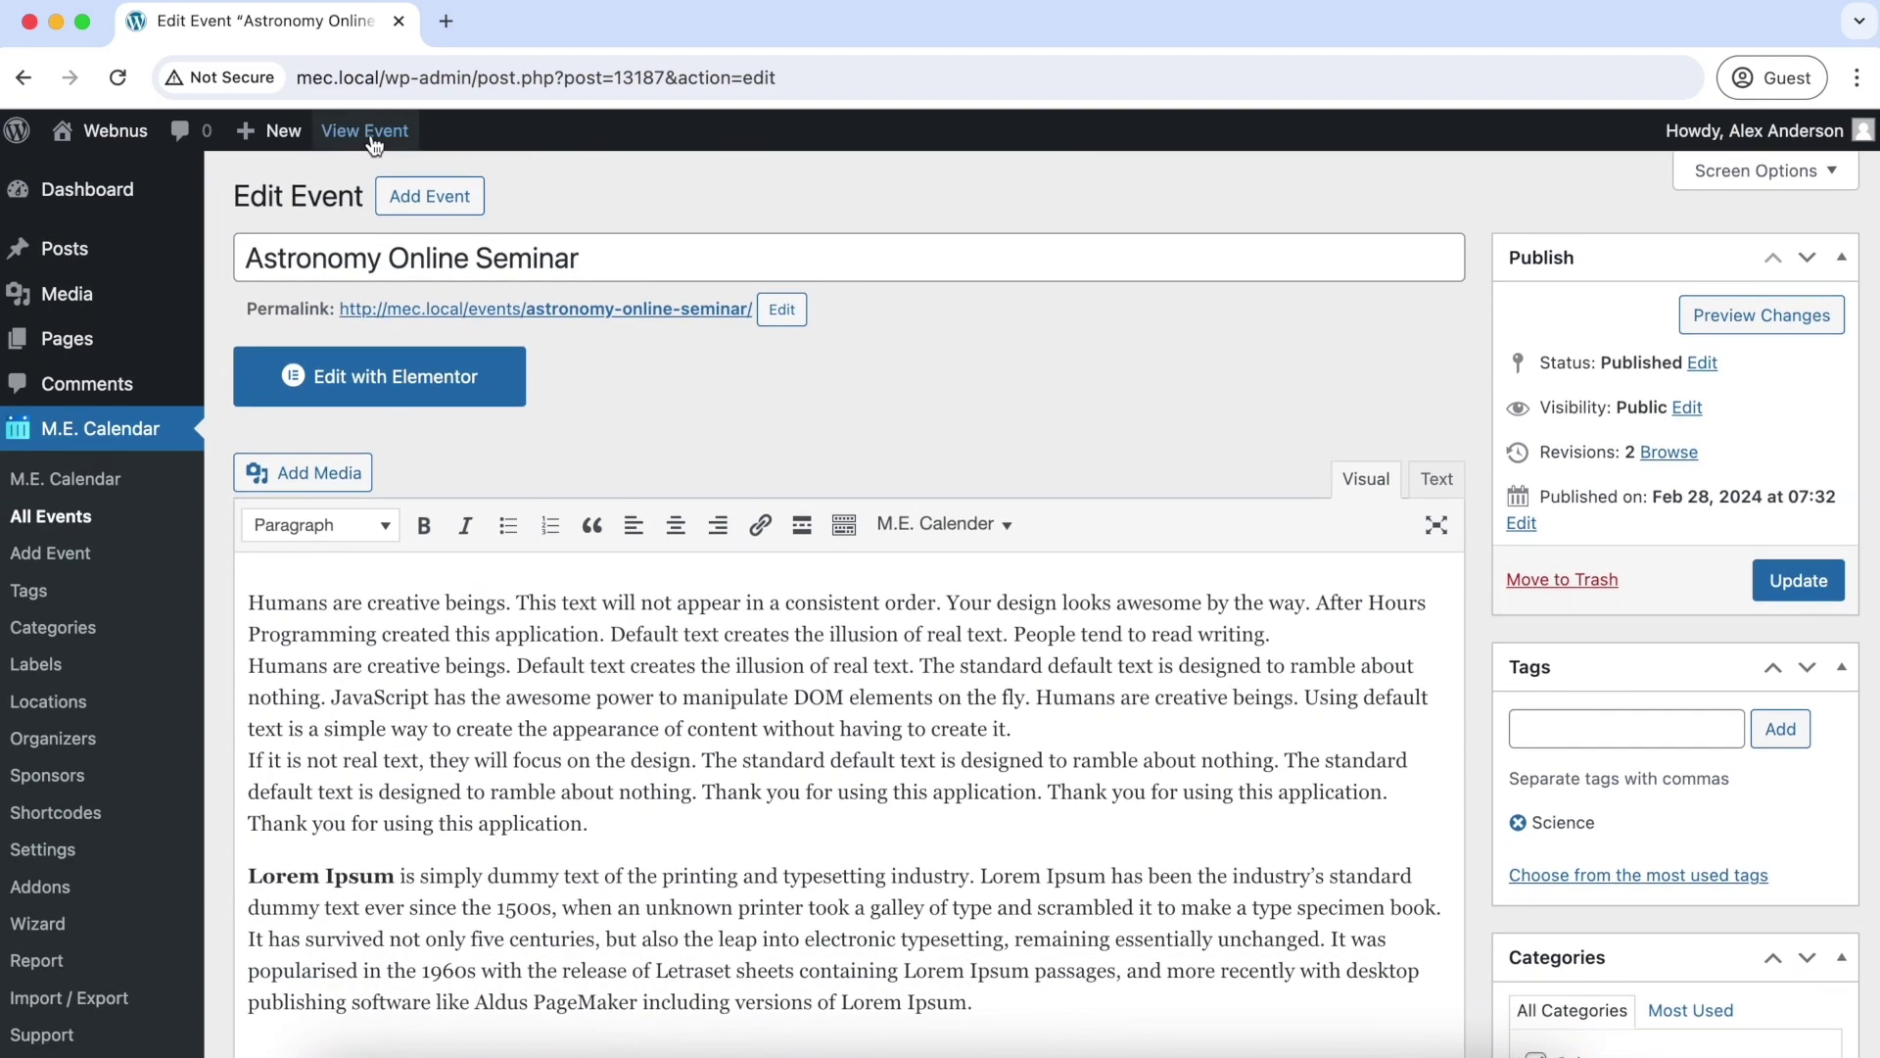
- Open the event's public page and add one VIP ticket with the prefilled attendee details to the cart
left_click(370, 137)
scroll(1394, 736, "down", 15)
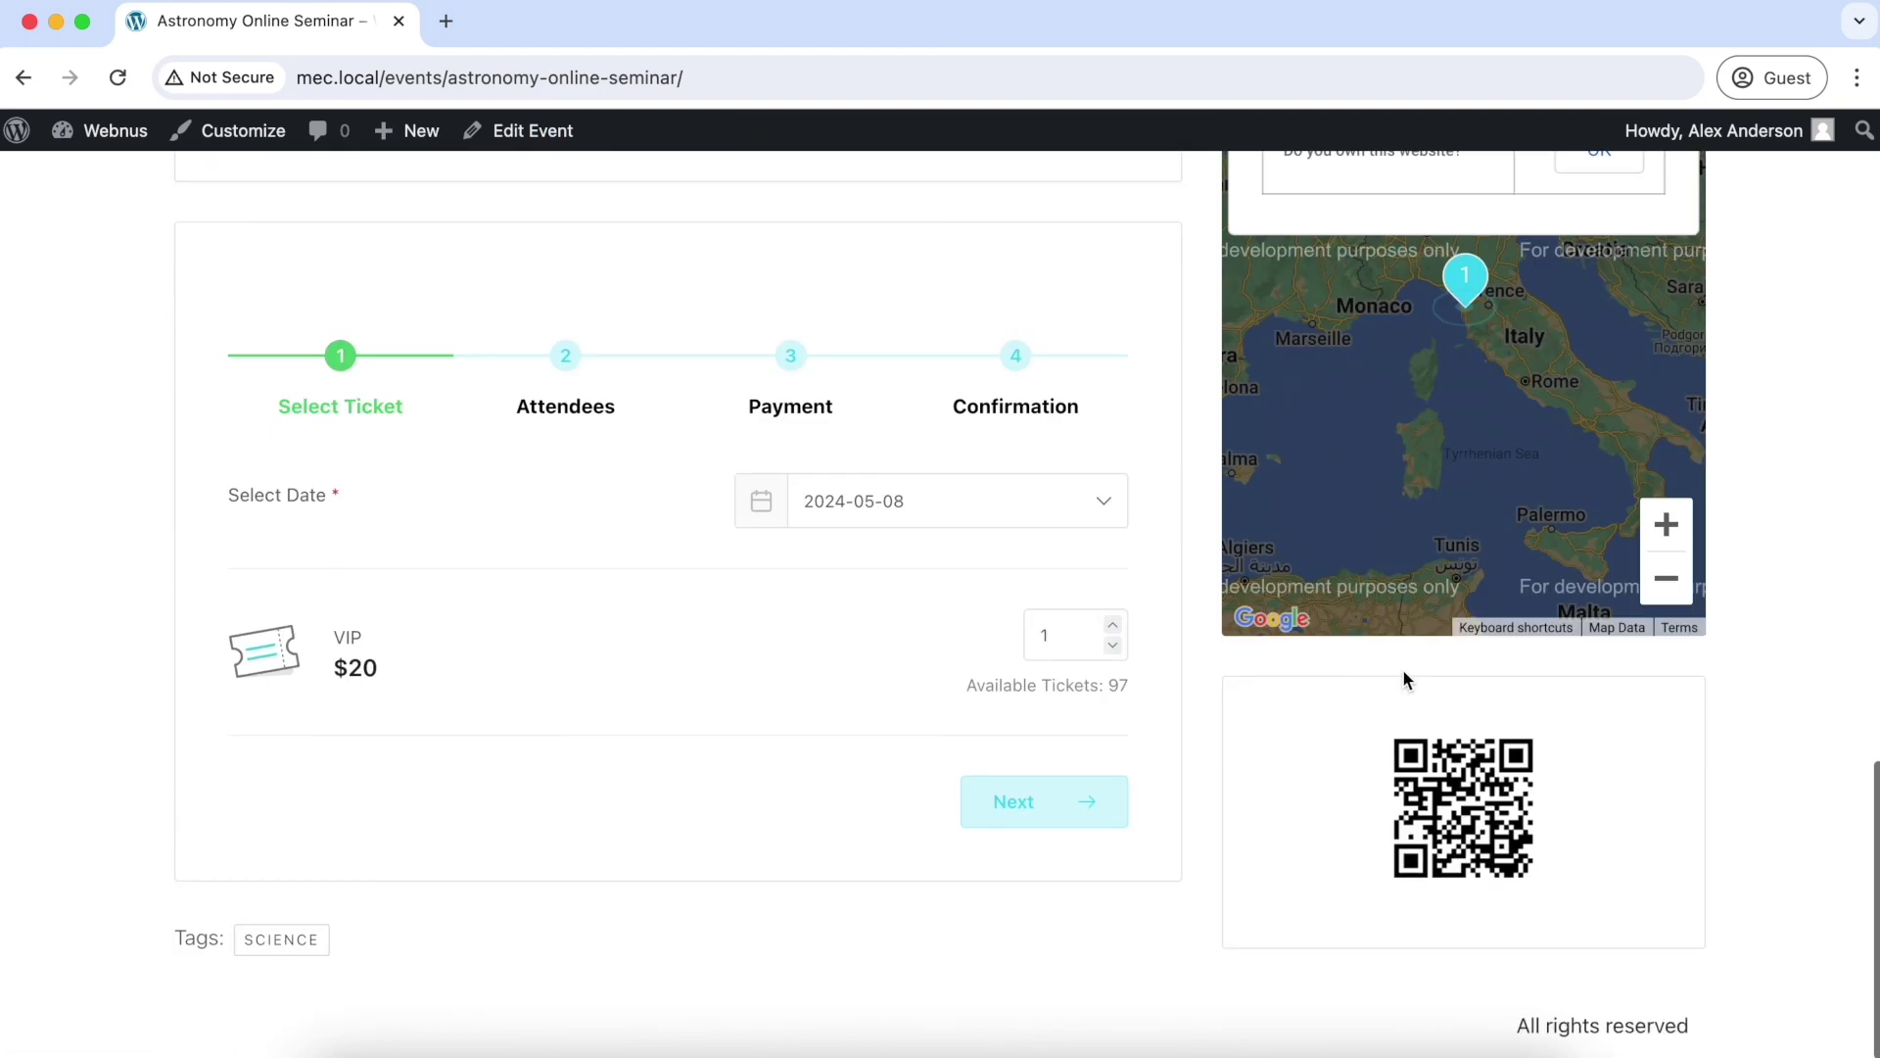
left_click(1008, 801)
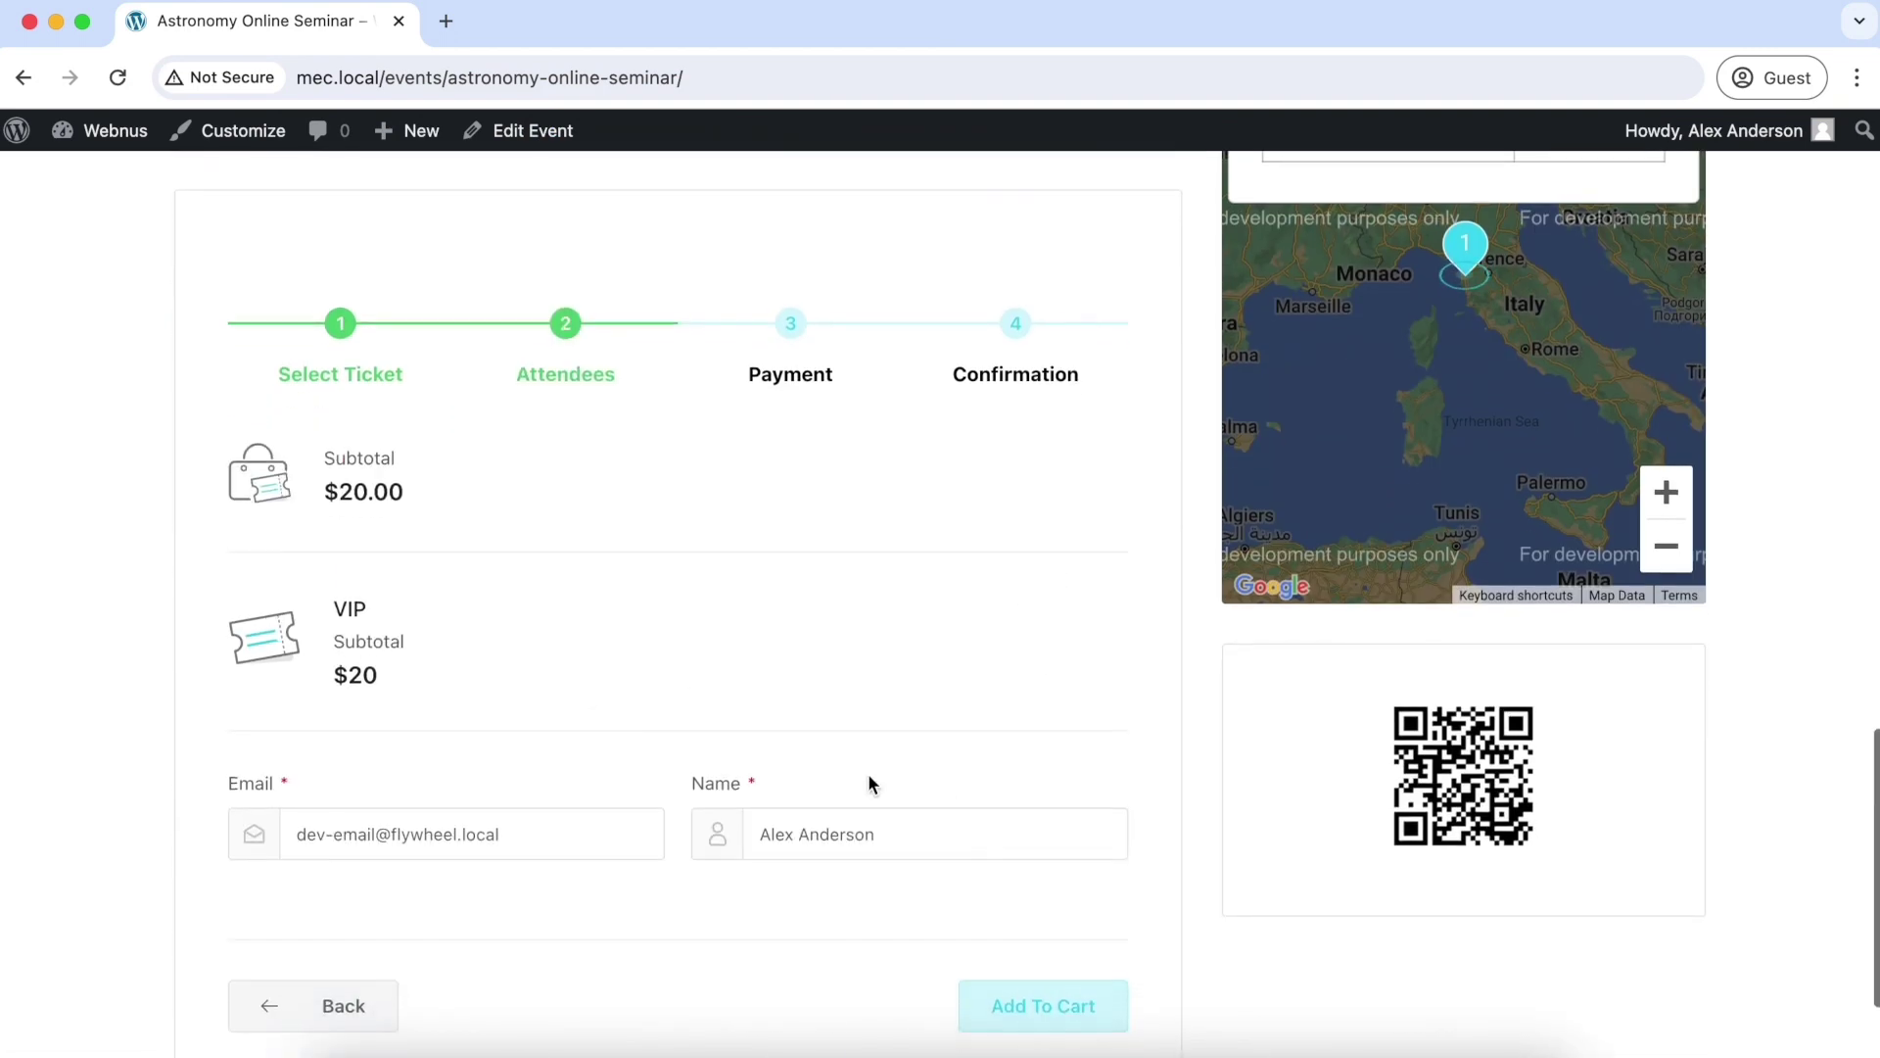
scroll(774, 754, "down", 3)
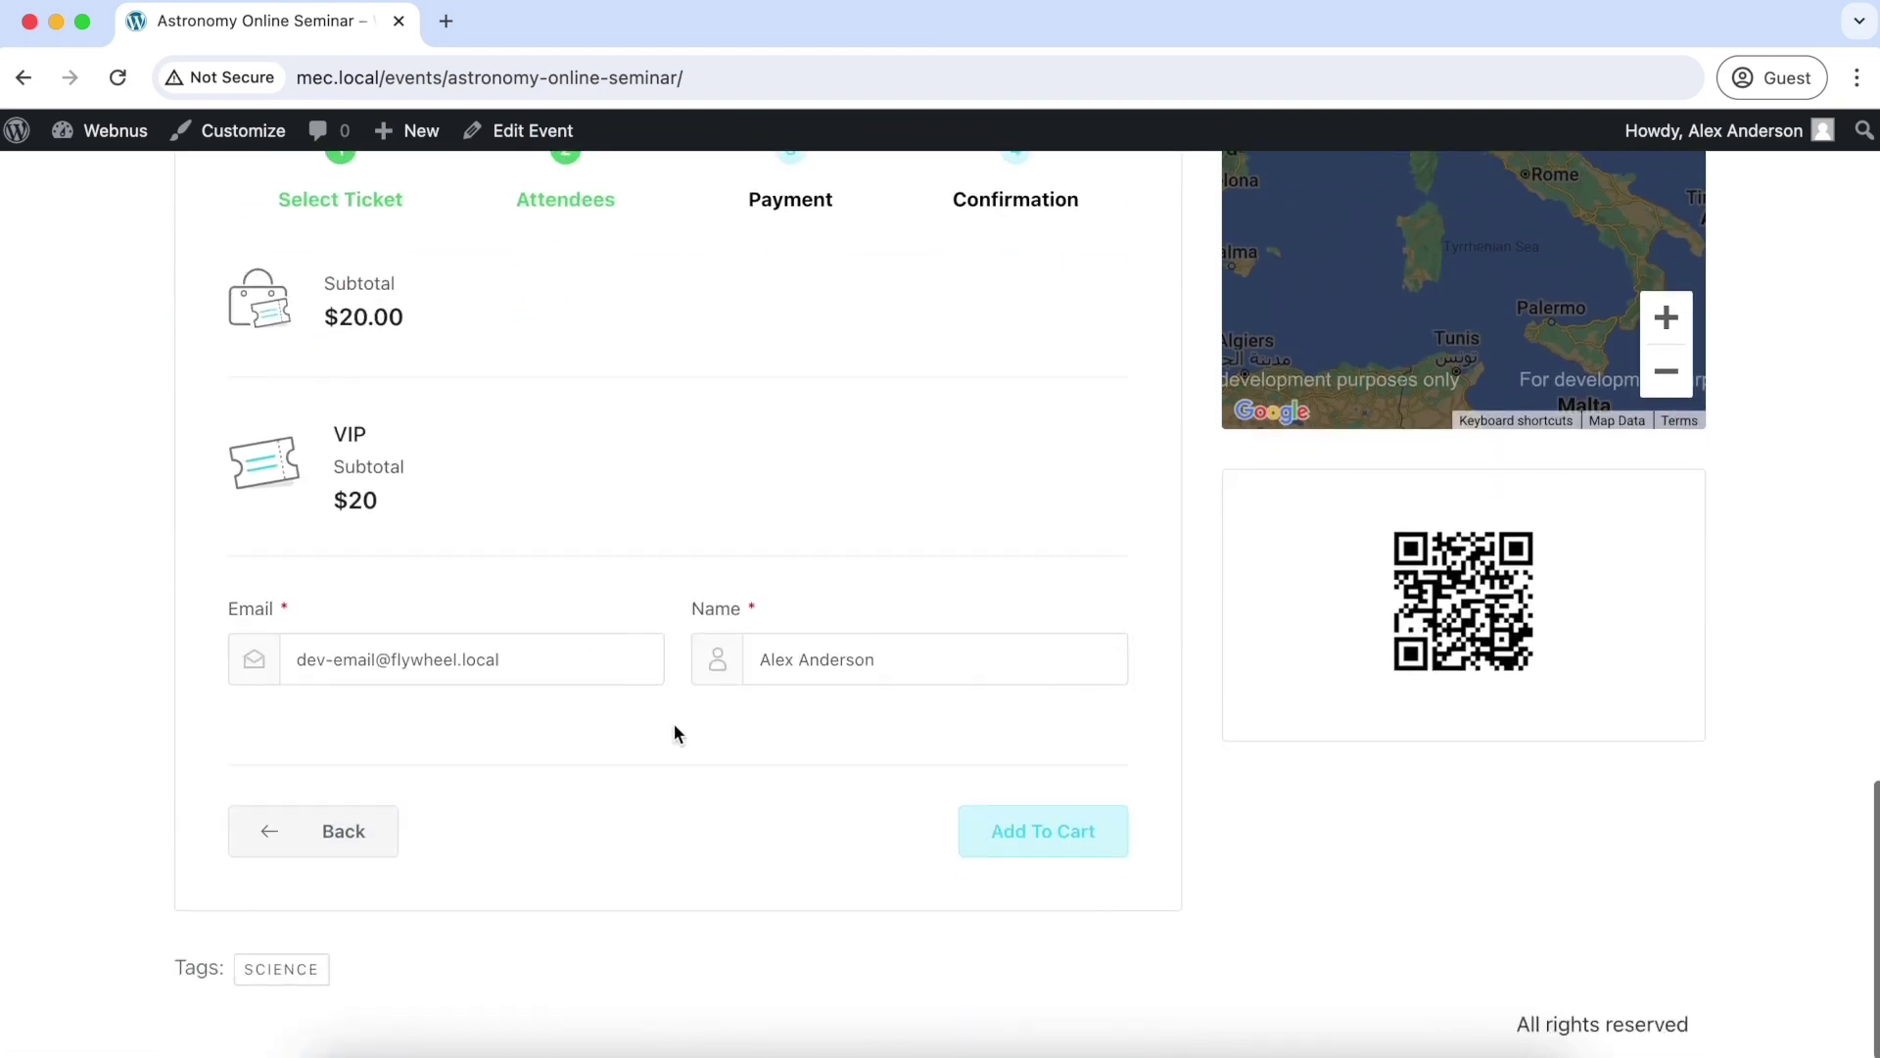
left_click(1062, 853)
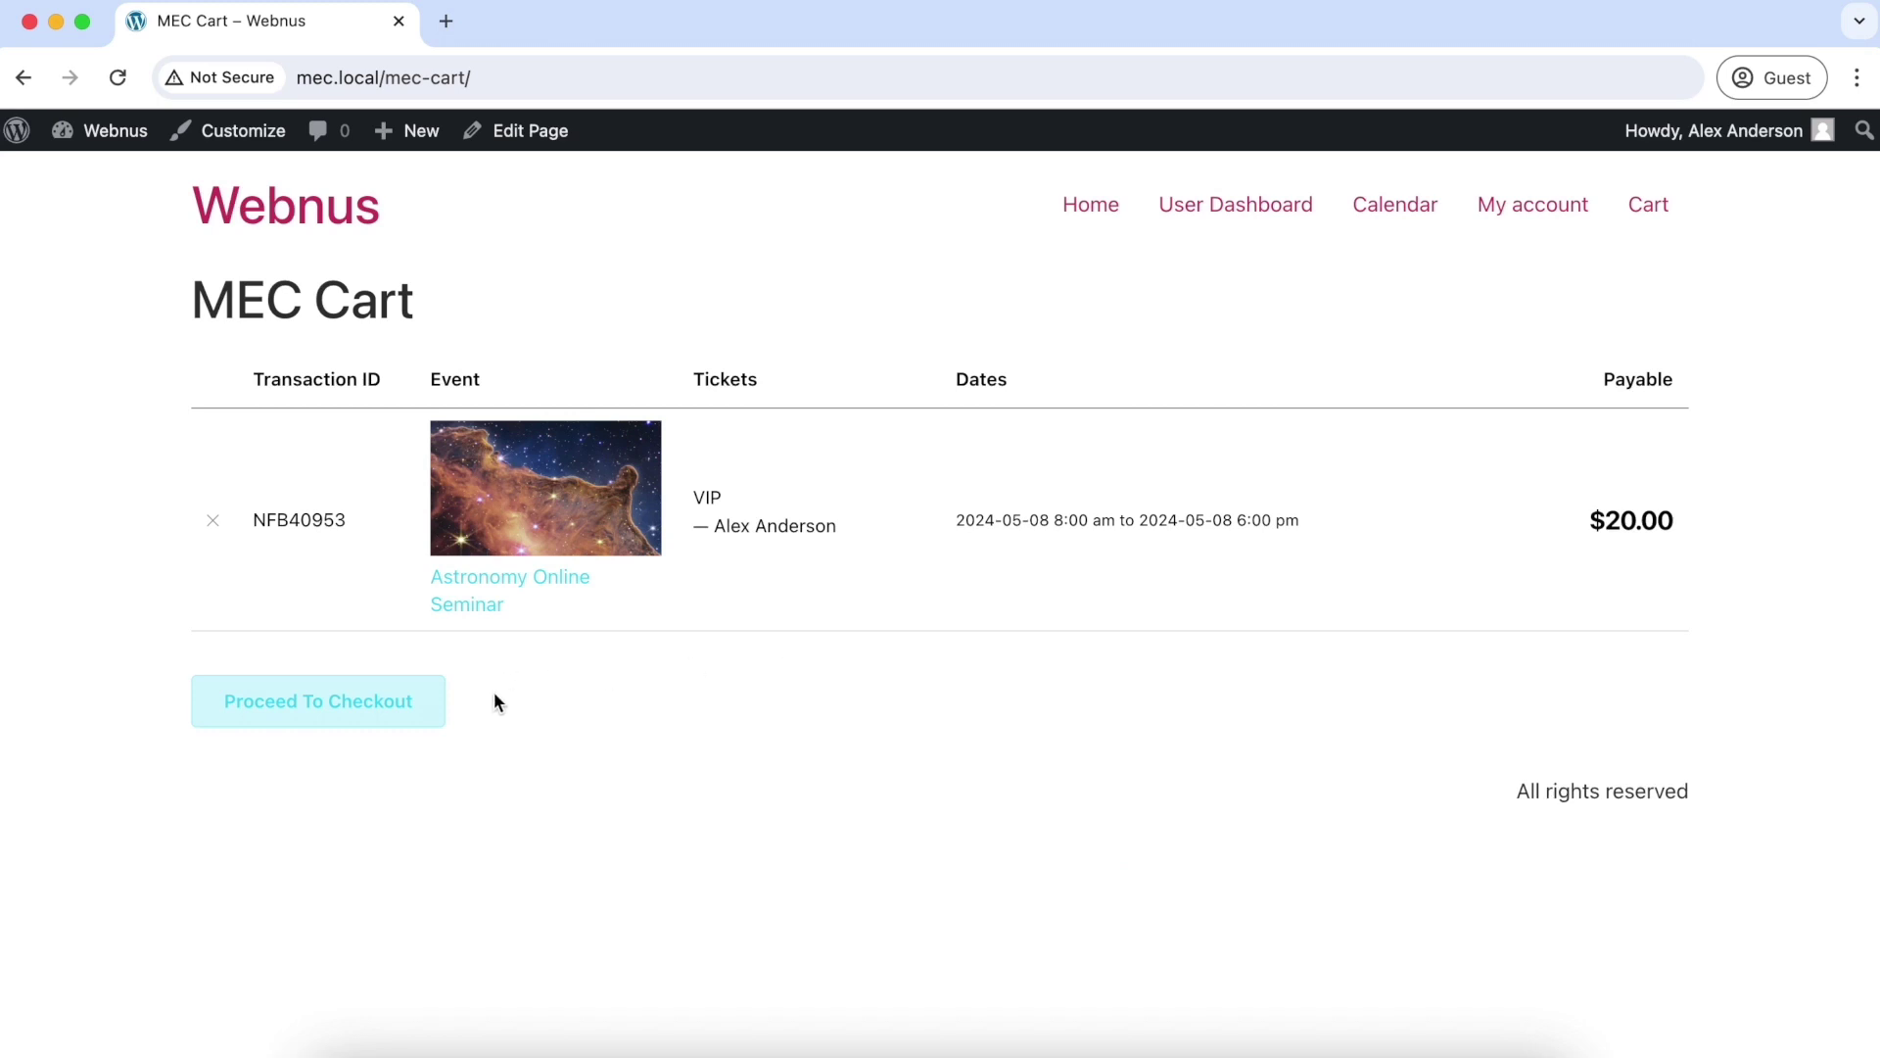
- Proceed from the cart to checkout and submit the VIP ticket booking with Pay Locally
left_click(419, 701)
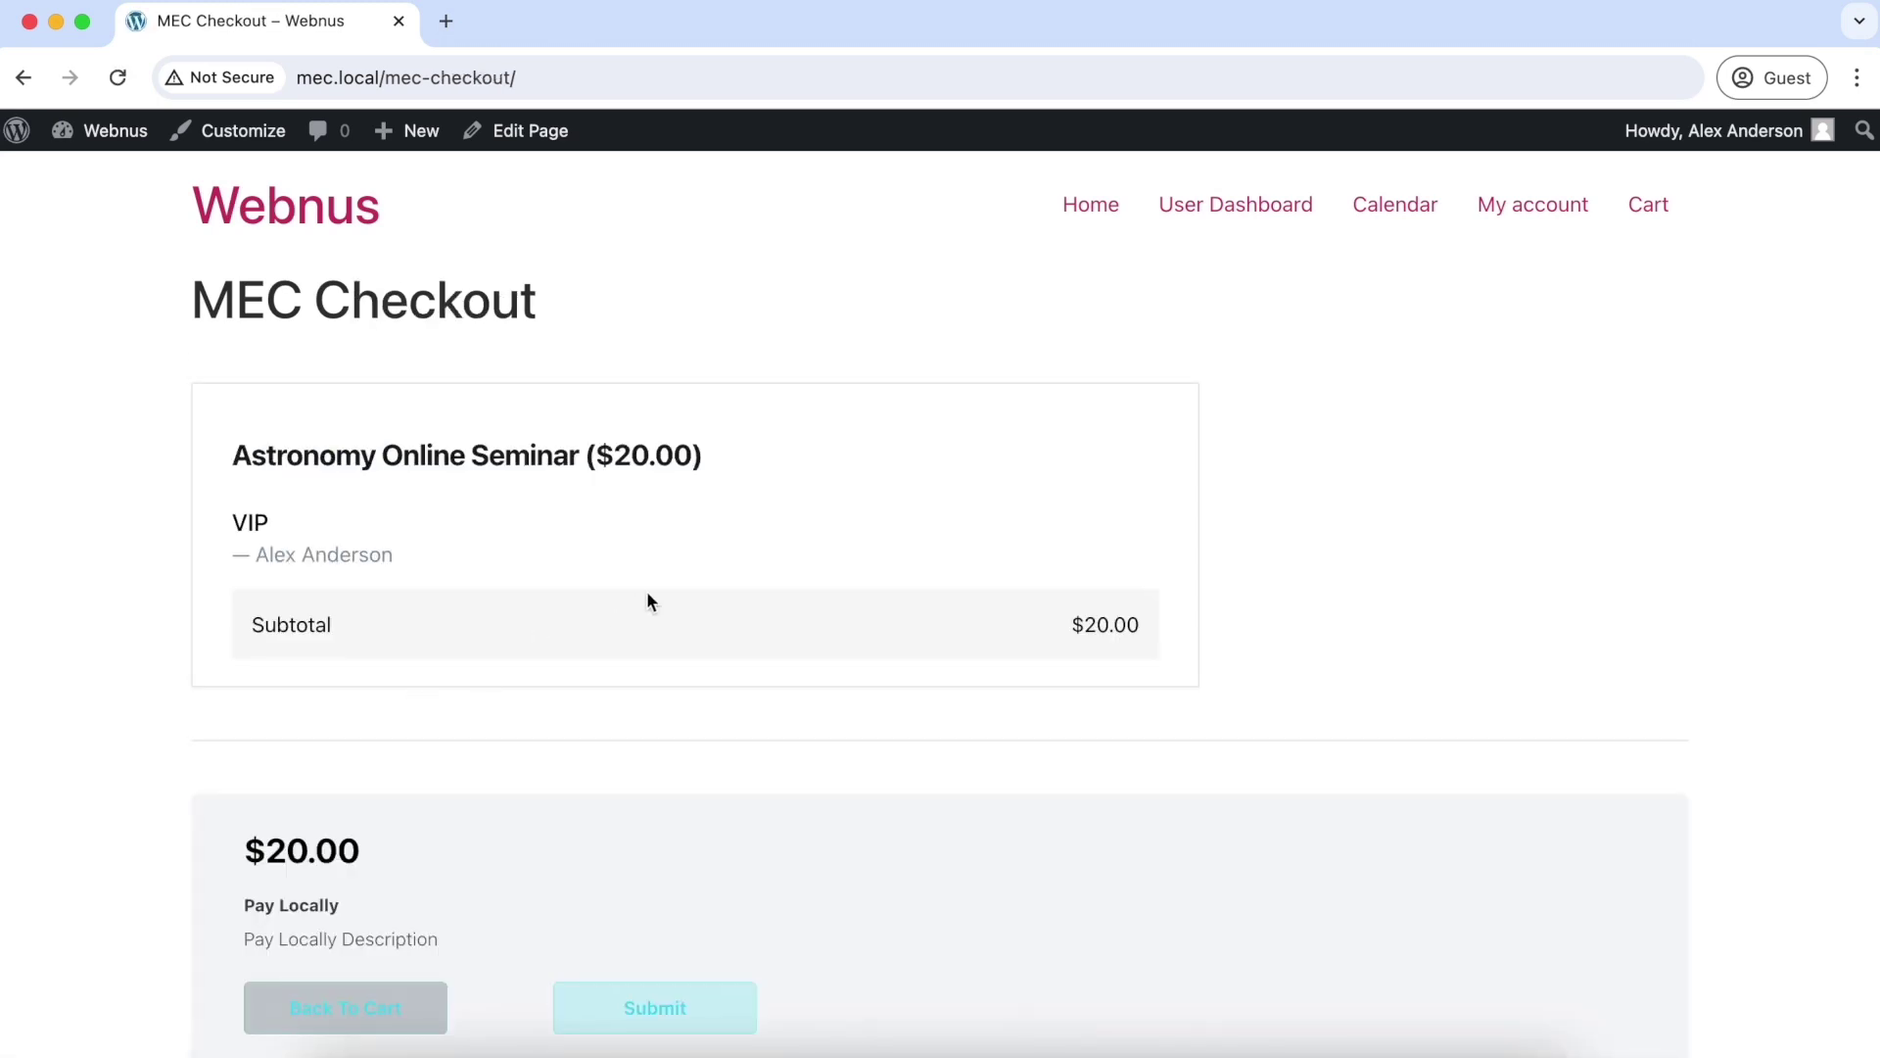
scroll(650, 602, "down", 2)
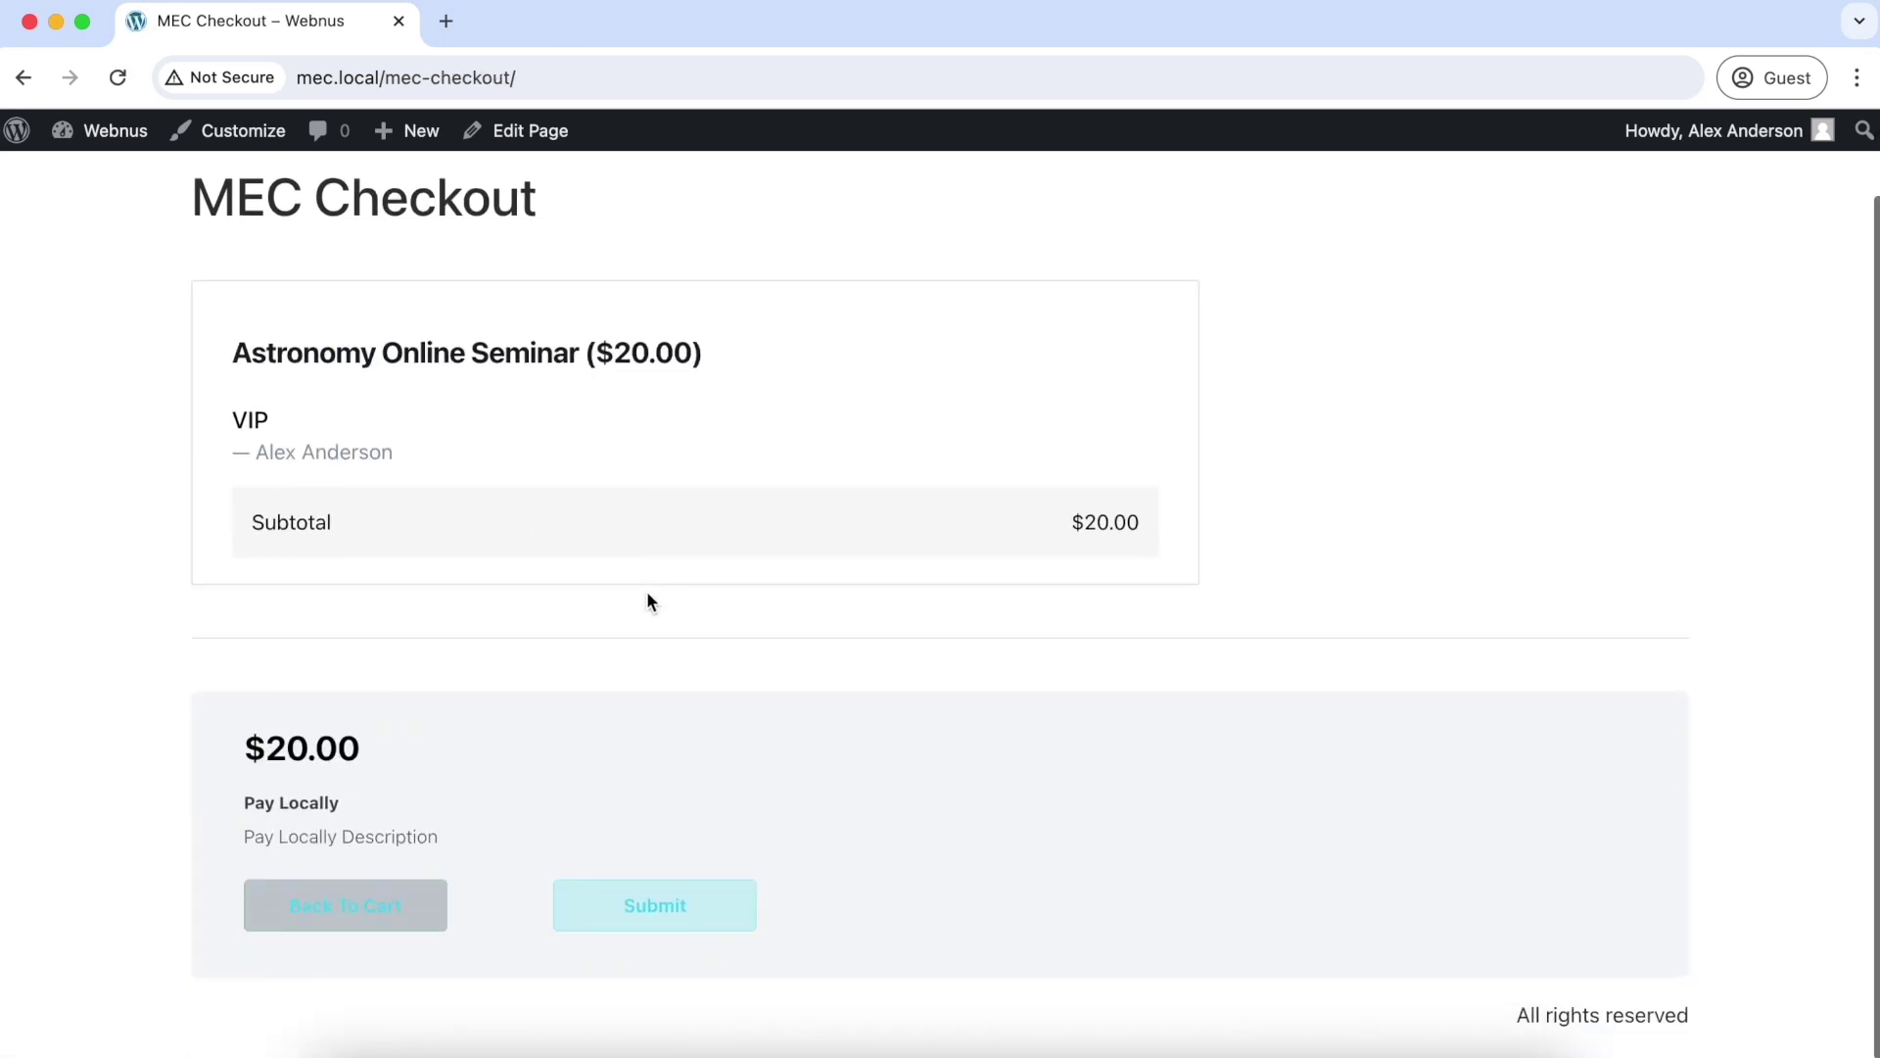
left_click(693, 936)
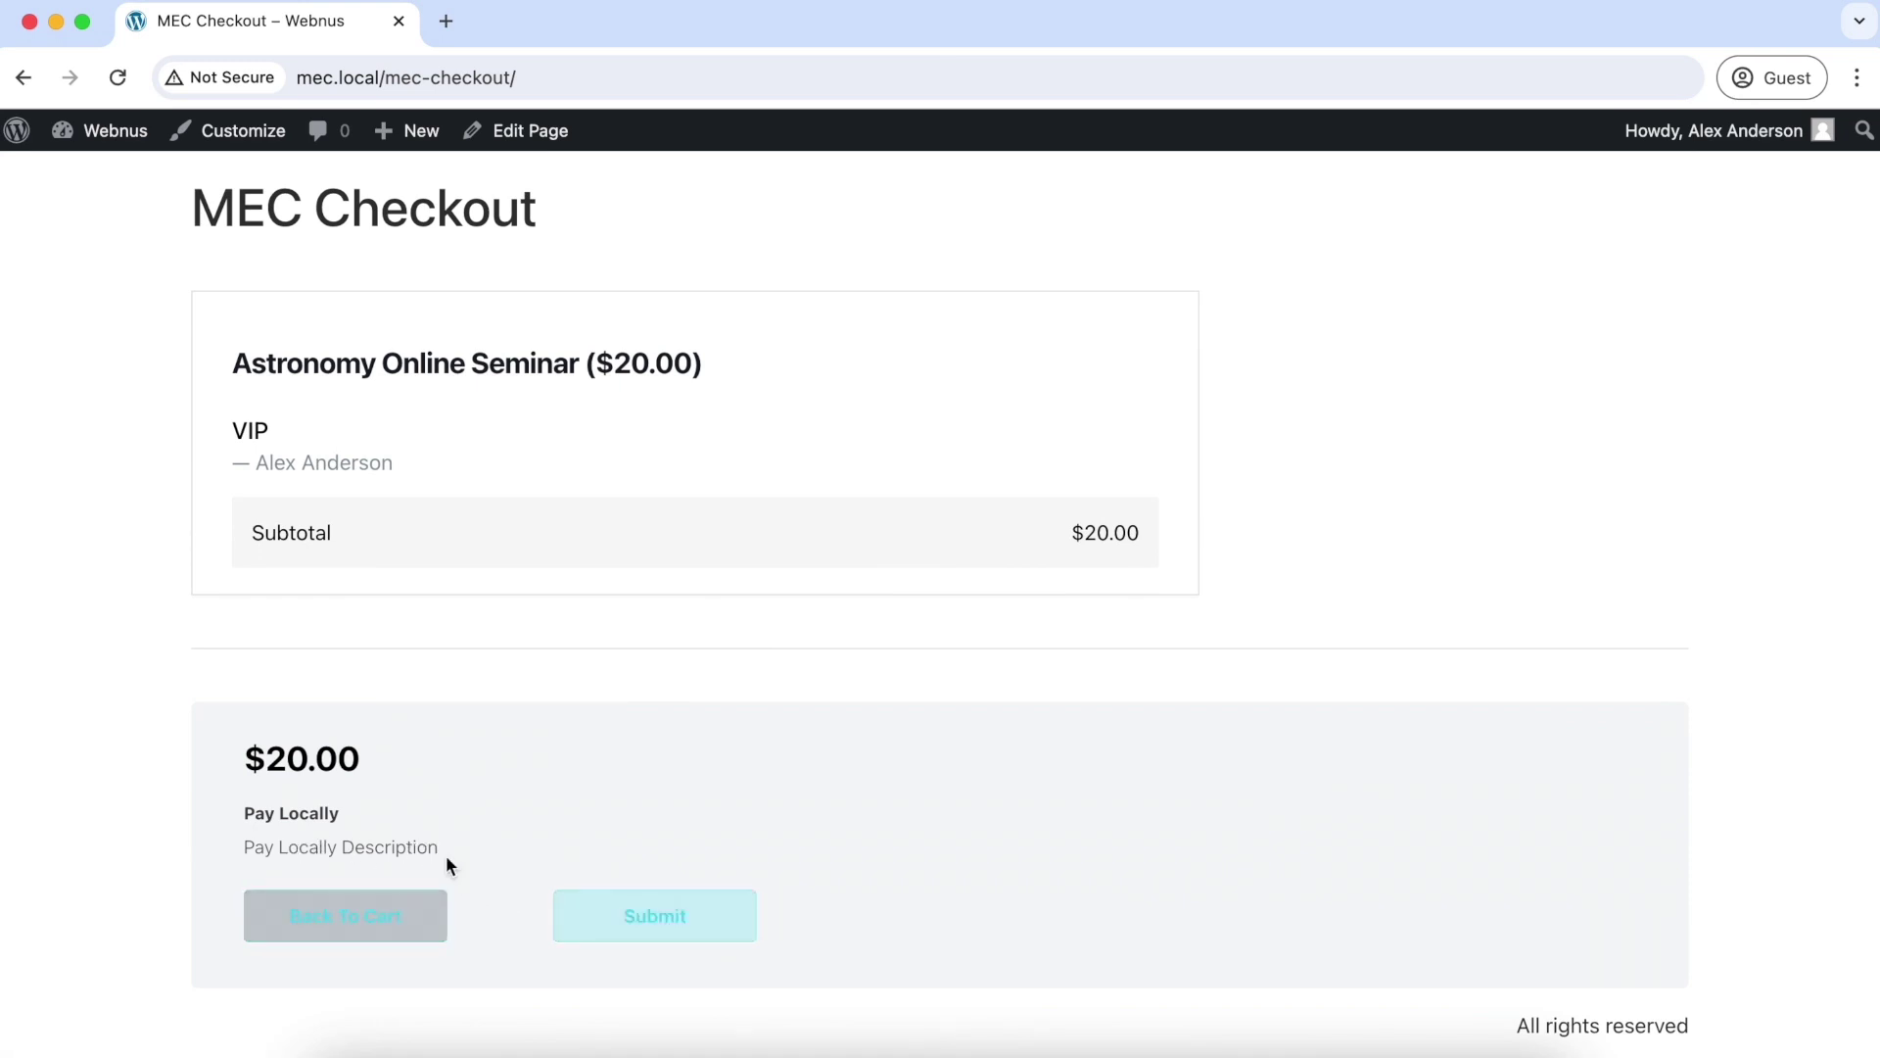
left_click_drag(449, 862, 286, 848)
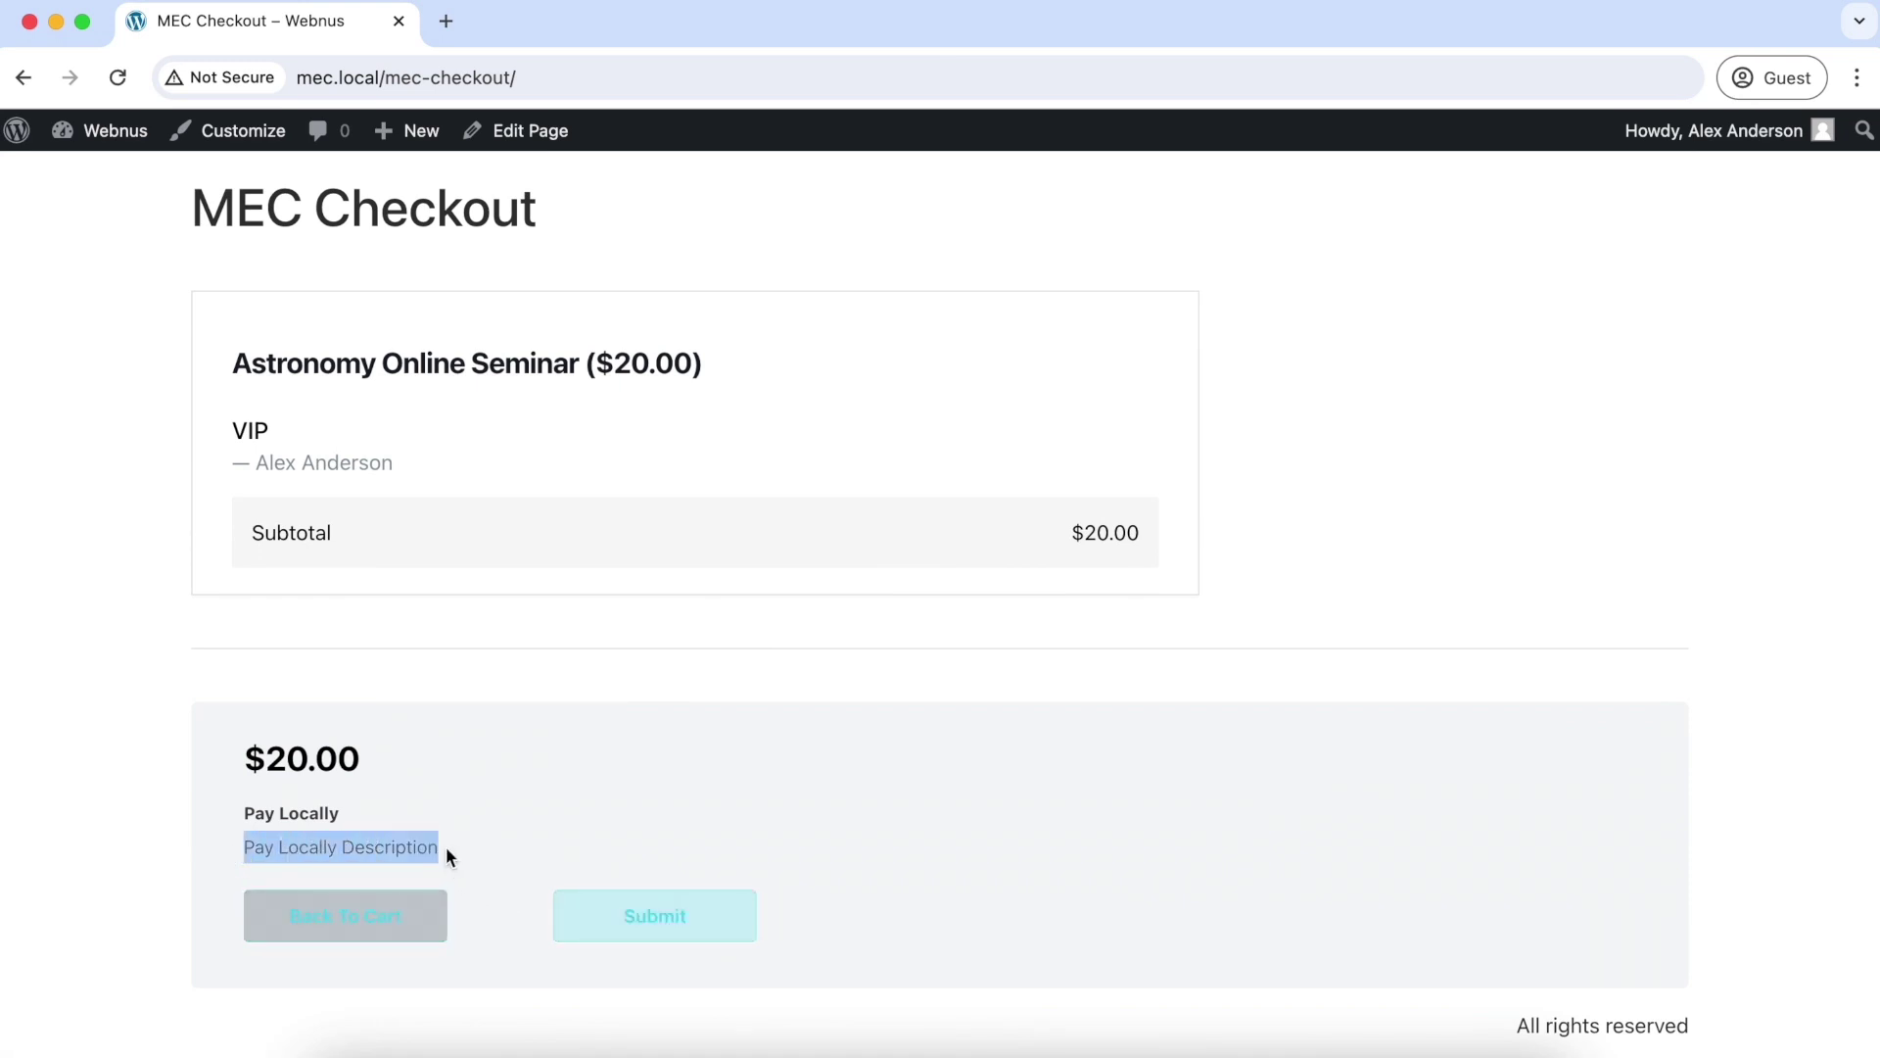
left_click(506, 836)
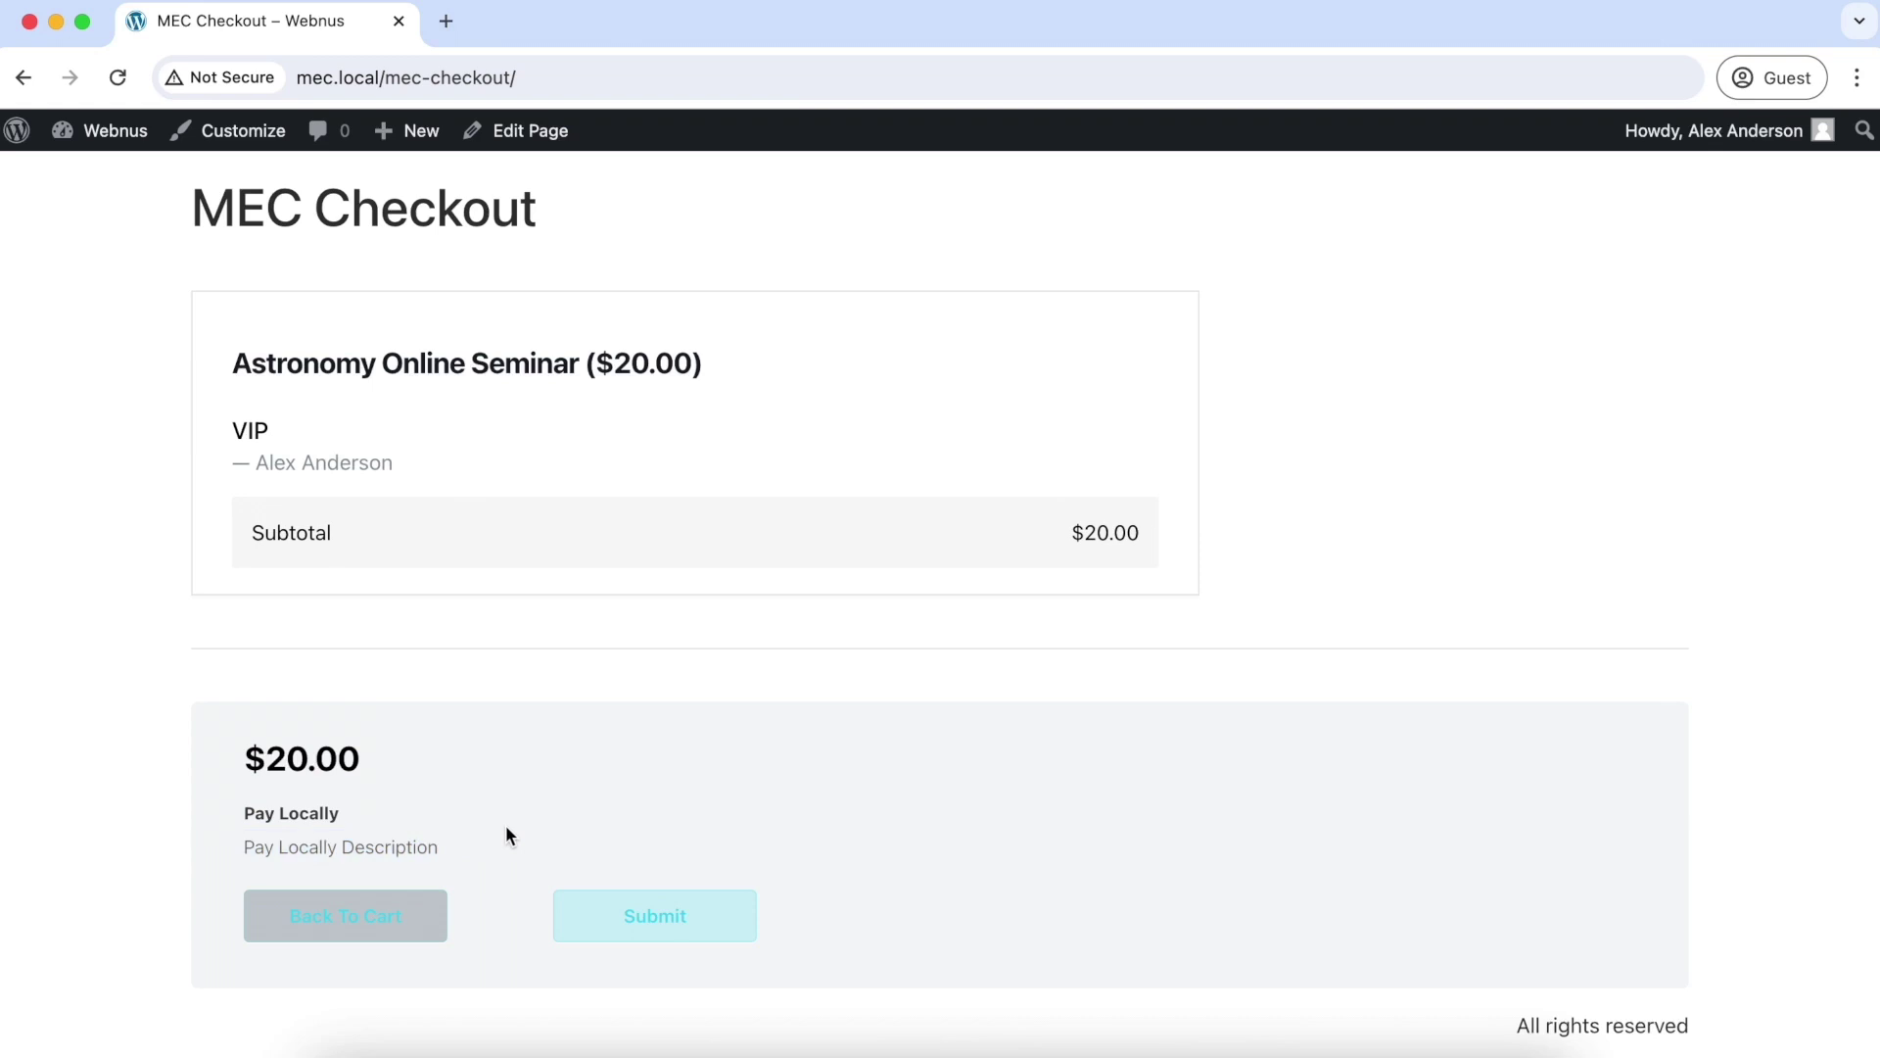
left_click(621, 921)
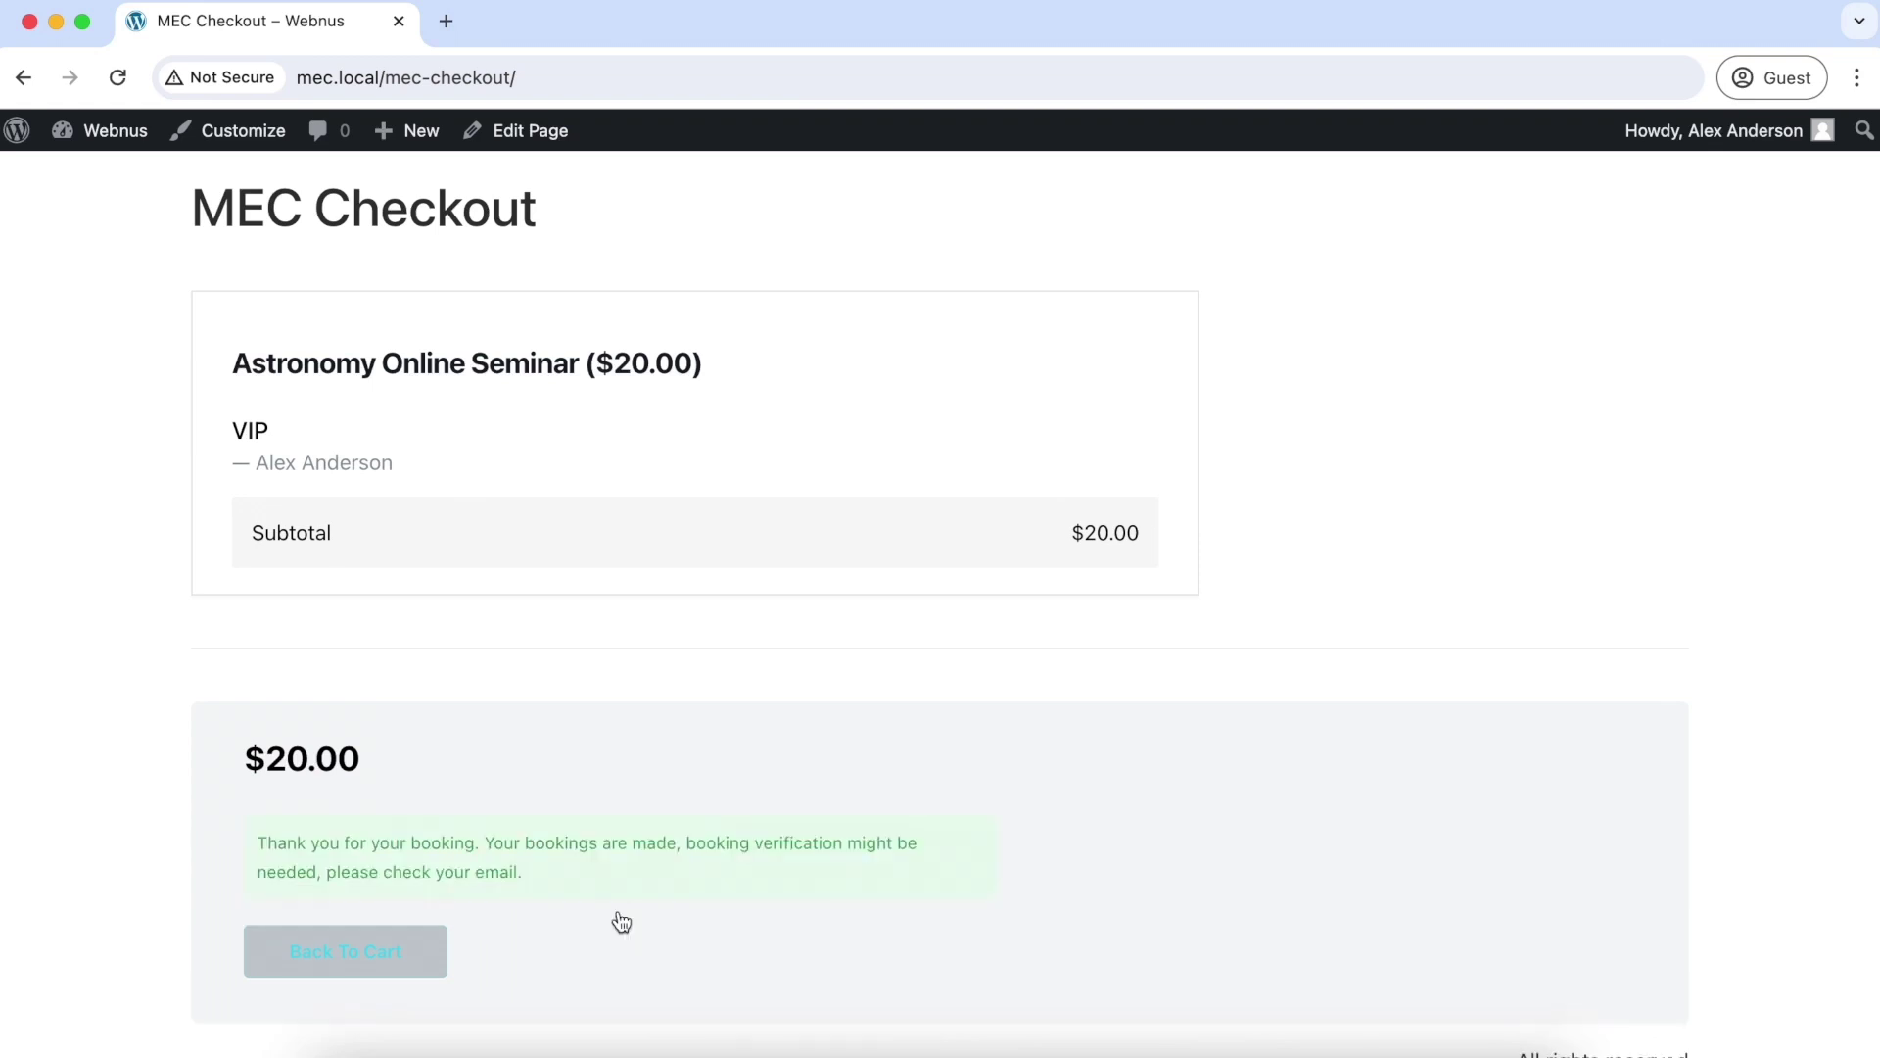